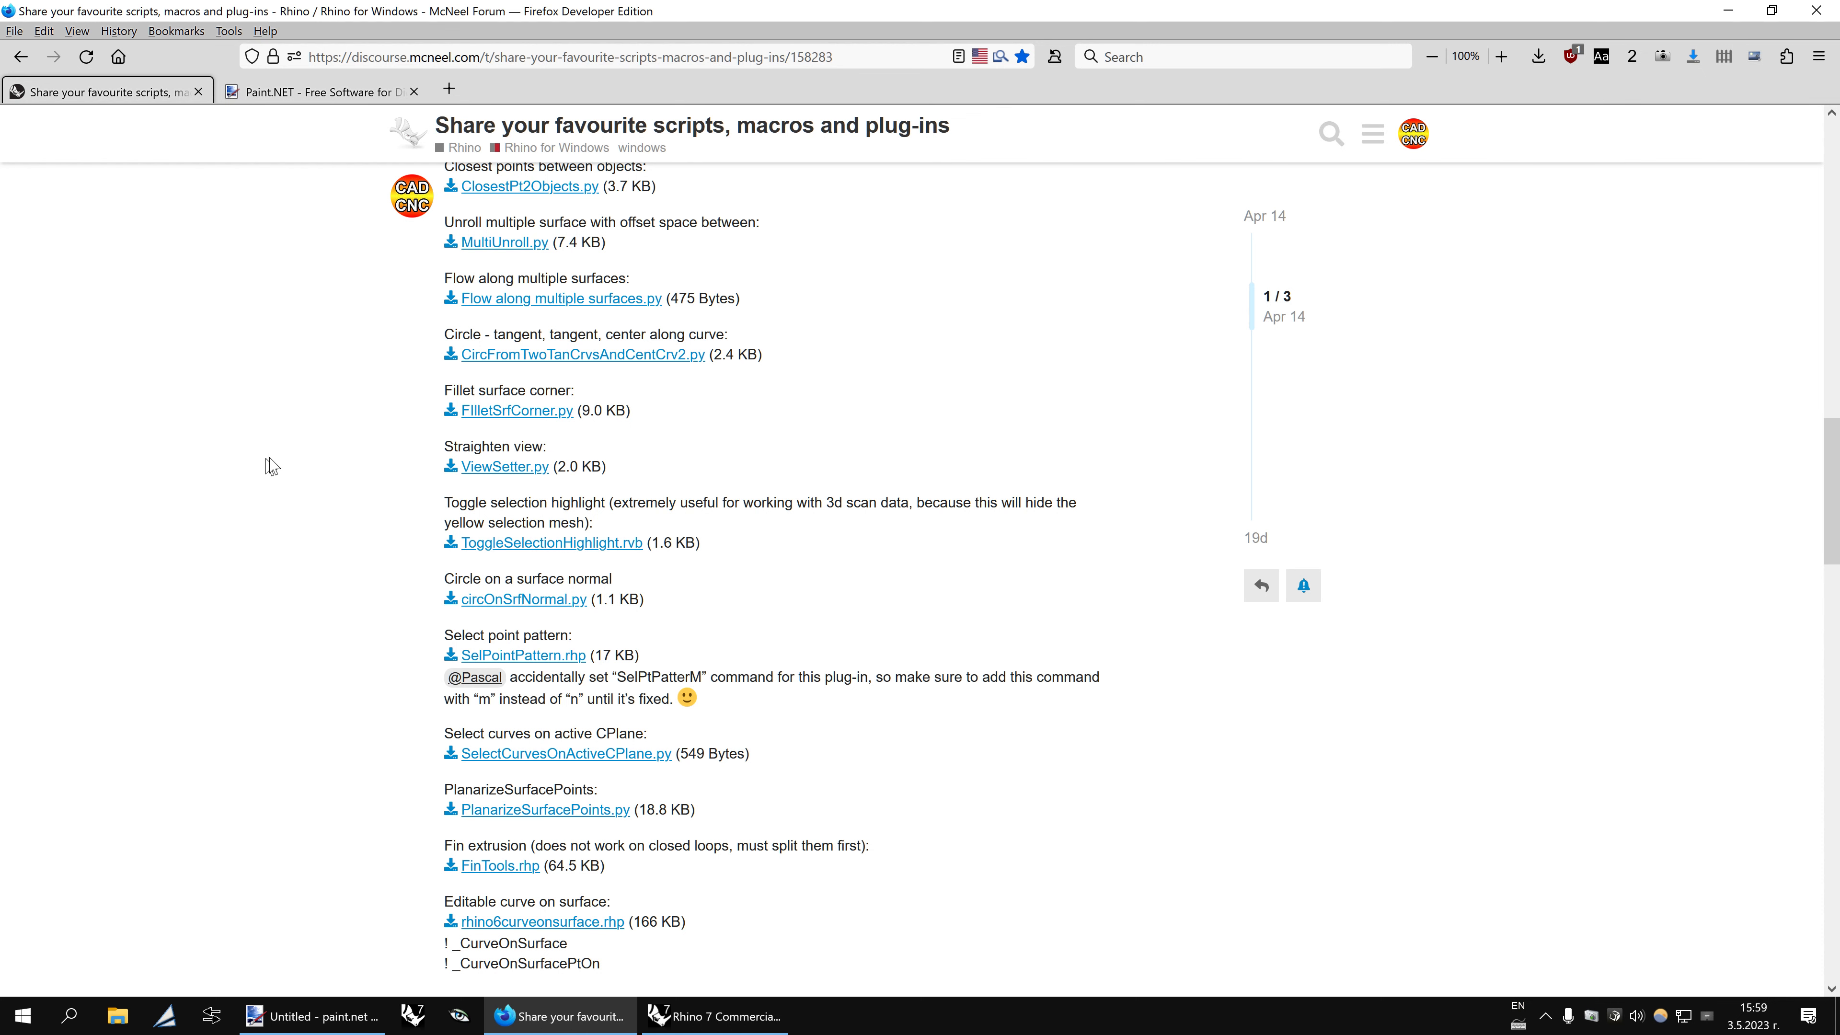
Download ViewSetter.py into a new 'Straighten view' folder inside Добавки
{"action": "left_click", "coordinate": [512, 471]}
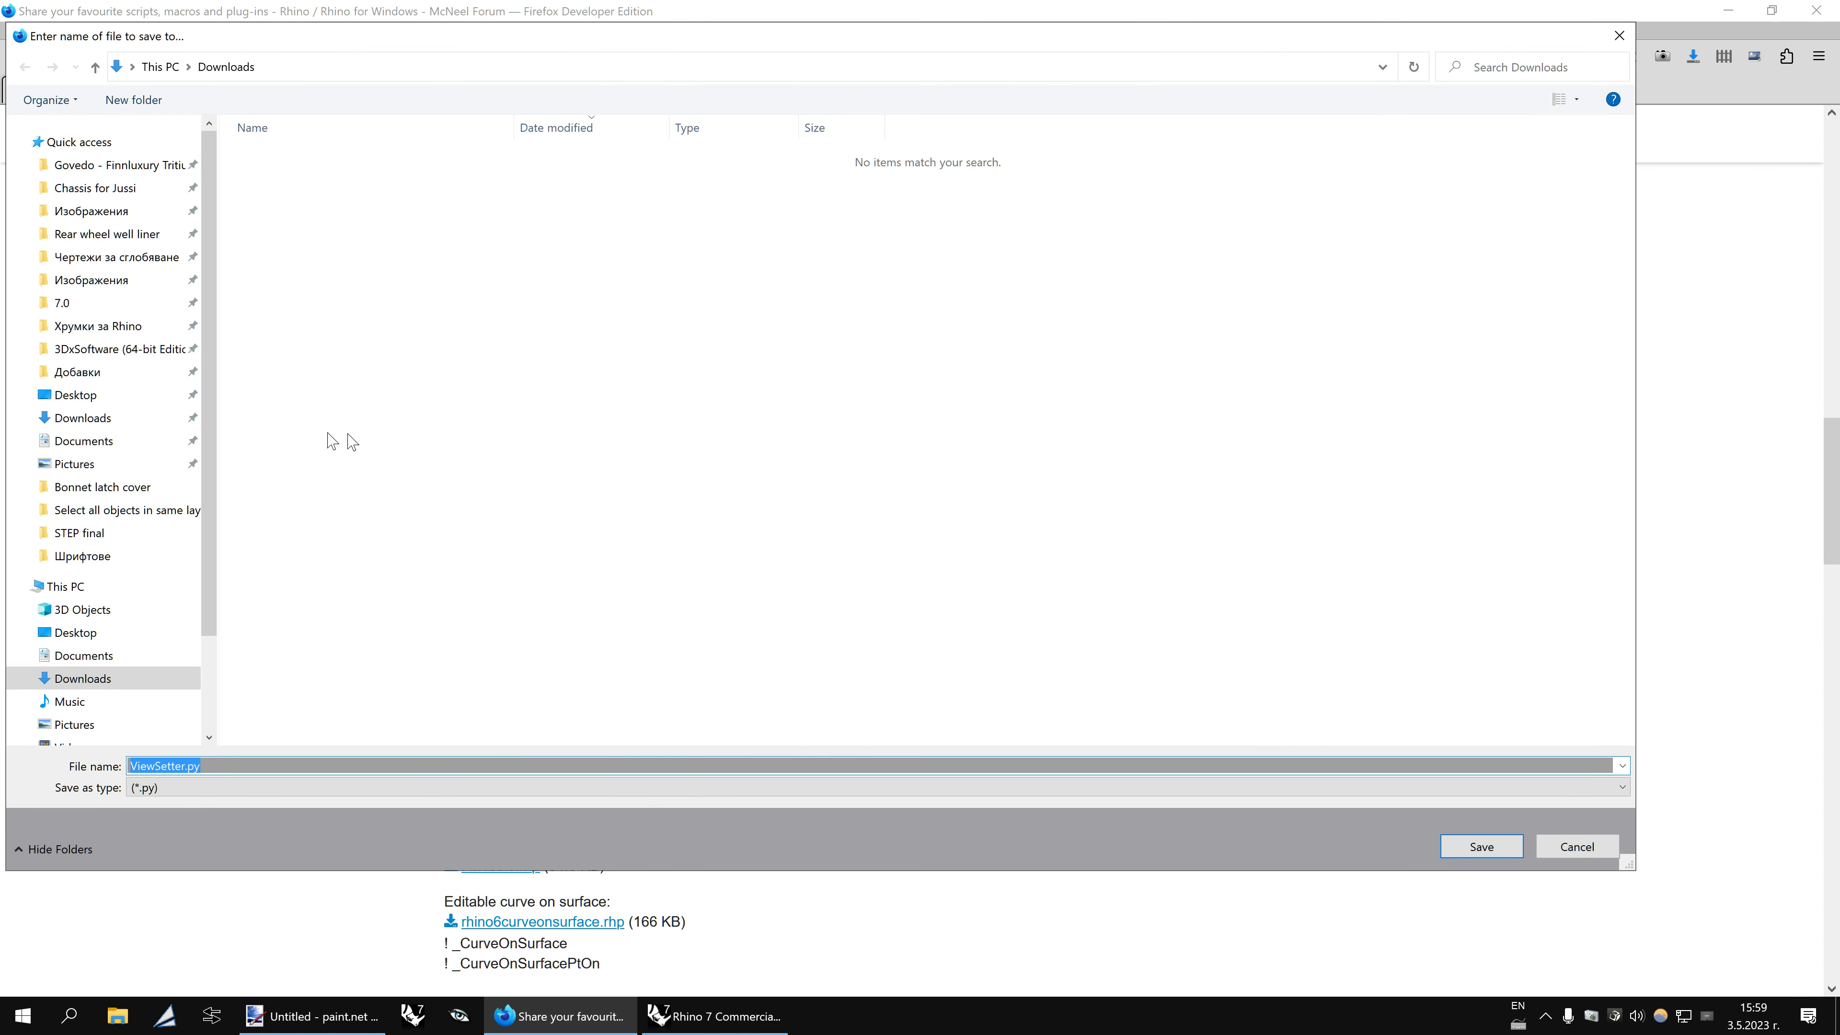
{"action": "left_click", "coordinate": [95, 371]}
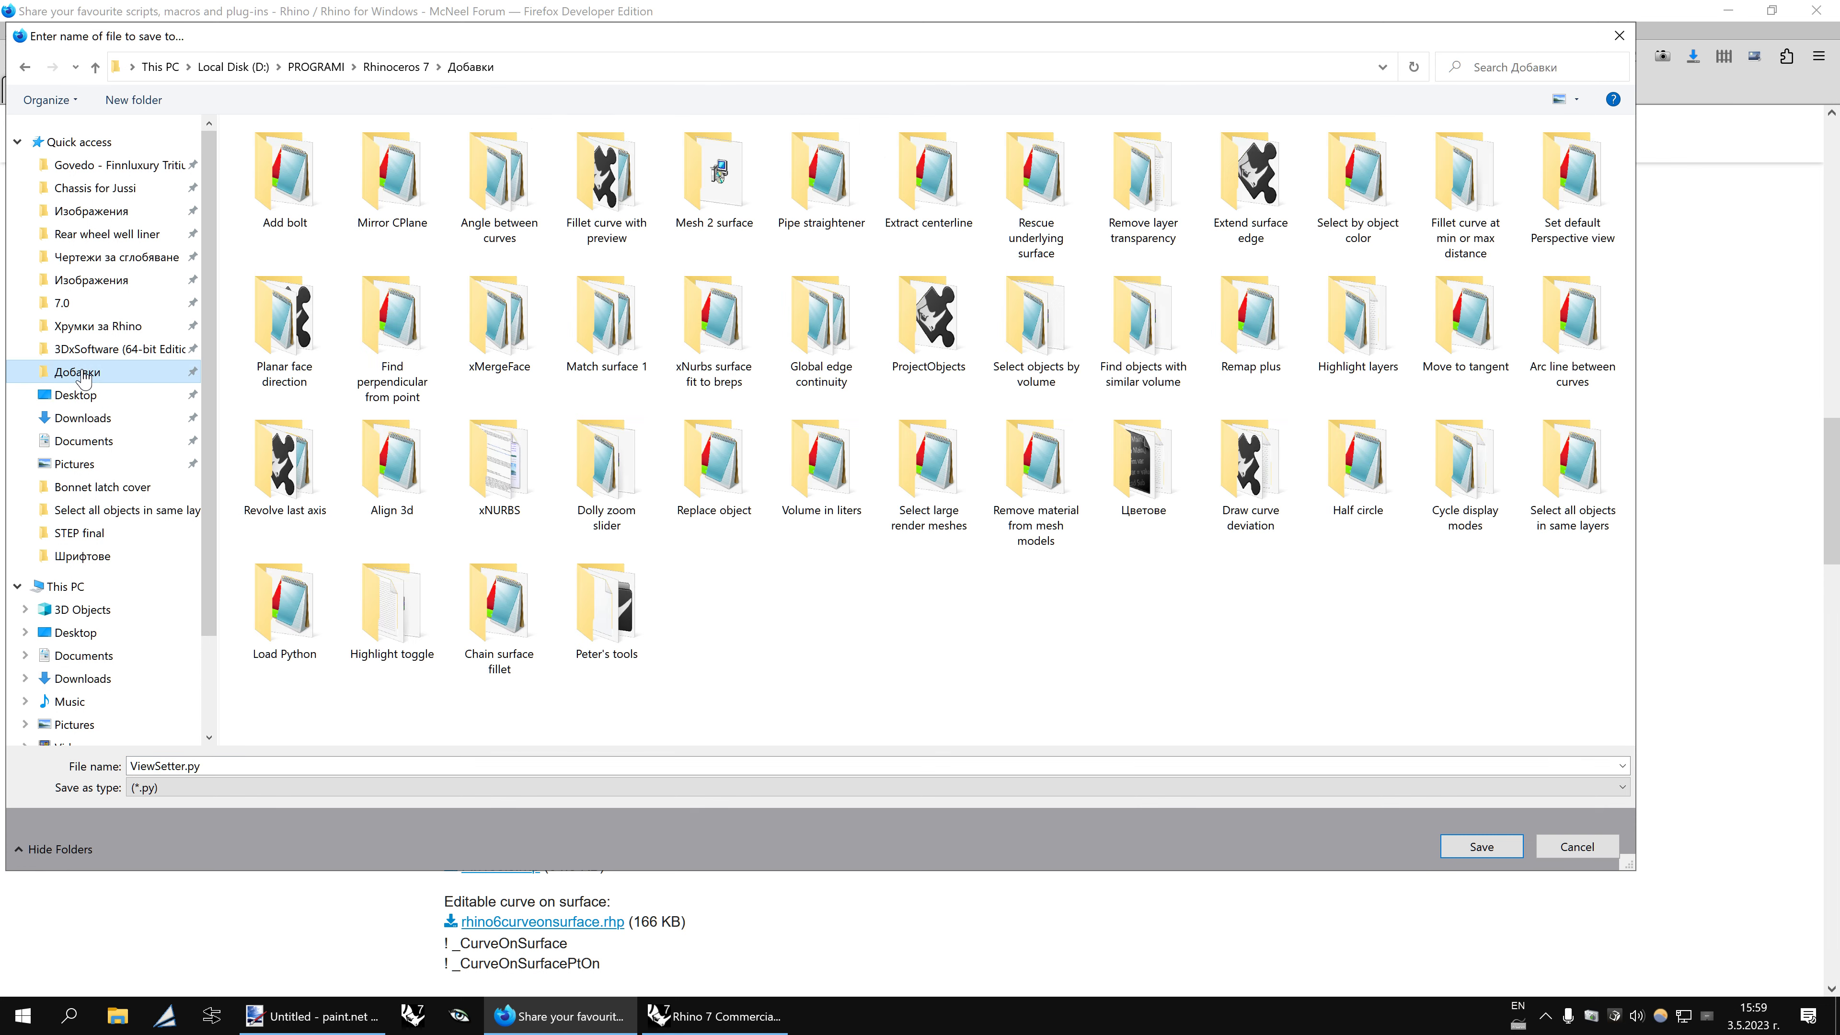
{"action": "left_click", "coordinate": [133, 100]}
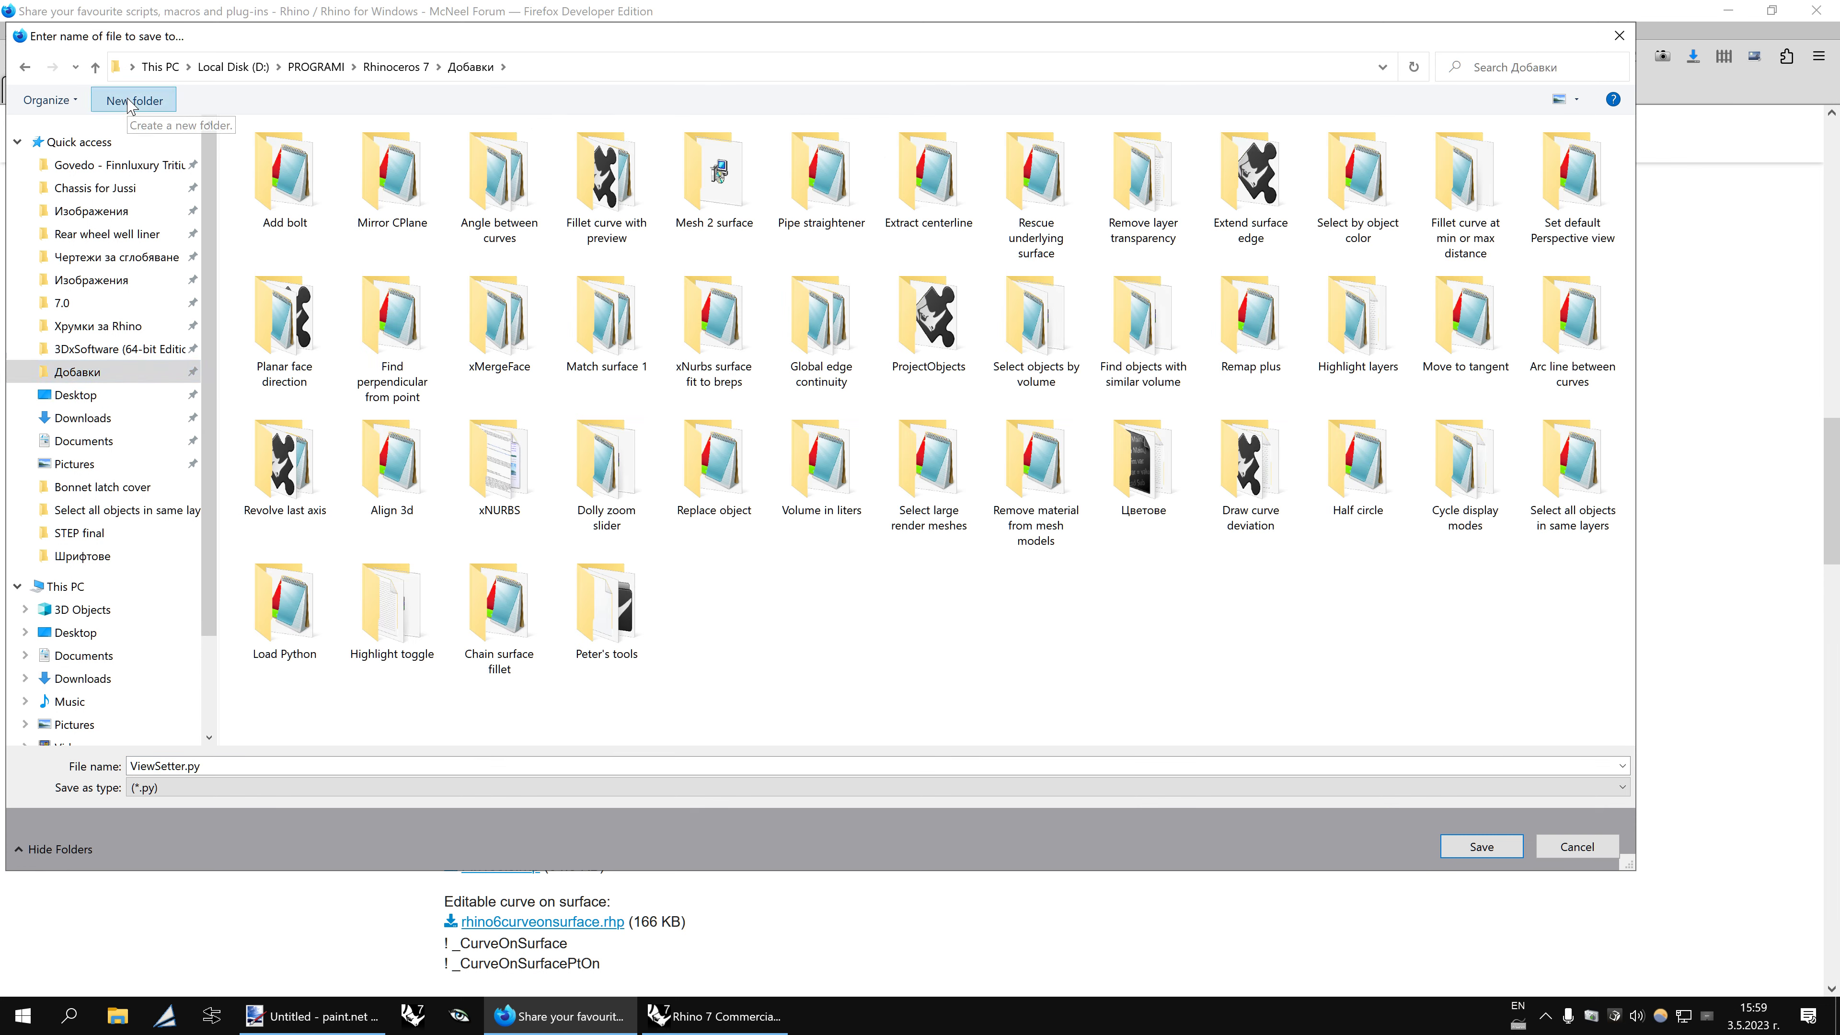
{"action": "type", "text": "S"}
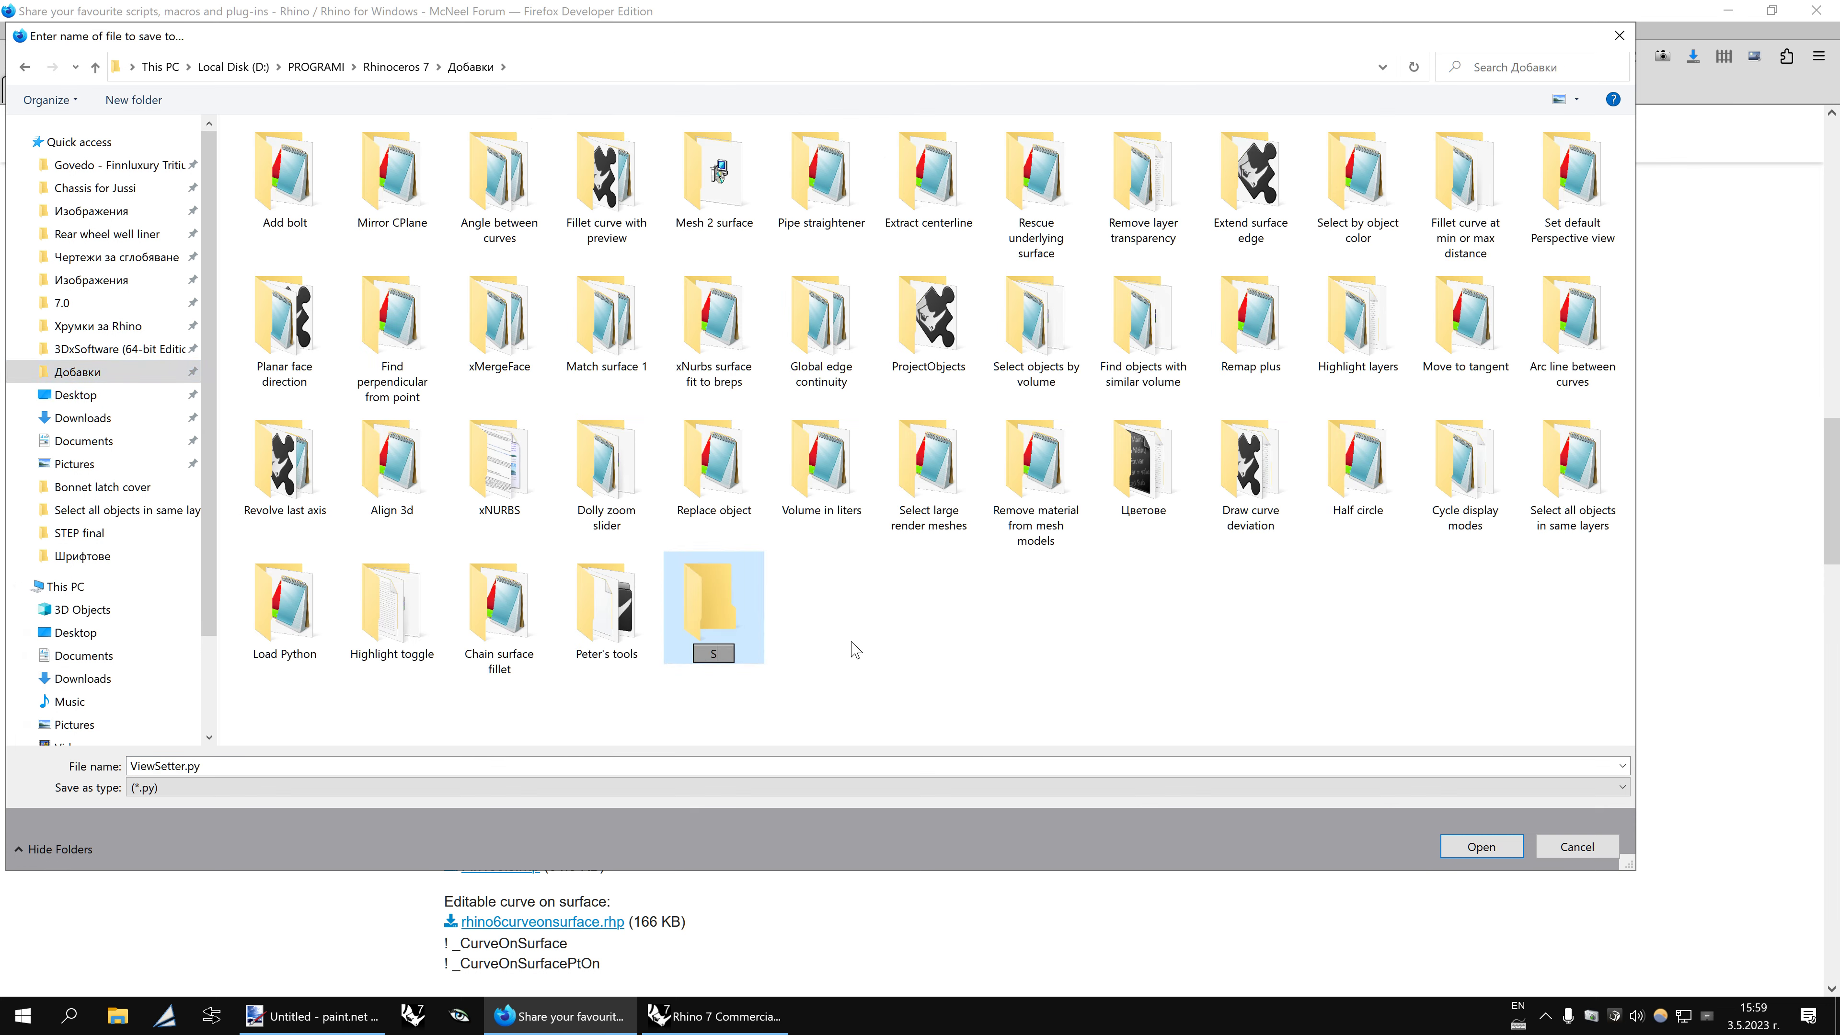
{"action": "type", "text": "traighten"}
{"action": "type", "text": " view"}
{"action": "key", "text": "Return"}
{"action": "double_click", "coordinate": [726, 587]}
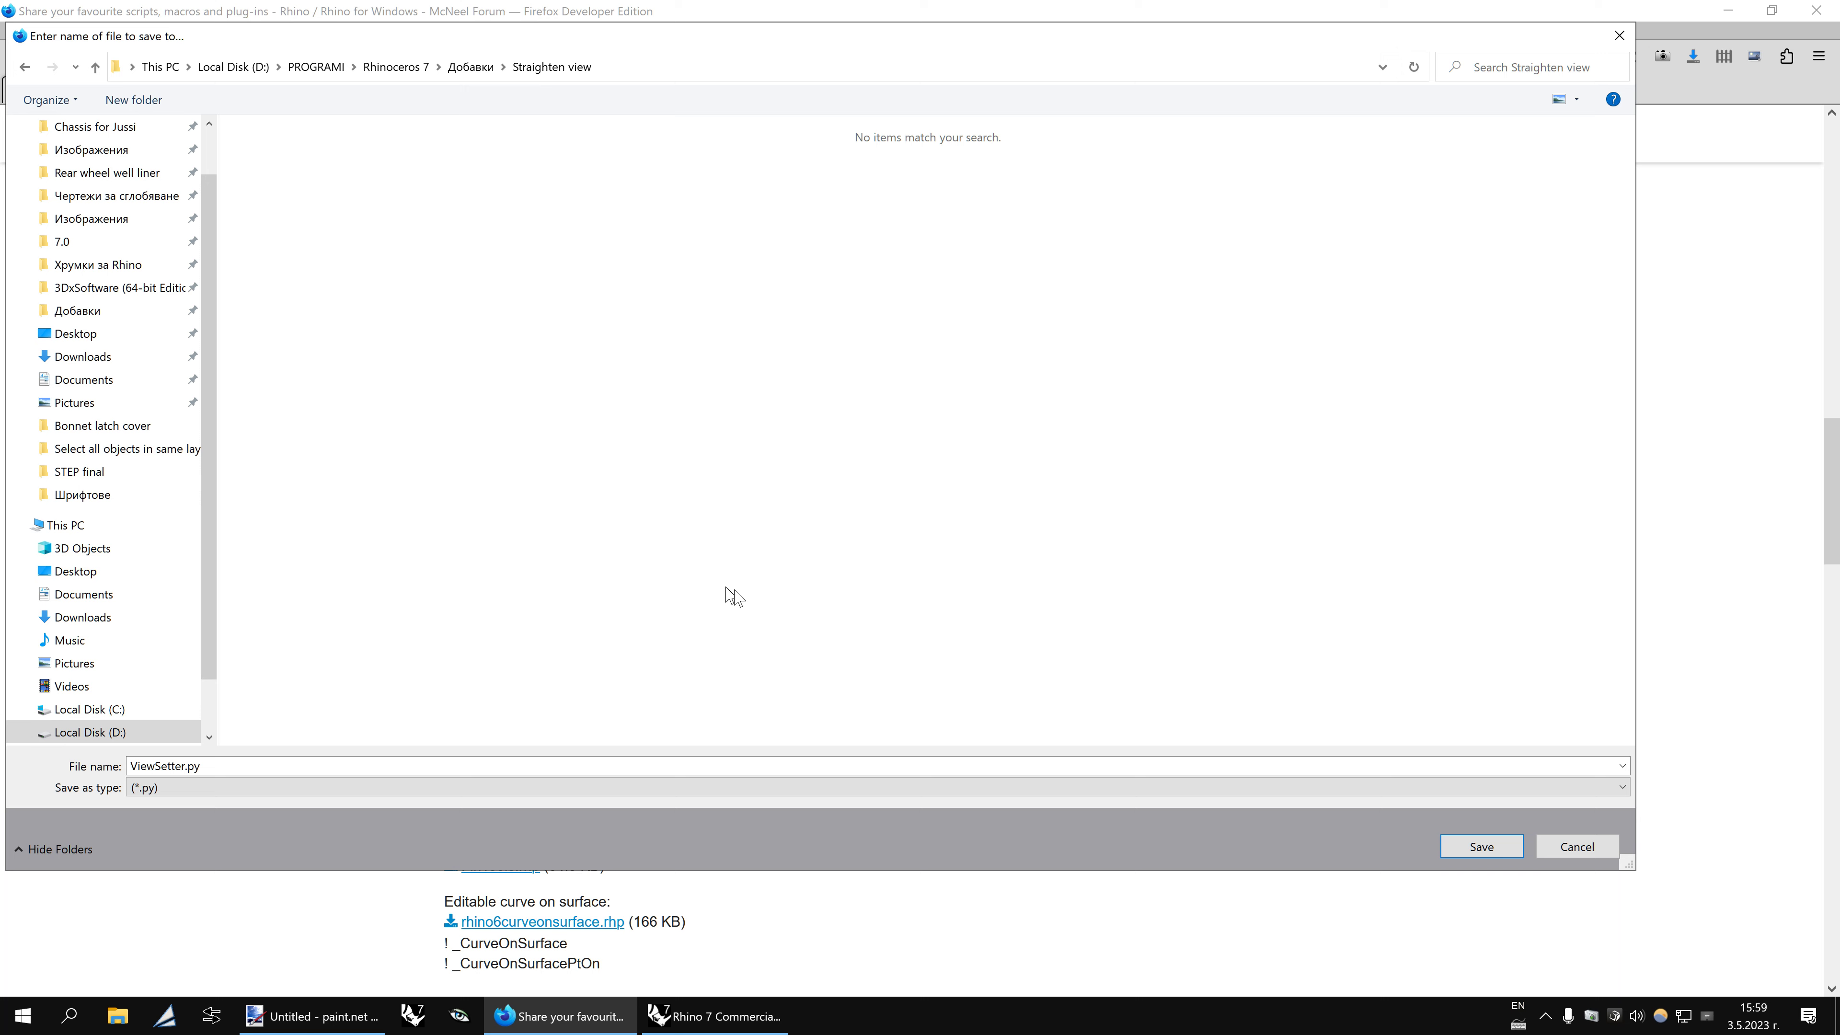
{"action": "left_click", "coordinate": [1440, 844]}
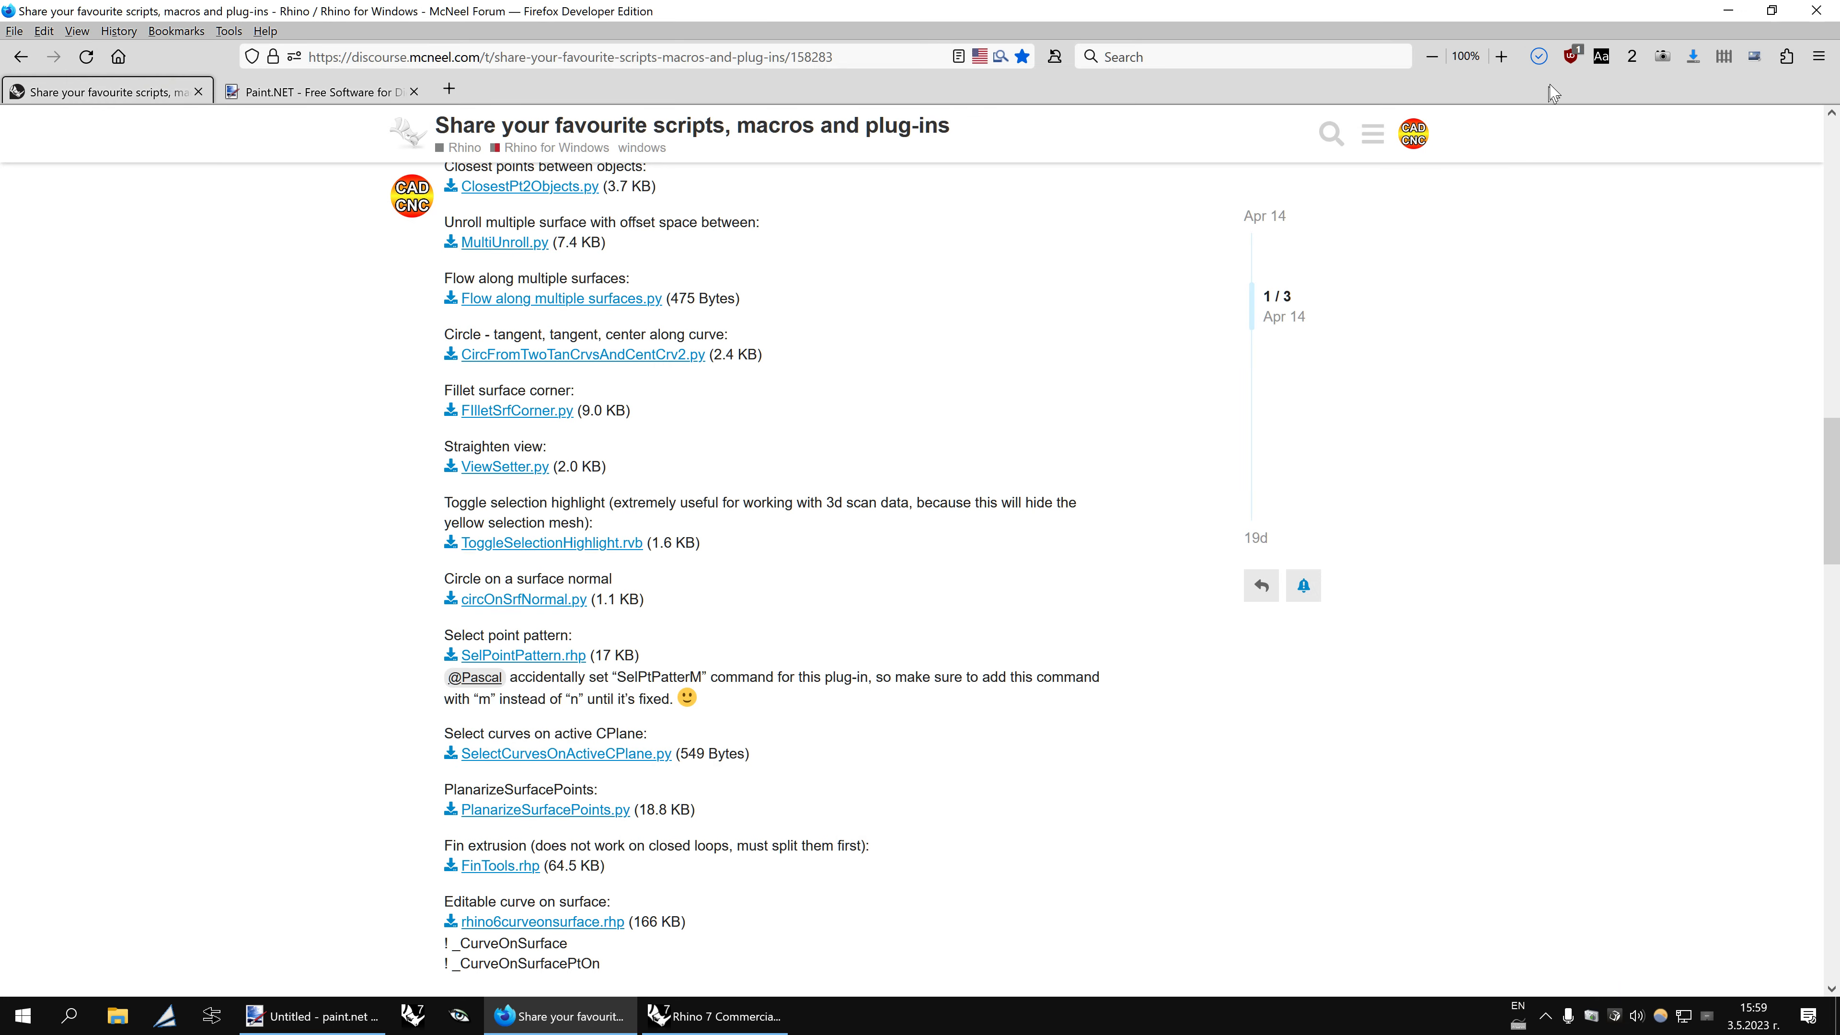
Copy the Straighten view folder's full path from File Explorer's address bar, then return to Rhino
{"action": "left_click", "coordinate": [1539, 57]}
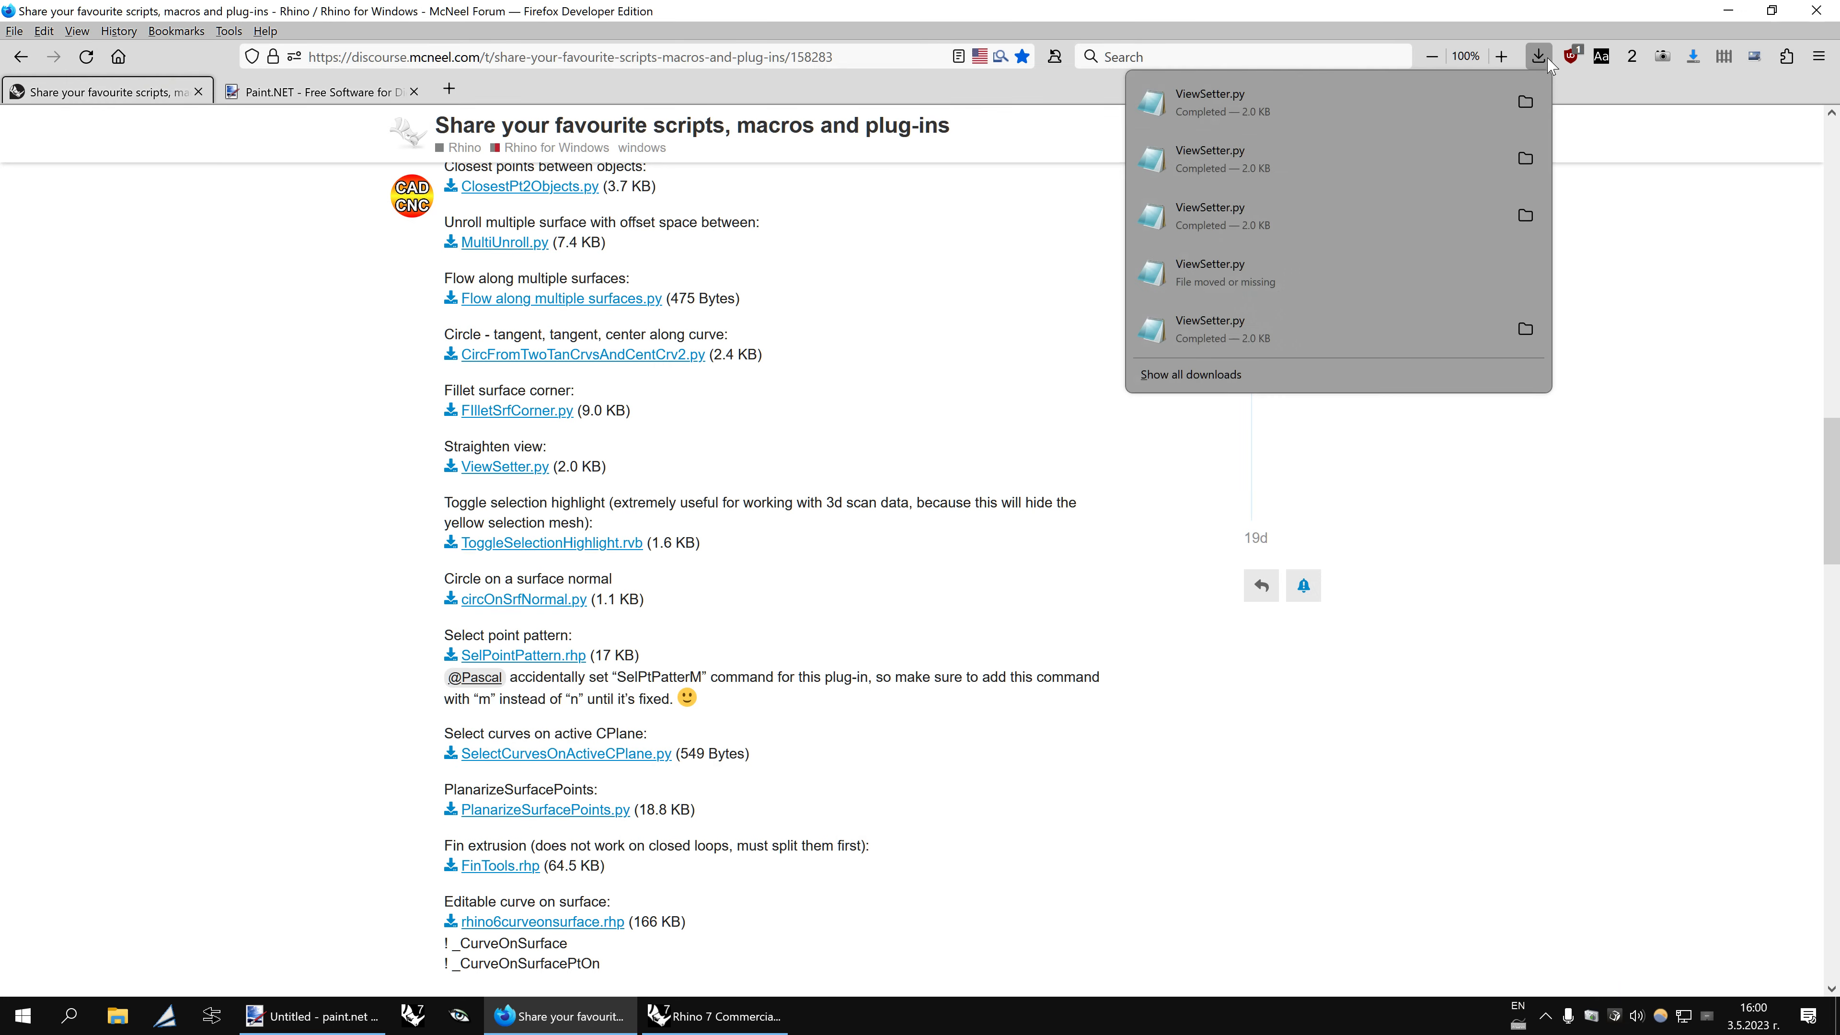
{"action": "left_click", "coordinate": [1532, 102]}
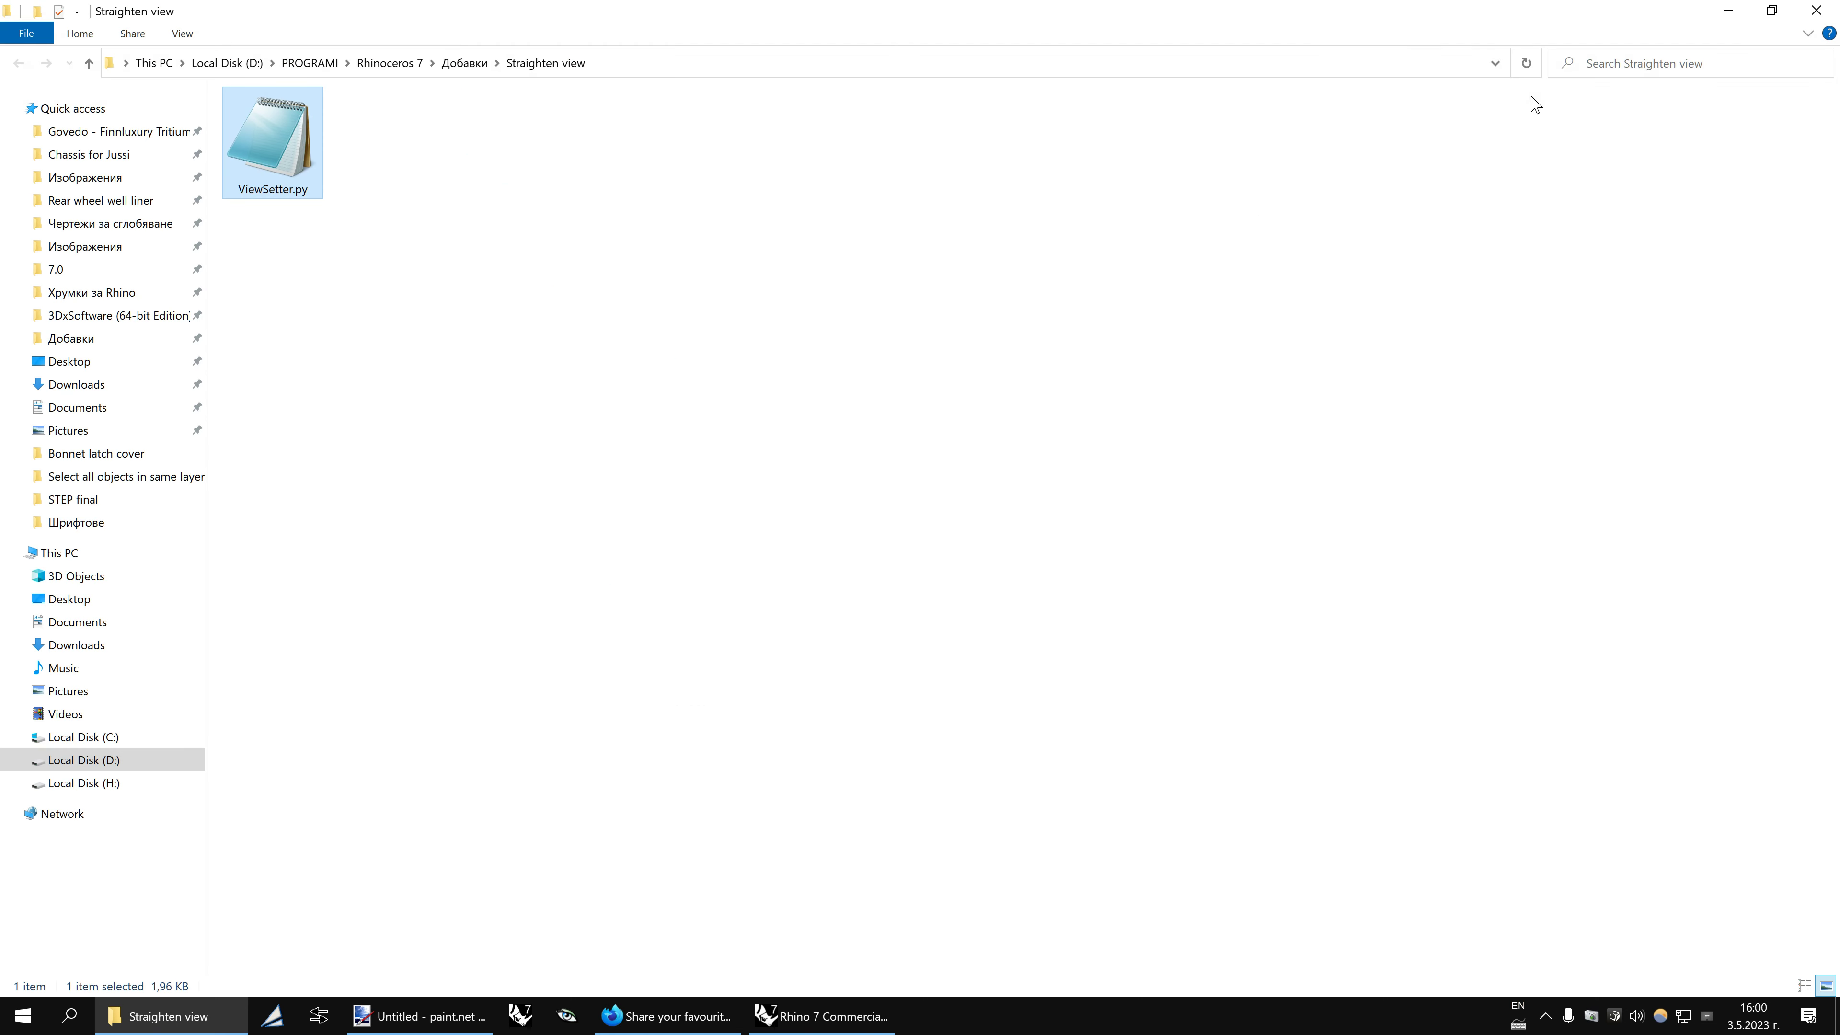
{"action": "left_click", "coordinate": [728, 337]}
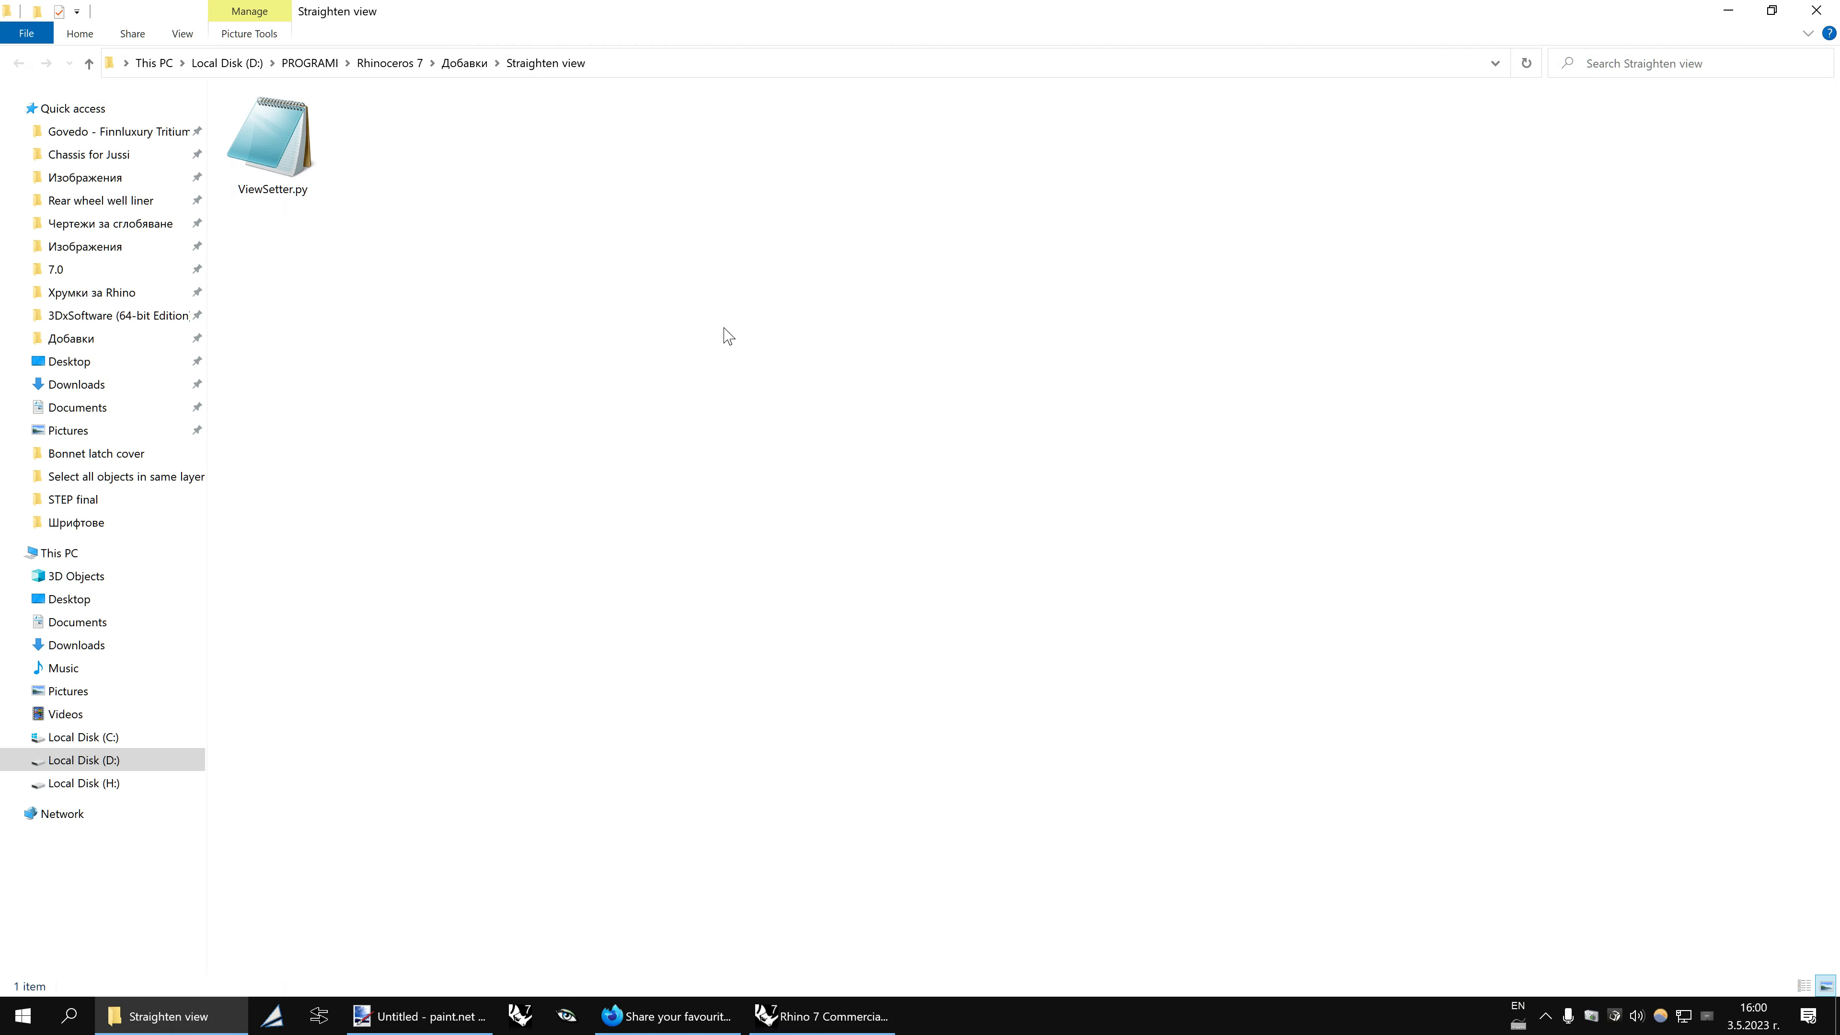
{"action": "left_click", "coordinate": [661, 64]}
{"action": "right_click", "coordinate": [330, 64]}
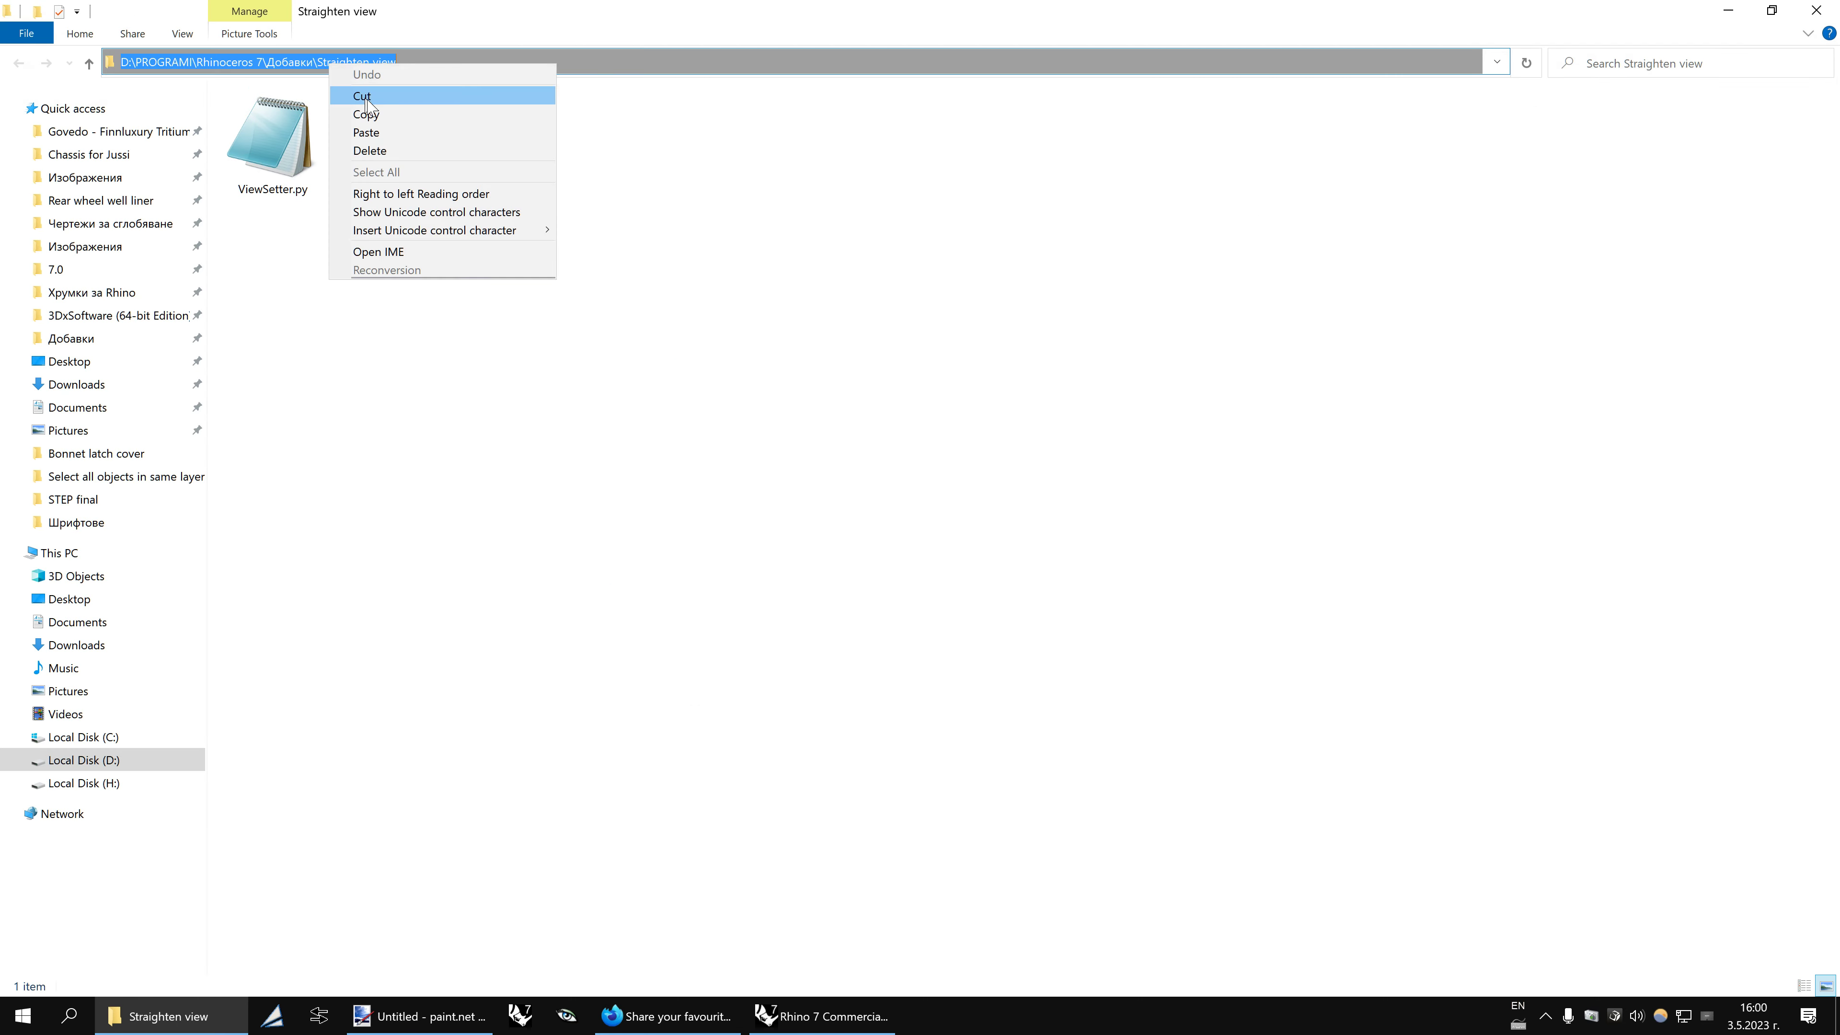
{"action": "left_click", "coordinate": [397, 118]}
{"action": "left_click", "coordinate": [728, 240]}
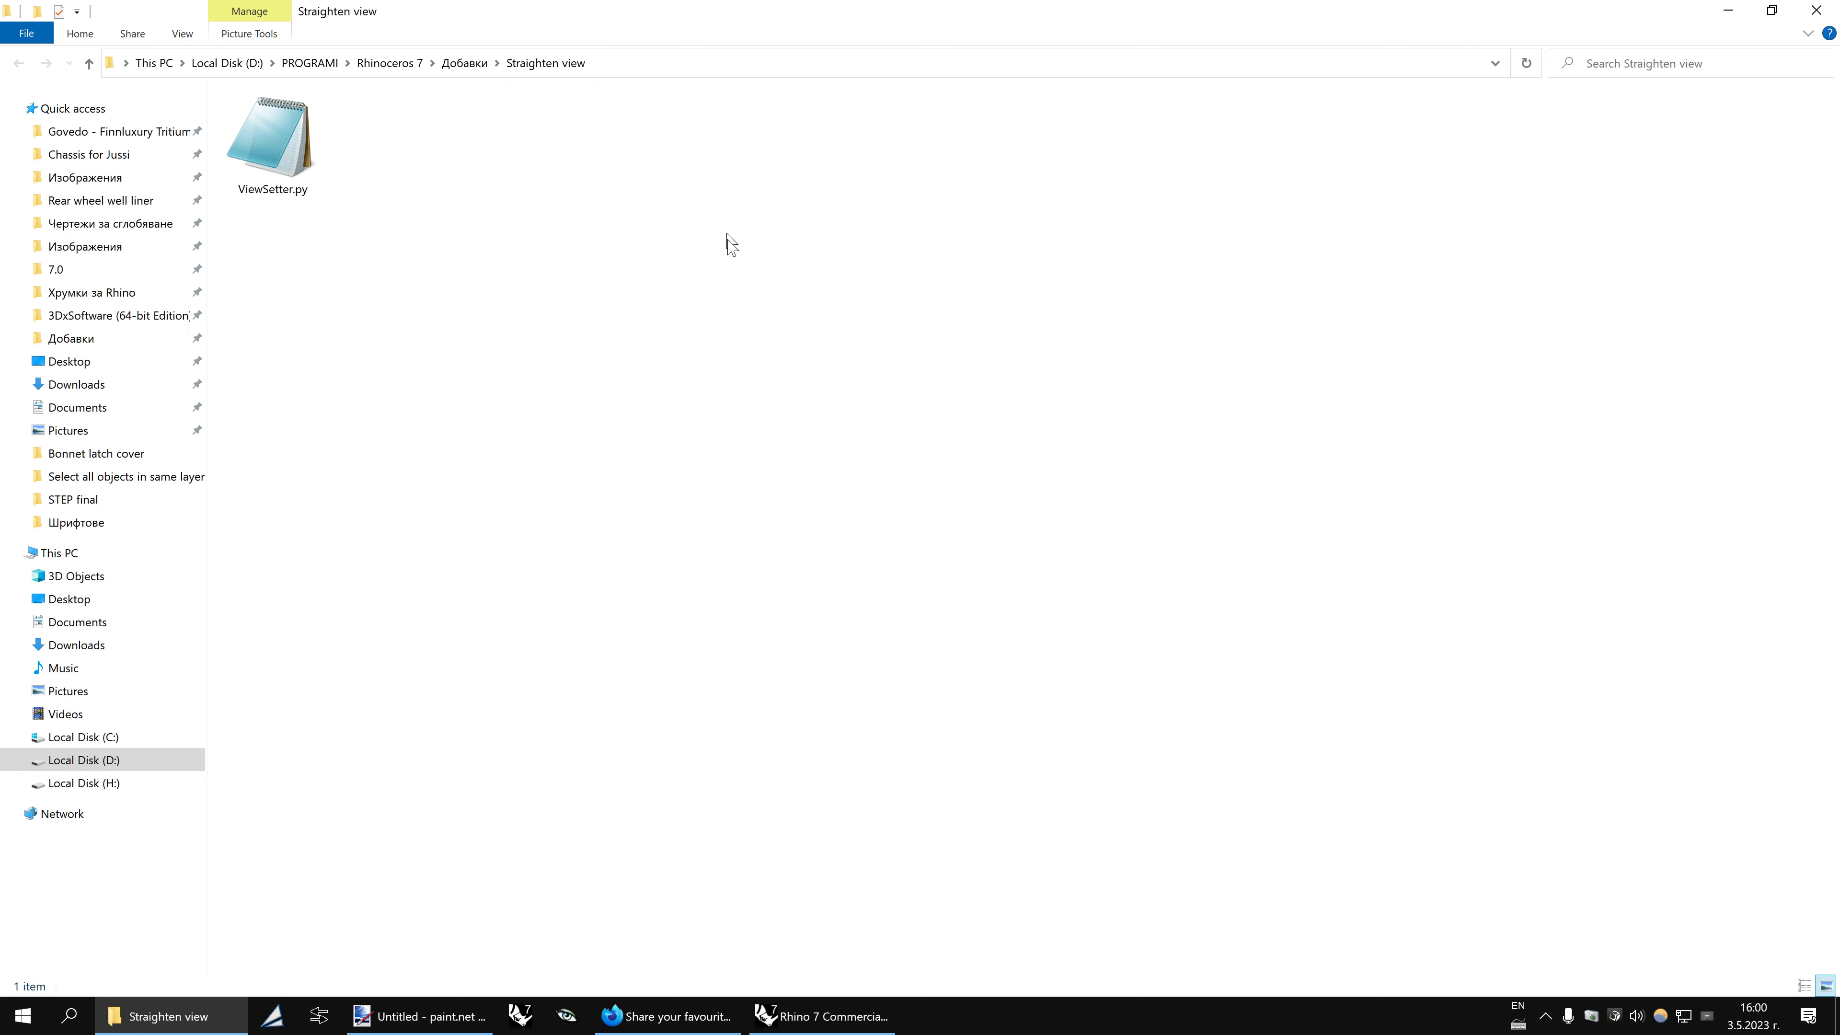
{"action": "left_click", "coordinate": [821, 1016]}
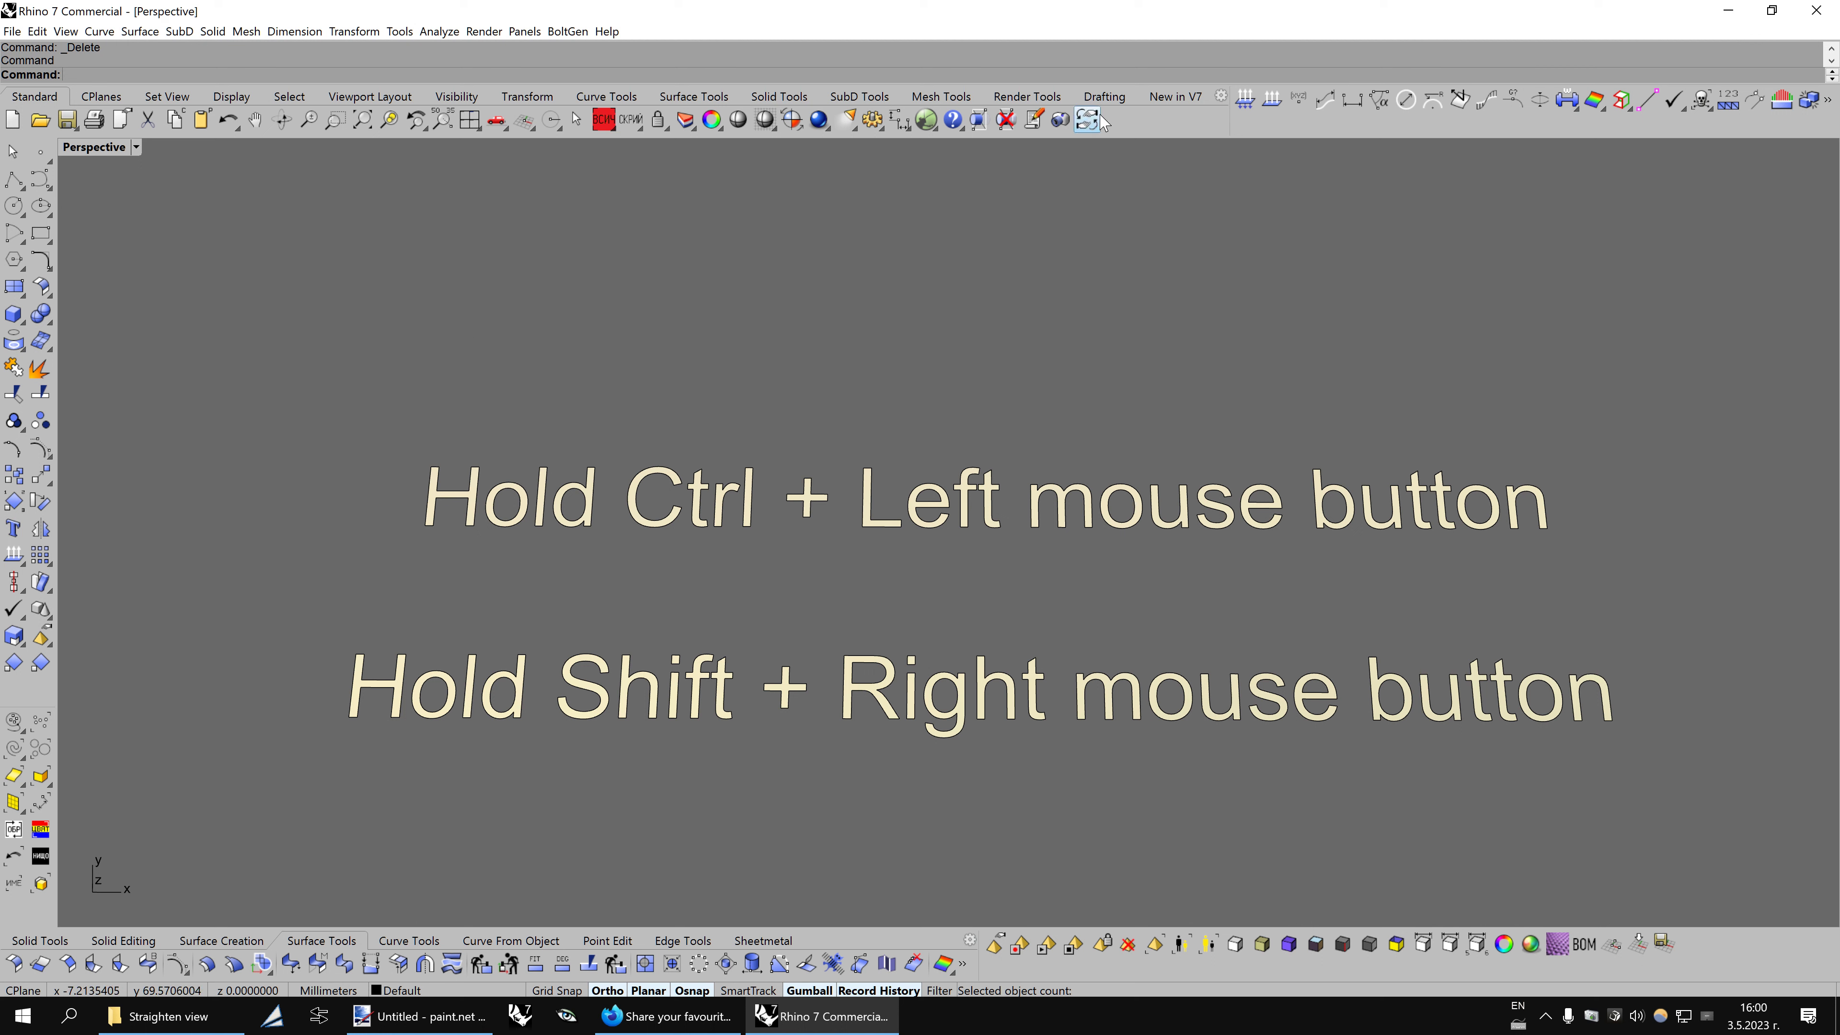
Set the Pan button's right-click command to _-RunPythonScript " plus the pasted folder path
{"action": "right_click", "coordinate": [255, 119], "text": "shift"}
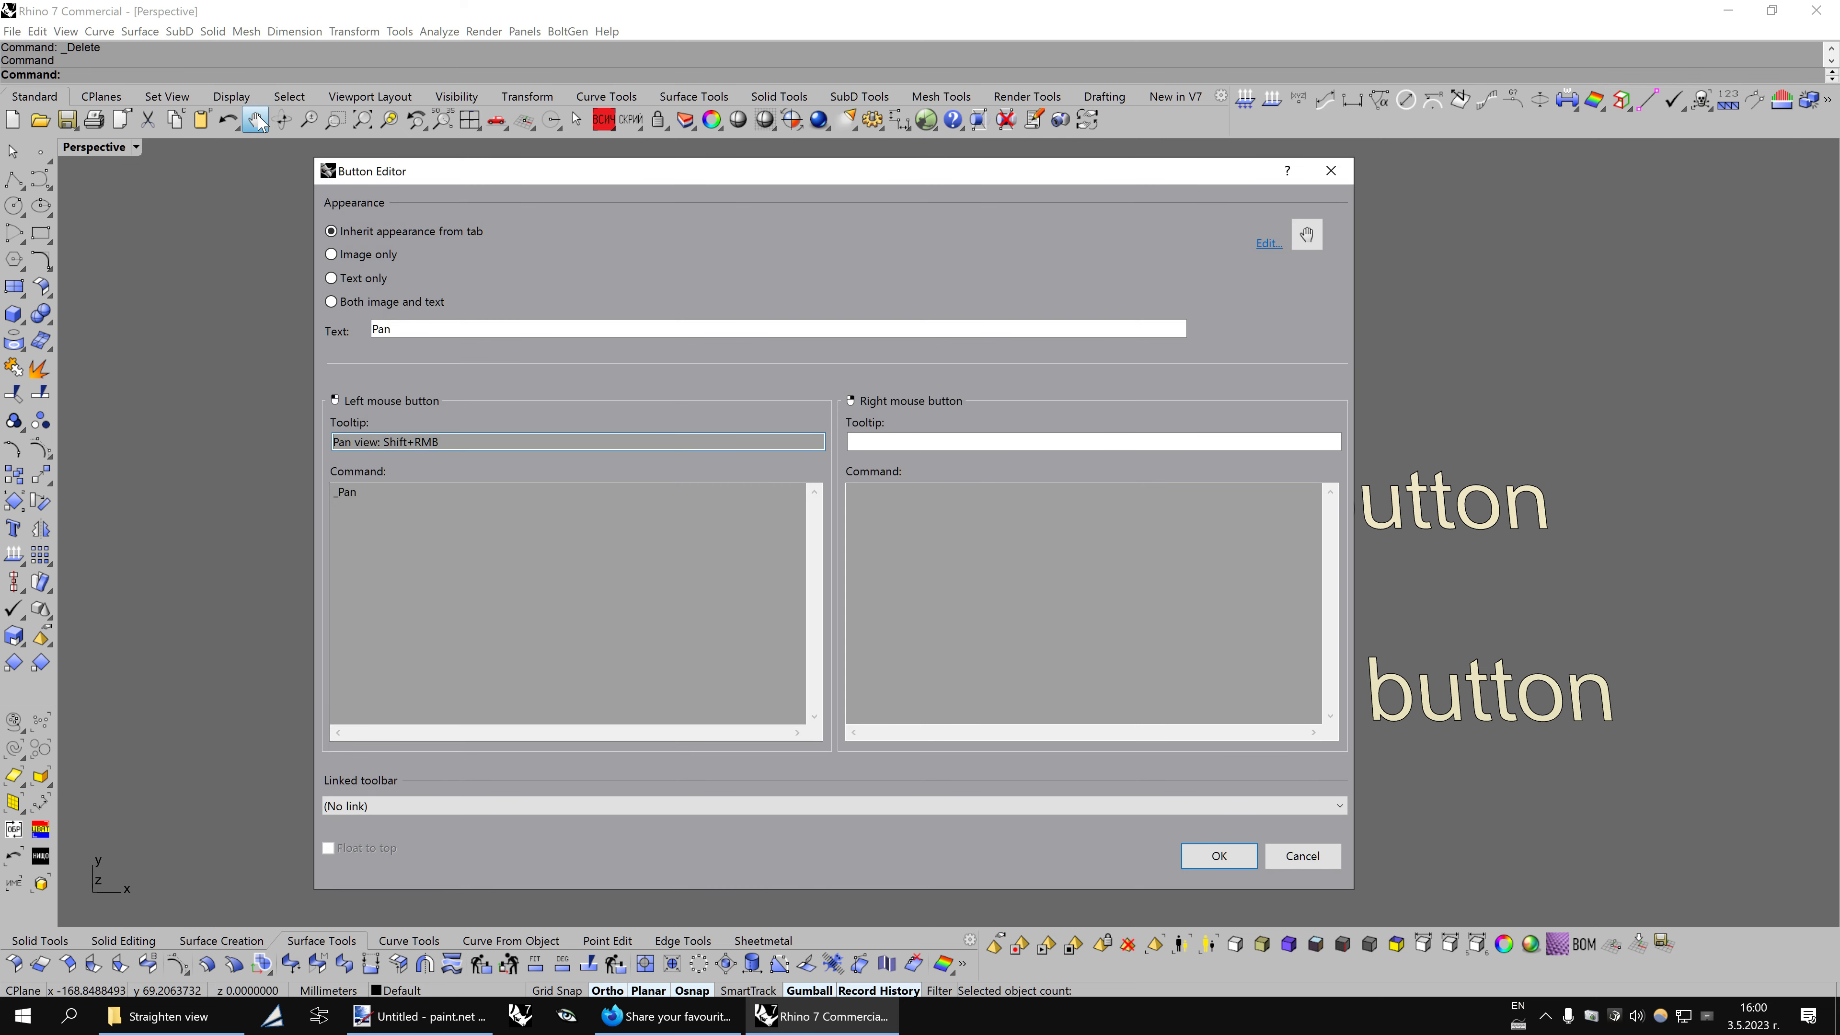
{"action": "left_click", "coordinate": [893, 495]}
{"action": "type", "text": "_-RunPythonScript \""}
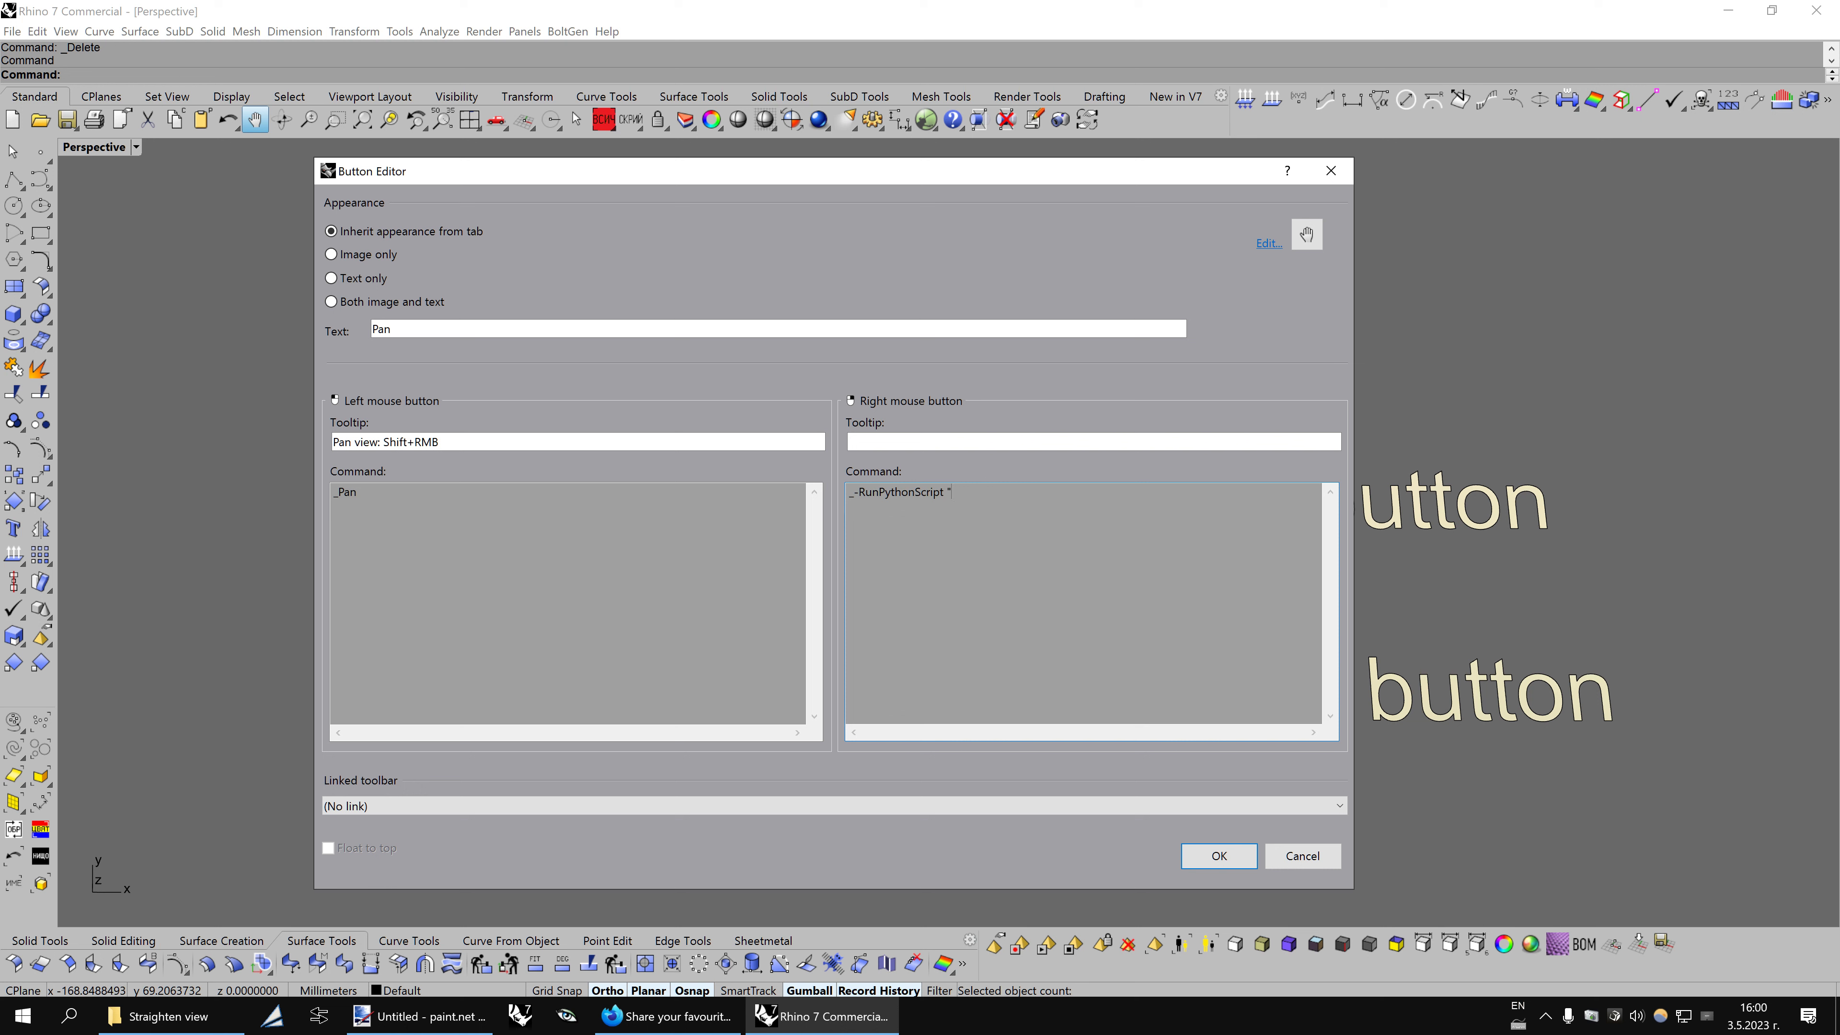
{"action": "right_click", "coordinate": [1002, 499]}
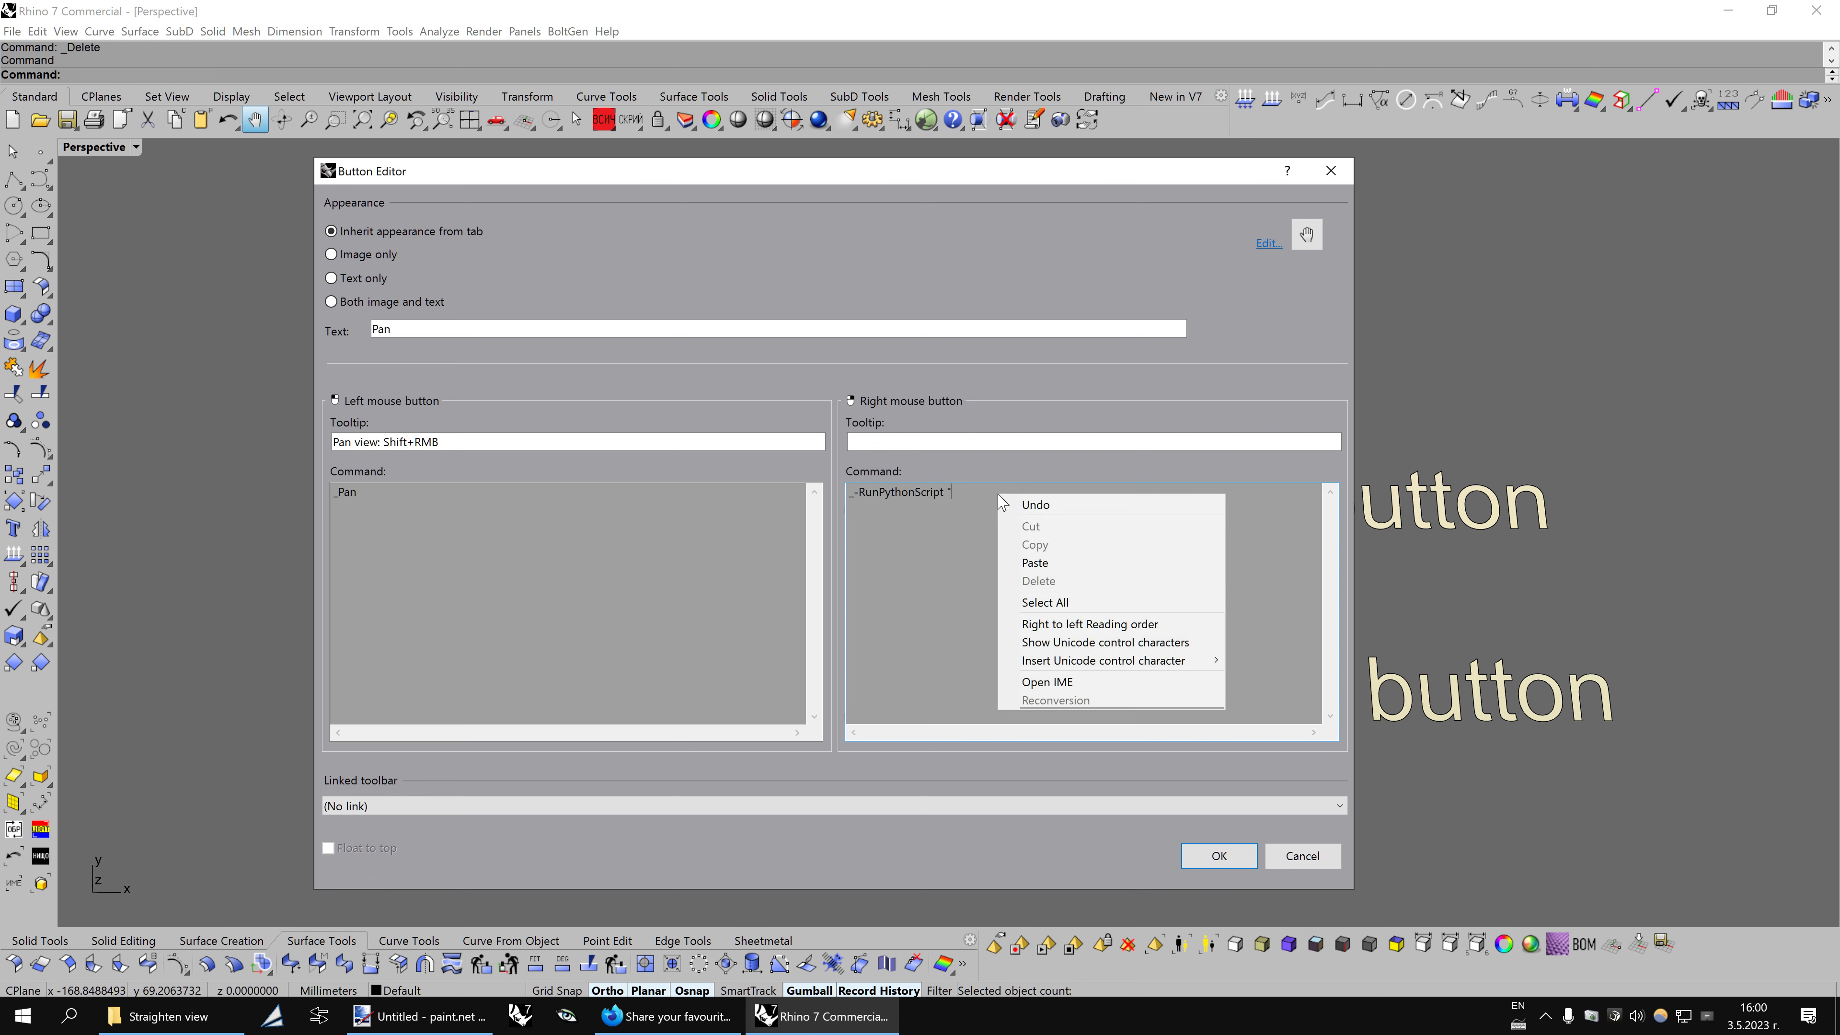
{"action": "left_click", "coordinate": [1050, 560]}
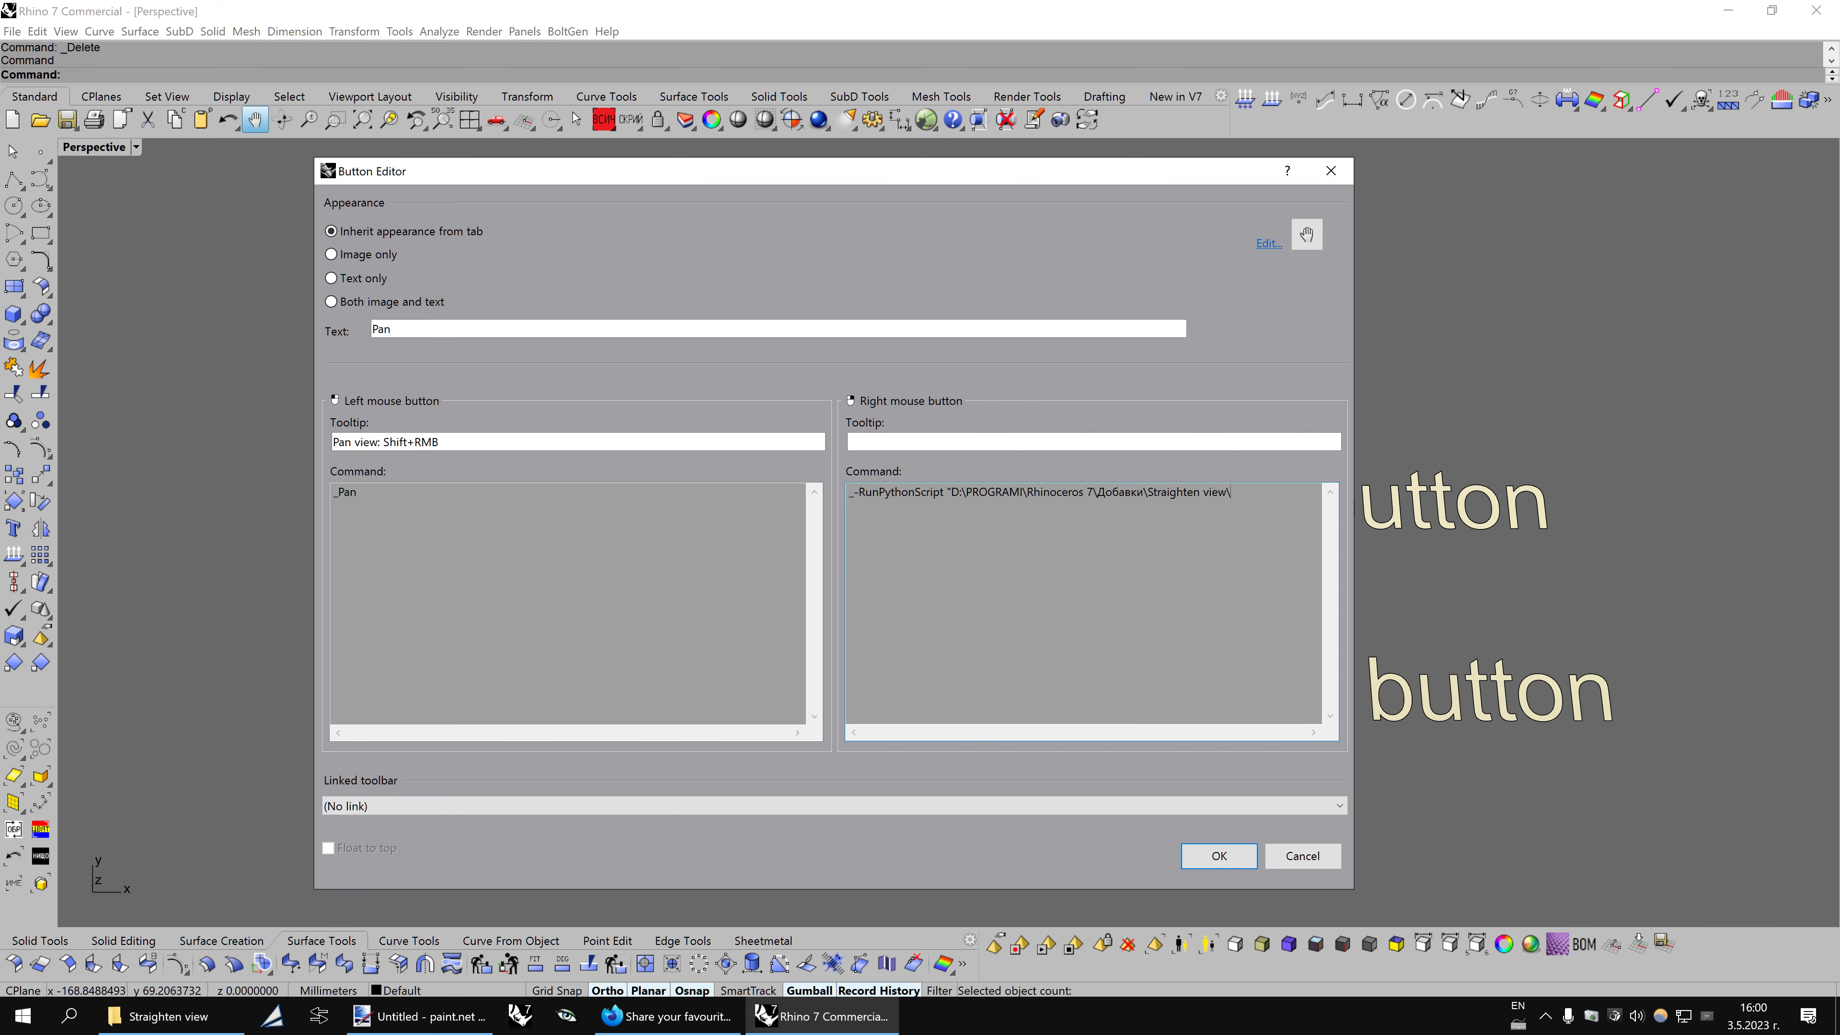
Copy the full file name ViewSetter.py, extension included, without renaming the file
{"action": "left_click", "coordinate": [168, 1016]}
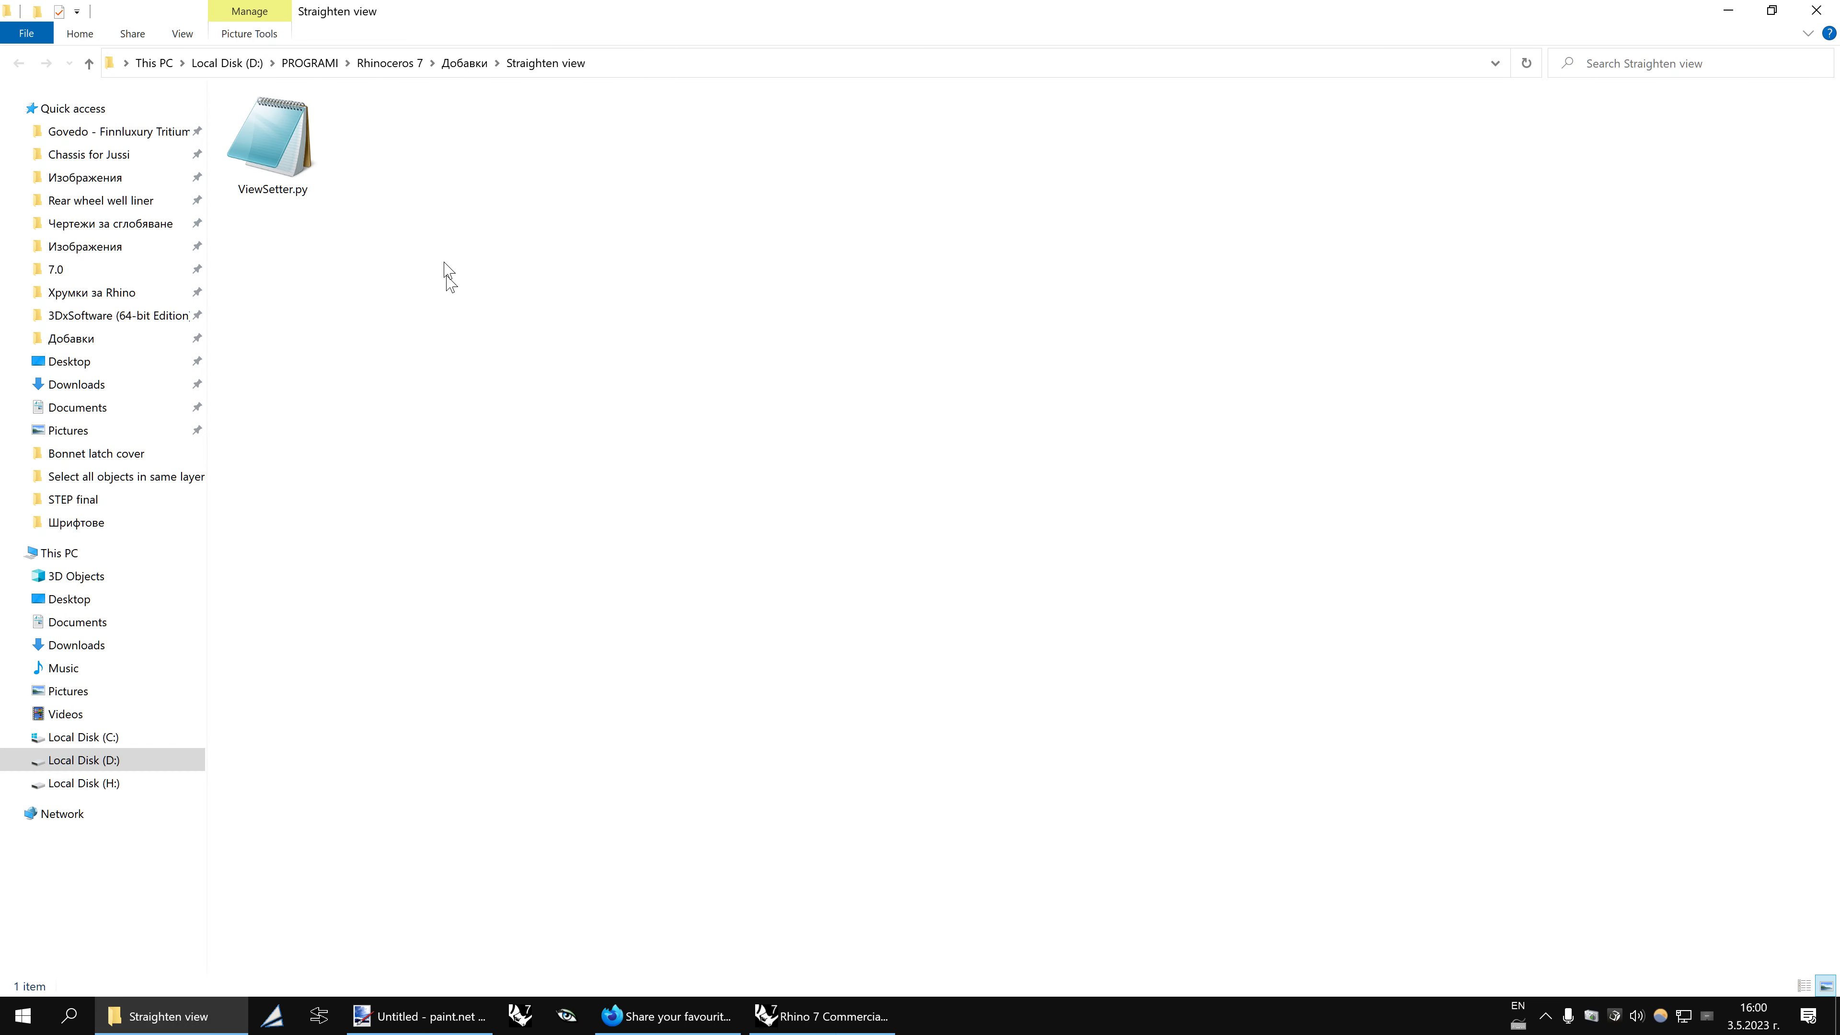
{"action": "right_click", "coordinate": [306, 170]}
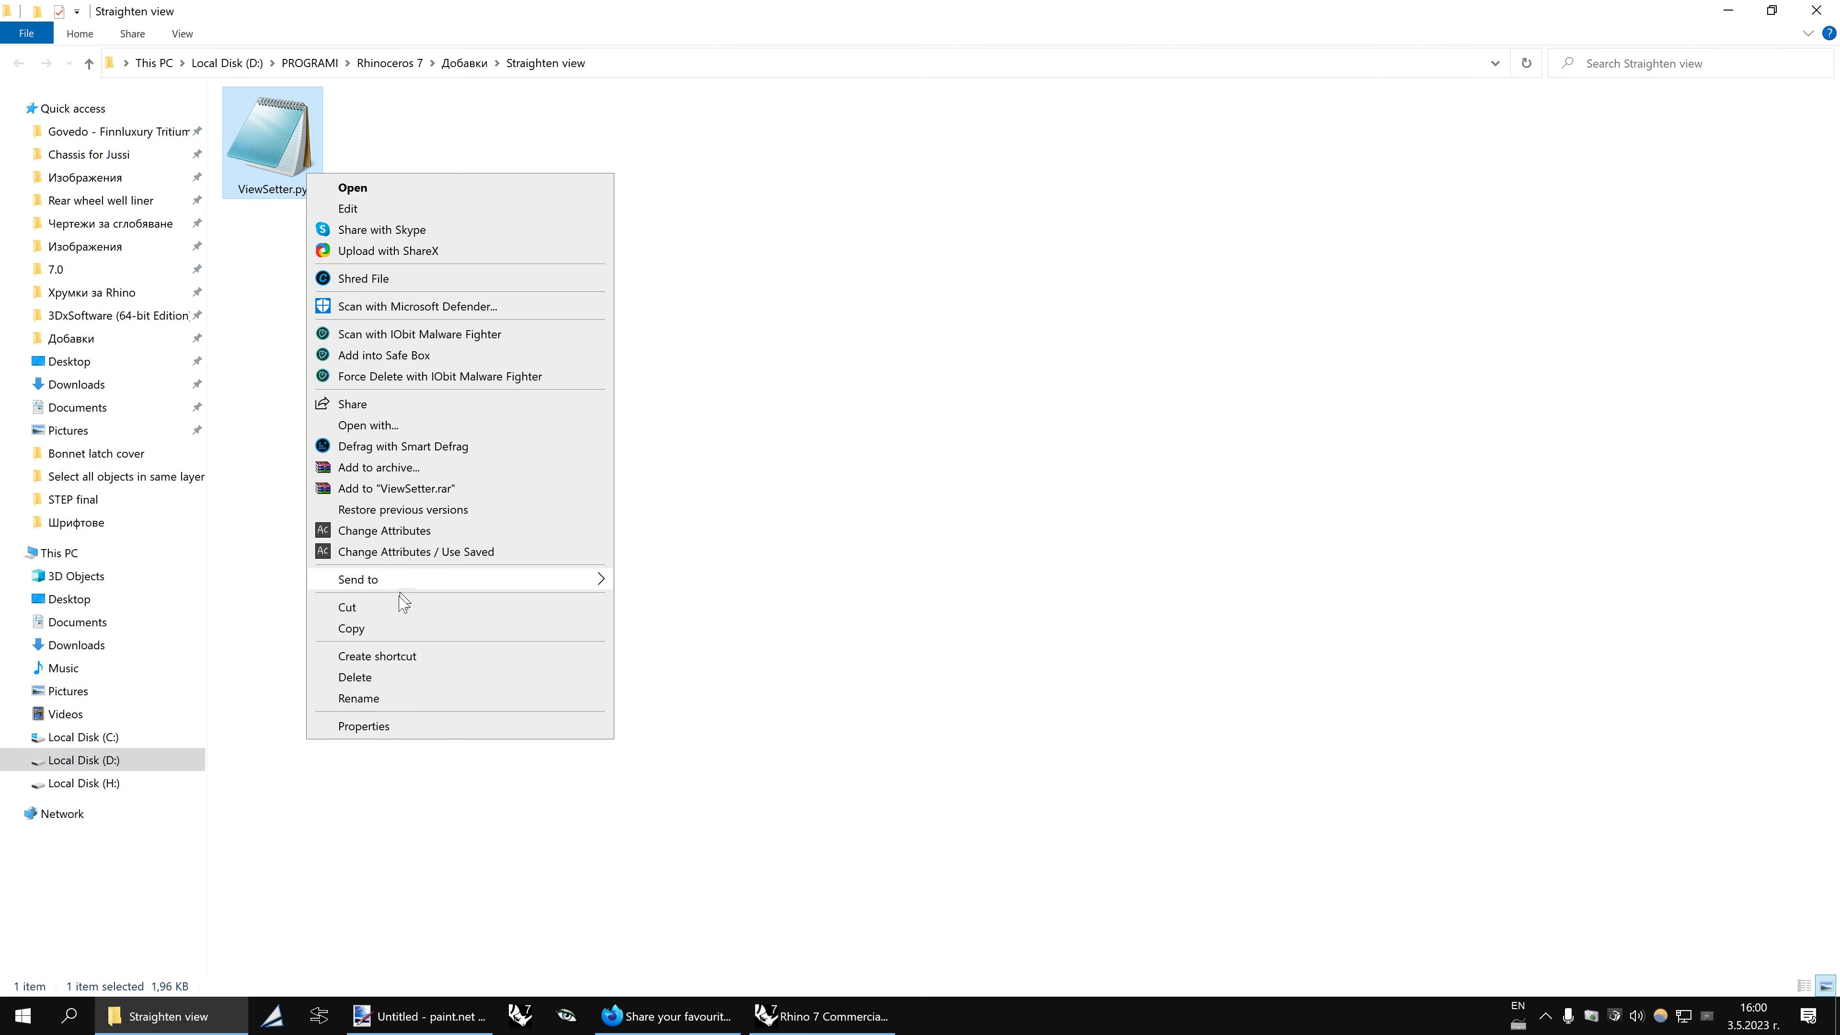
{"action": "left_click", "coordinate": [360, 698]}
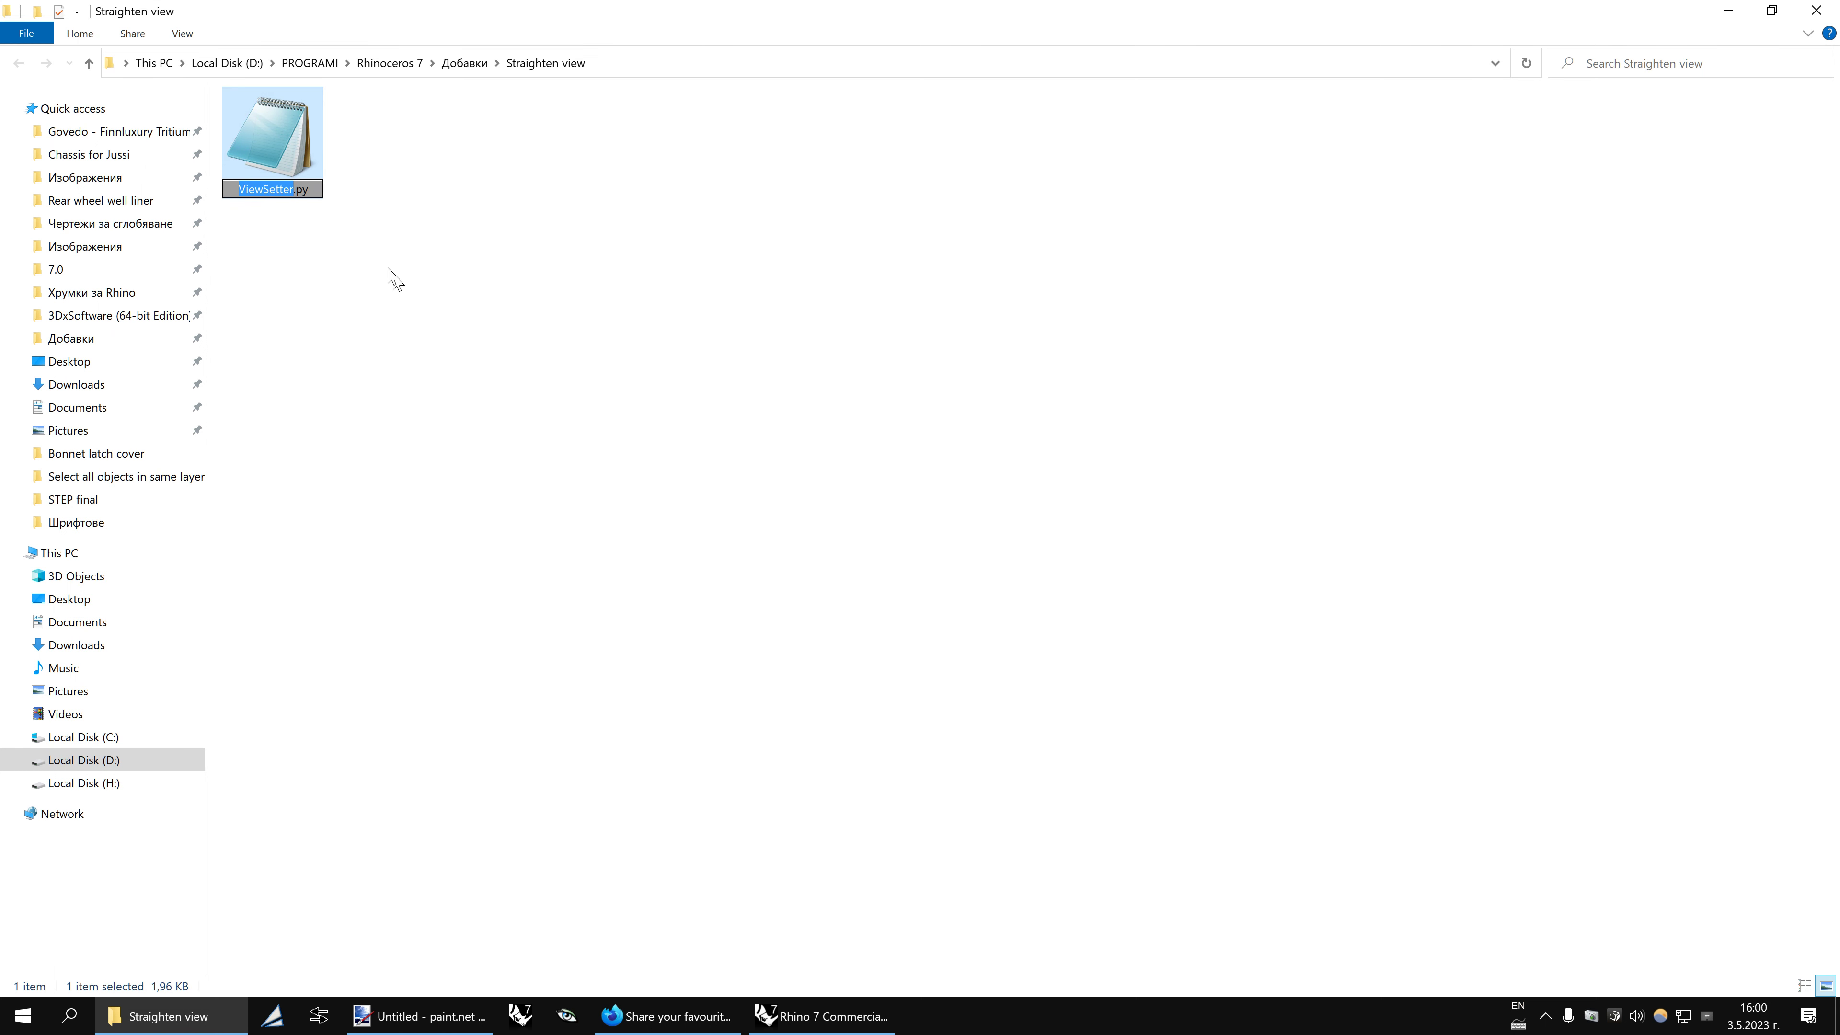
{"action": "left_click_drag", "start_coordinate": [316, 195], "coordinate": [214, 195]}
{"action": "right_click", "coordinate": [282, 183]}
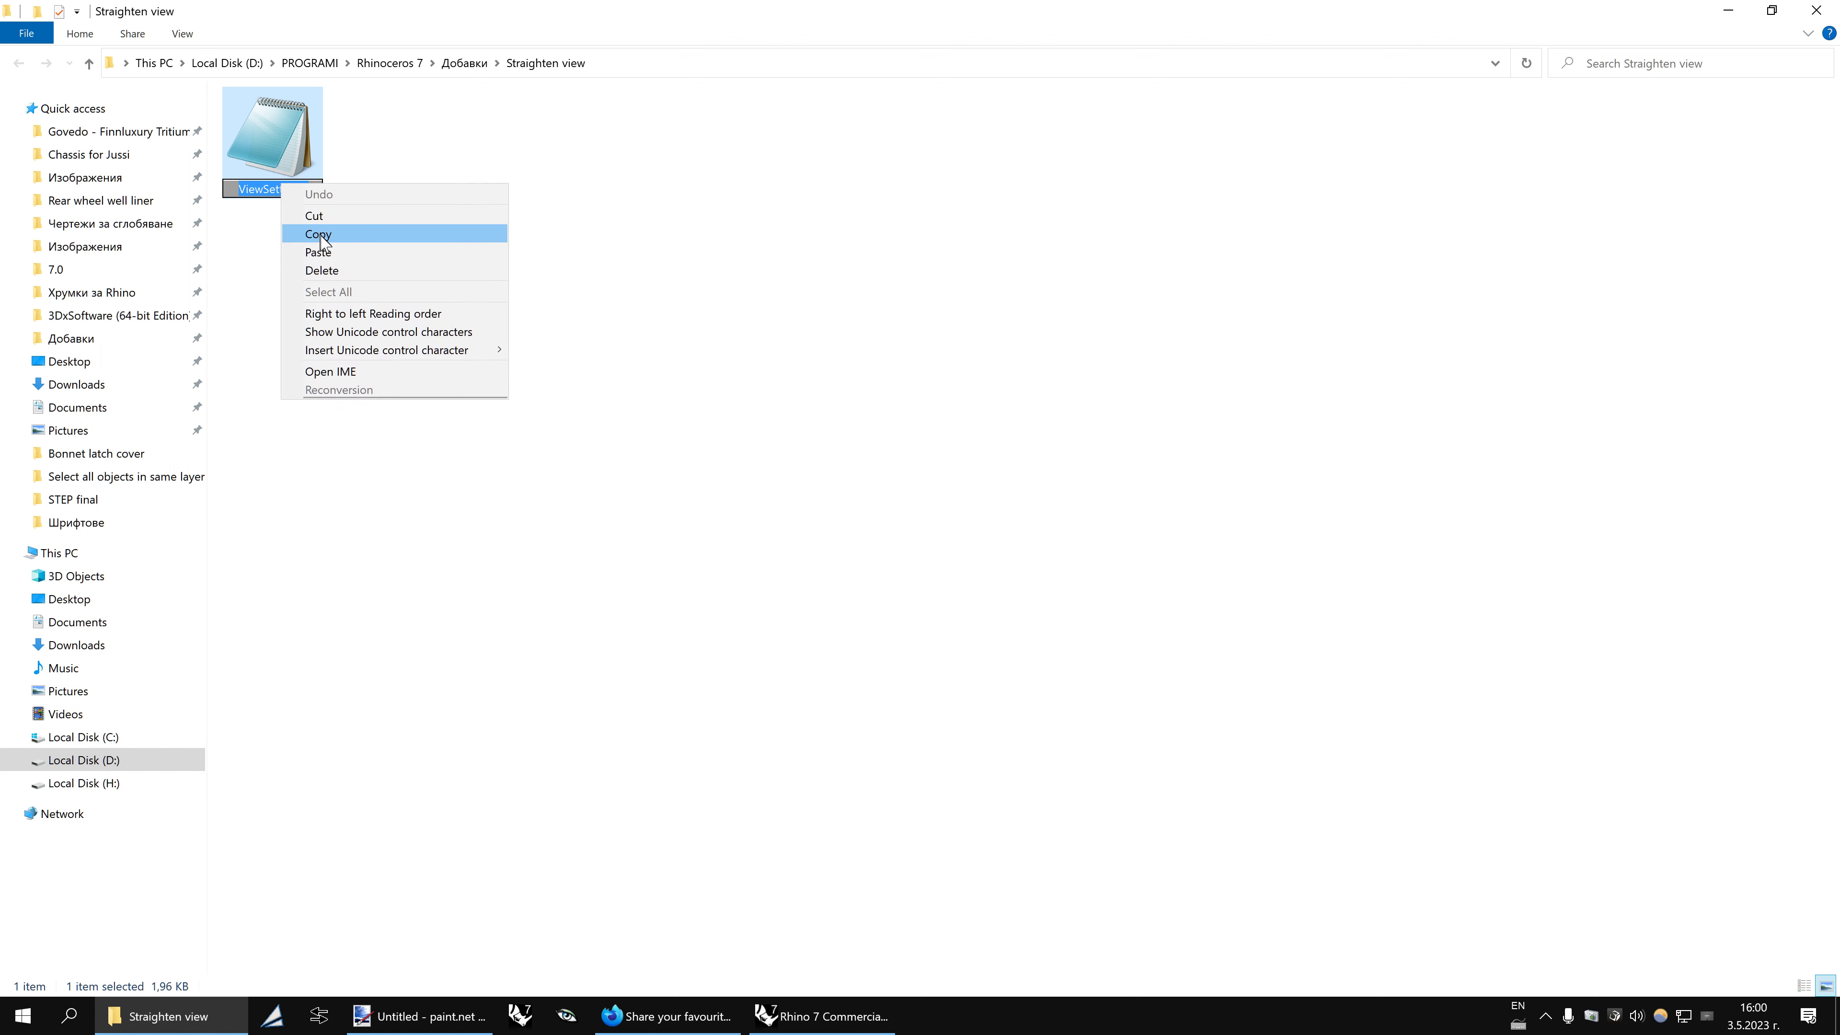
{"action": "left_click", "coordinate": [322, 237]}
{"action": "left_click", "coordinate": [596, 360]}
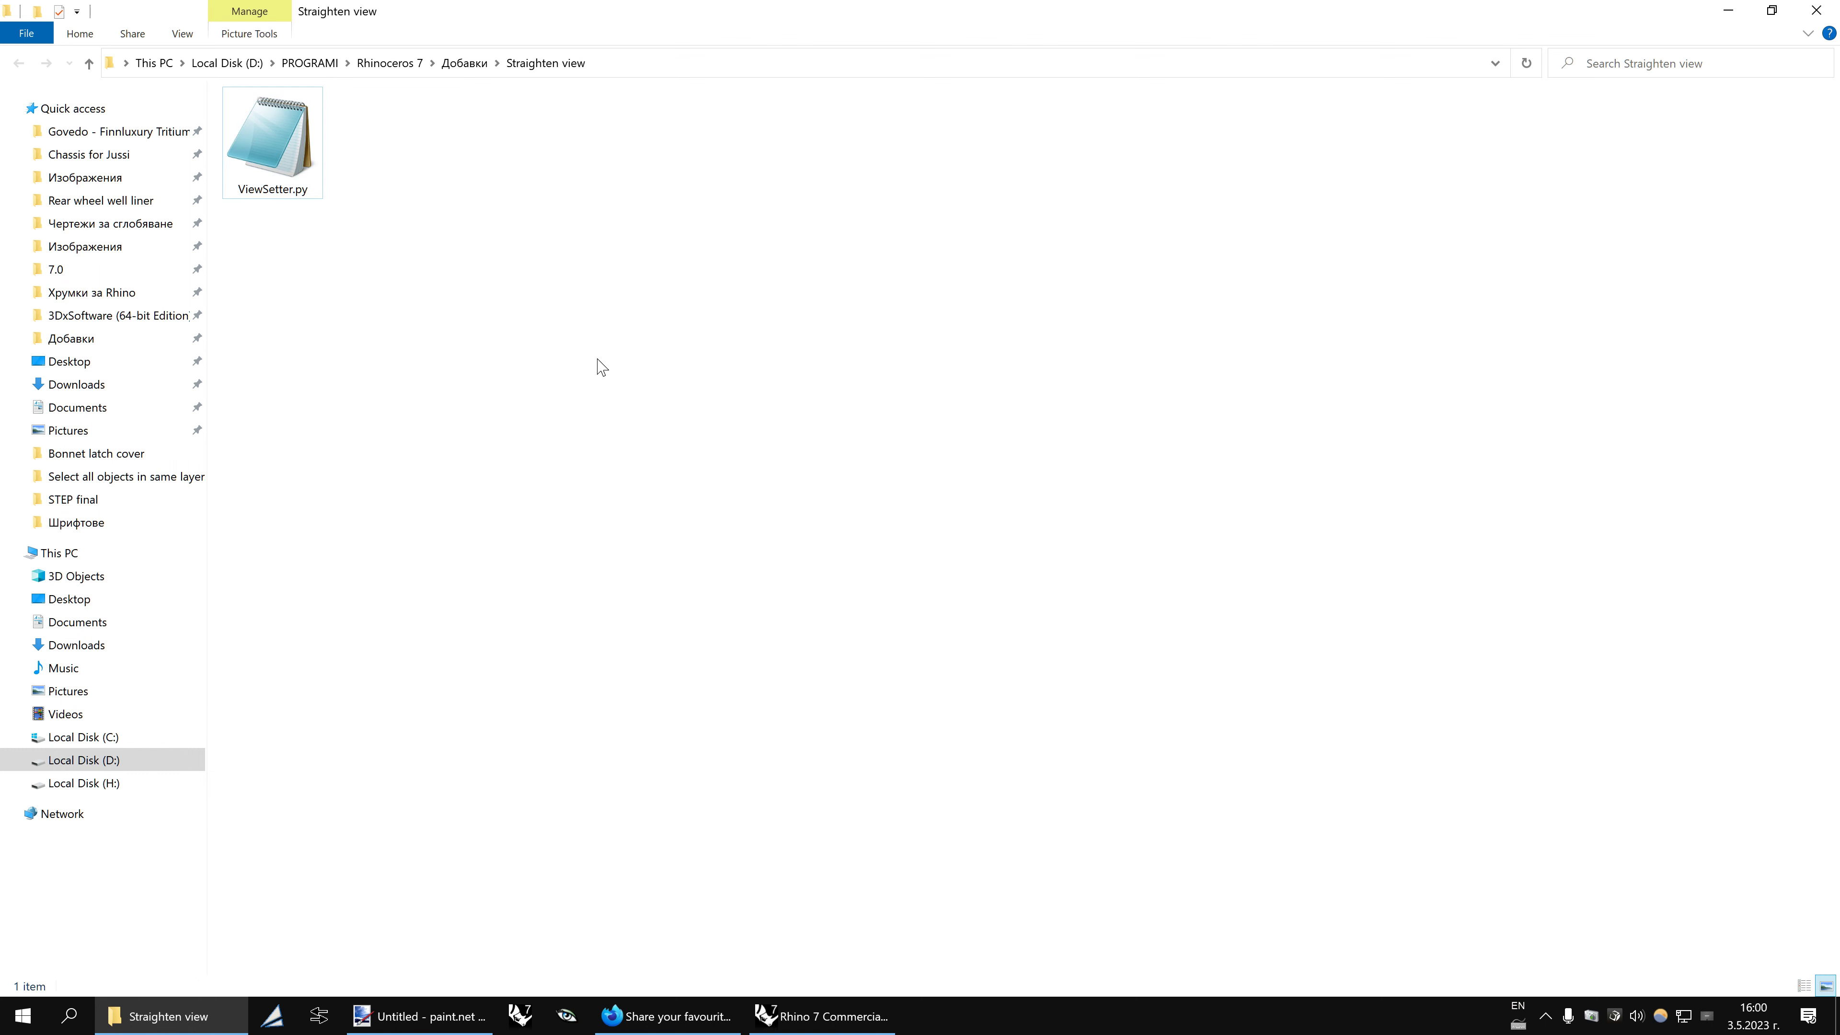
{"action": "left_click", "coordinate": [792, 1011]}
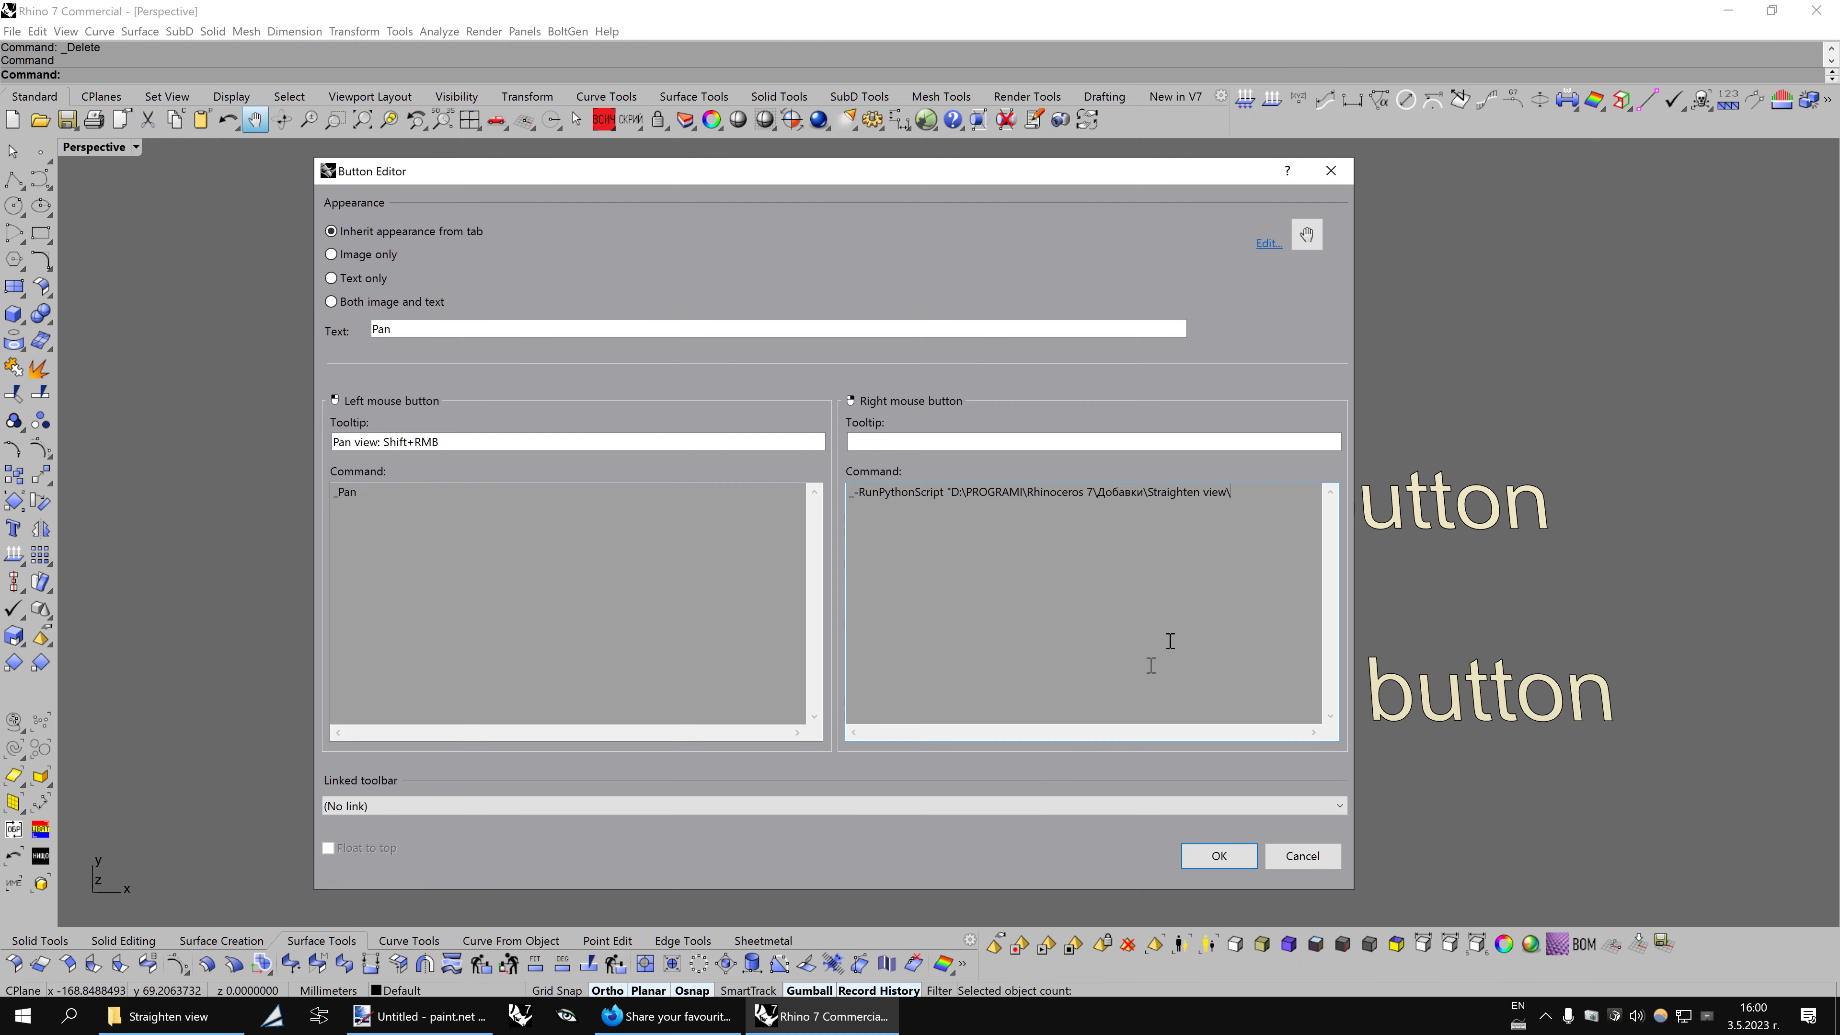
Append ViewSetter.py to the right-click command, set tooltip 'Straighten view', and confirm
{"action": "right_click", "coordinate": [1268, 503]}
{"action": "left_click", "coordinate": [1310, 564]}
{"action": "left_click", "coordinate": [890, 444]}
{"action": "type", "text": "Straighten view"}
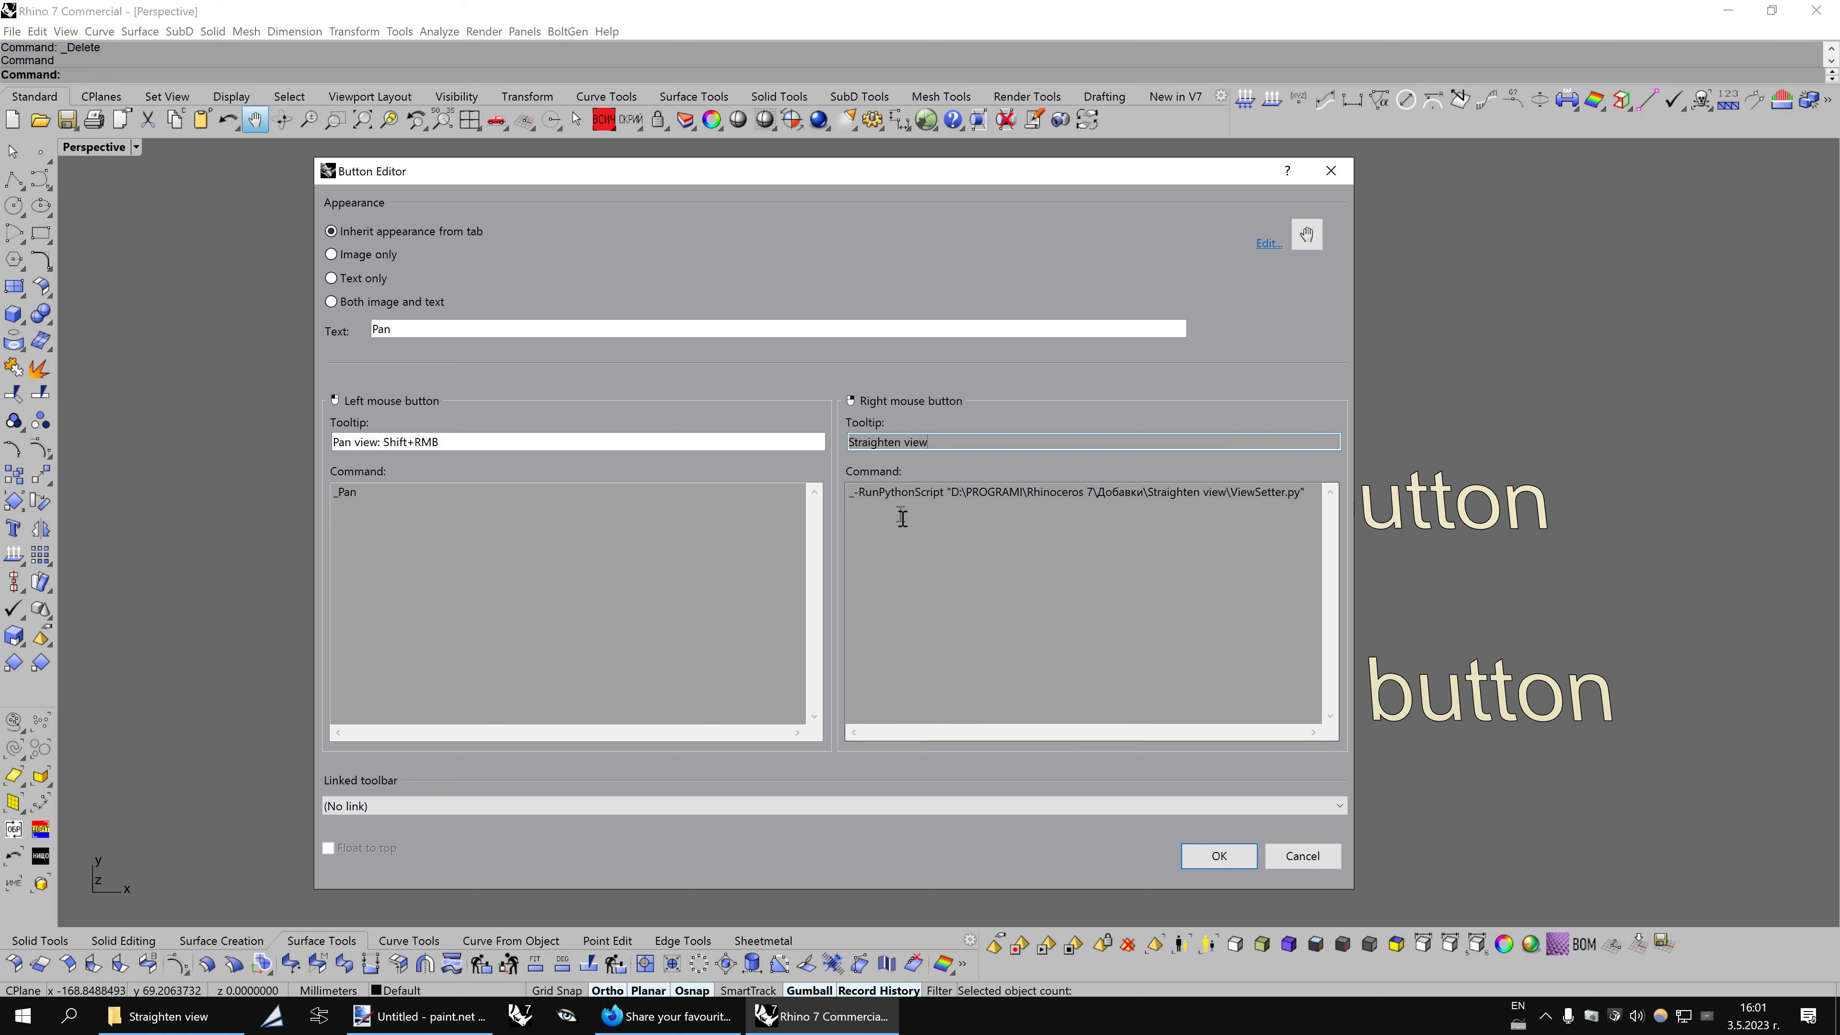
{"action": "left_click", "coordinate": [1219, 856]}
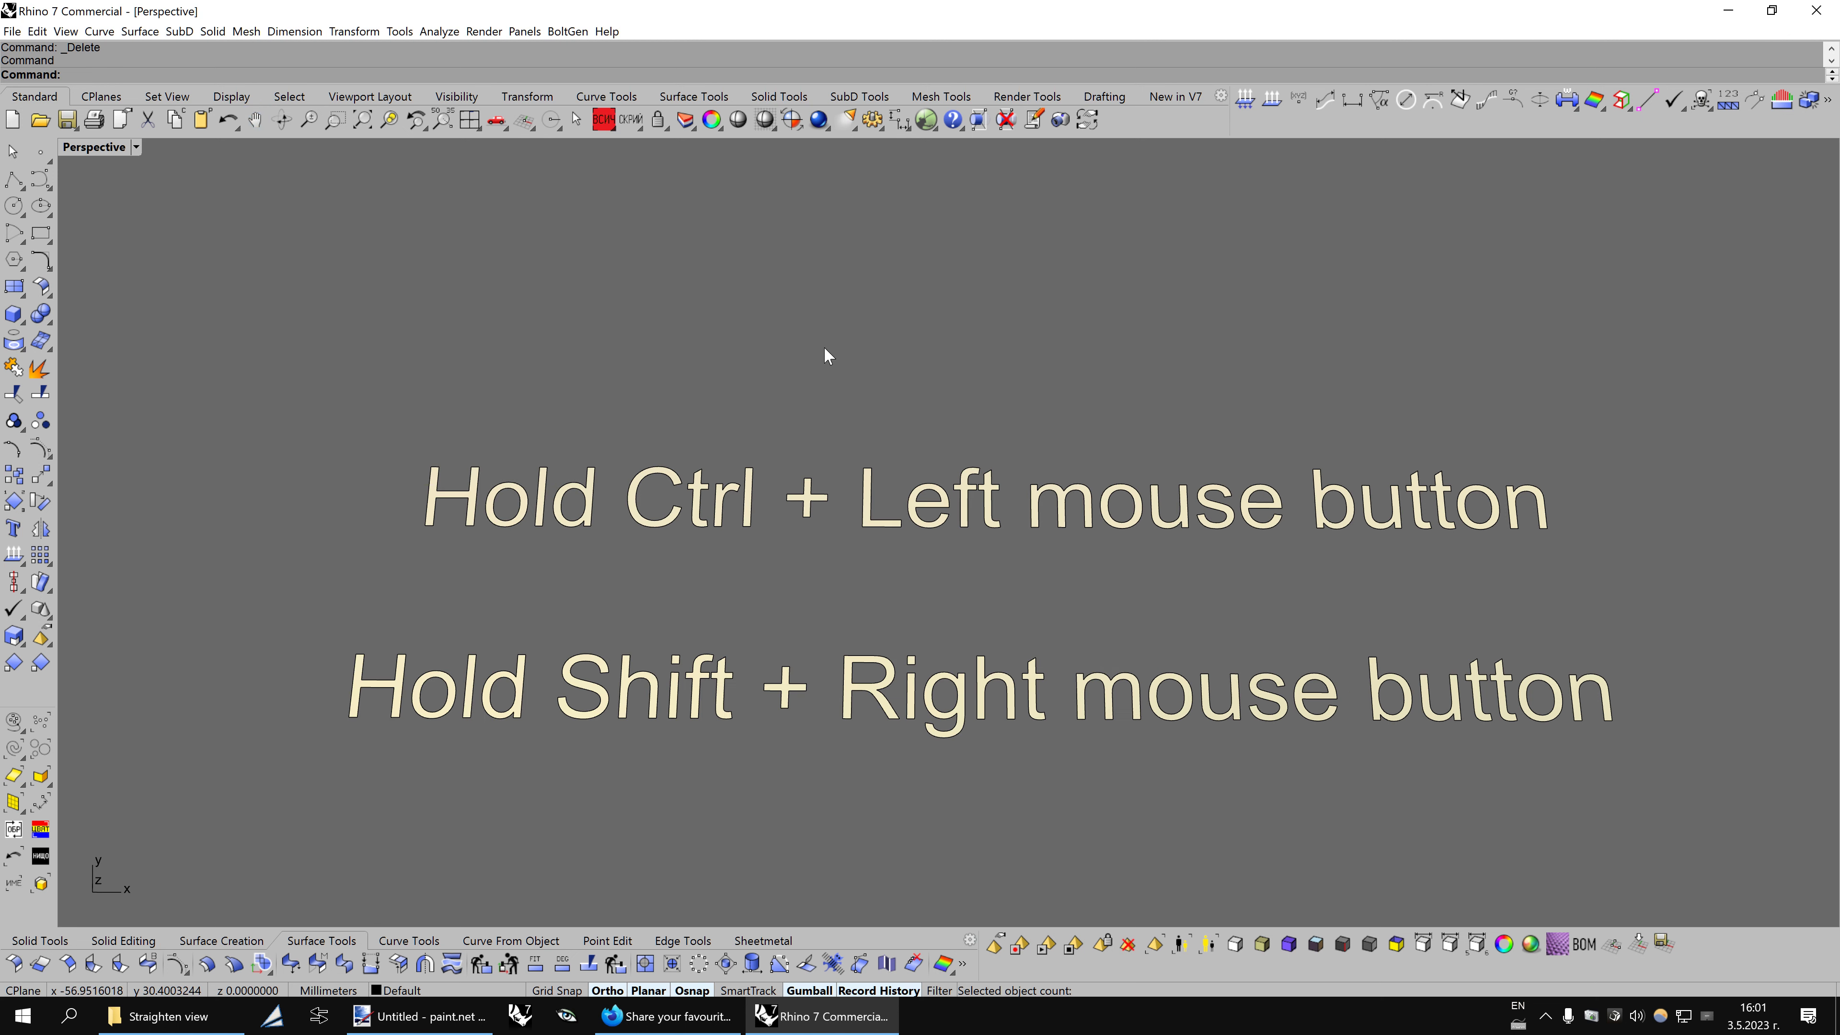
Draw a box solid in the Perspective view and zoom to the selected box
{"action": "left_click", "coordinate": [14, 313]}
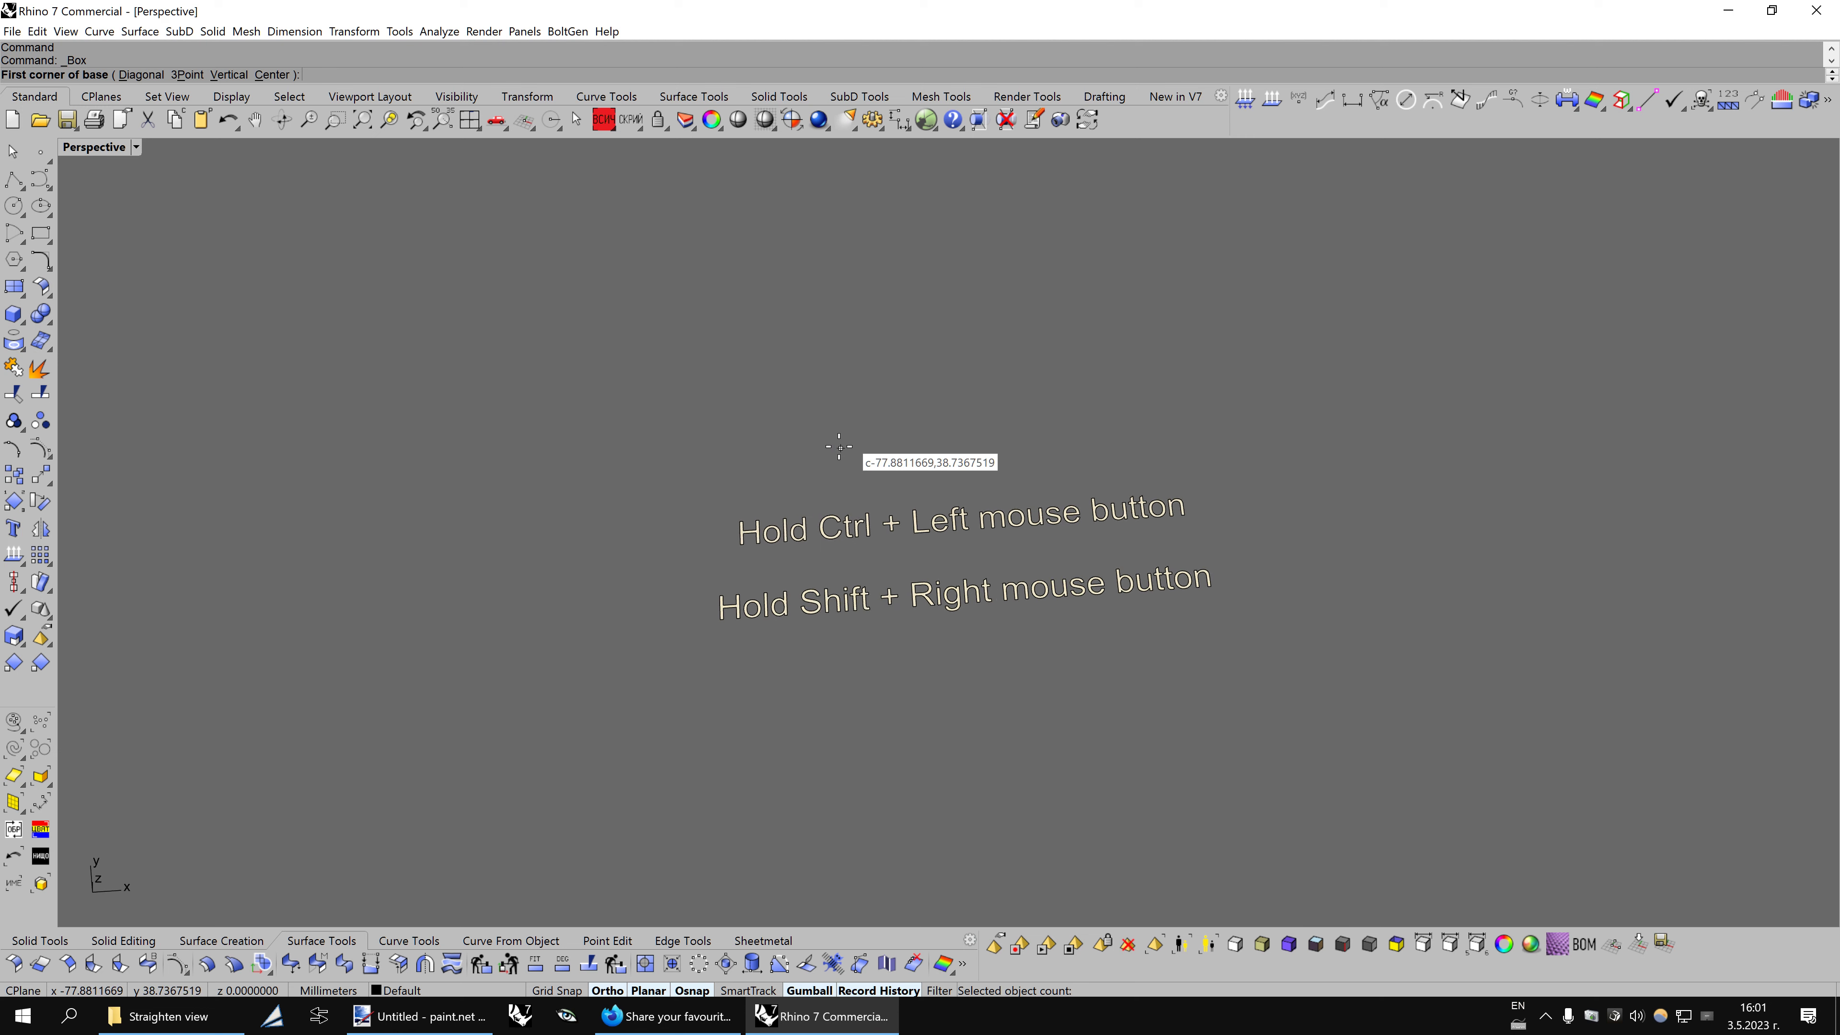
{"action": "left_click", "coordinate": [760, 645]}
{"action": "left_click", "coordinate": [1141, 432]}
{"action": "left_click", "coordinate": [1141, 312]}
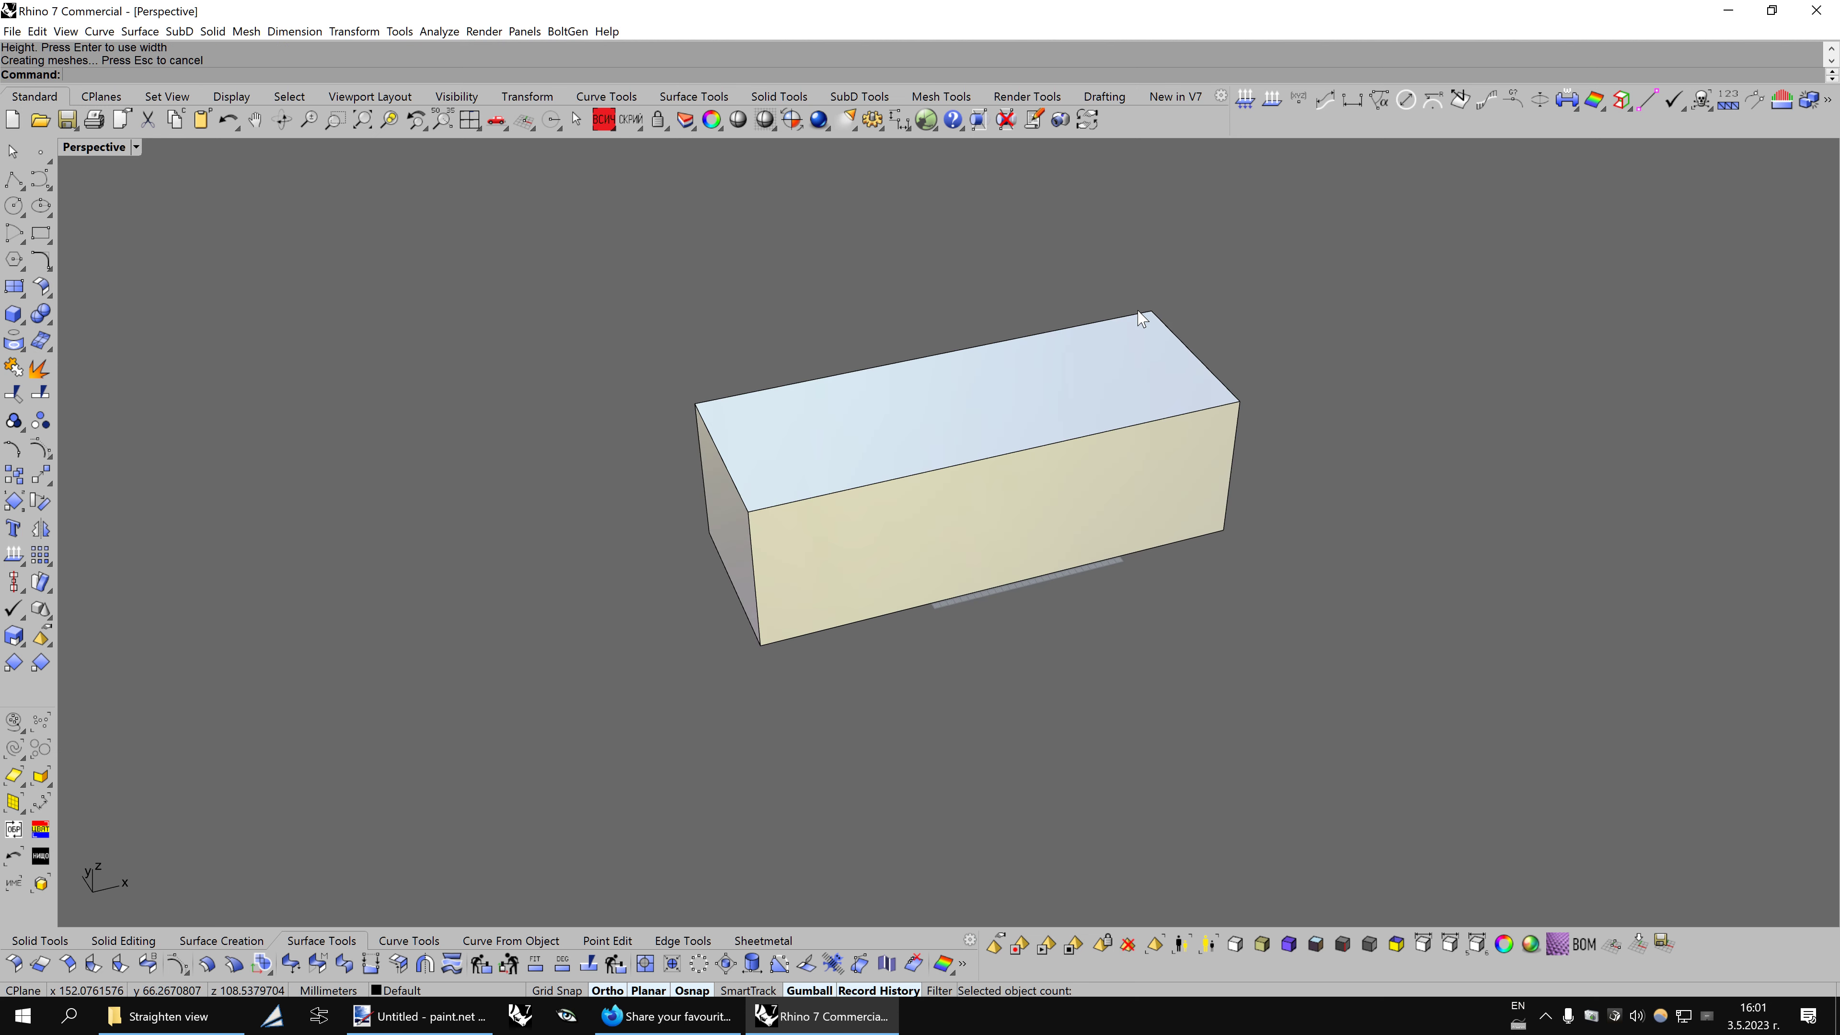
{"action": "scroll", "coordinate": [1144, 323], "scroll_direction": "up", "scroll_amount": 3}
{"action": "left_click", "coordinate": [958, 397]}
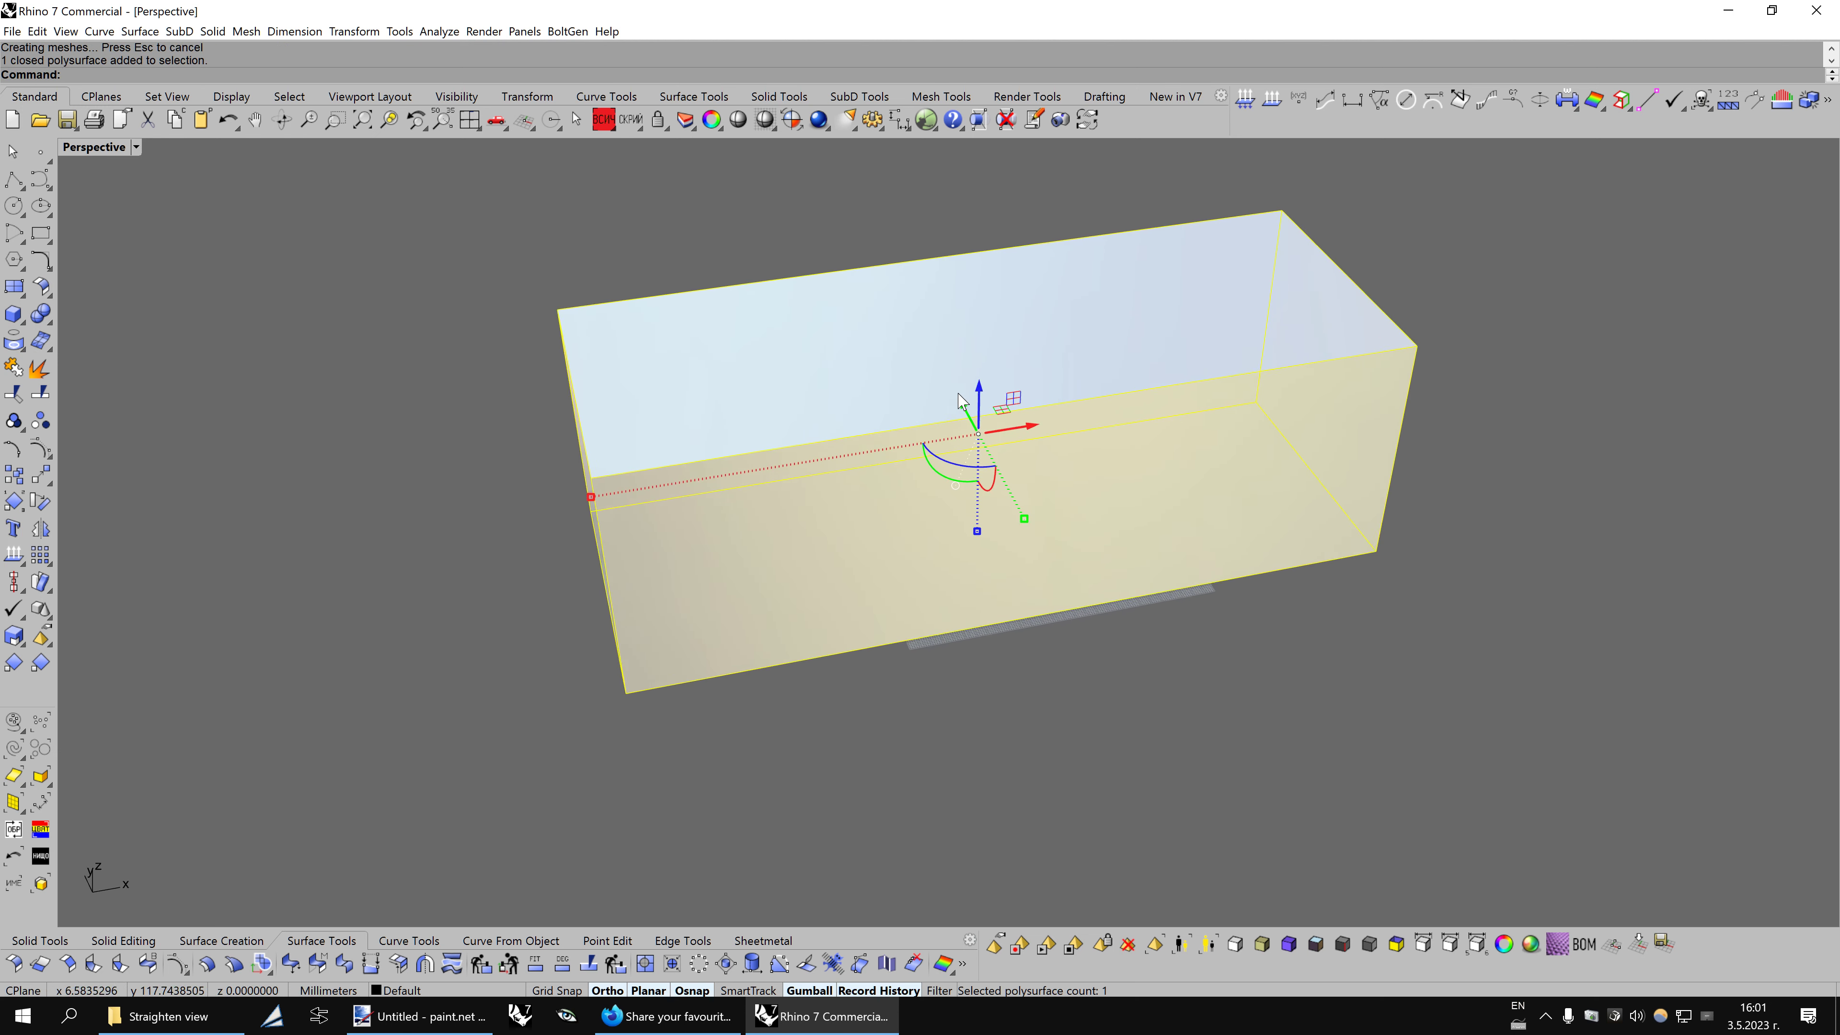
{"action": "left_click", "coordinate": [389, 120]}
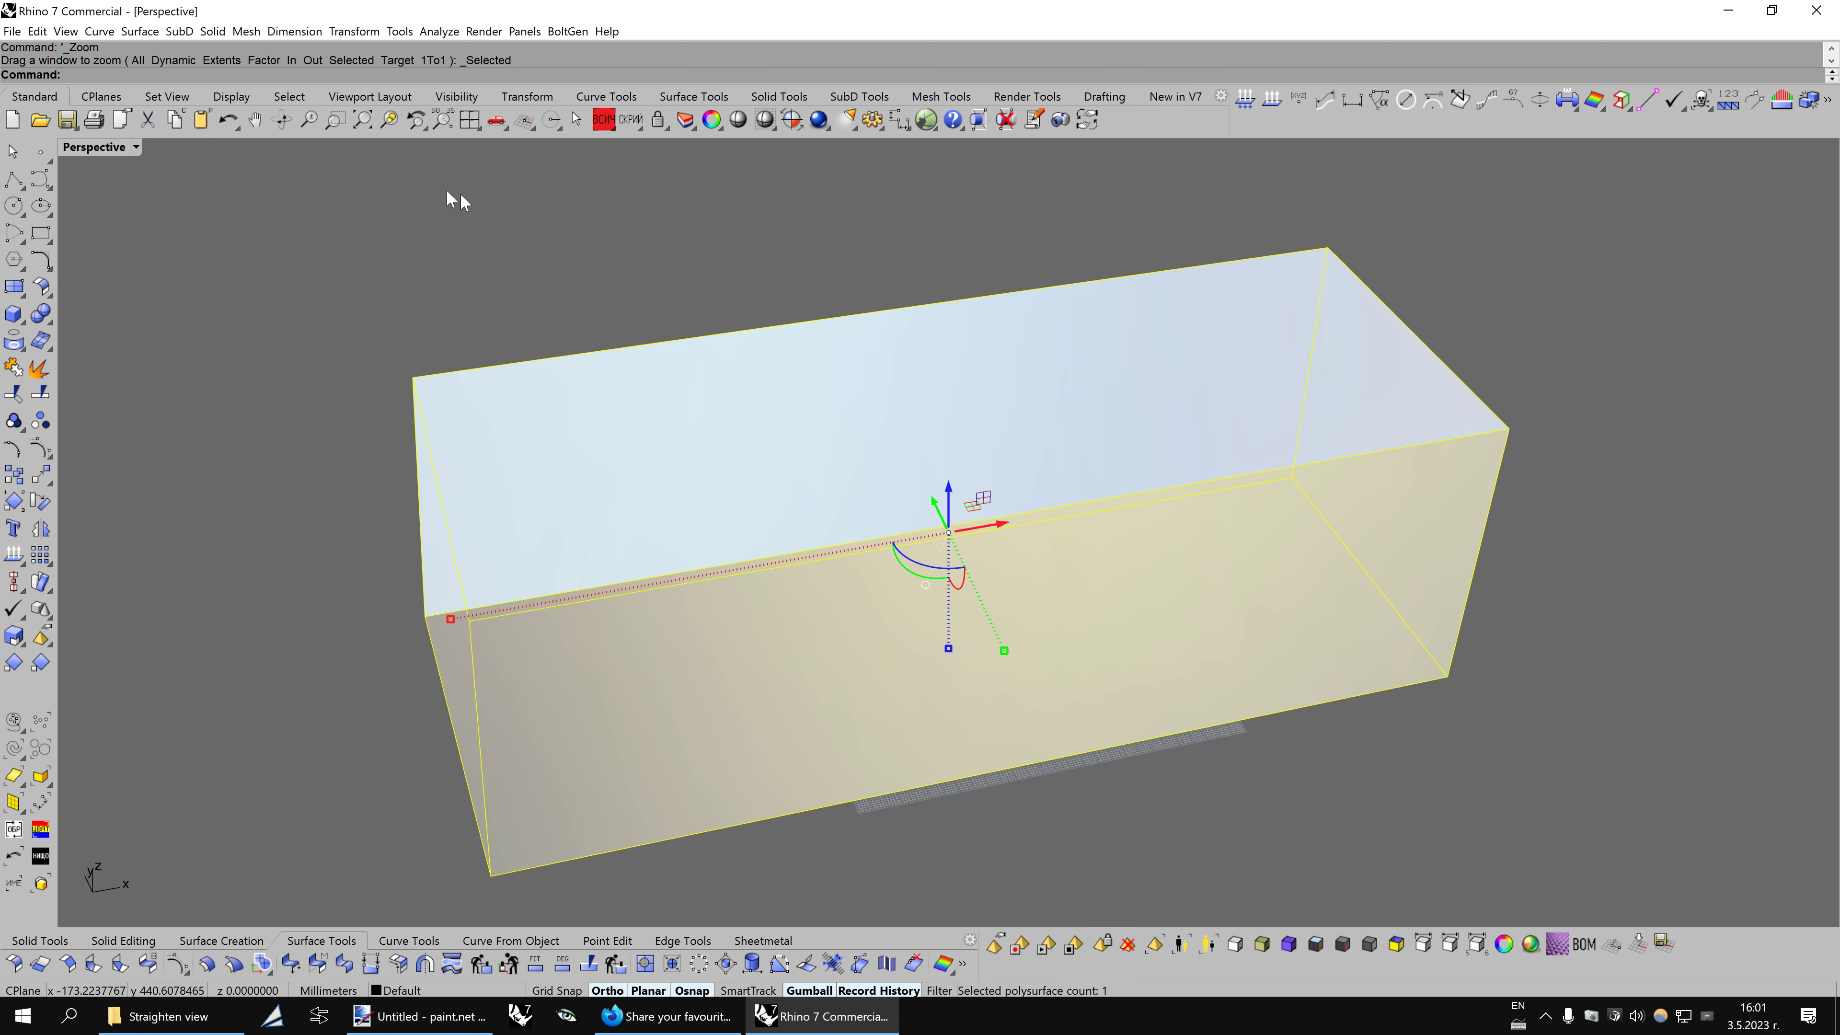
Run Straighten view, deselect the box, then arrow-key orbit and re-straighten twice
{"action": "right_click", "coordinate": [259, 124]}
{"action": "left_click", "coordinate": [394, 227]}
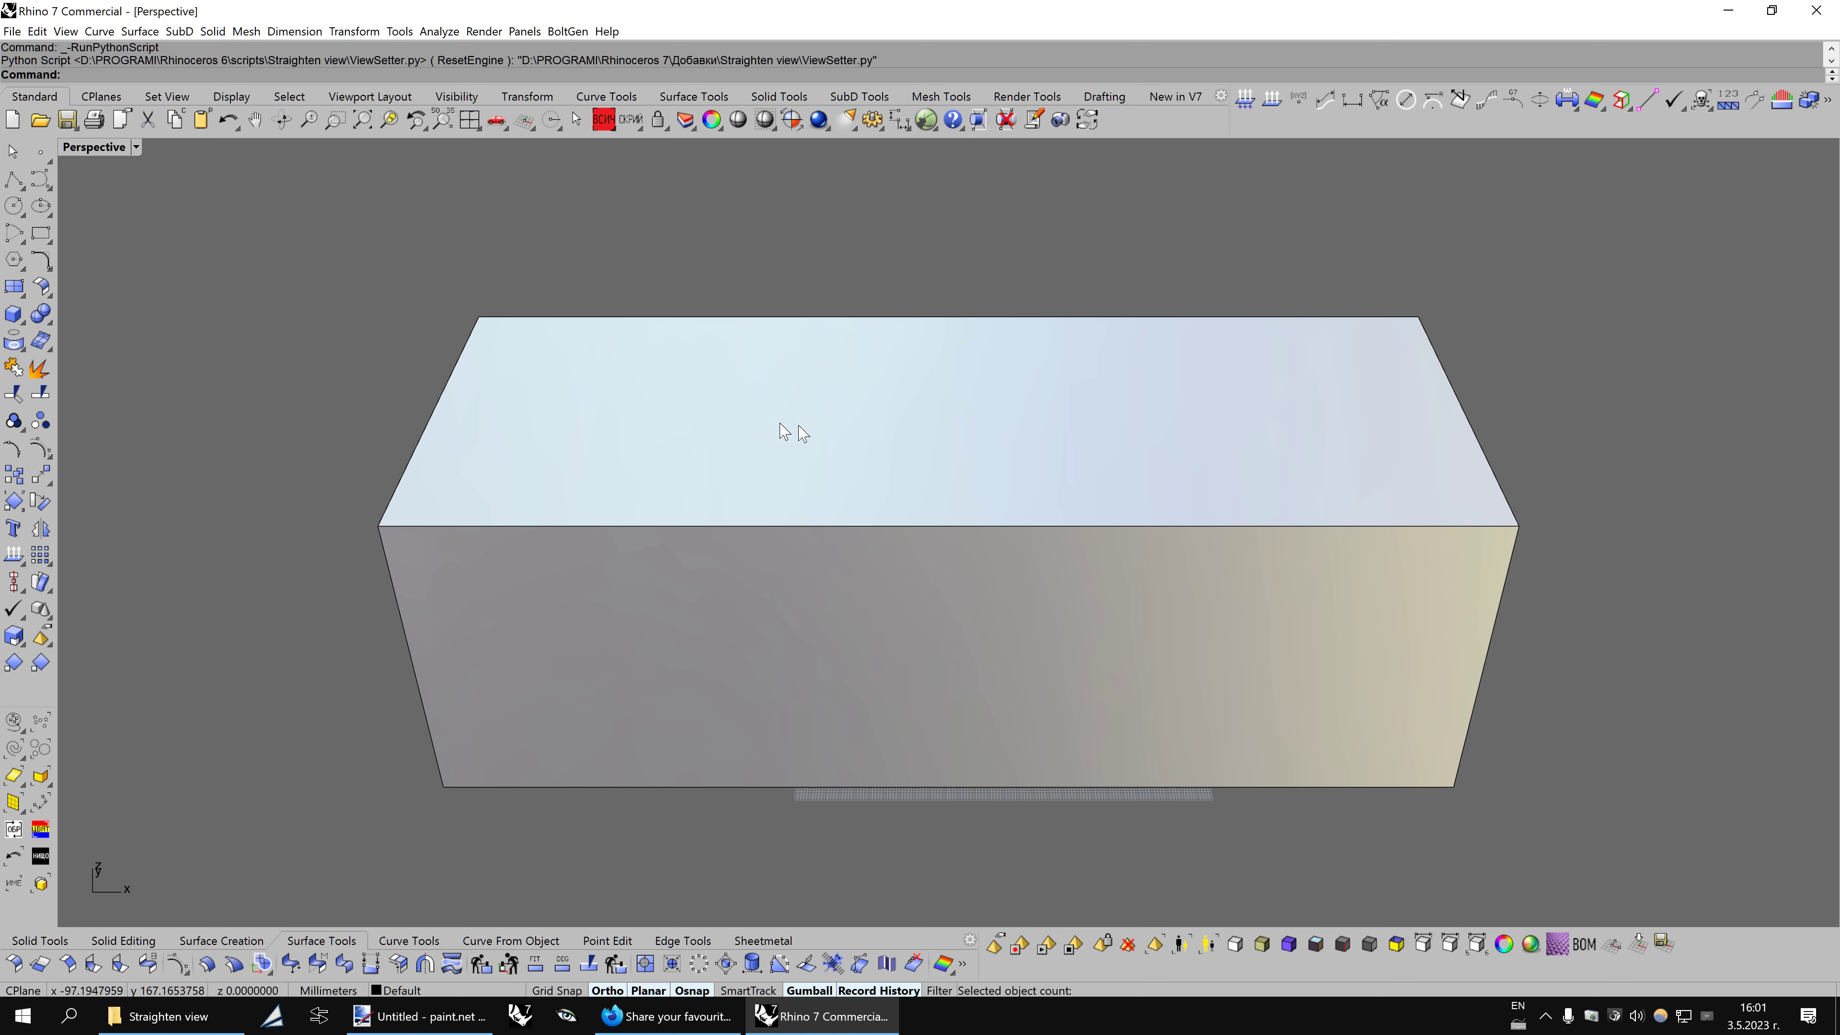
{"action": "key", "text": "Left"}
{"action": "key", "text": "Left"}
{"action": "key", "text": "Left"}
{"action": "key", "text": "Left"}
{"action": "key", "text": "Left"}
{"action": "key", "text": "Left"}
{"action": "key", "text": "Left"}
{"action": "key", "text": "Left"}
{"action": "key", "text": "Left"}
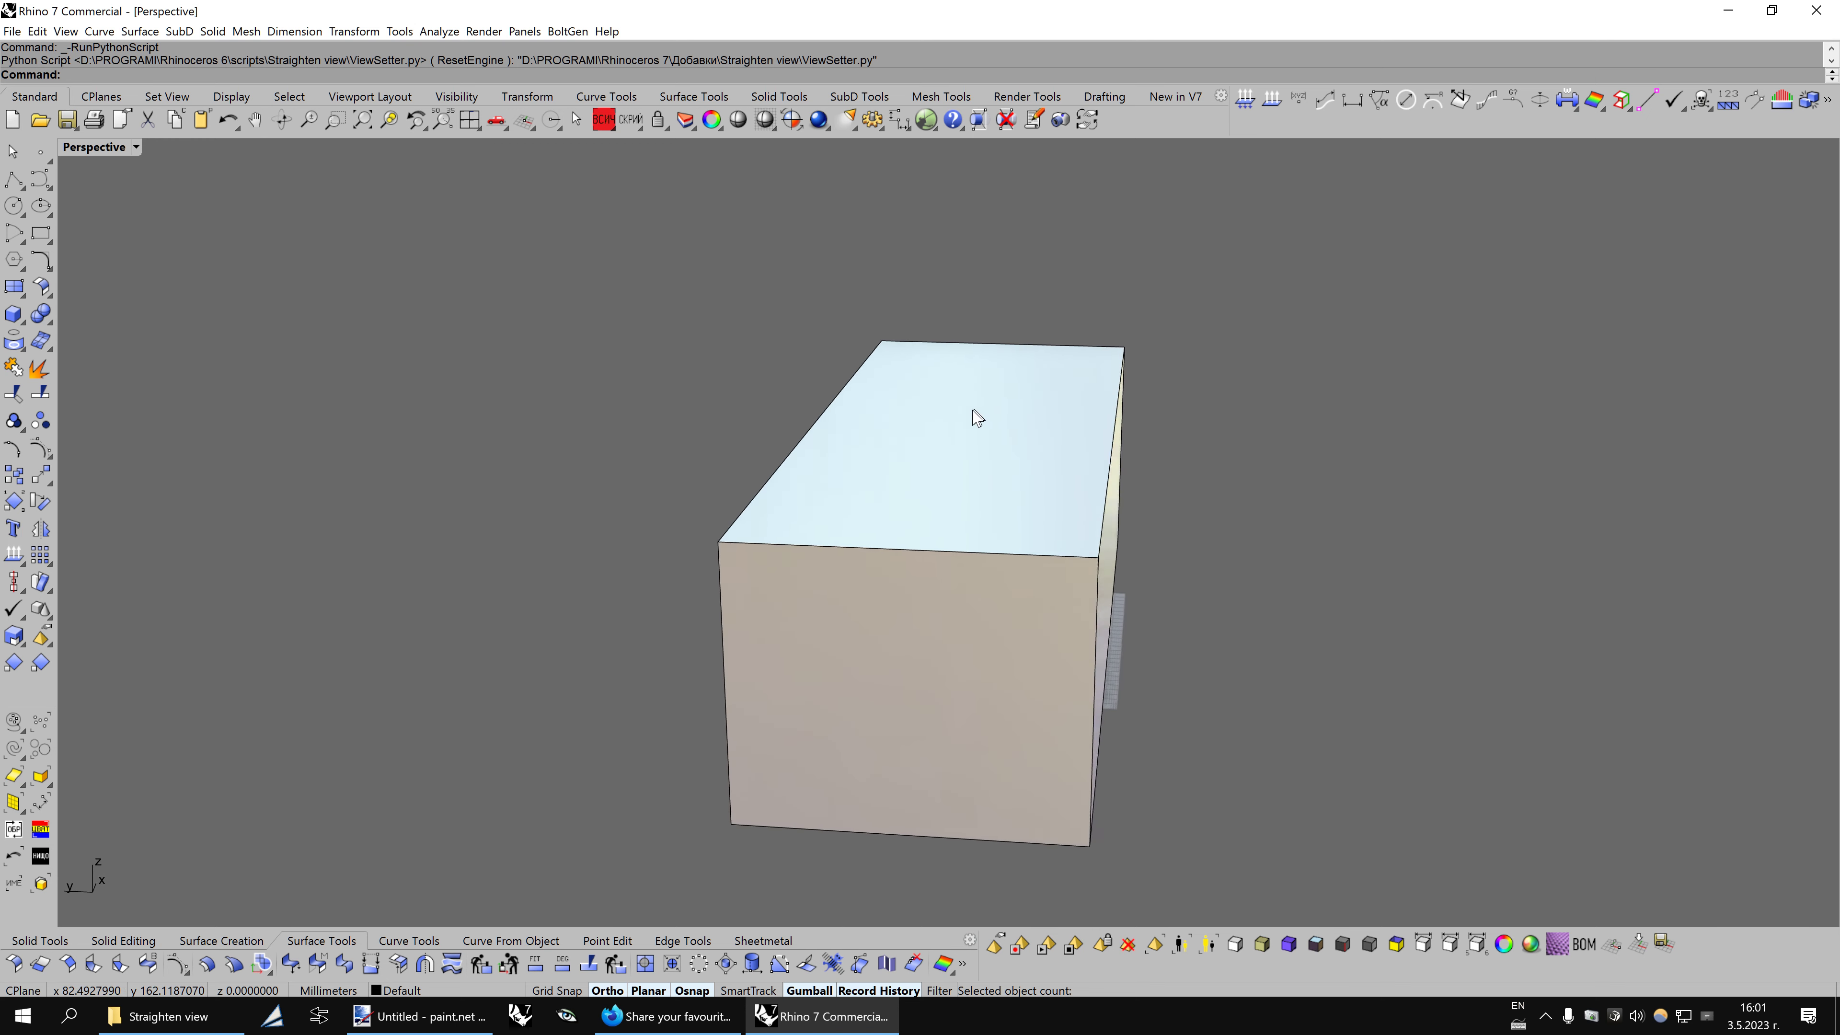
{"action": "key", "text": "Left"}
{"action": "left_click", "coordinate": [255, 120]}
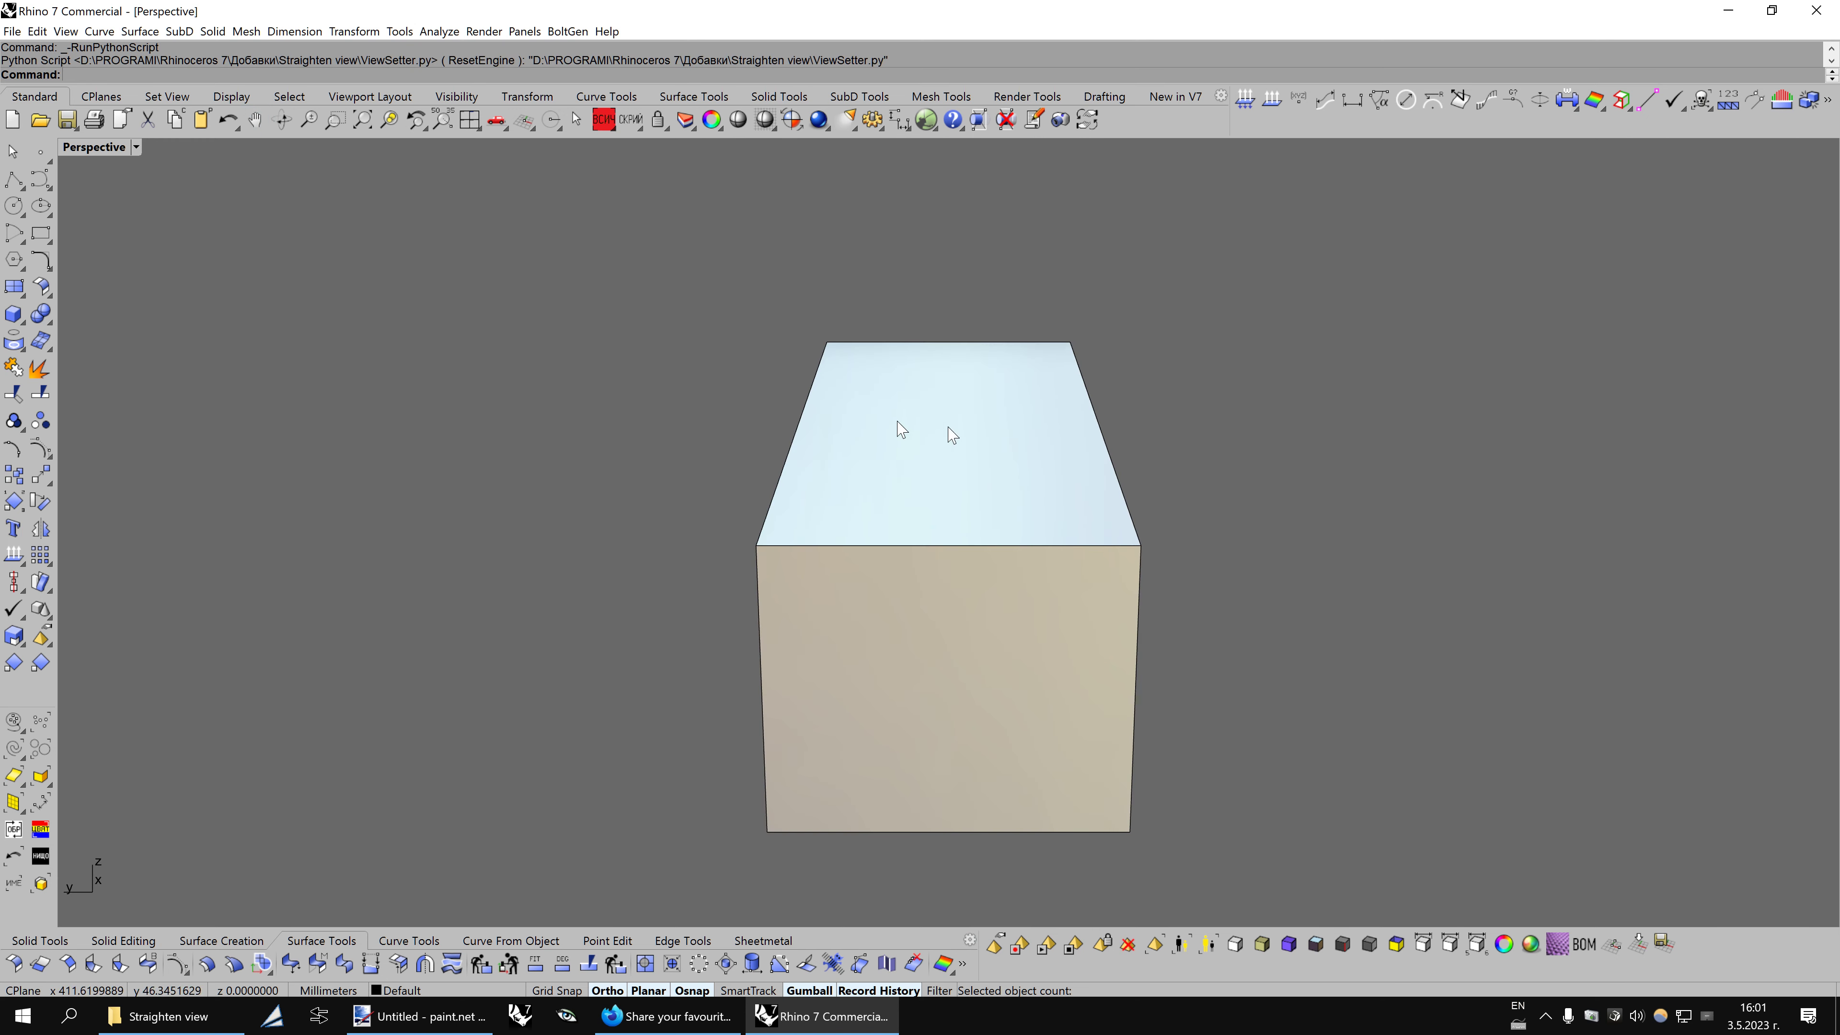
{"action": "key", "text": "Right"}
{"action": "key", "text": "Right"}
{"action": "key", "text": "Right"}
{"action": "key", "text": "Right"}
{"action": "key", "text": "Right"}
{"action": "key", "text": "Right"}
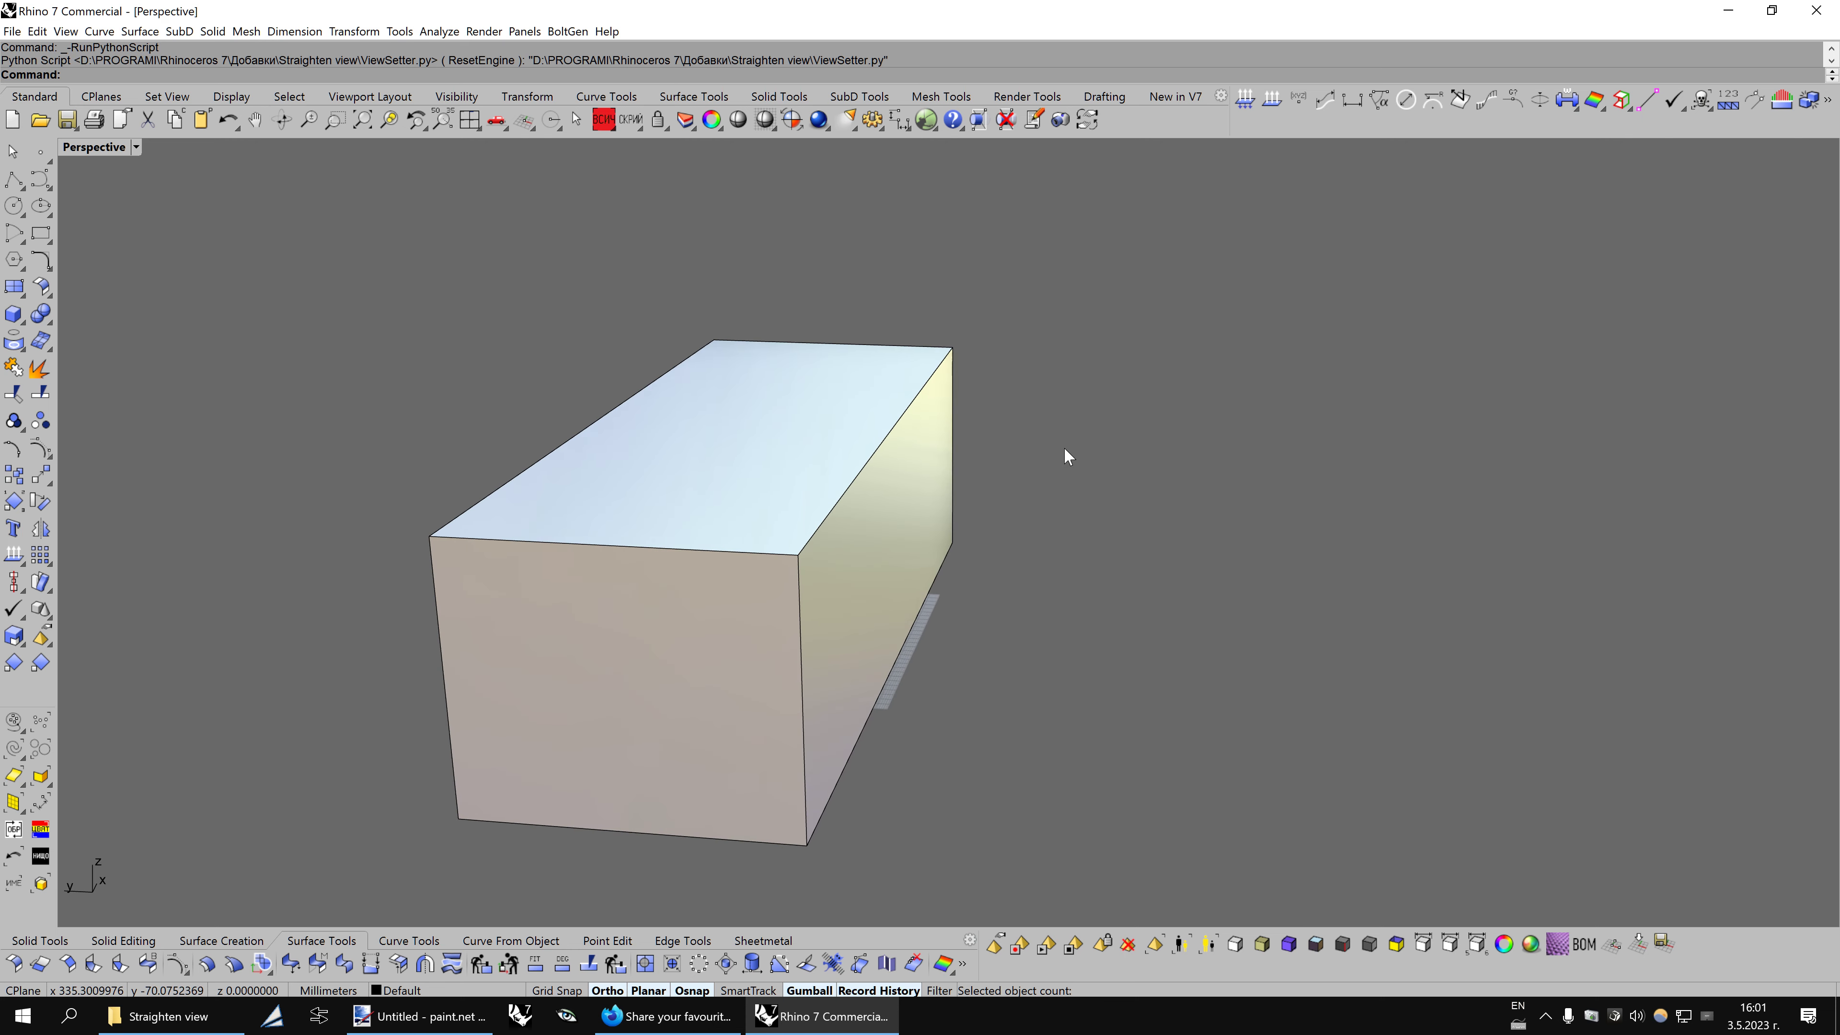
{"action": "left_click", "coordinate": [258, 130]}
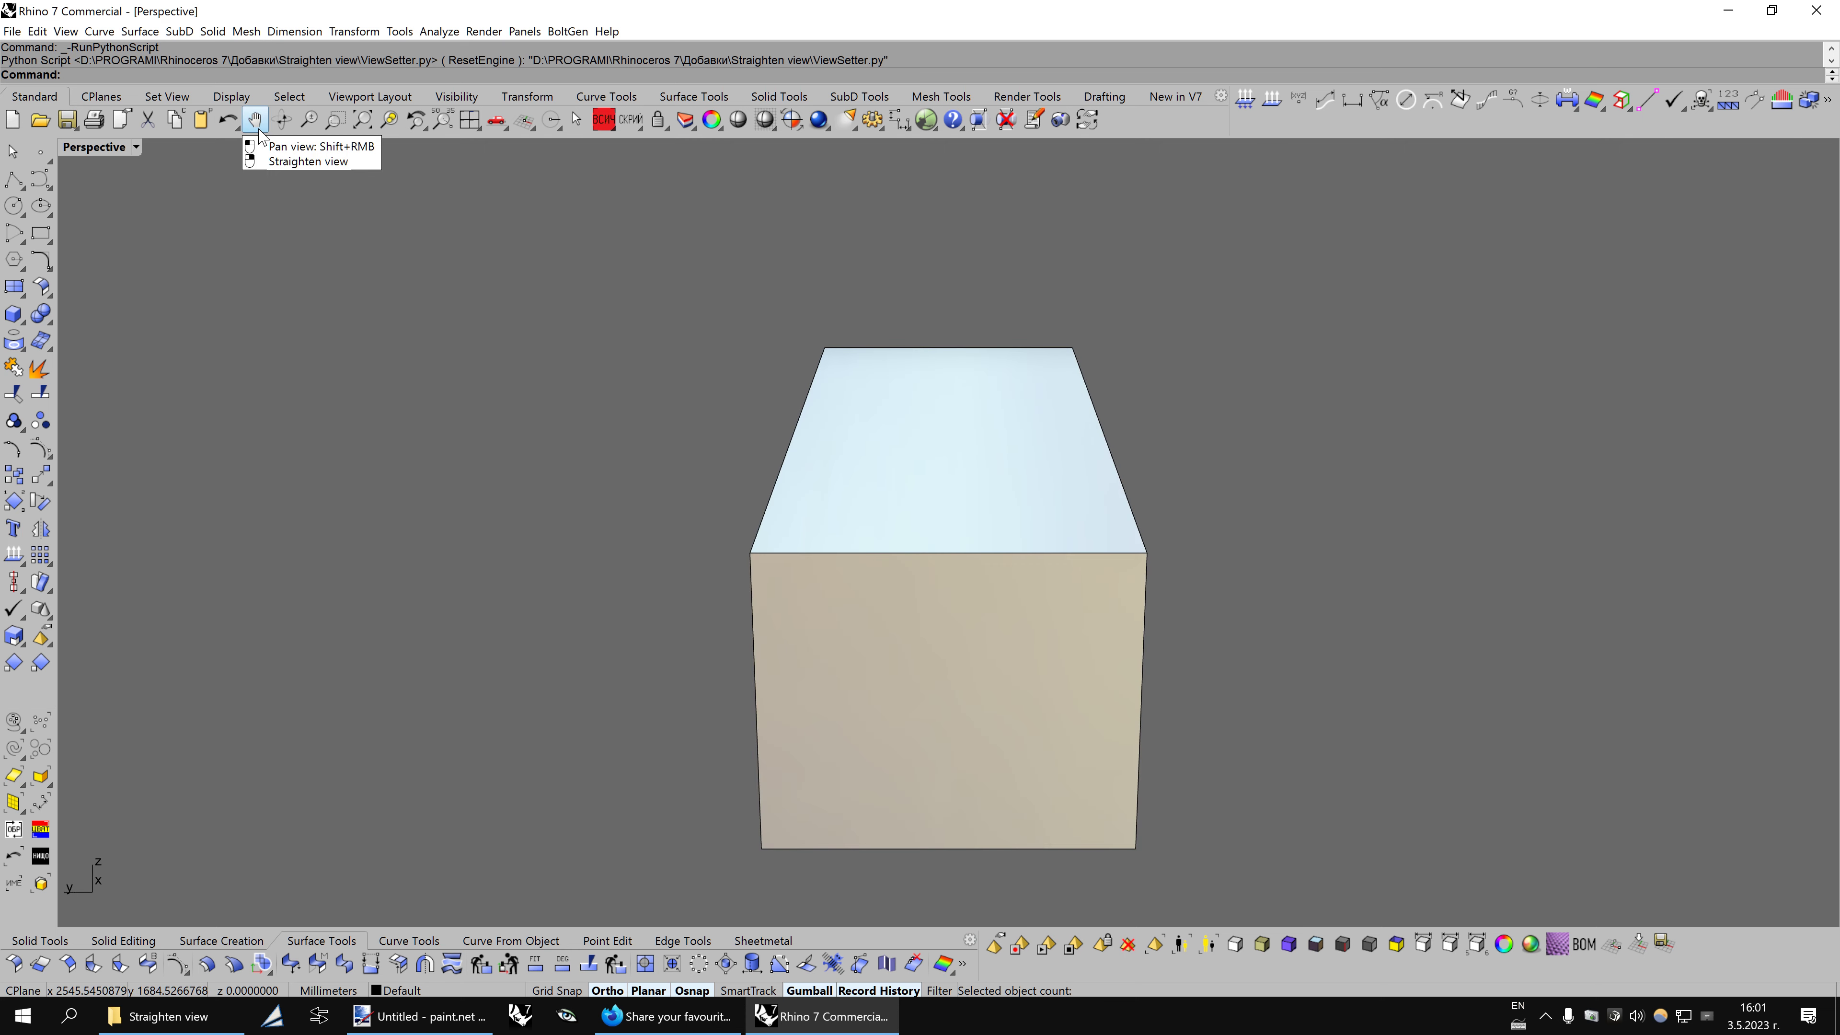
Orbit to four different angled views, straightening the view to the box after each
{"action": "mouse_move", "coordinate": [1034, 534]}
{"action": "right_mouse_down"}
{"action": "mouse_move", "coordinate": [817, 528]}
{"action": "mouse_move", "coordinate": [881, 532]}
{"action": "right_mouse_up"}
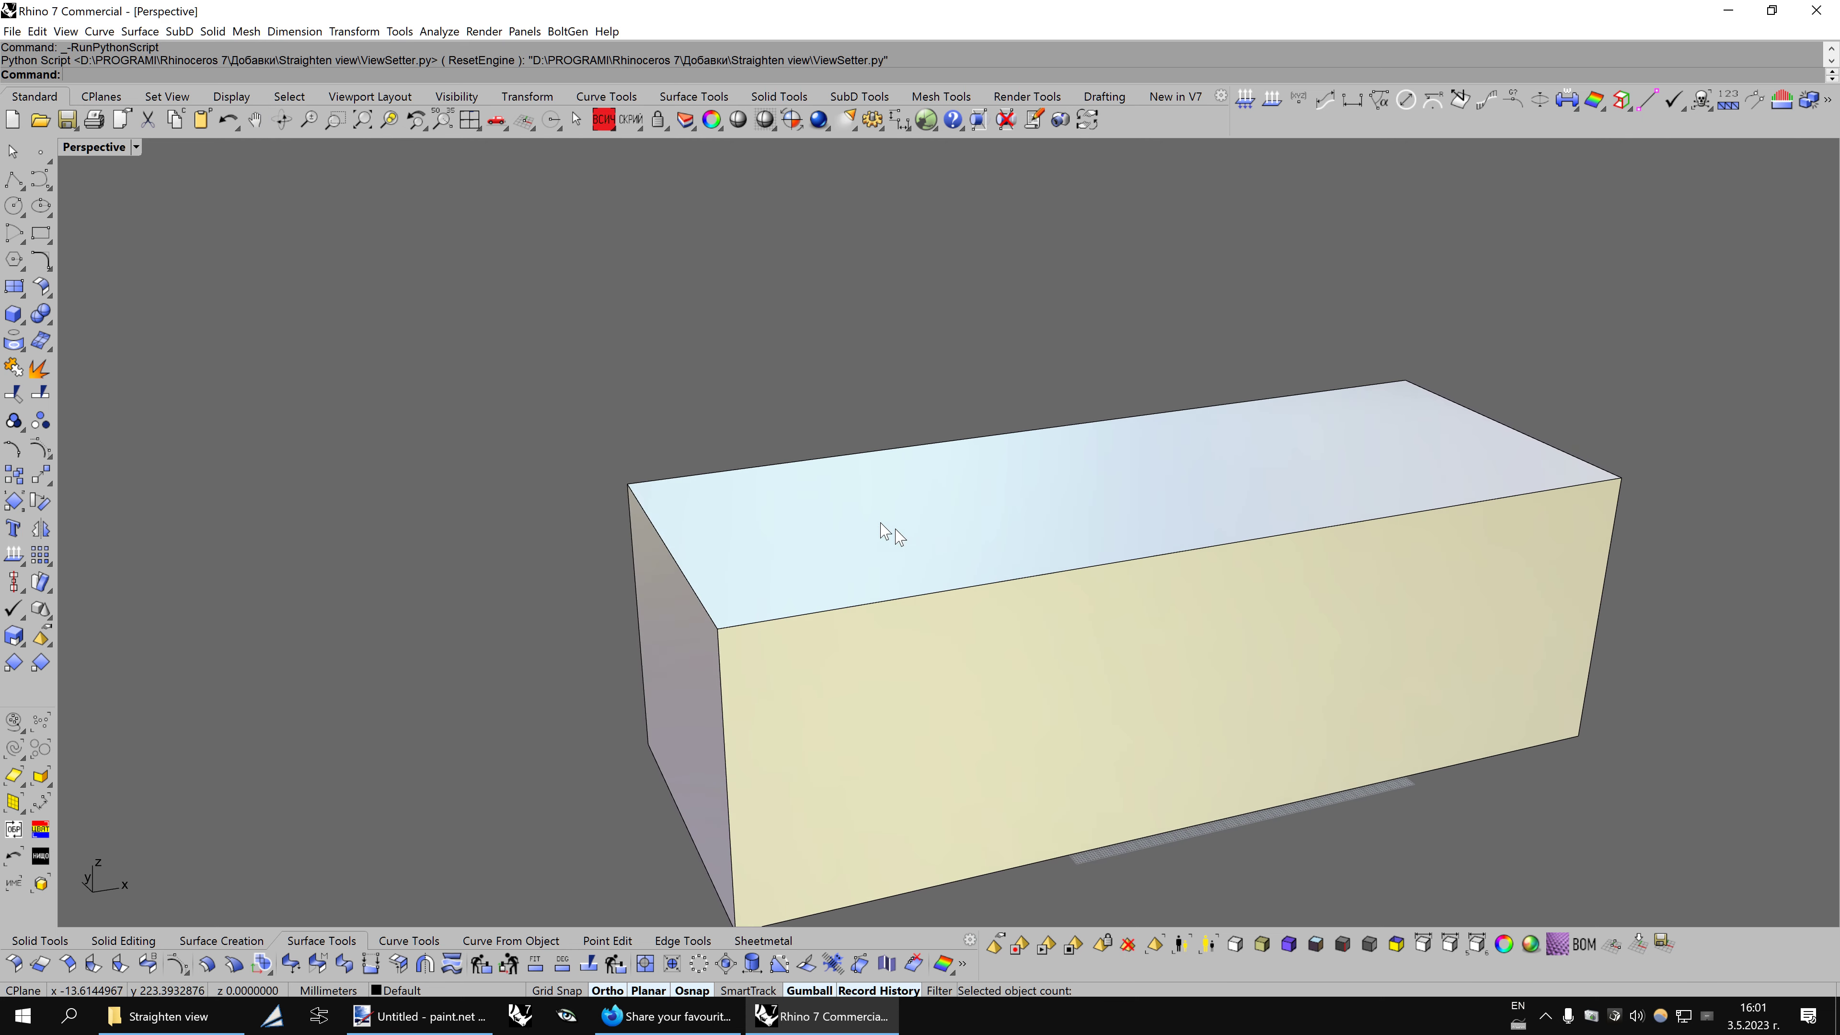
{"action": "left_click", "coordinate": [255, 122]}
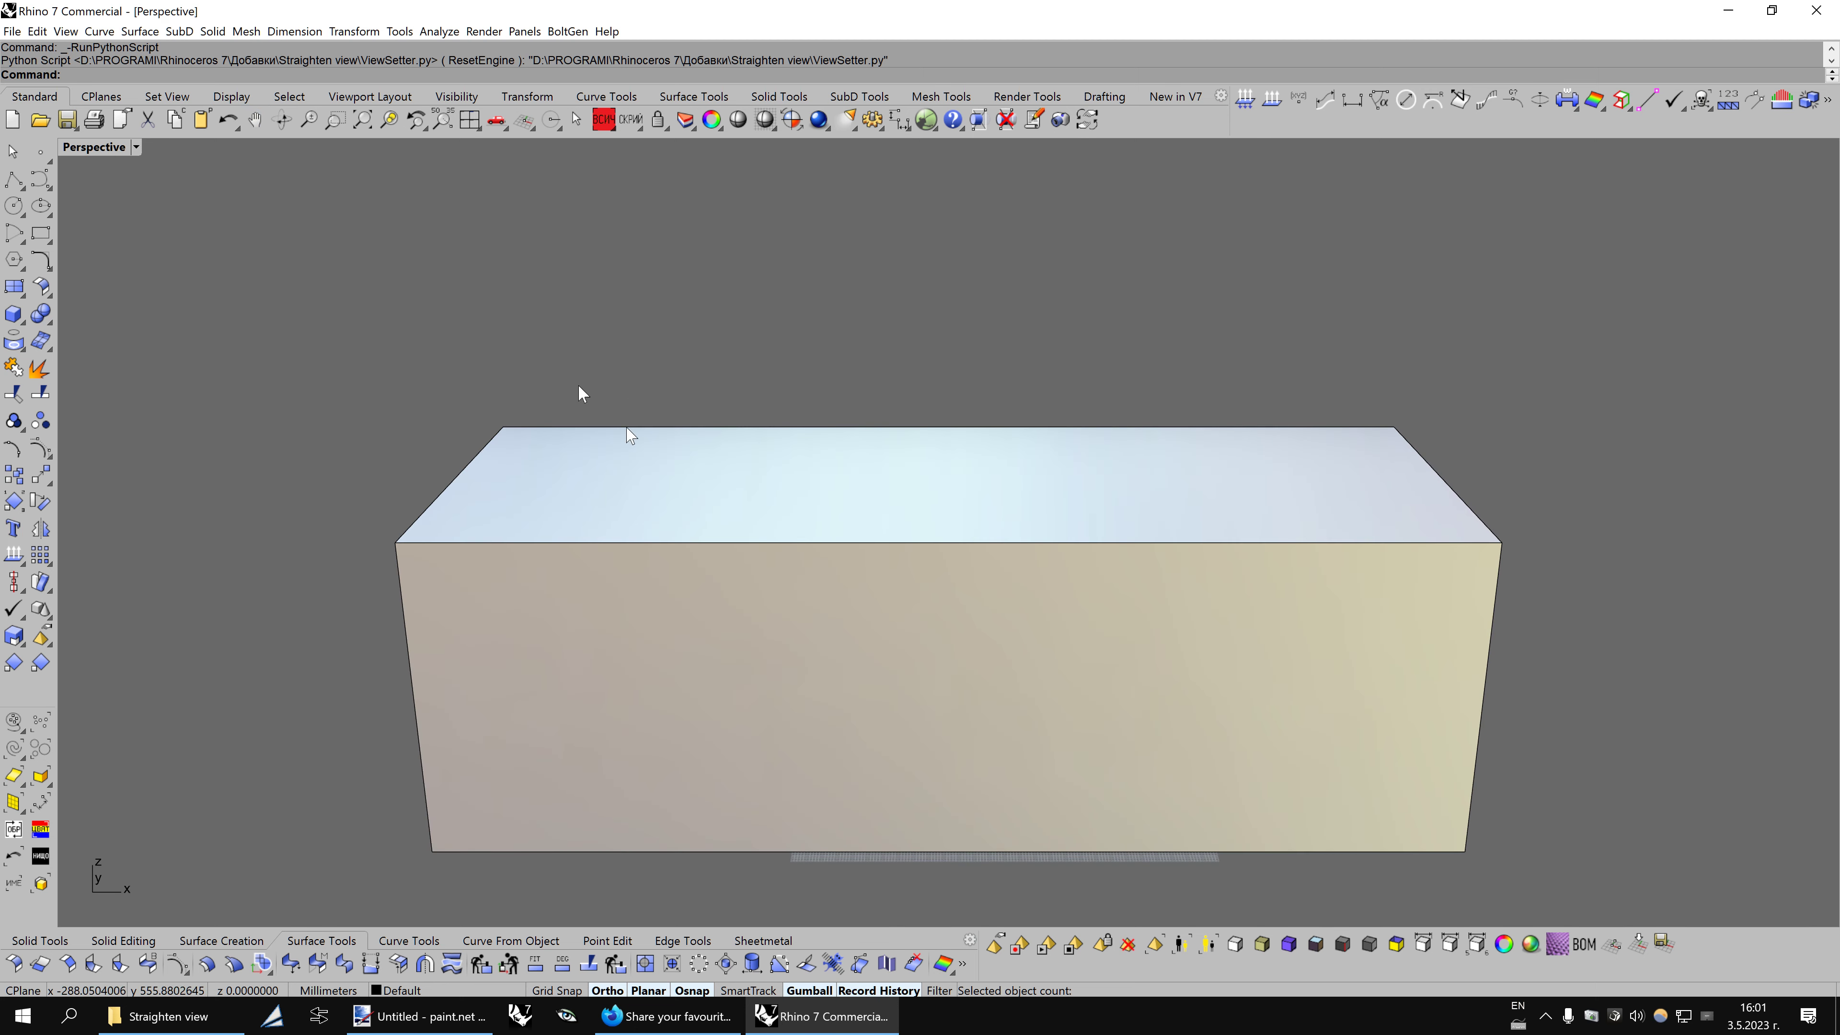
{"action": "right_click_drag", "start_coordinate": [579, 386], "coordinate": [334, 161]}
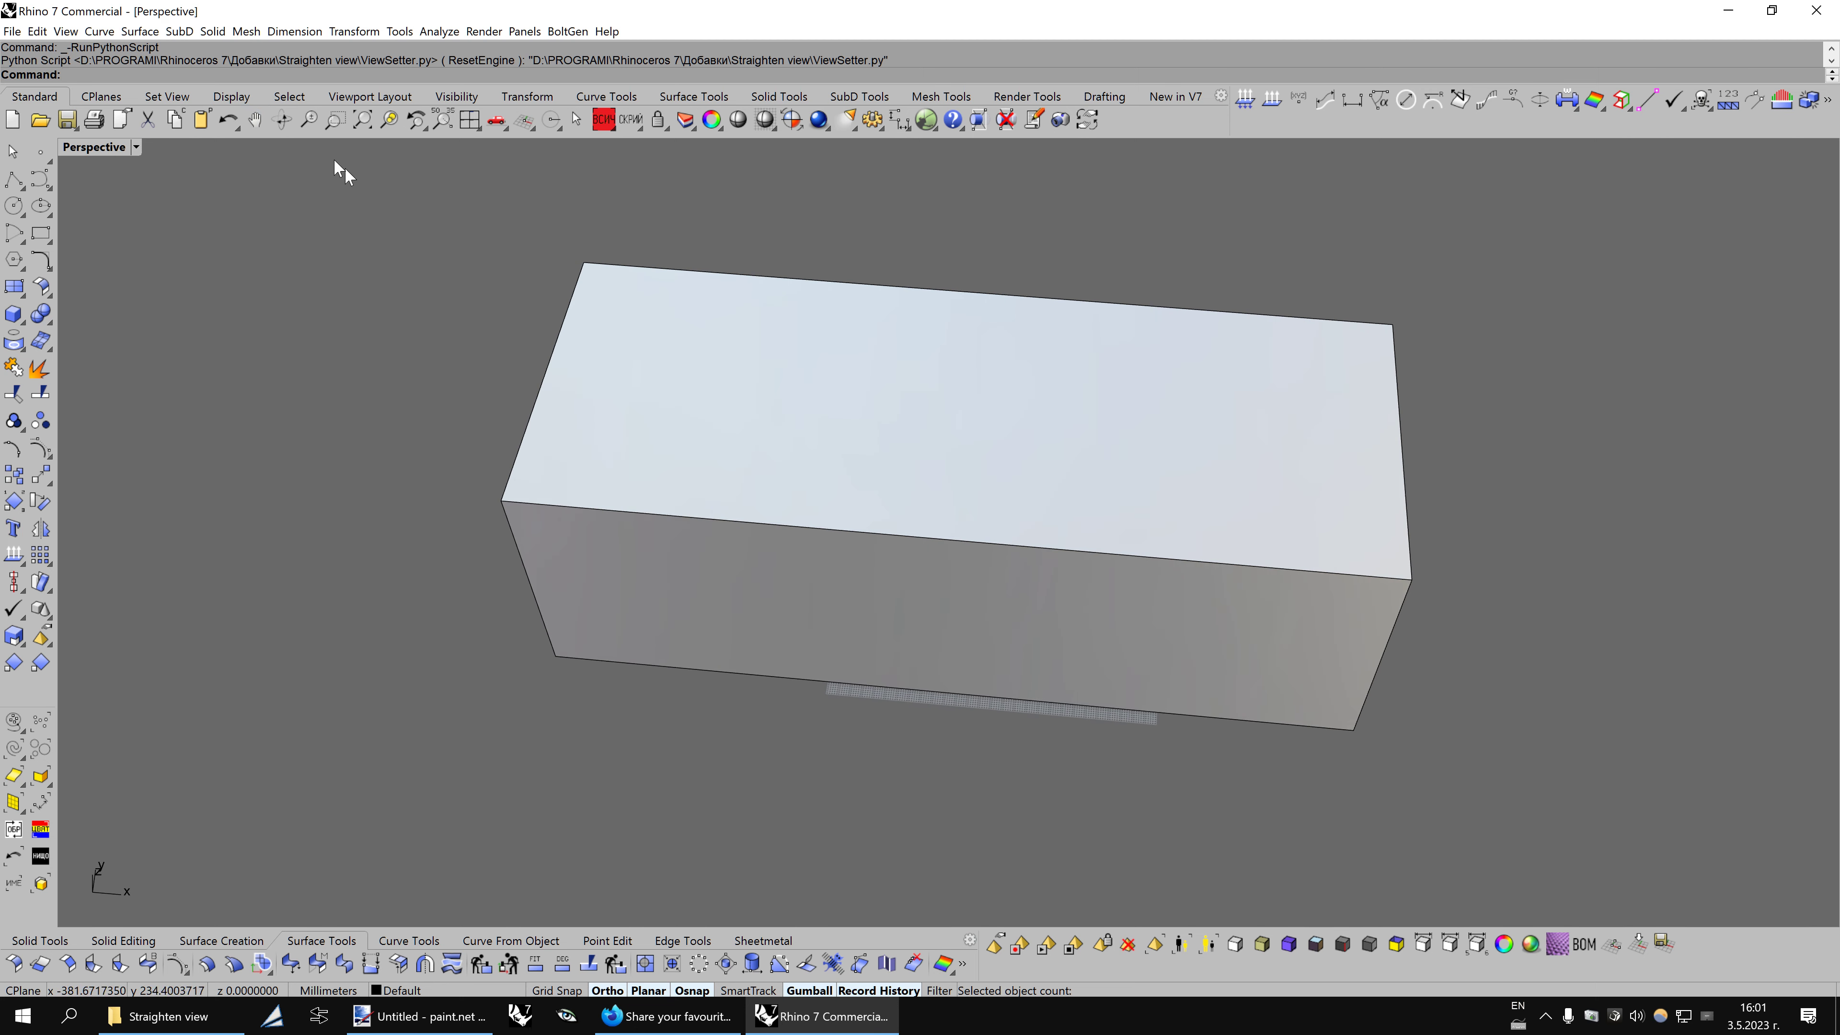
{"action": "left_click", "coordinate": [255, 122]}
{"action": "right_click_drag", "start_coordinate": [802, 503], "coordinate": [839, 479]}
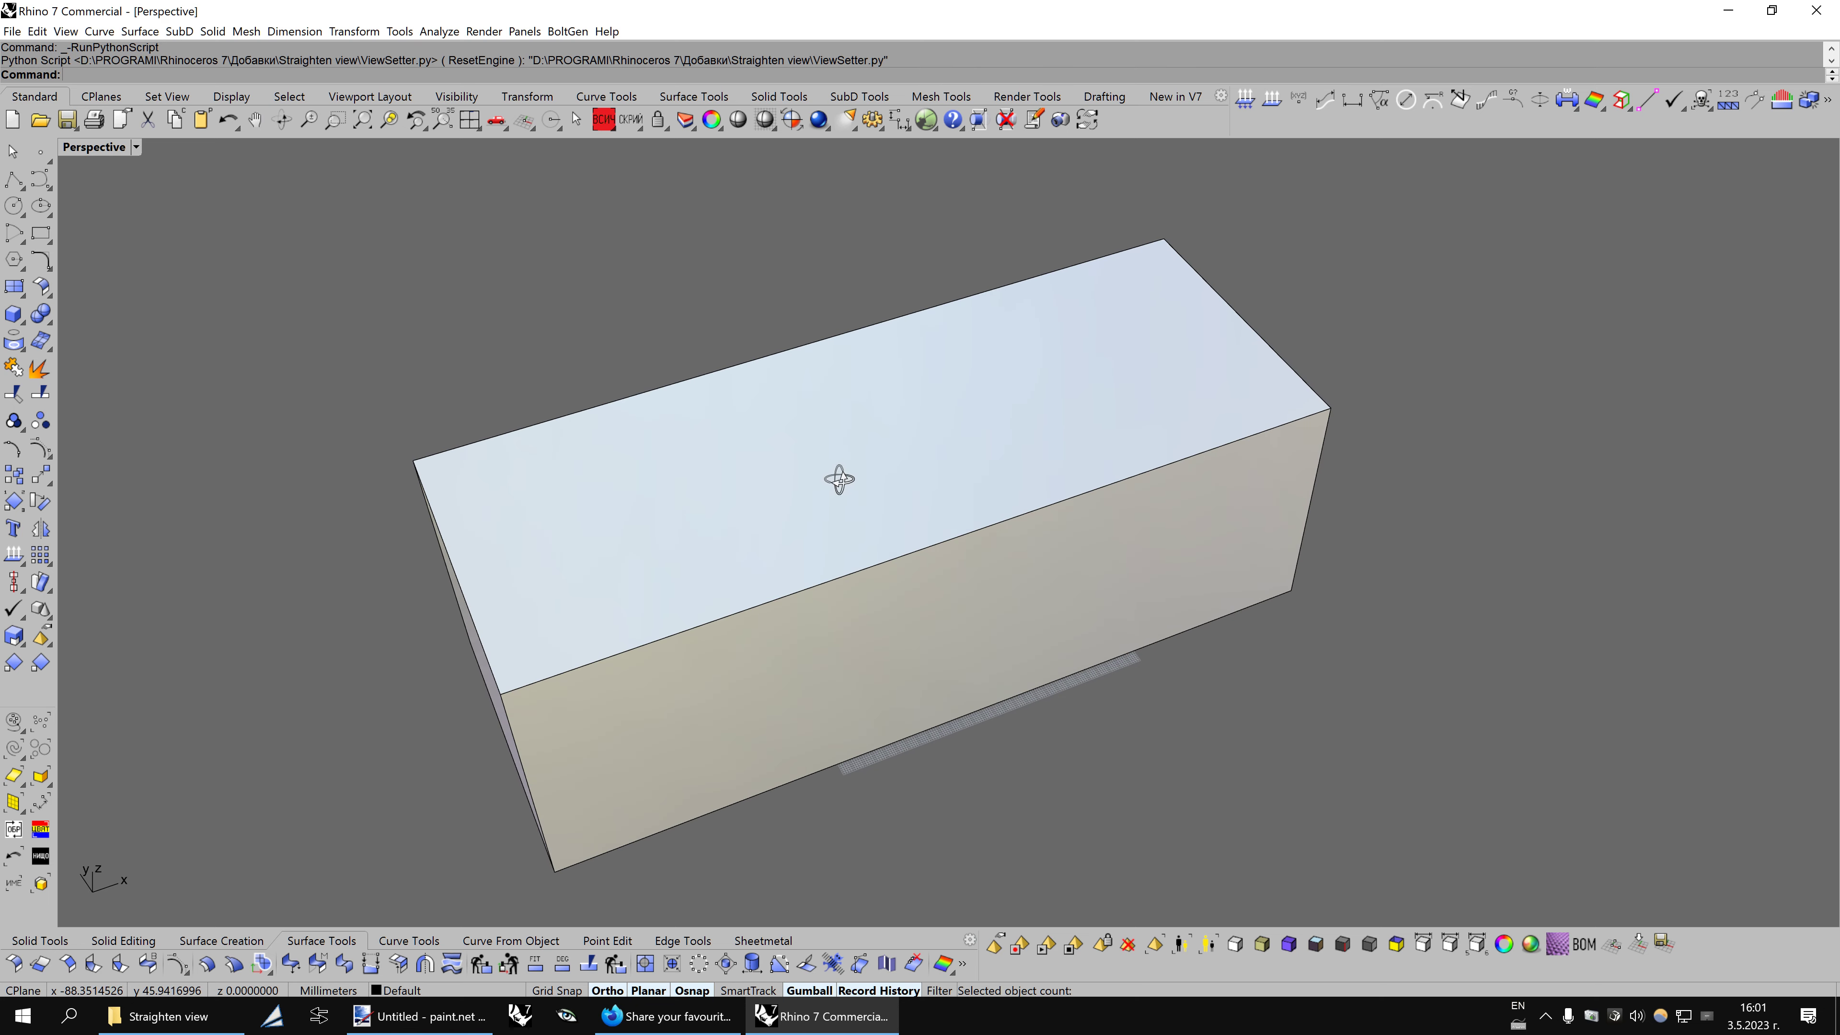
{"action": "left_click", "coordinate": [255, 121]}
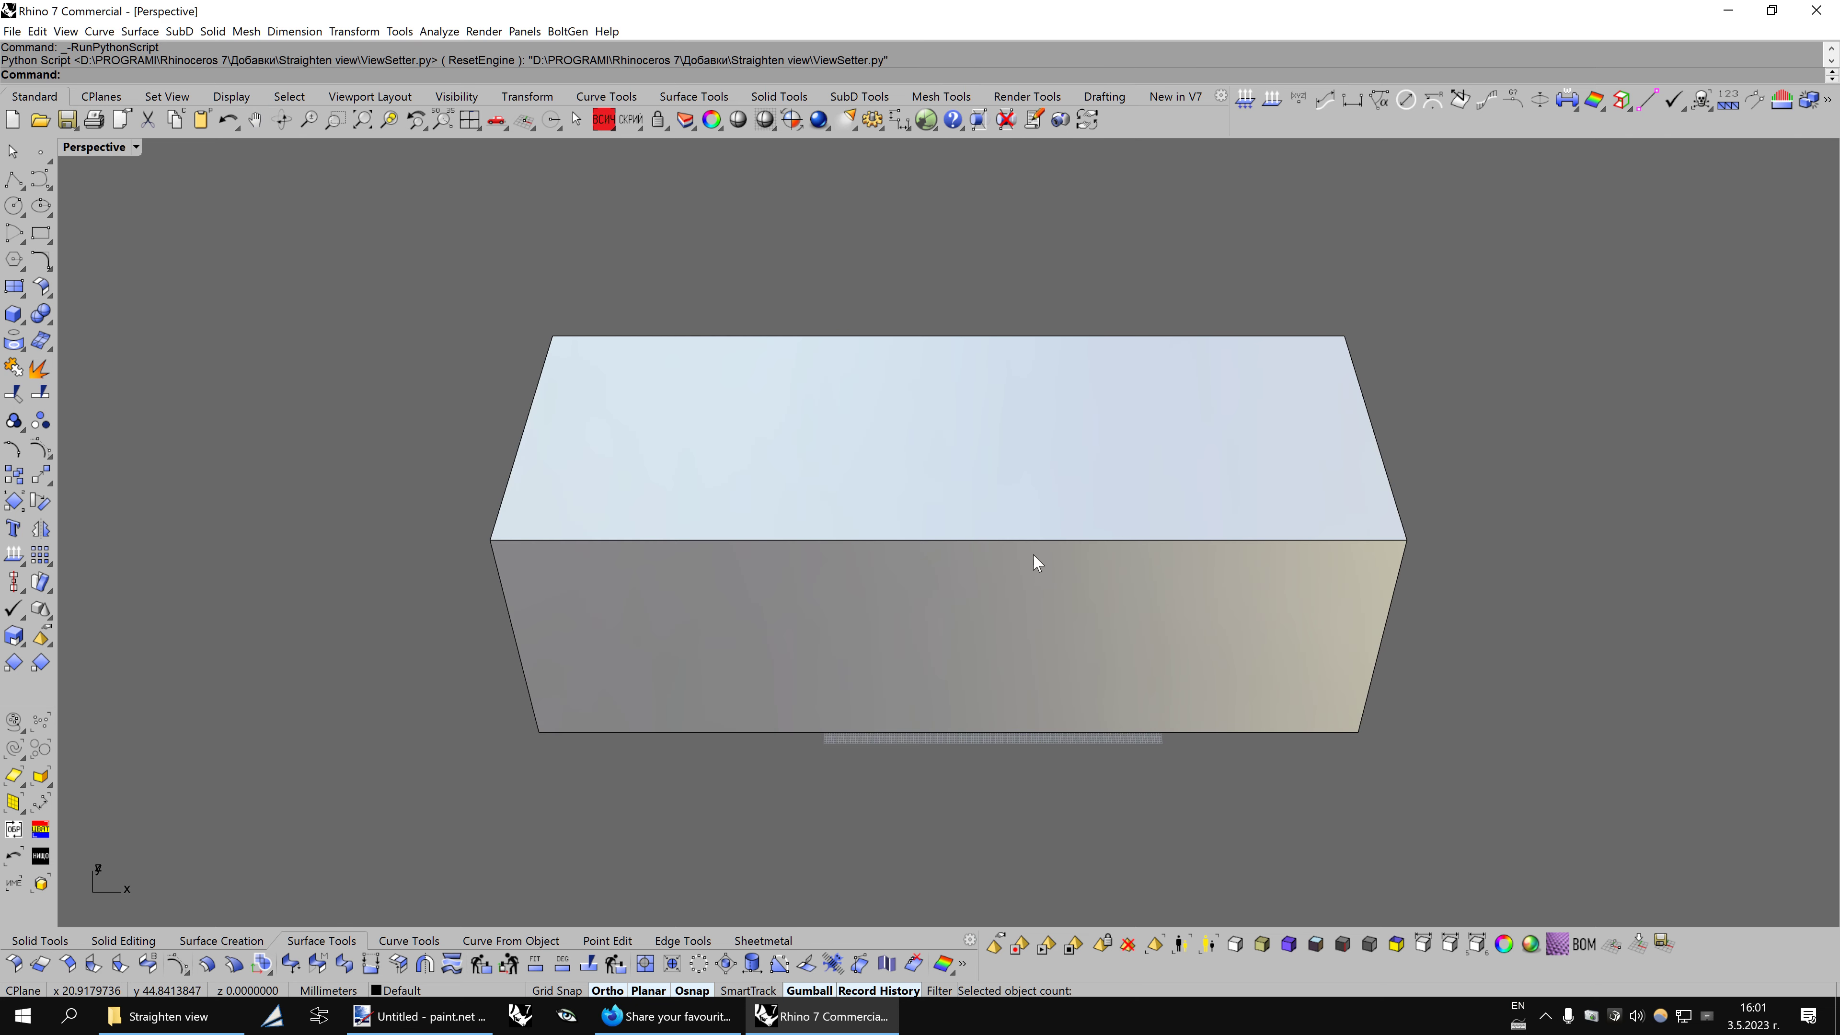
{"action": "right_click_drag", "start_coordinate": [1033, 555], "coordinate": [817, 552]}
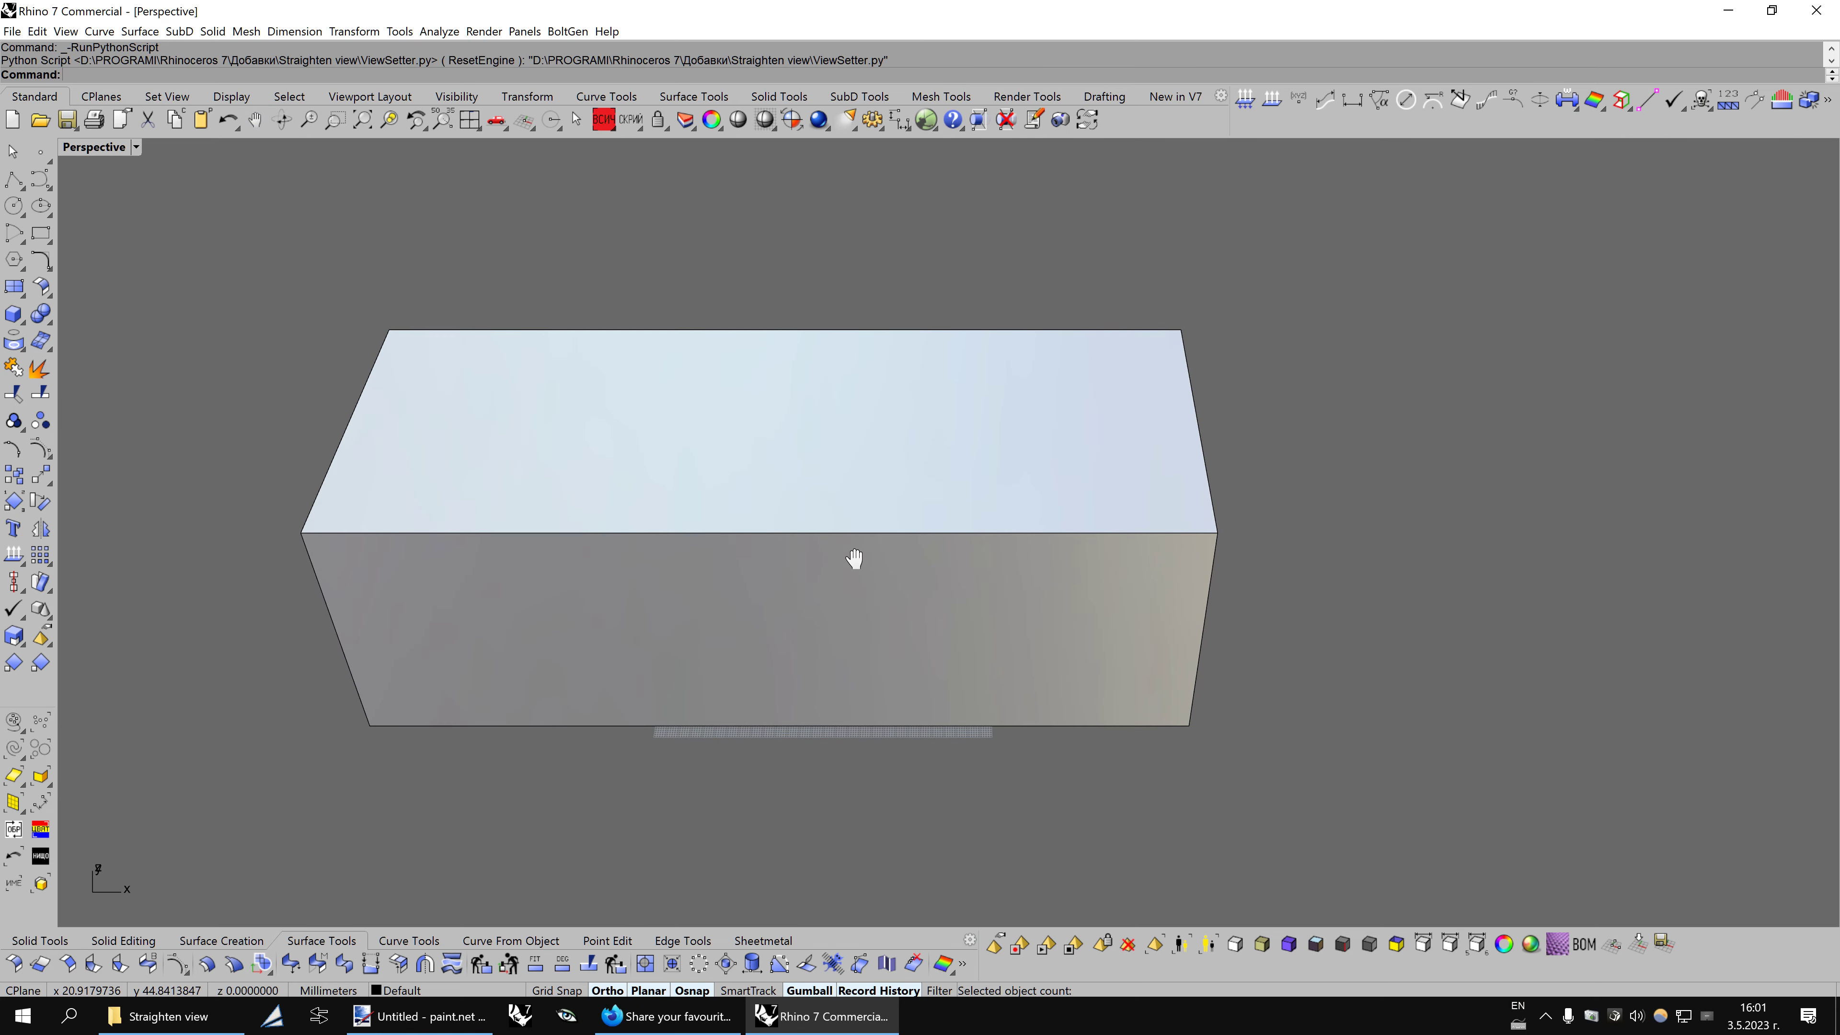
{"action": "left_click", "coordinate": [259, 123]}
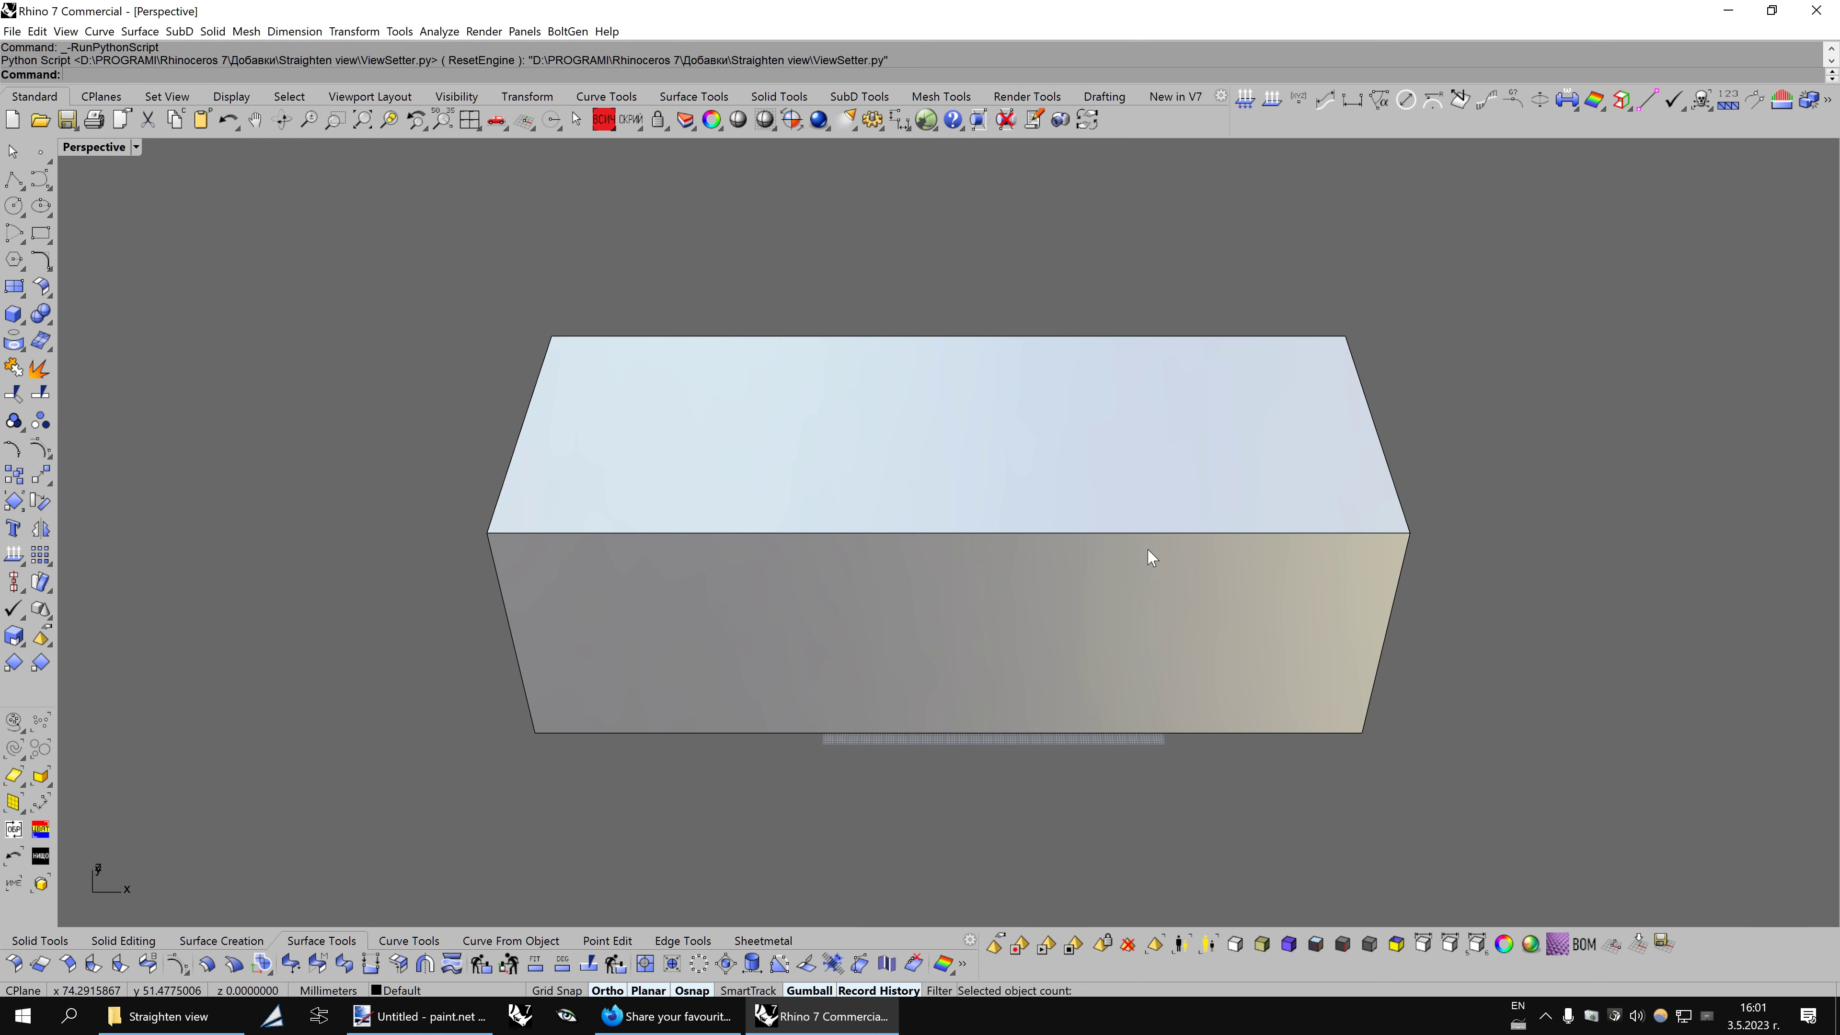
Repeat orbit-and-straighten four more times, ending square to the box, and clear the selection
{"action": "right_click_drag", "start_coordinate": [1167, 584], "coordinate": [721, 525]}
{"action": "left_click", "coordinate": [258, 121]}
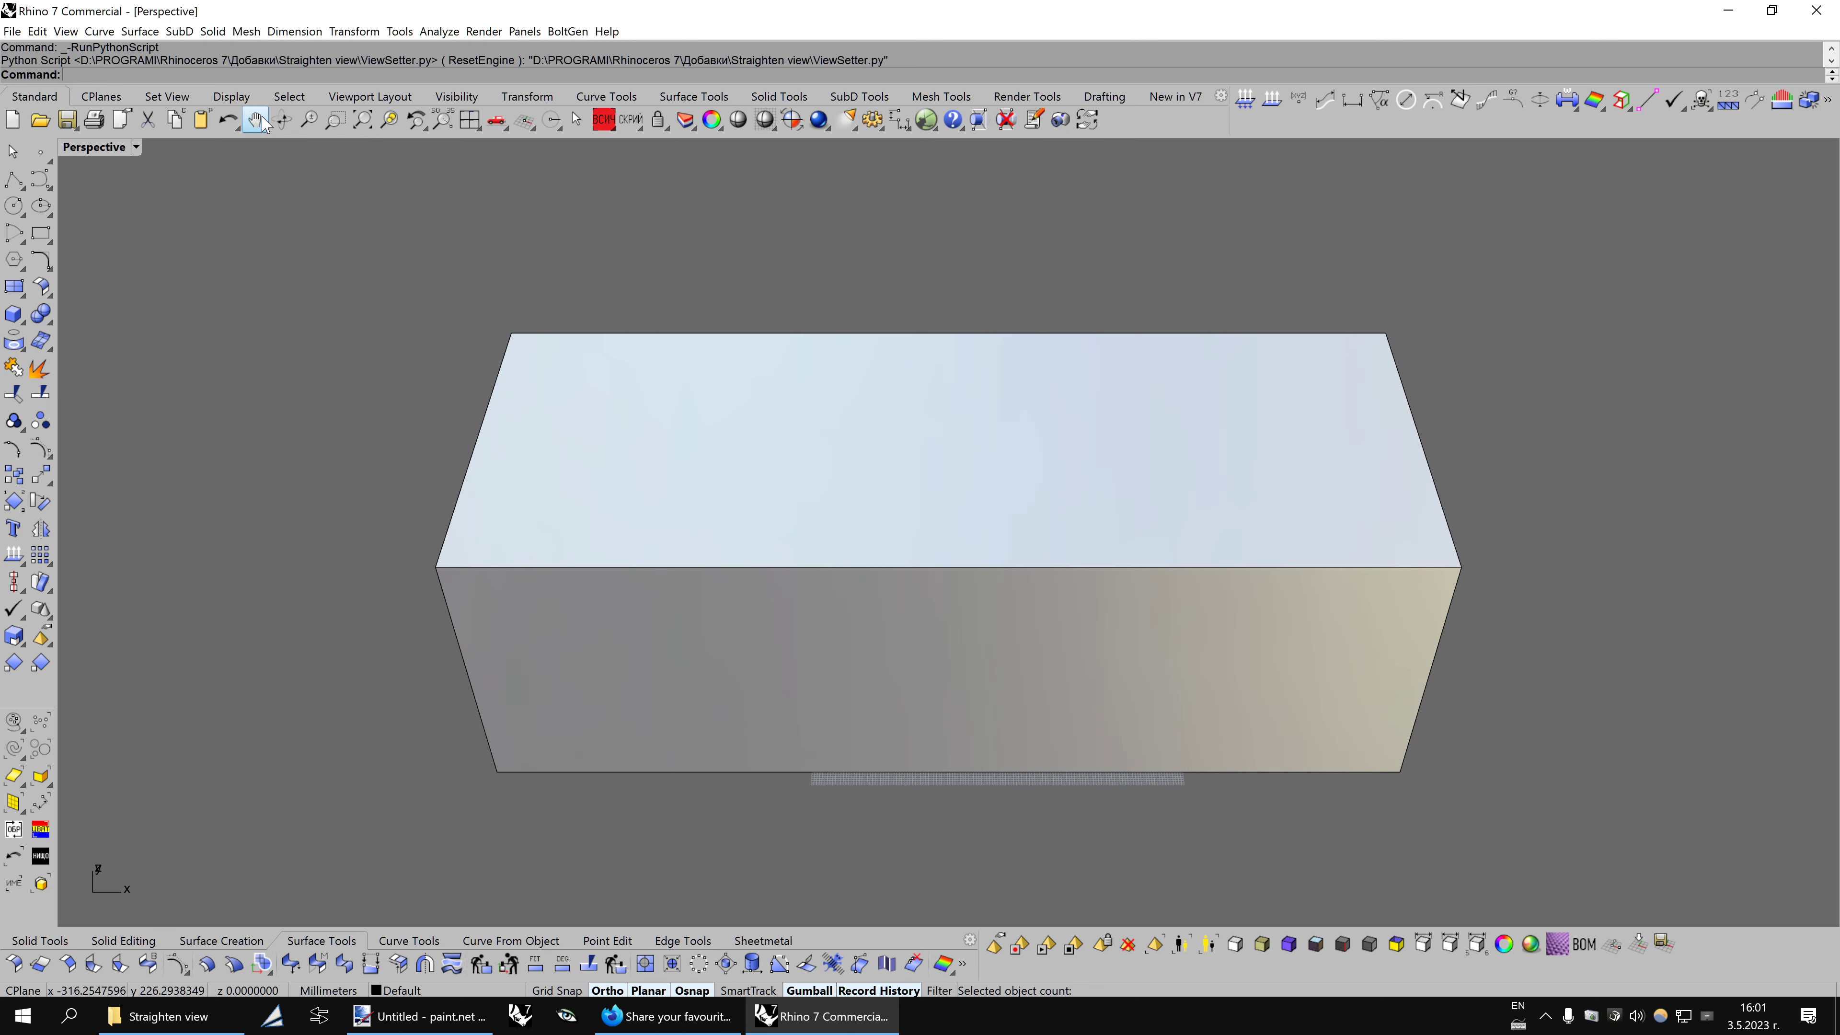
{"action": "mouse_move", "coordinate": [929, 609]}
{"action": "right_mouse_down"}
{"action": "mouse_move", "coordinate": [1002, 555]}
{"action": "mouse_move", "coordinate": [875, 678]}
{"action": "mouse_move", "coordinate": [1230, 492]}
{"action": "right_mouse_up"}
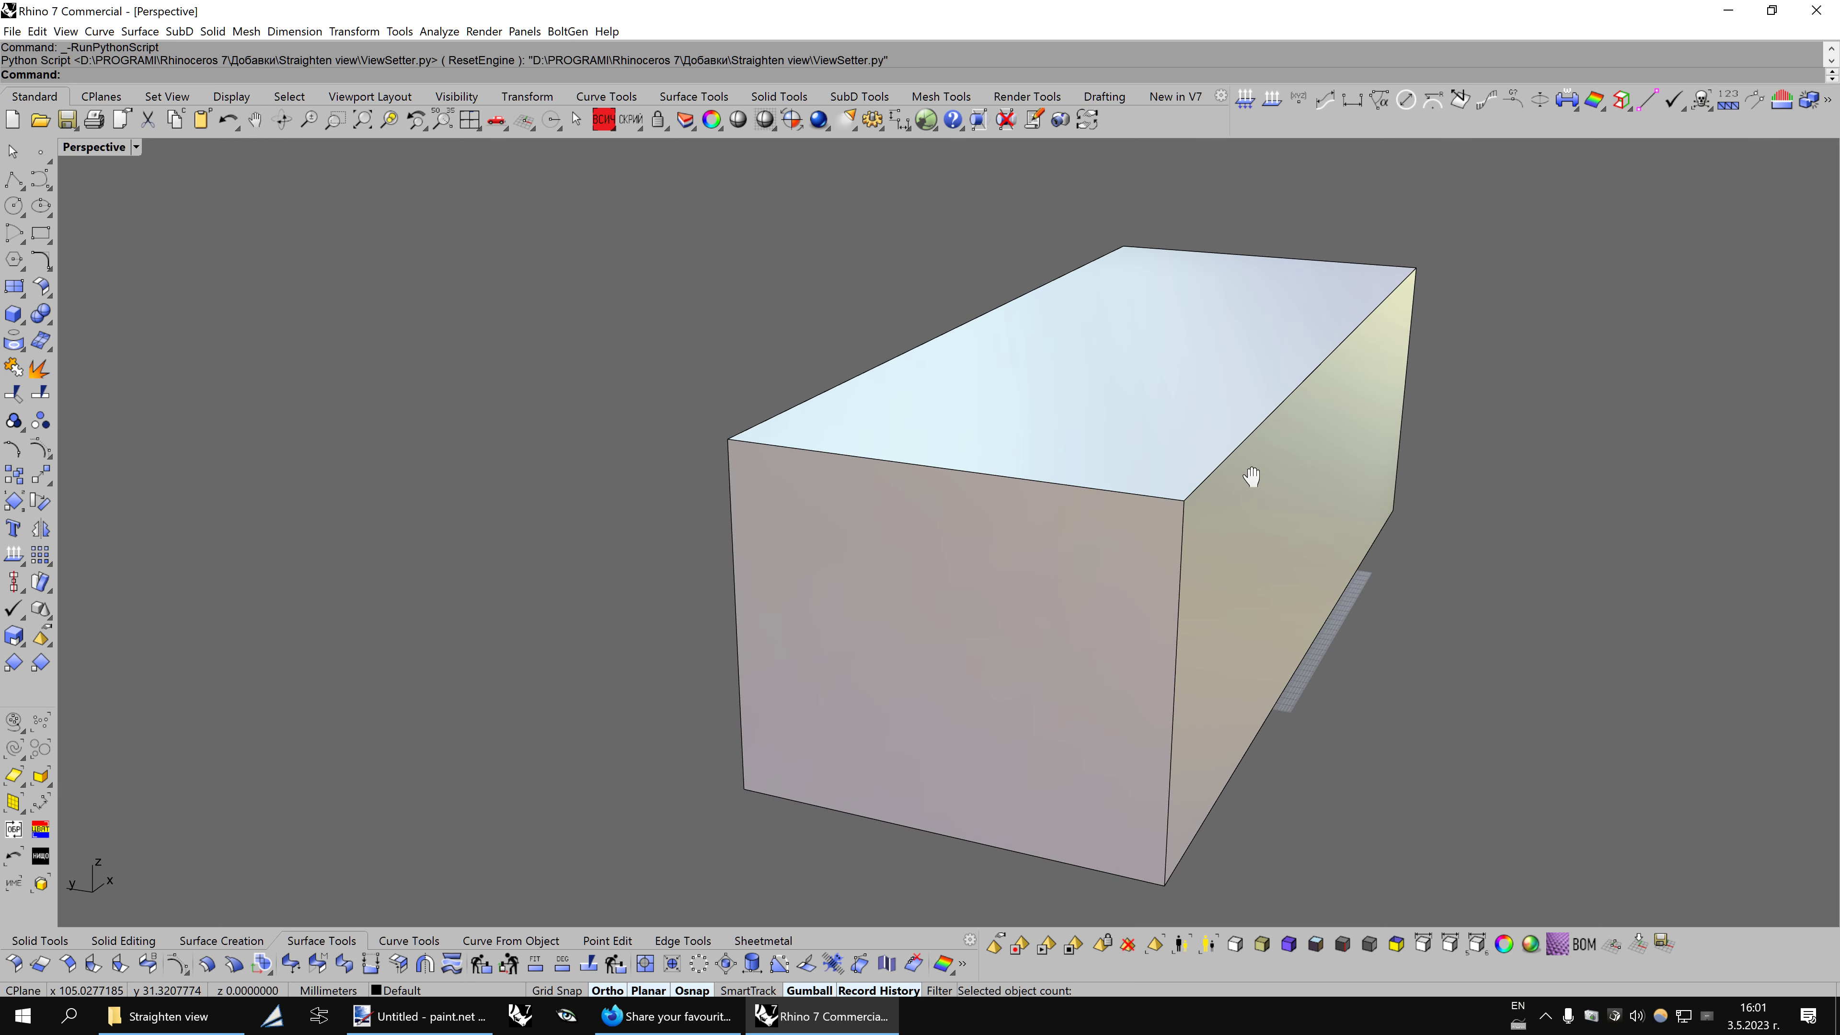
{"action": "left_click", "coordinate": [243, 124]}
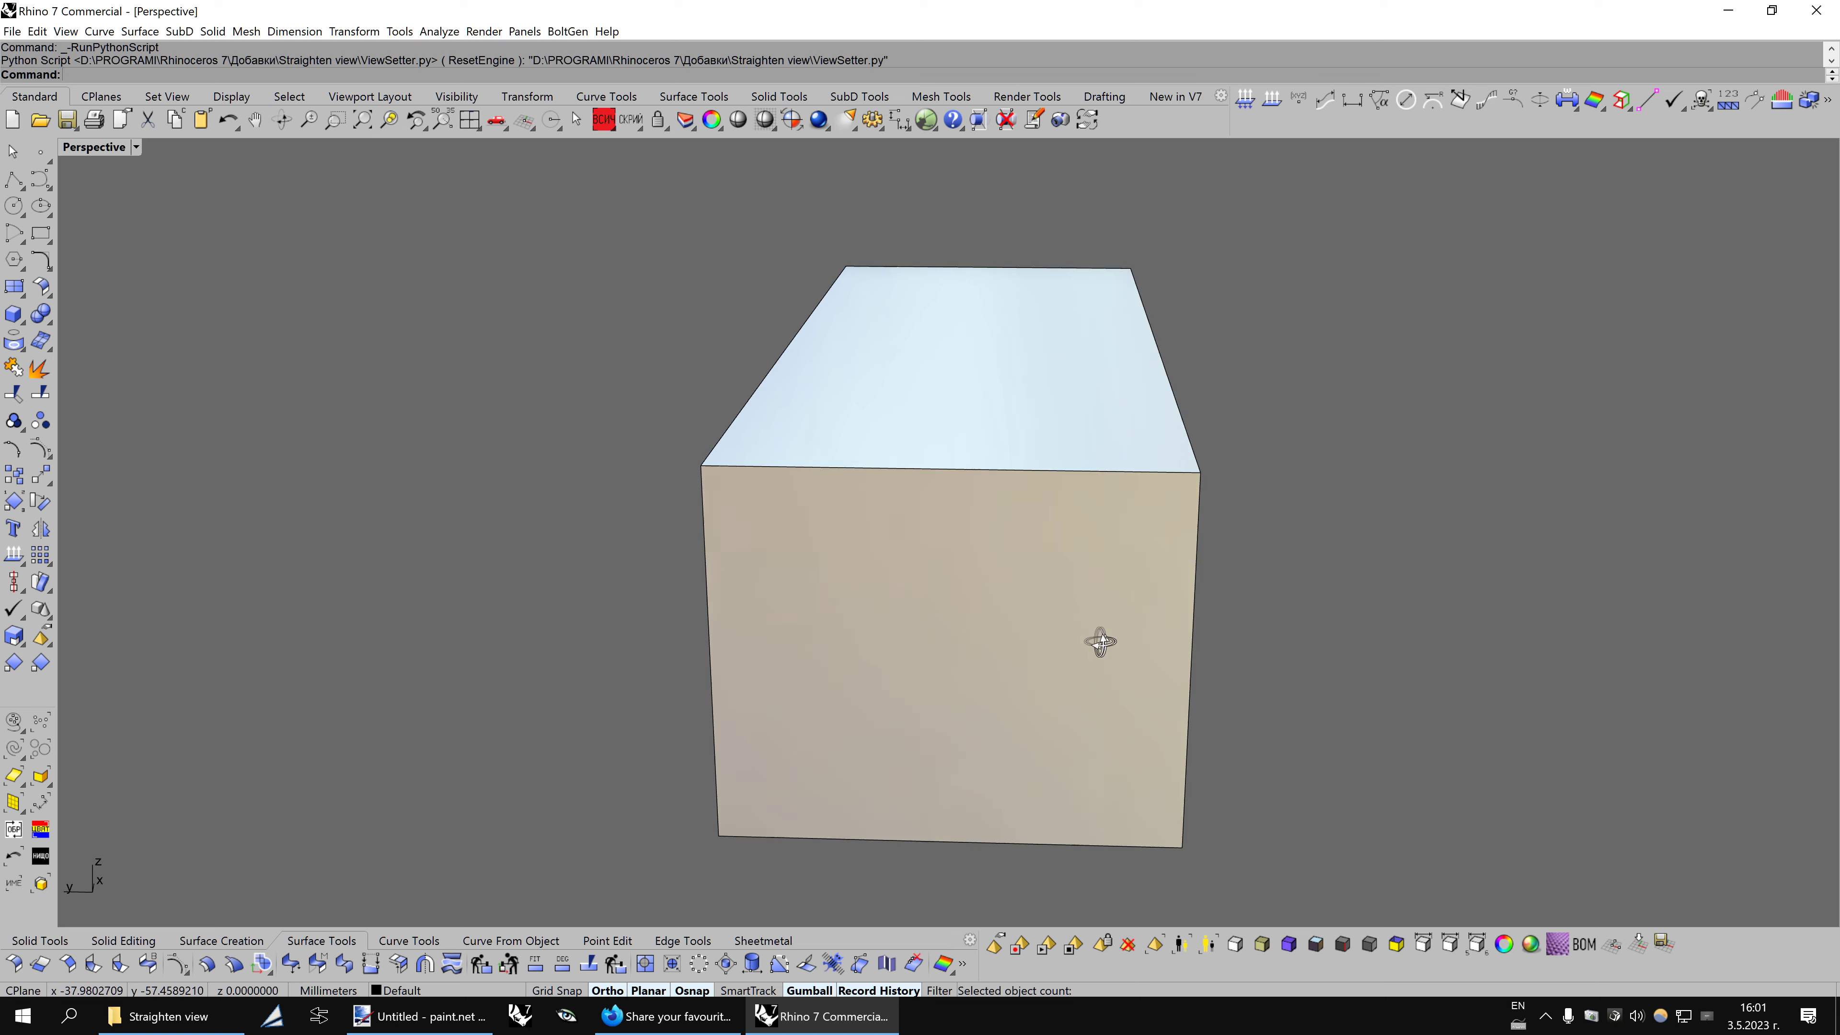
{"action": "right_click_drag", "start_coordinate": [1101, 642], "coordinate": [999, 638]}
{"action": "right_click_drag", "start_coordinate": [1265, 707], "coordinate": [1077, 641]}
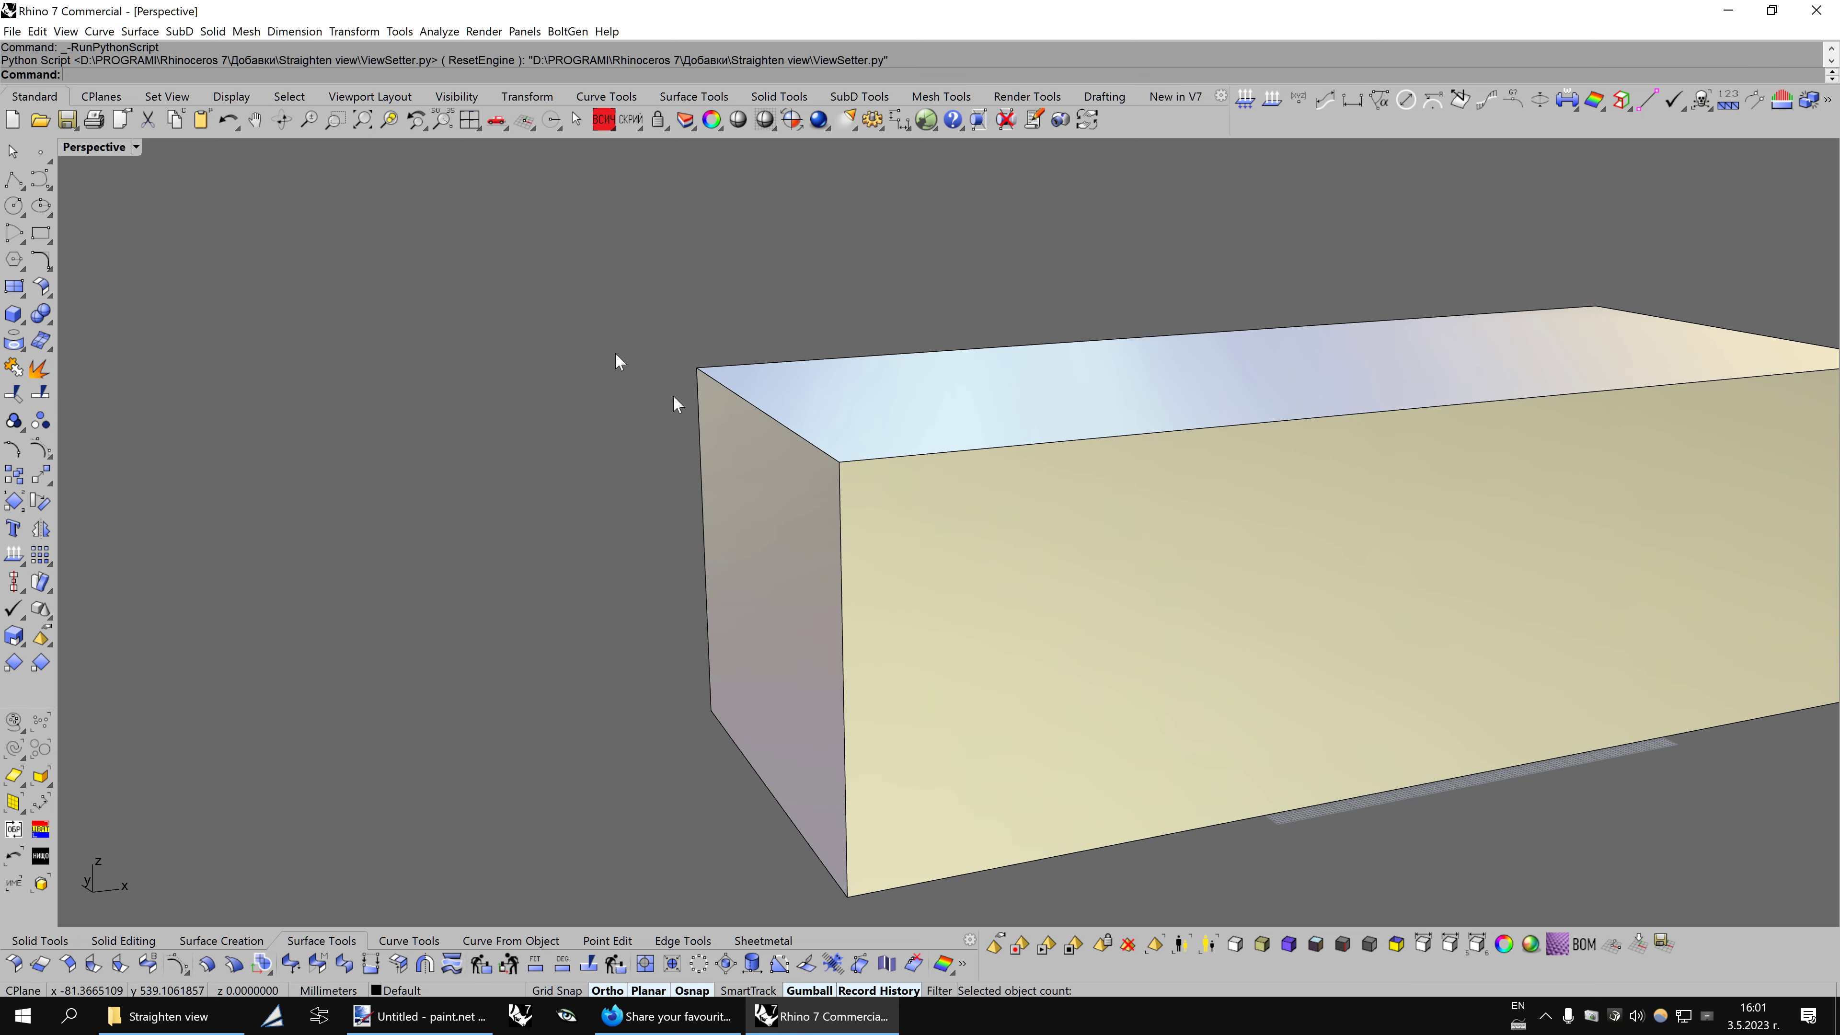
{"action": "left_click", "coordinate": [252, 119]}
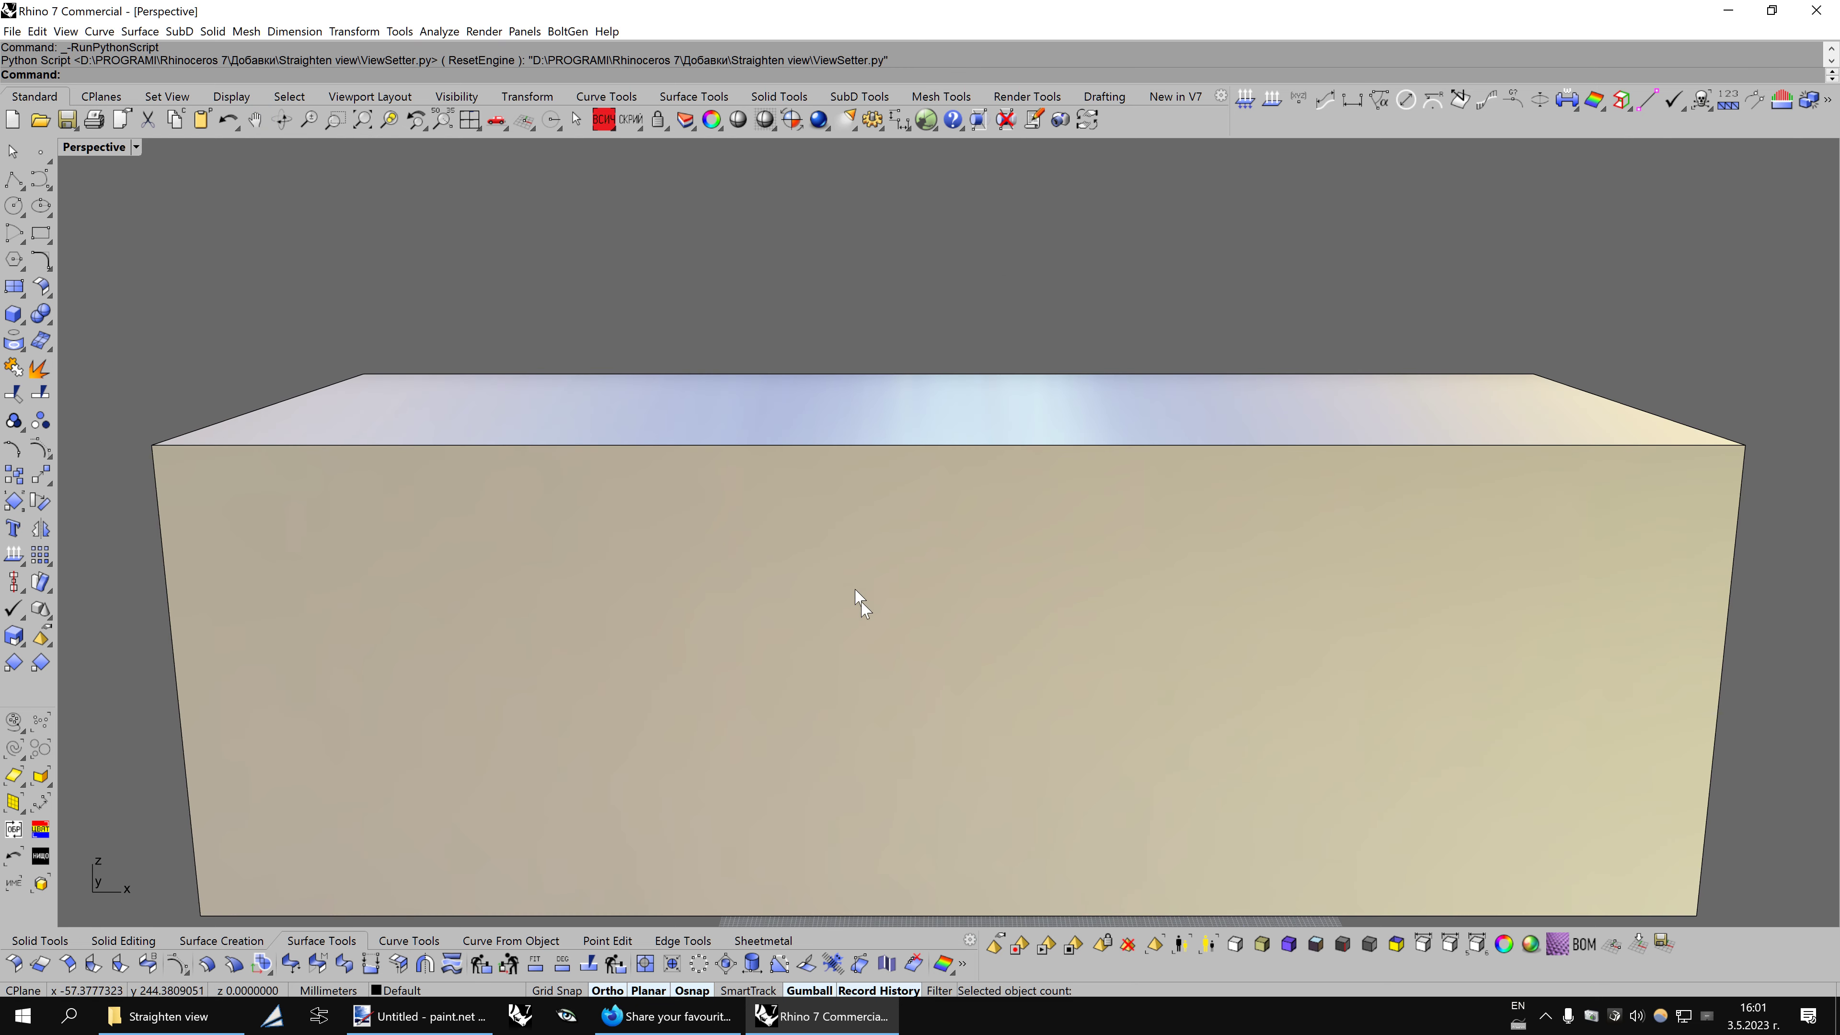
{"action": "mouse_move", "coordinate": [857, 593]}
{"action": "right_mouse_down"}
{"action": "mouse_move", "coordinate": [936, 625]}
{"action": "mouse_move", "coordinate": [942, 594]}
{"action": "mouse_move", "coordinate": [986, 608]}
{"action": "mouse_move", "coordinate": [920, 584]}
{"action": "right_mouse_up"}
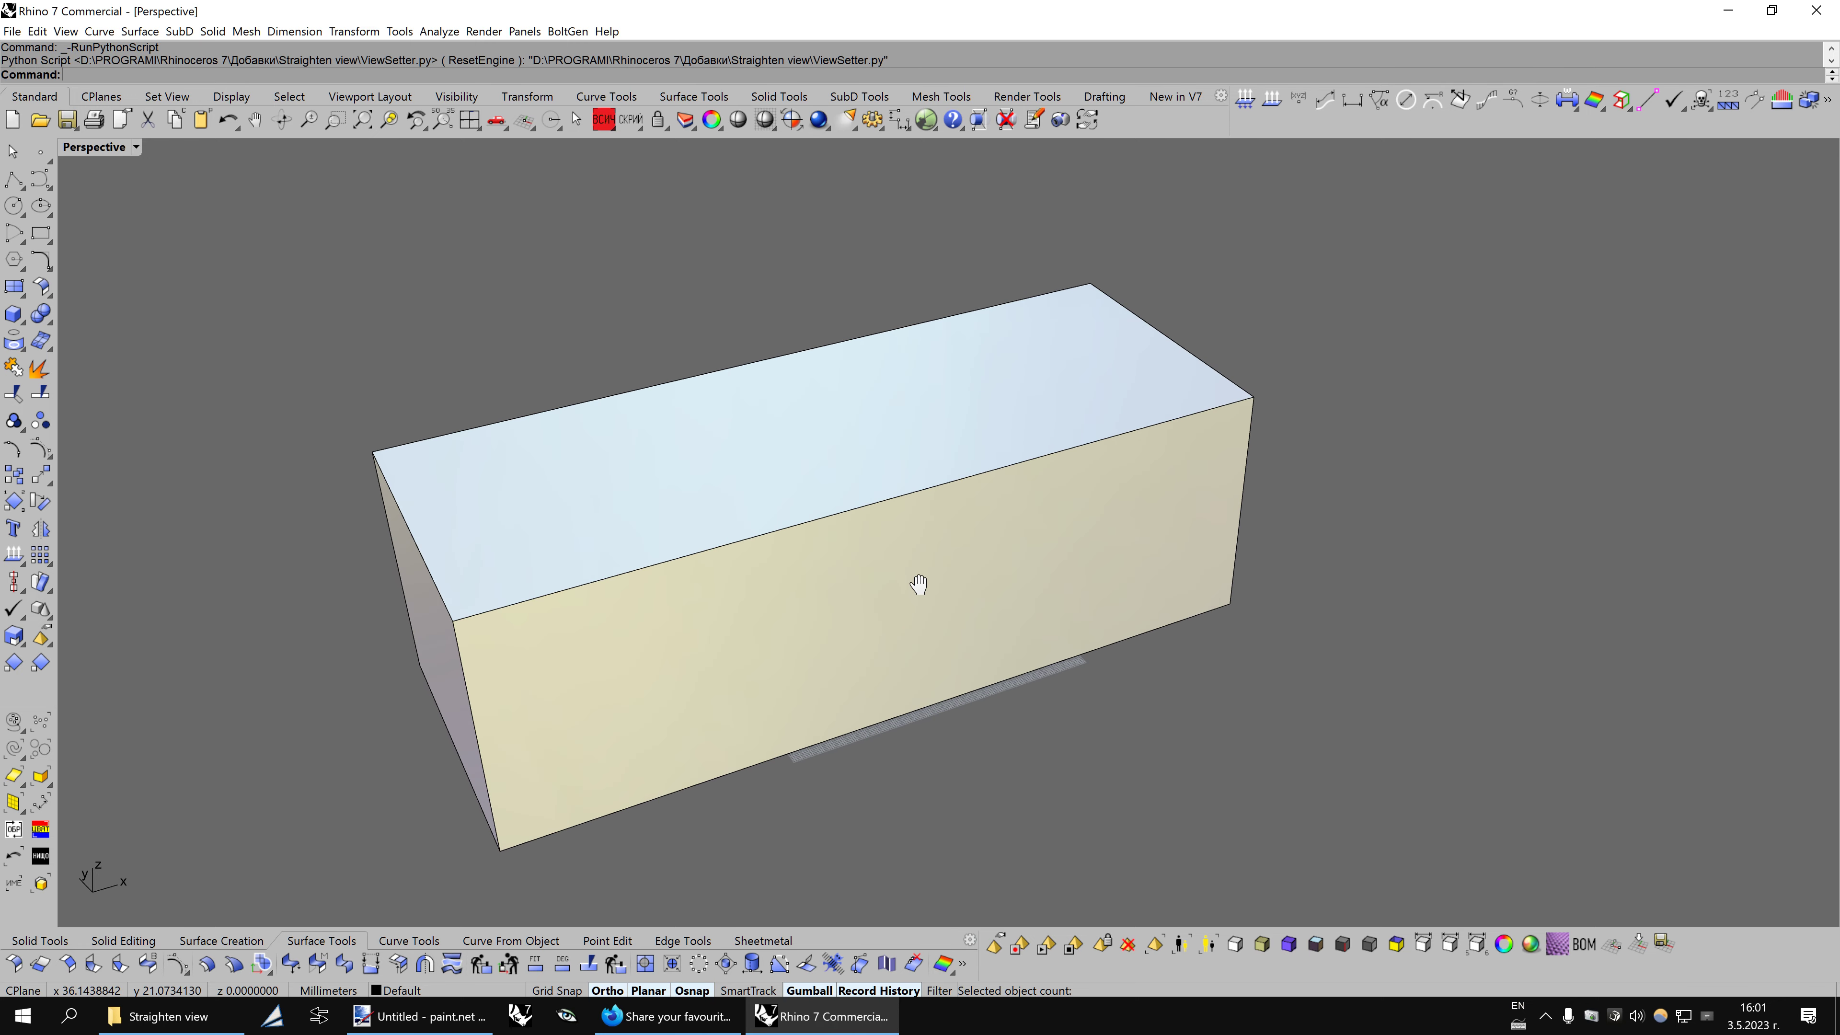
{"action": "left_click", "coordinate": [255, 121]}
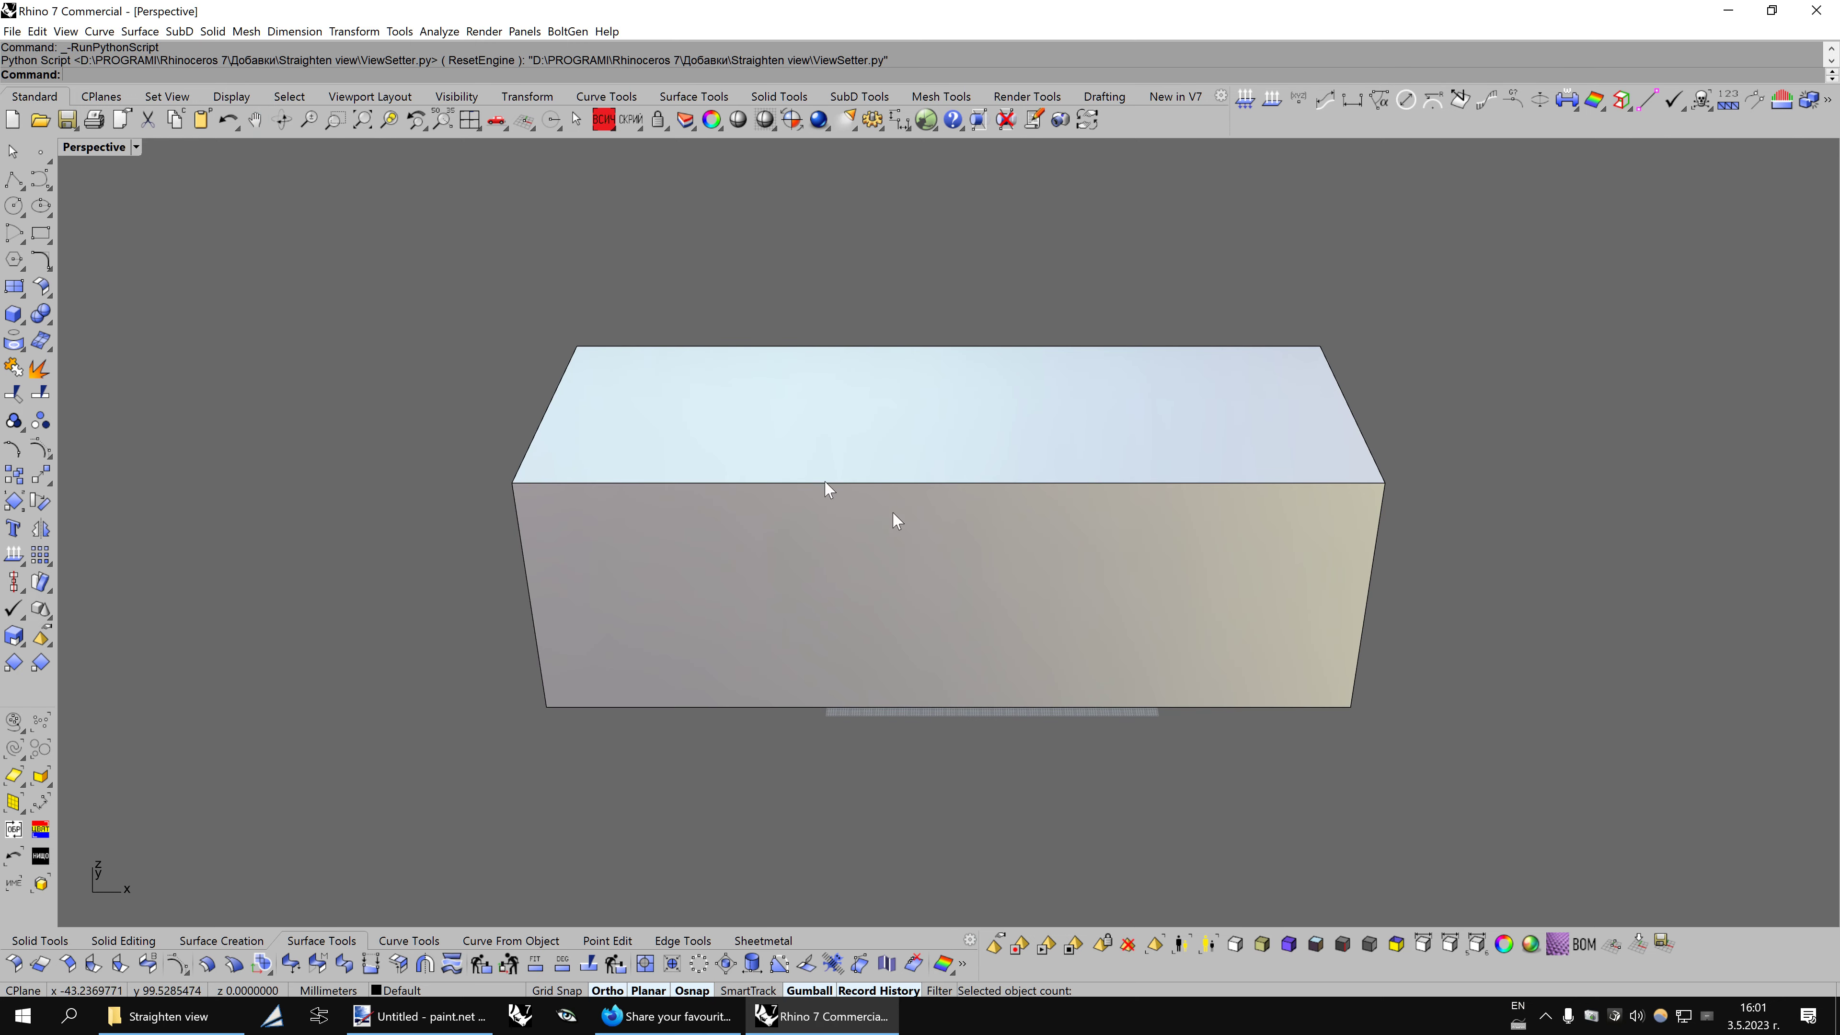
{"action": "left_click", "coordinate": [13, 152]}
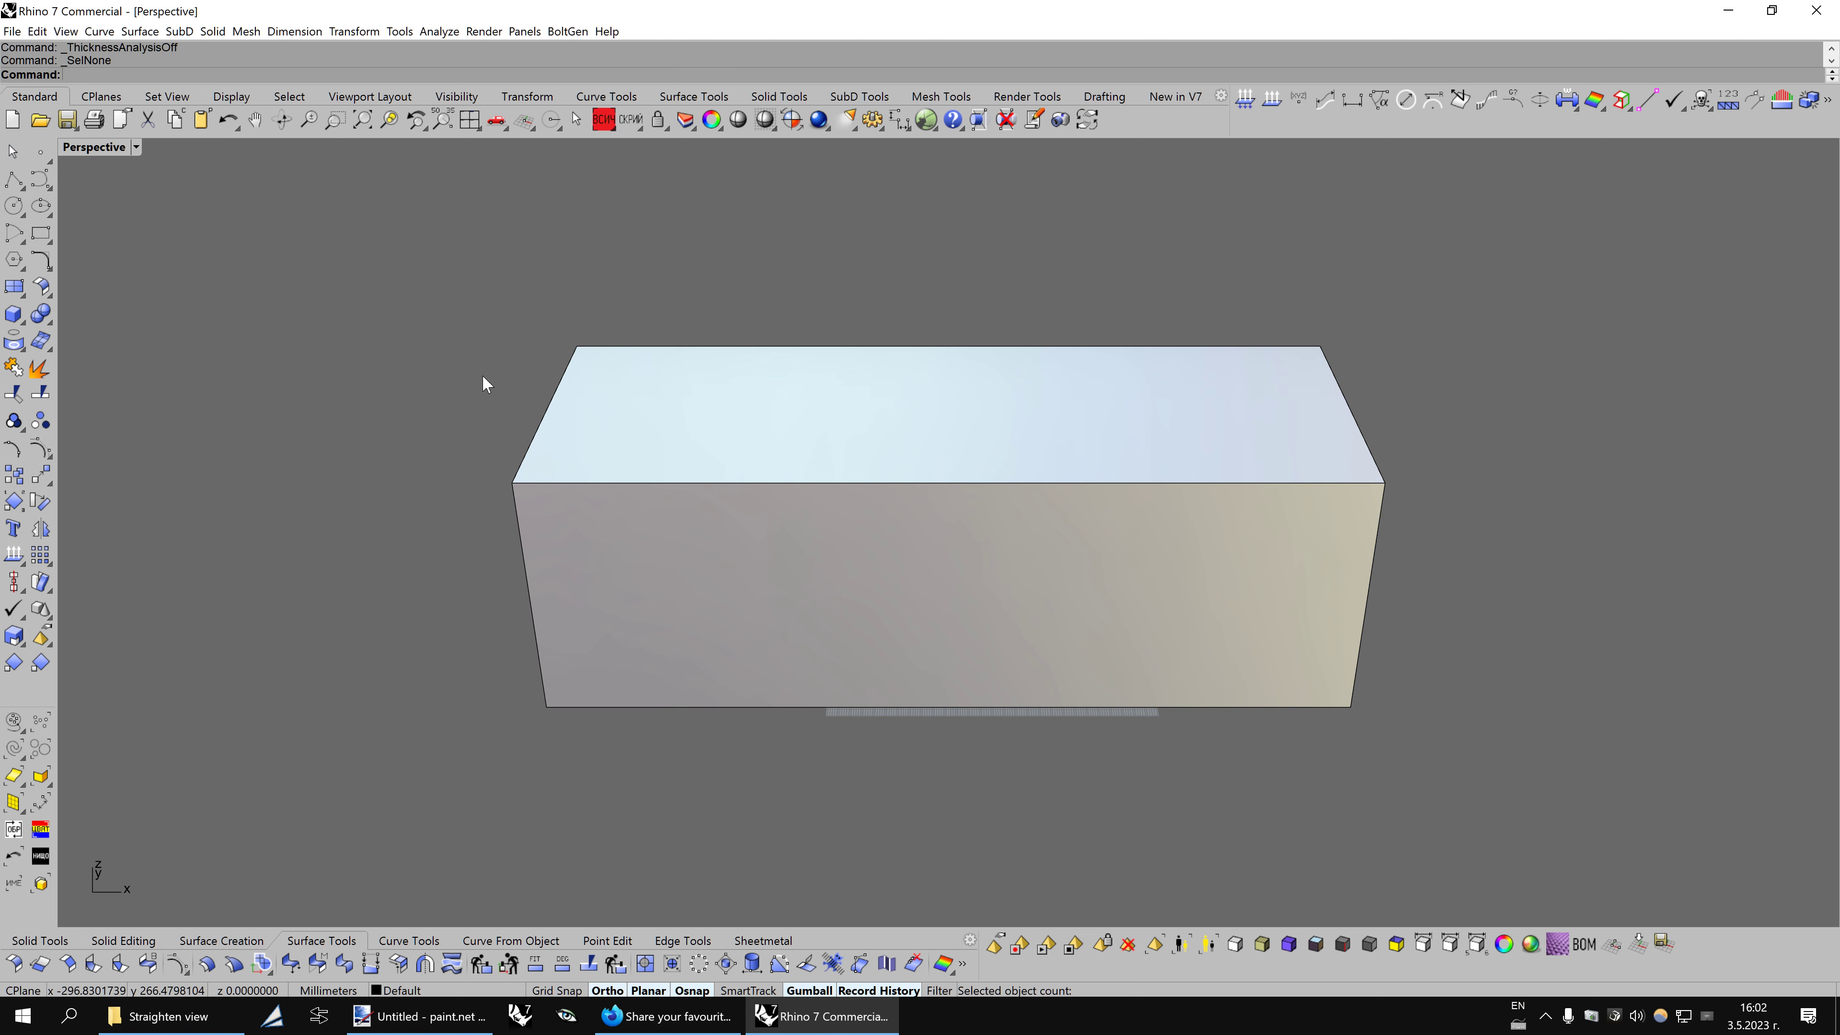
Delete the test box, zoom in, and switch to a flat plan view of the text
{"action": "left_click", "coordinate": [724, 455]}
{"action": "key", "text": "Delete"}
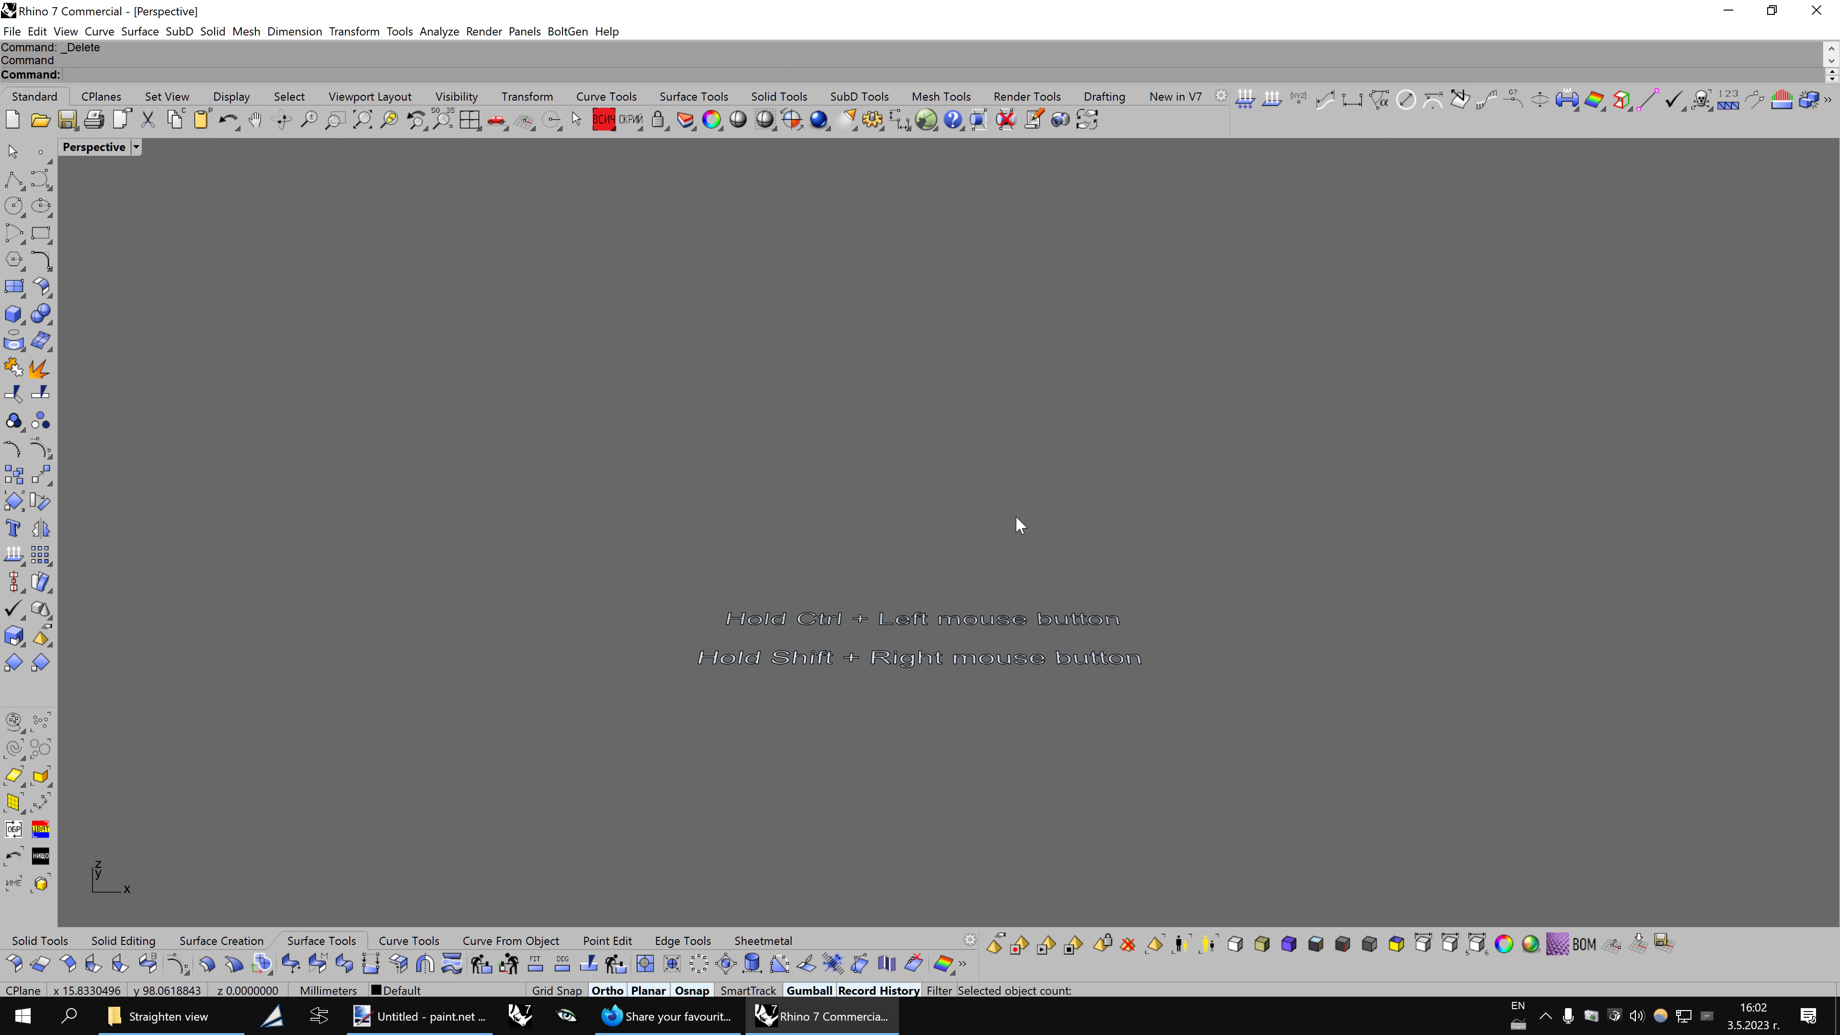
{"action": "scroll", "coordinate": [1028, 510], "scroll_direction": "up", "scroll_amount": 1}
{"action": "scroll", "coordinate": [1045, 498], "scroll_direction": "up", "scroll_amount": 2}
{"action": "scroll", "coordinate": [1047, 496], "scroll_direction": "up", "scroll_amount": 3}
{"action": "scroll", "coordinate": [1048, 494], "scroll_direction": "up", "scroll_amount": 3}
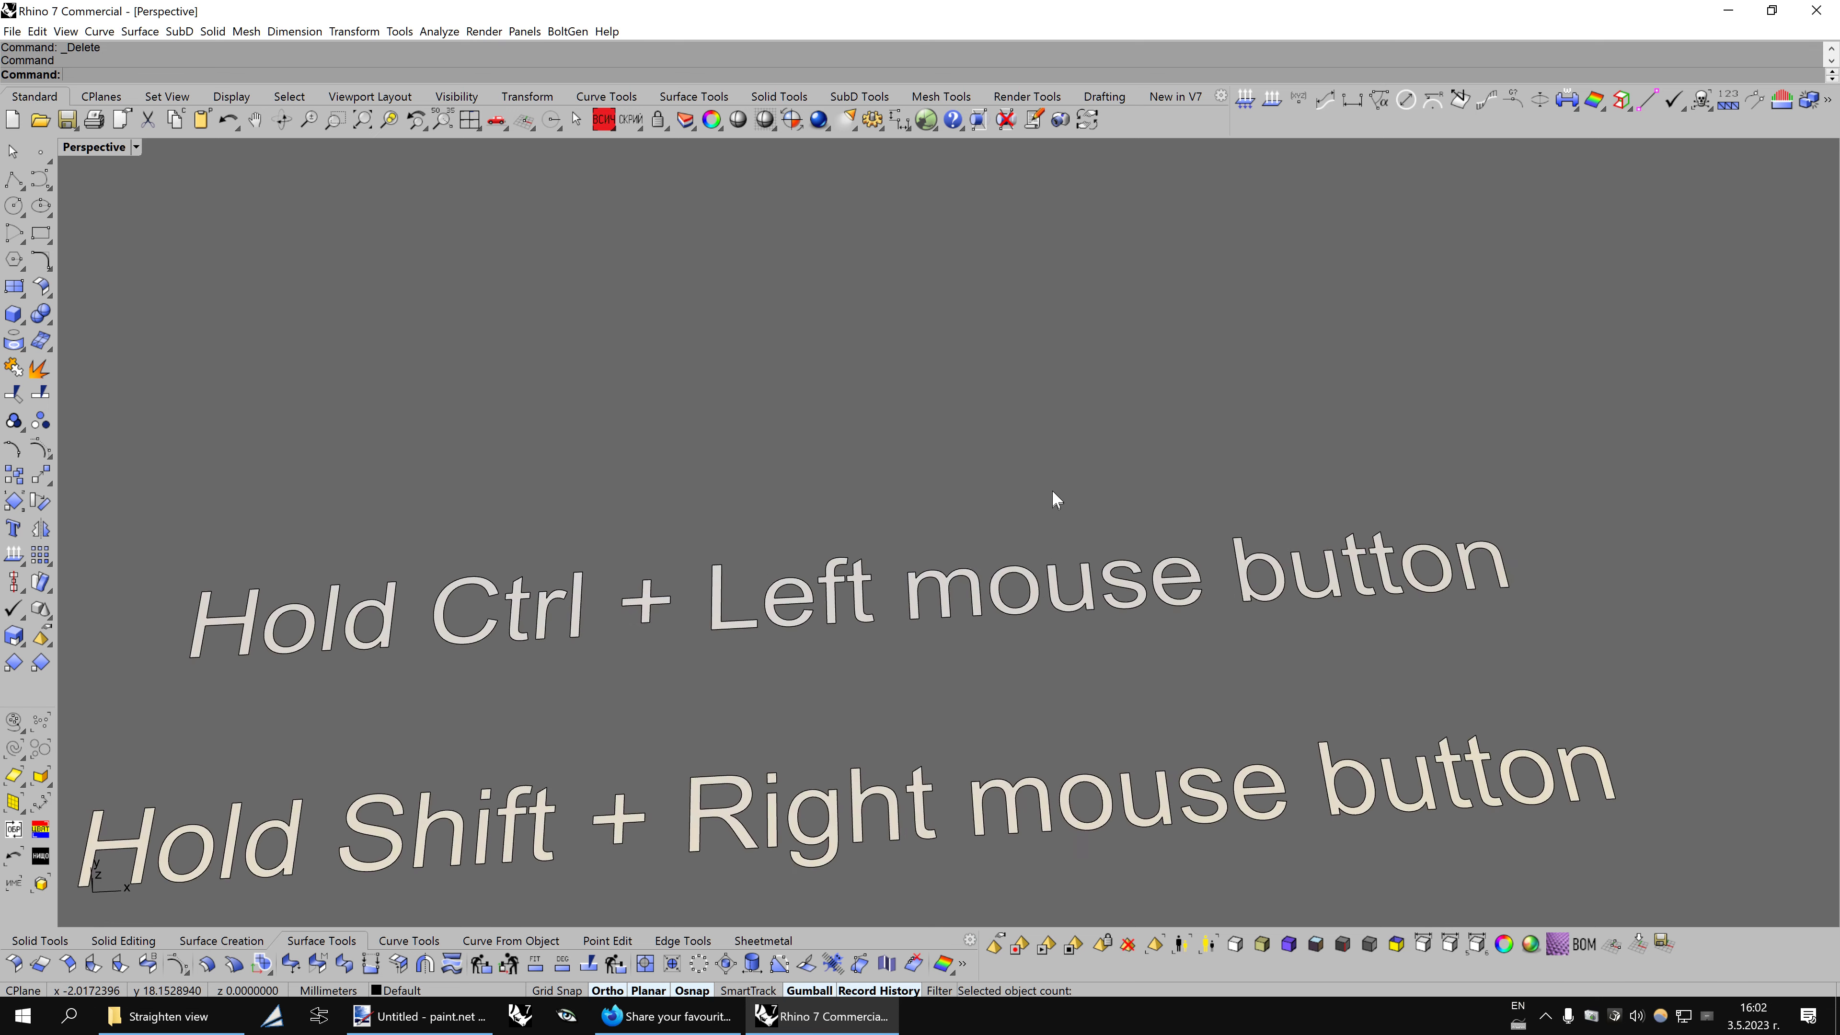
{"action": "key", "text": "Home"}
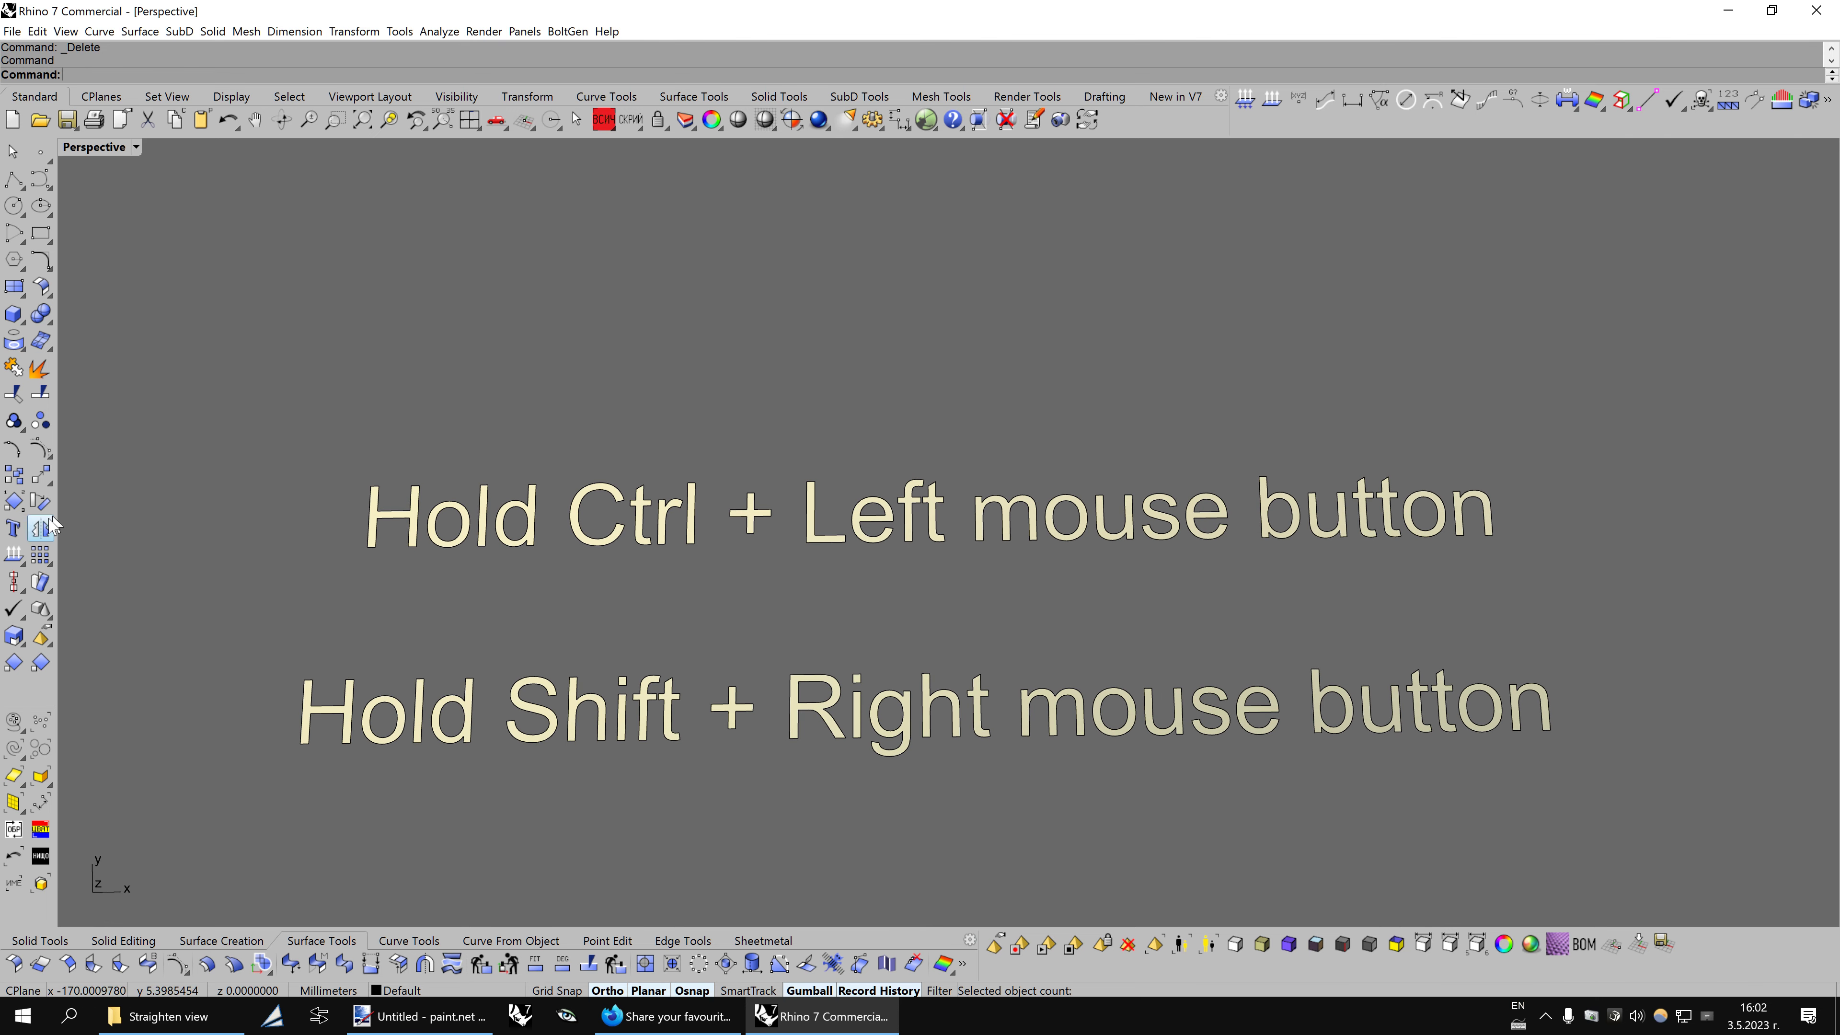
Start a text object with '2ion' typed, then cancel it unchanged
{"action": "left_click", "coordinate": [13, 528]}
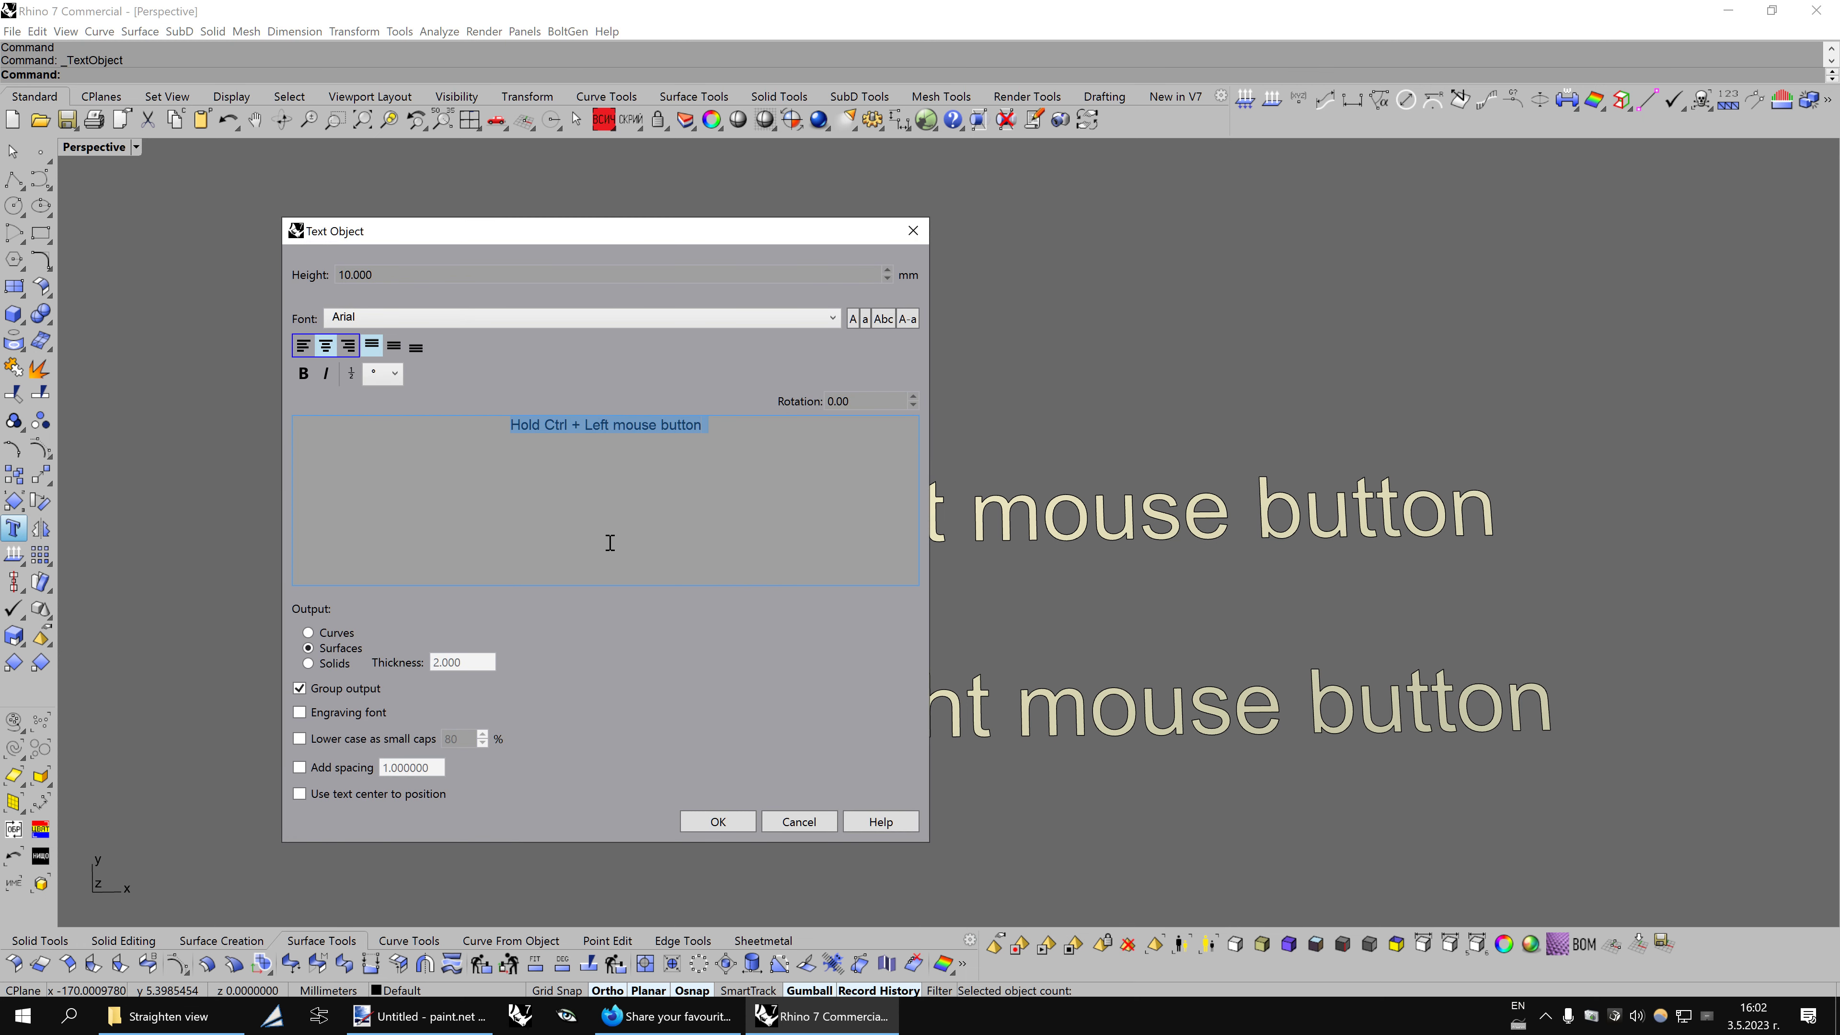
{"action": "type", "text": "2nd opt"}
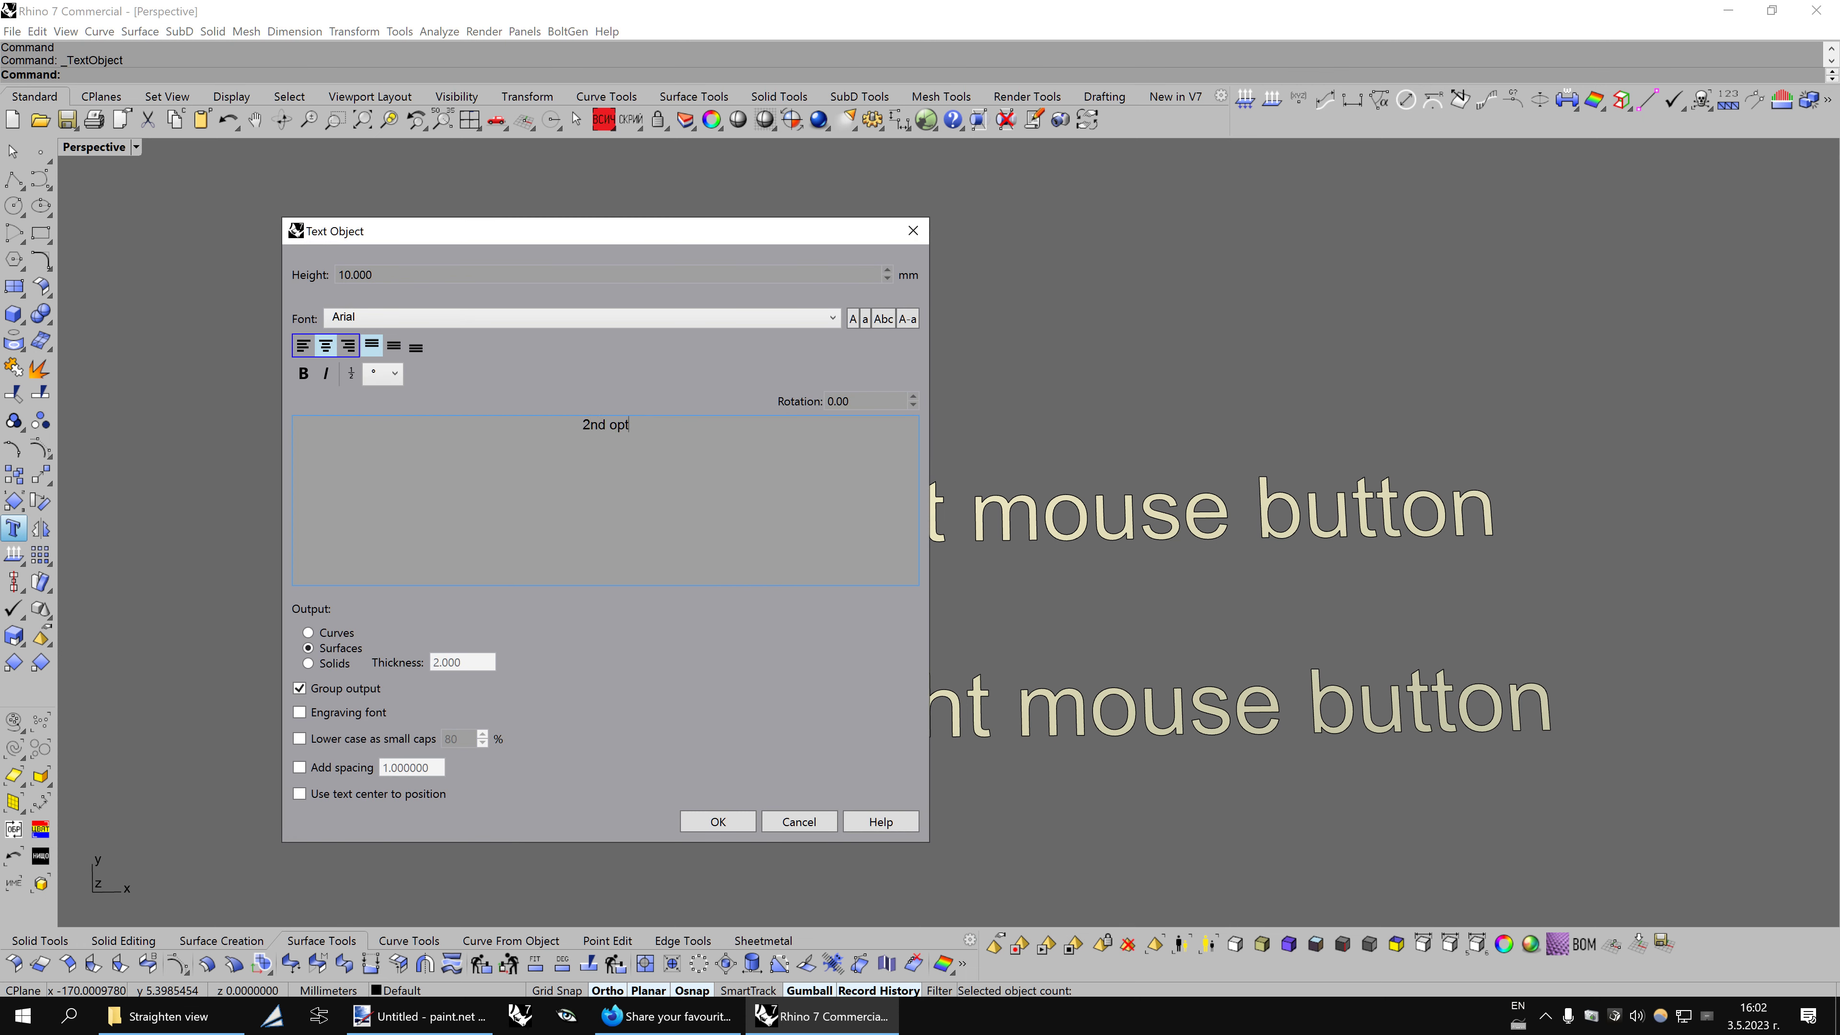
{"action": "type", "text": "ion"}
{"action": "left_click", "coordinate": [796, 824]}
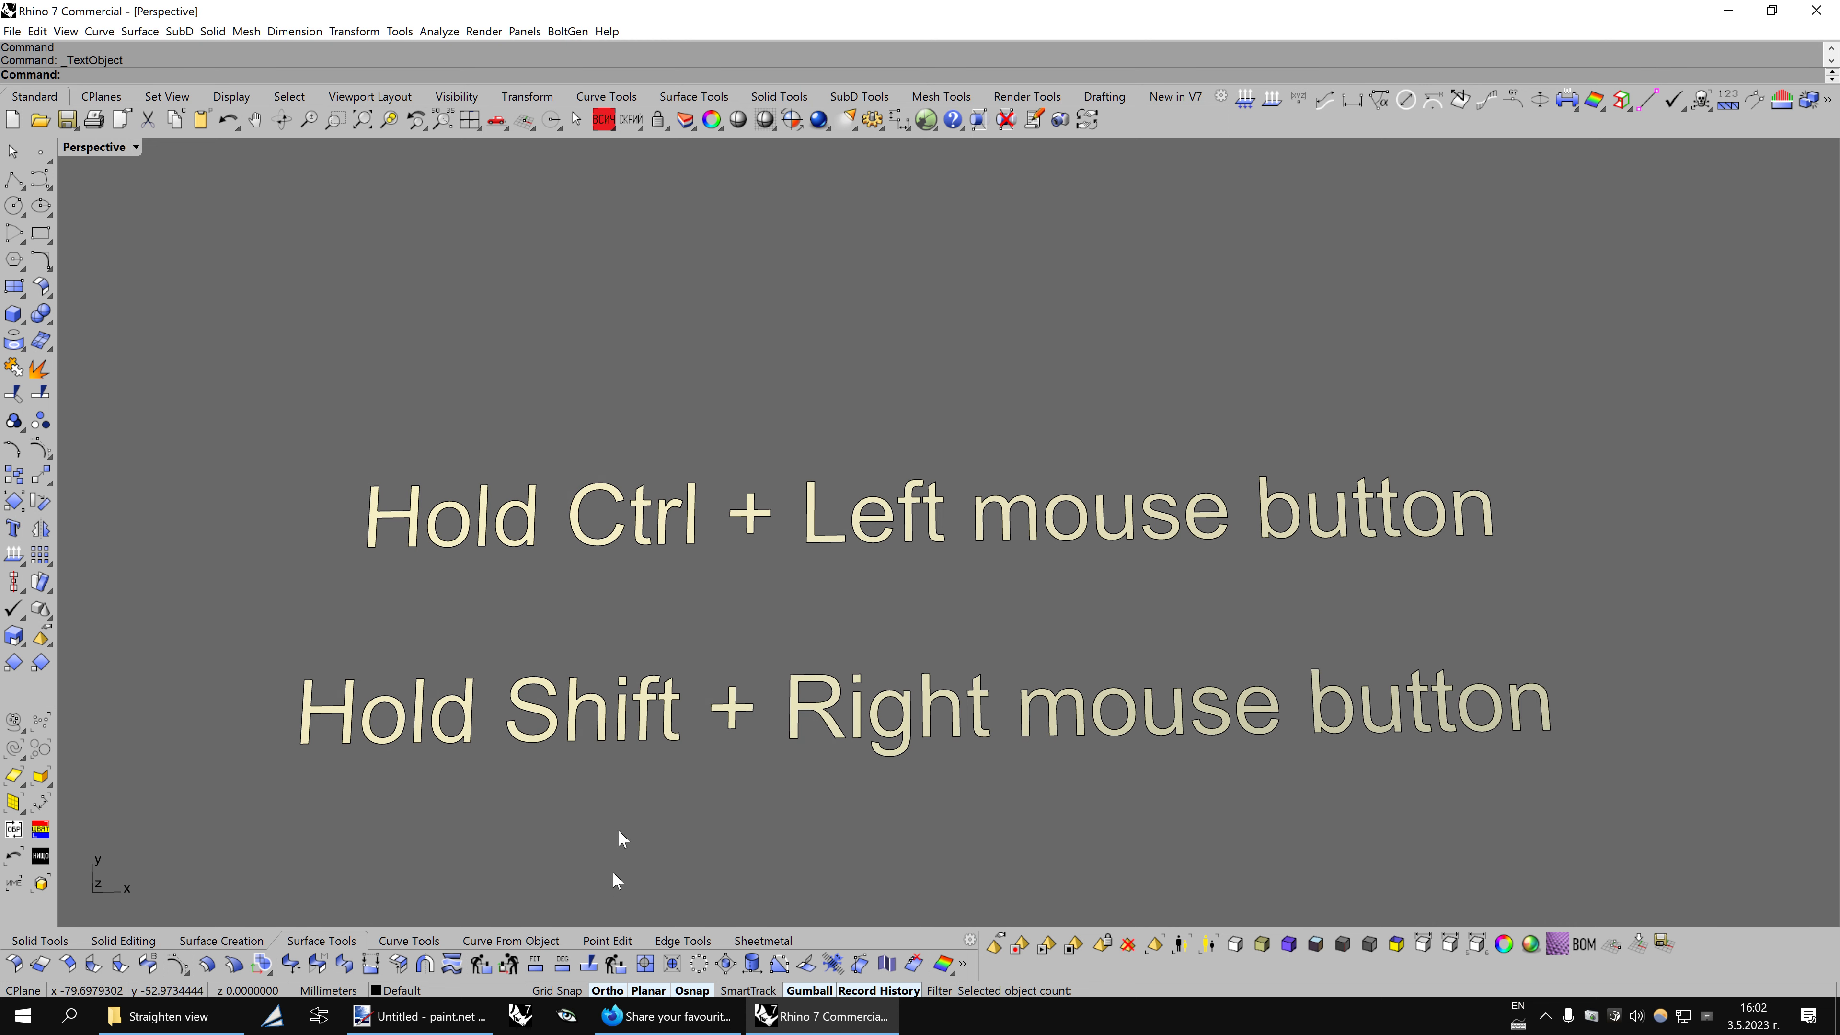
Window-select both text lines and Ctrl-drag the match-properties button into a copy
{"action": "left_click_drag", "start_coordinate": [266, 419], "coordinate": [1573, 590]}
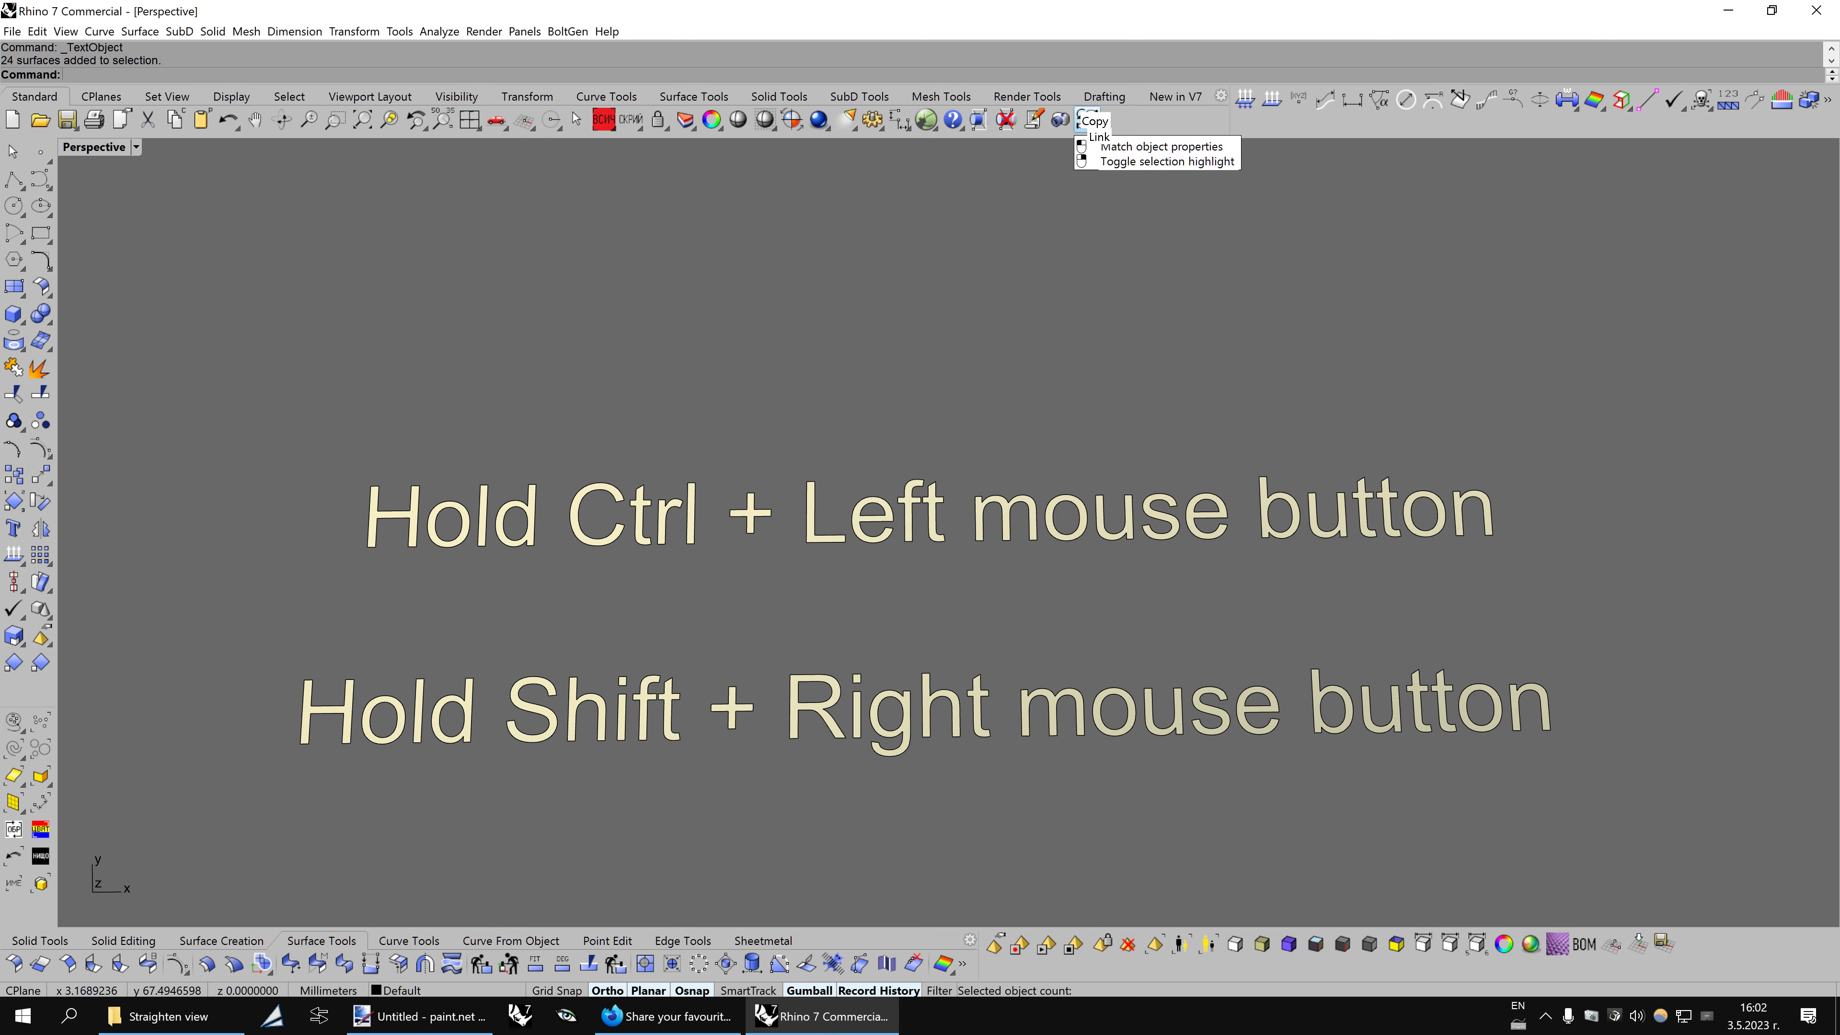
{"action": "left_click_drag", "start_coordinate": [1079, 120], "coordinate": [1115, 119], "text": "ctrl"}
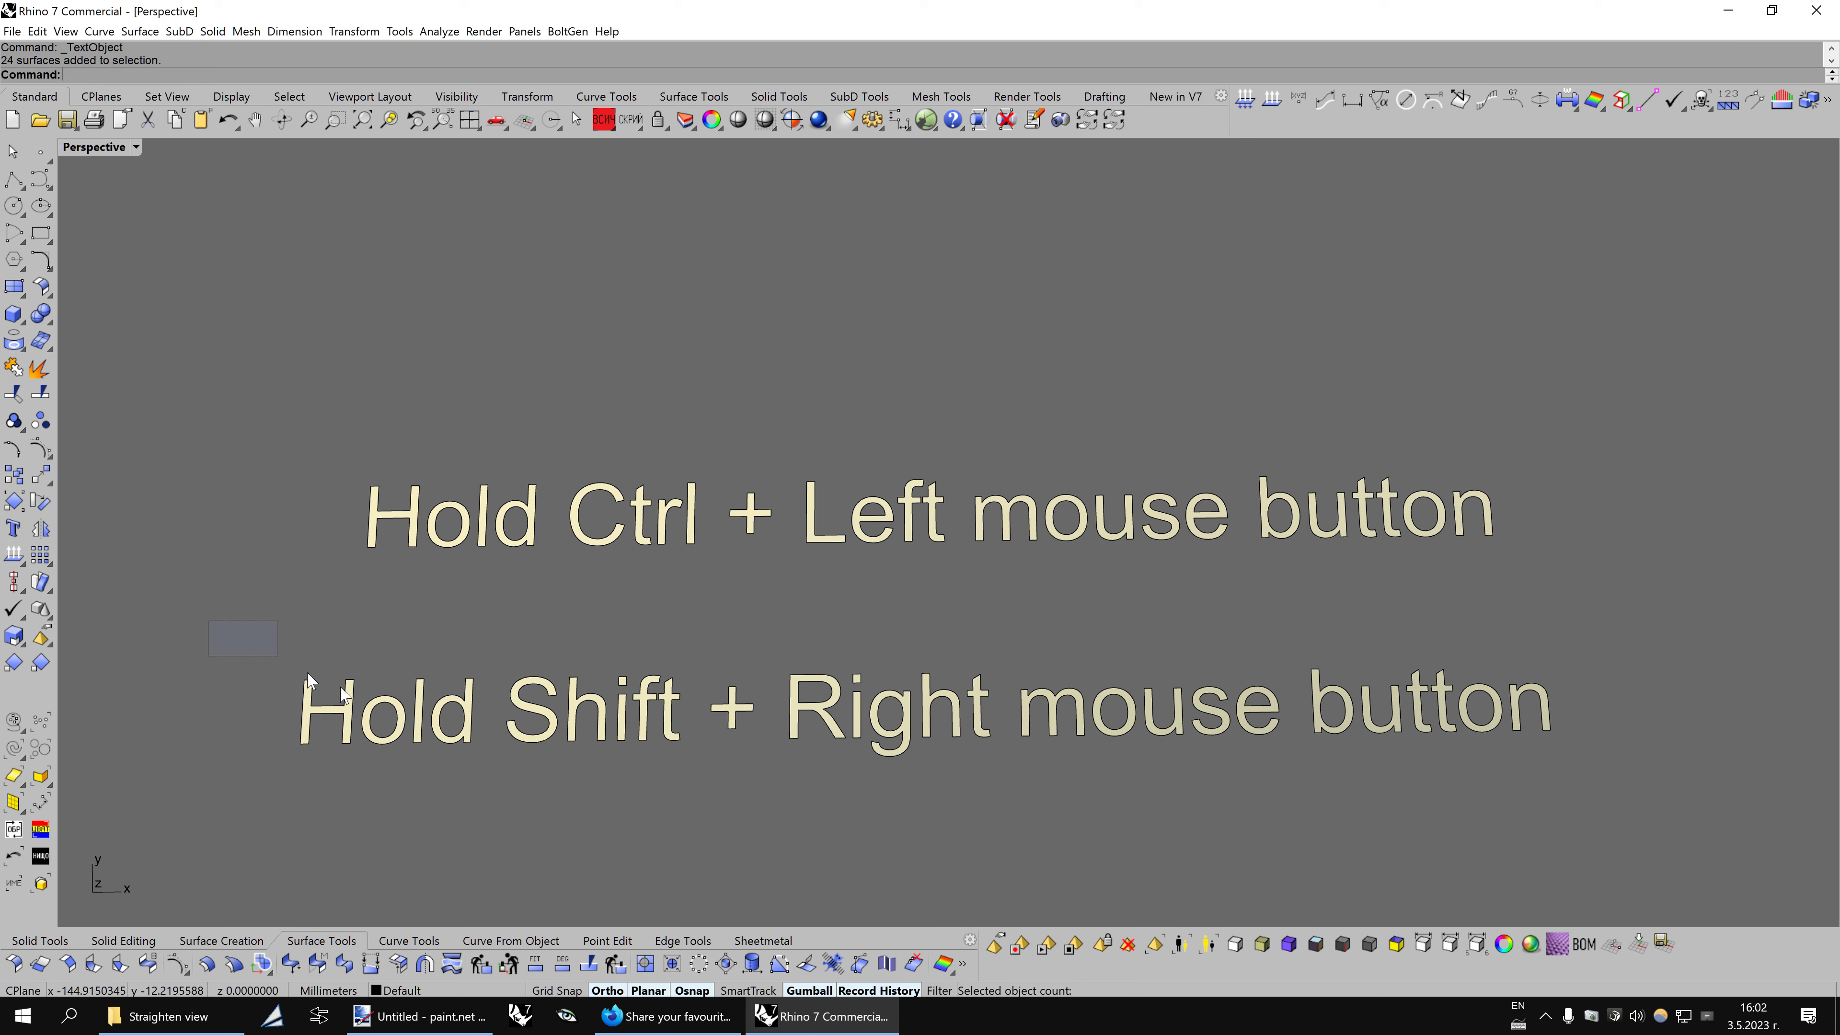
{"action": "left_click_drag", "start_coordinate": [210, 621], "coordinate": [1587, 799]}
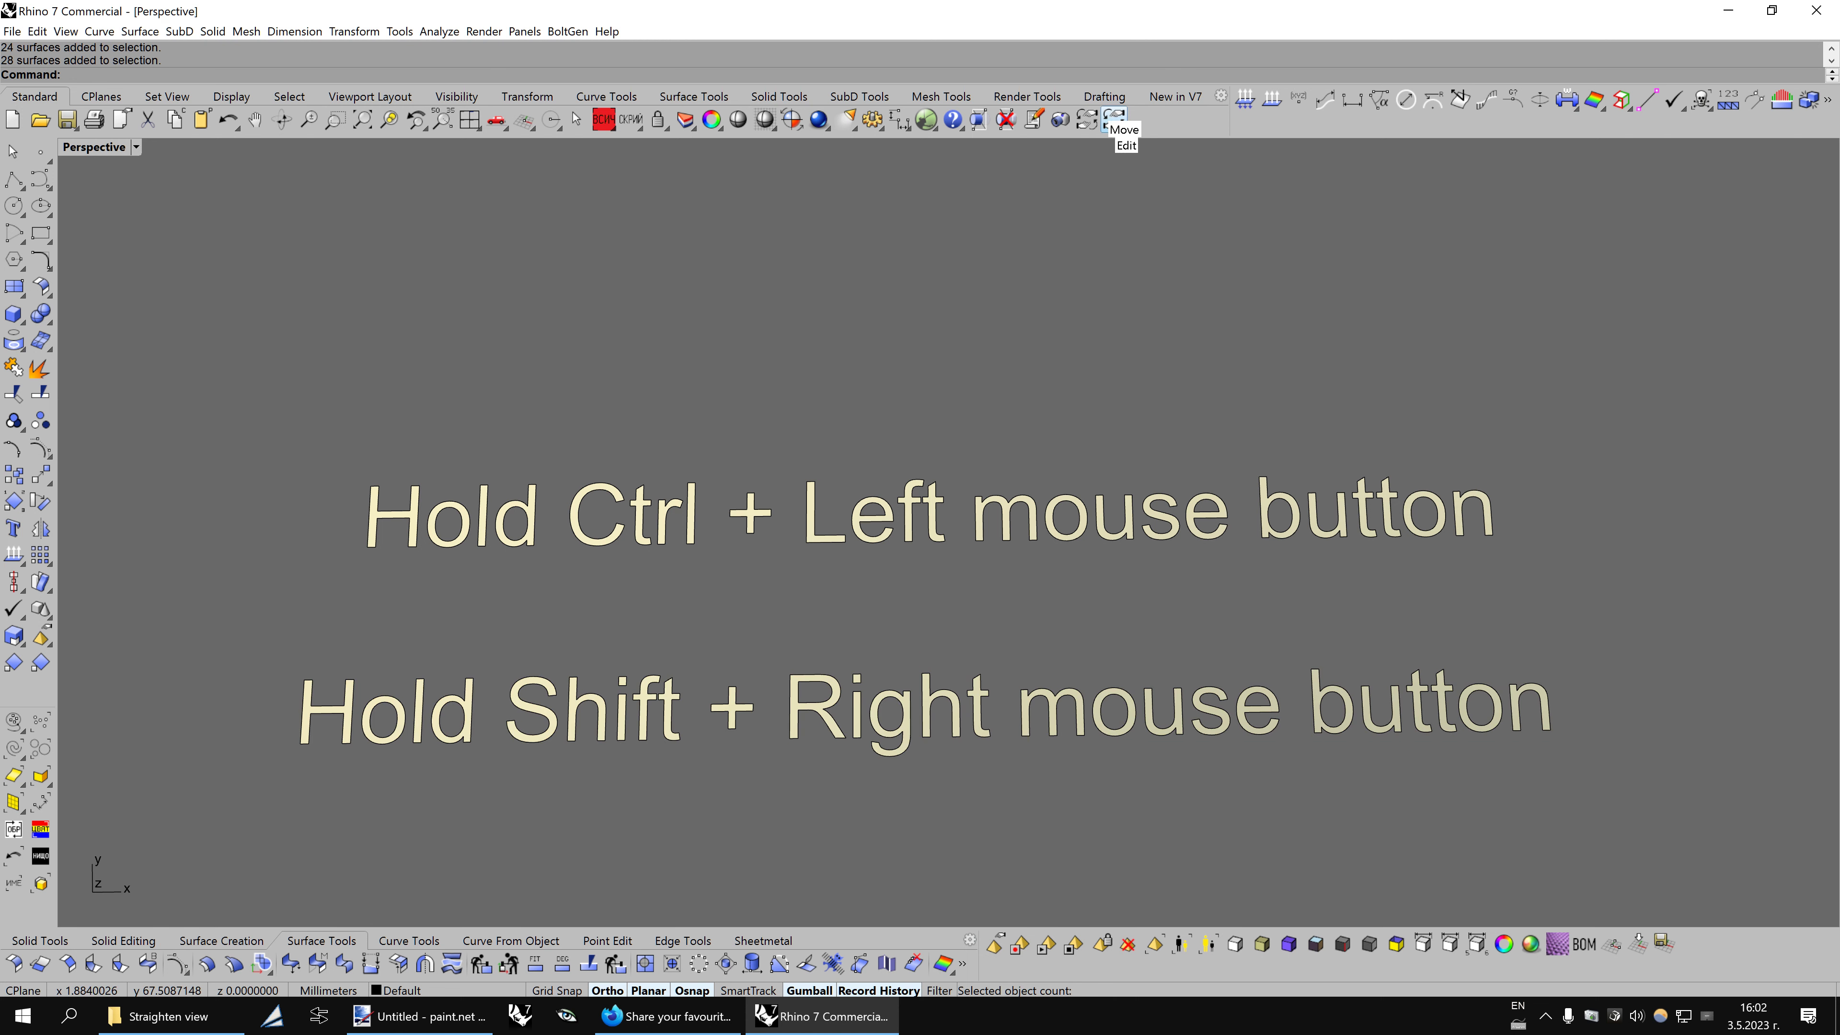
Clear the copied button's old tooltips and left and right commands in Button Editor
{"action": "right_click", "coordinate": [1112, 122], "text": "shift"}
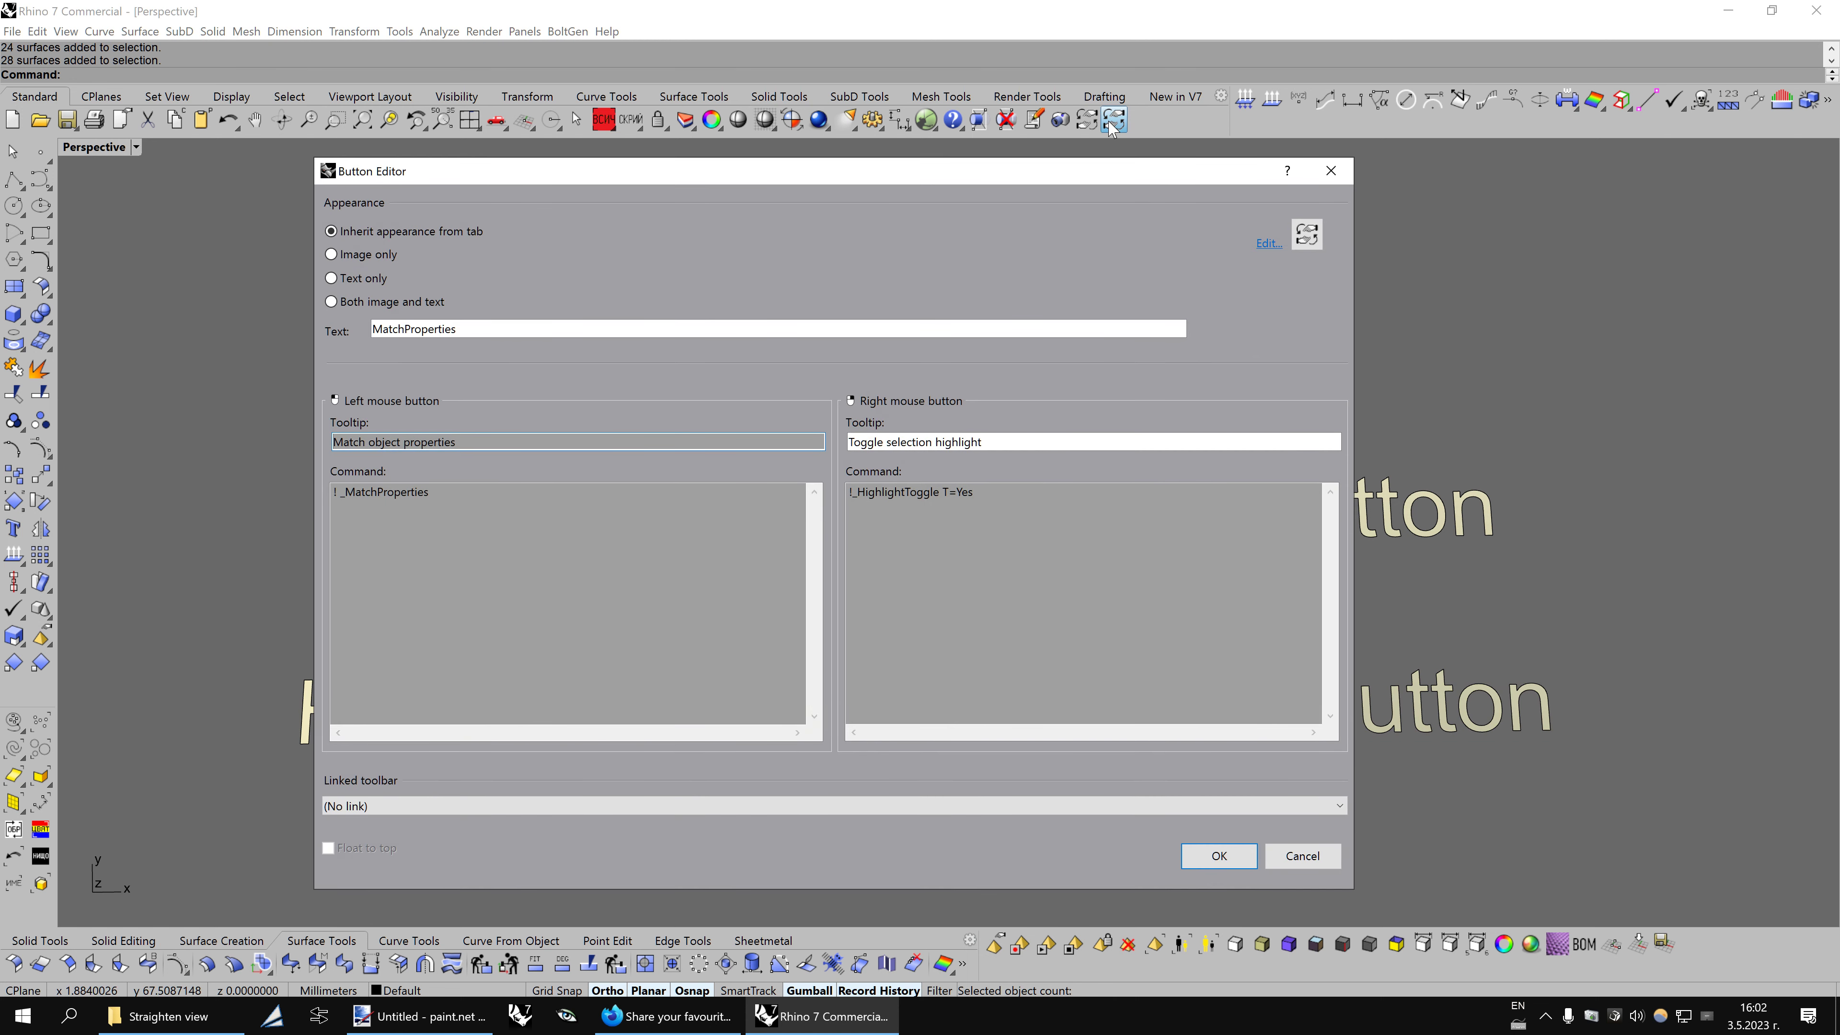
{"action": "triple_click", "coordinate": [486, 442]}
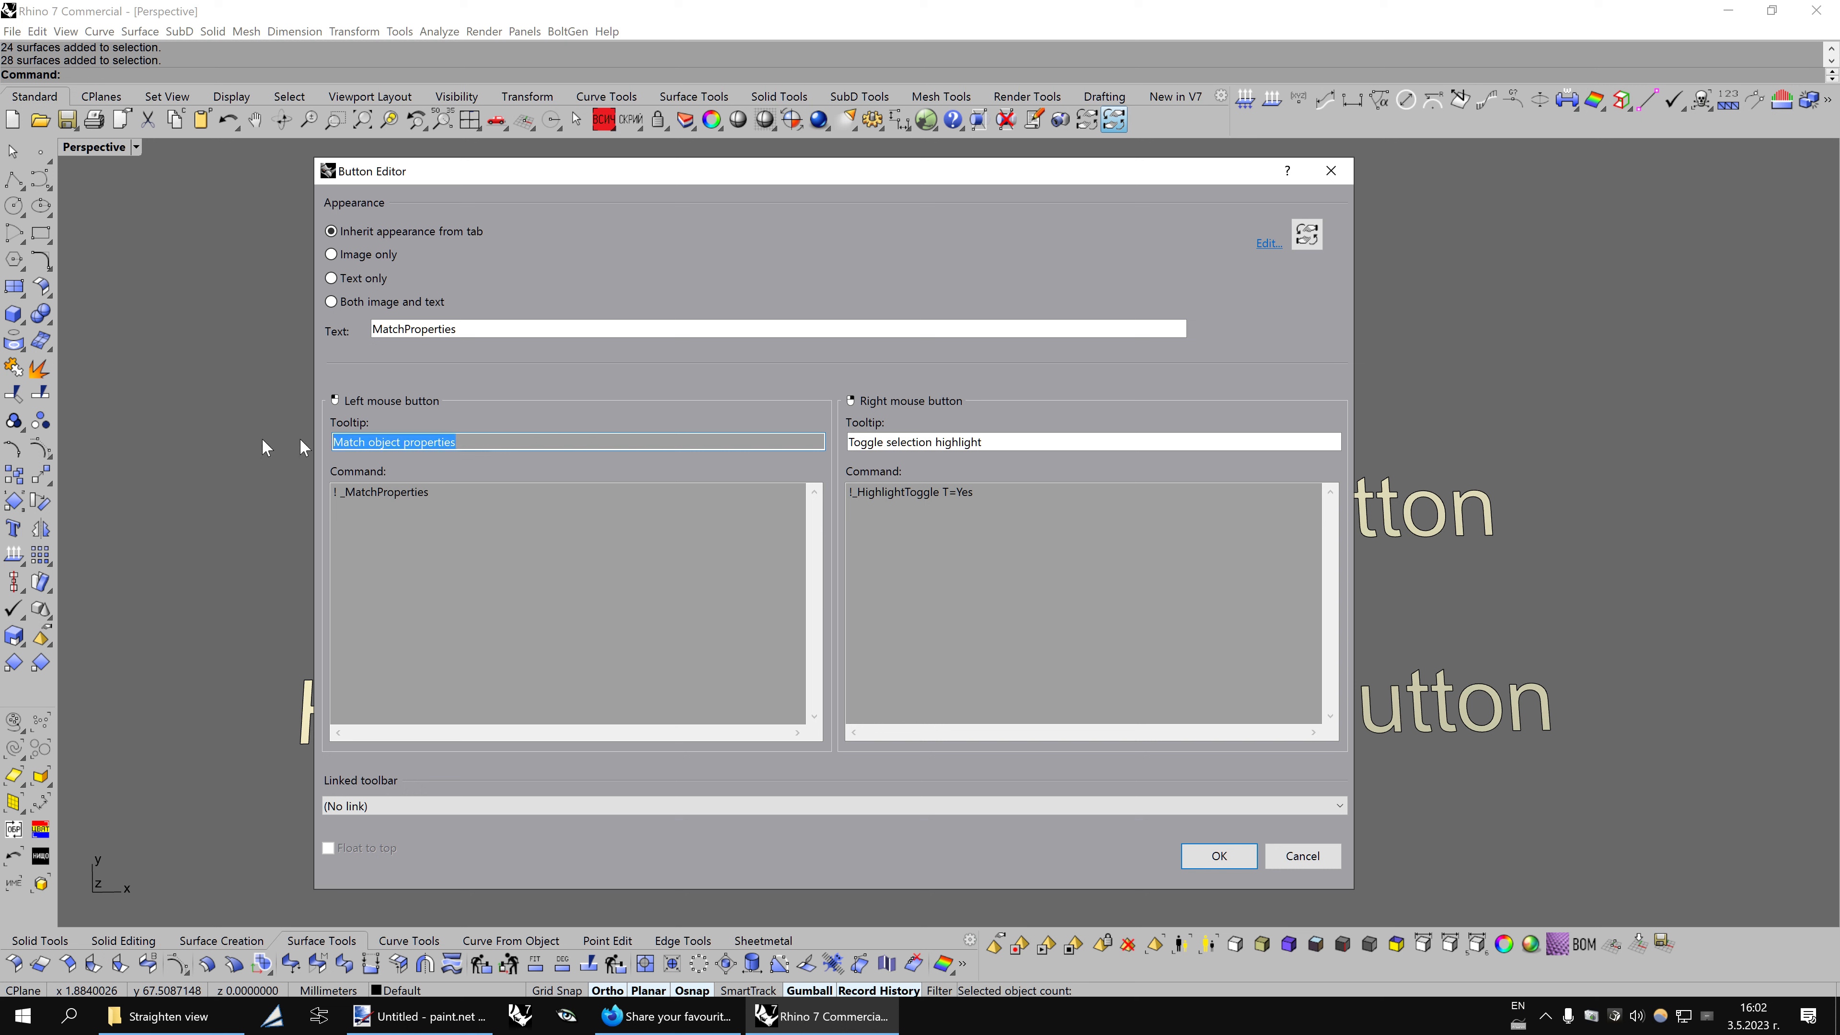
{"action": "key", "text": "Delete"}
{"action": "triple_click", "coordinate": [1027, 443]}
{"action": "key", "text": "Delete"}
{"action": "key", "text": "Tab"}
{"action": "key", "text": "Delete"}
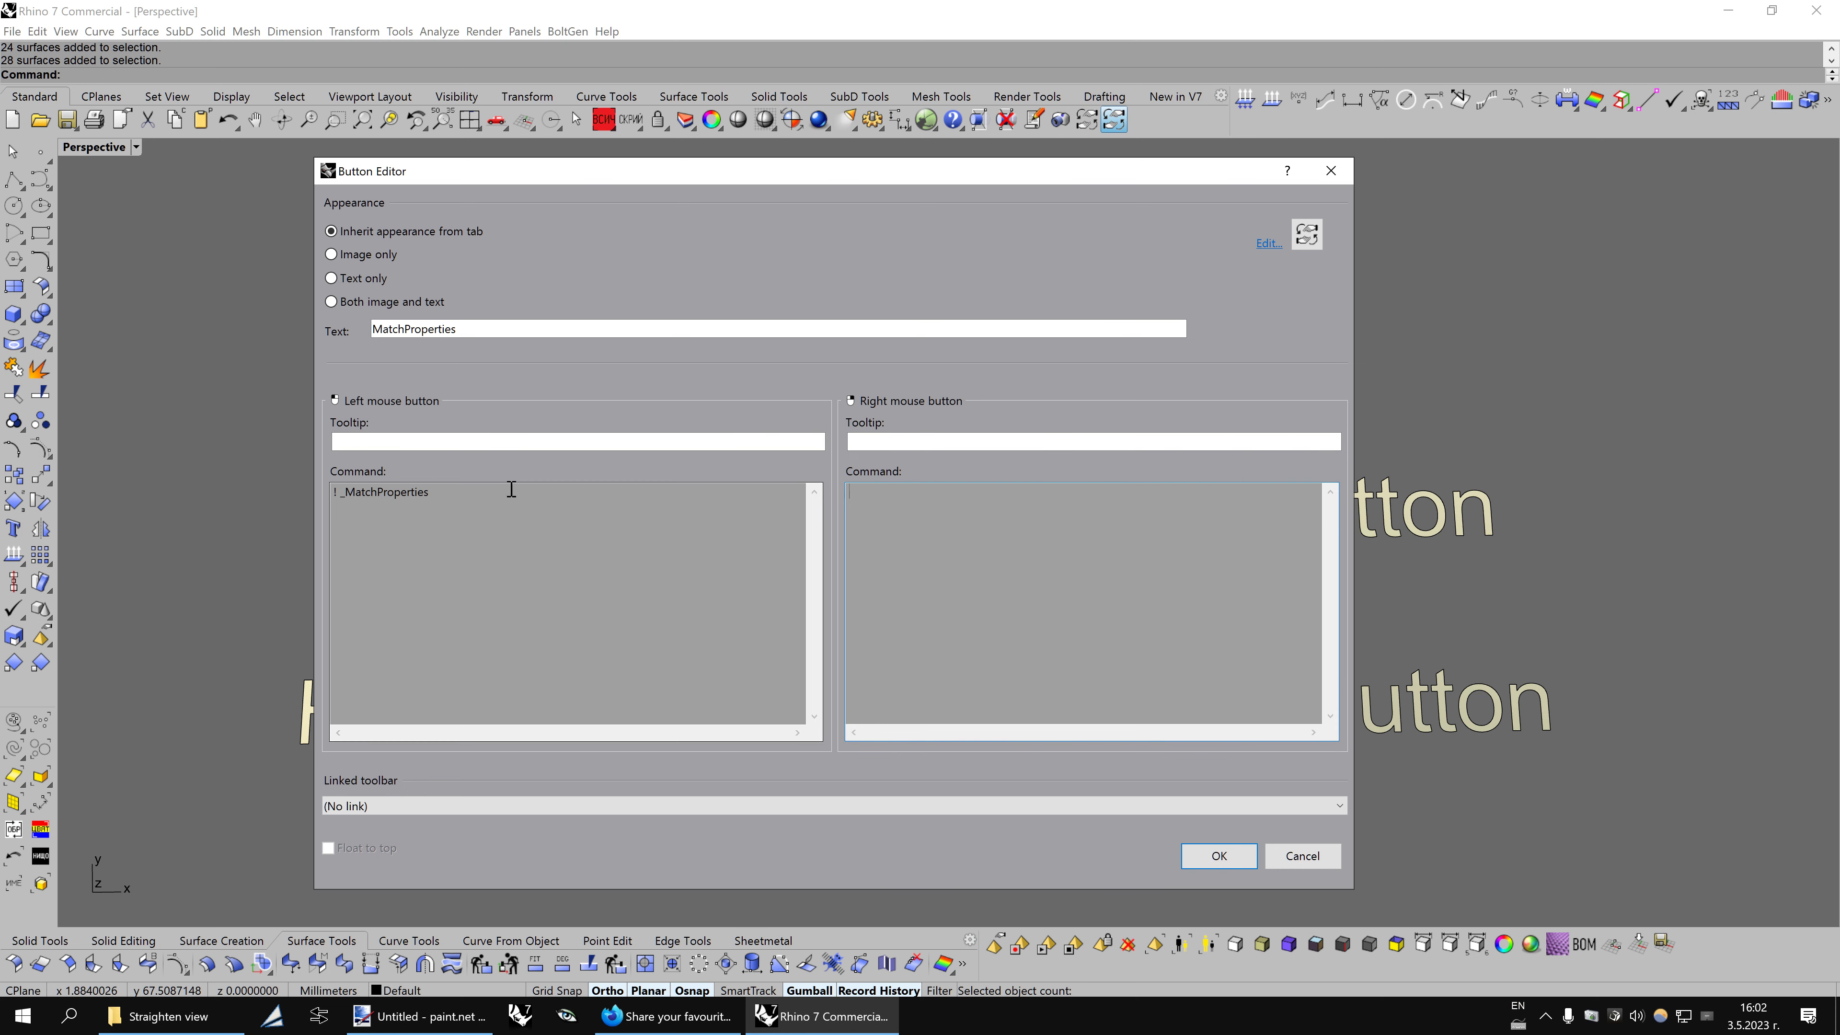
{"action": "left_click_drag", "start_coordinate": [510, 491], "coordinate": [234, 491]}
{"action": "key", "text": "Delete"}
Set left tooltip 'Straighten view' and left command _-RunPythonScript "ViewSetter.py"
{"action": "left_click", "coordinate": [402, 439]}
{"action": "type", "text": "Straighten view"}
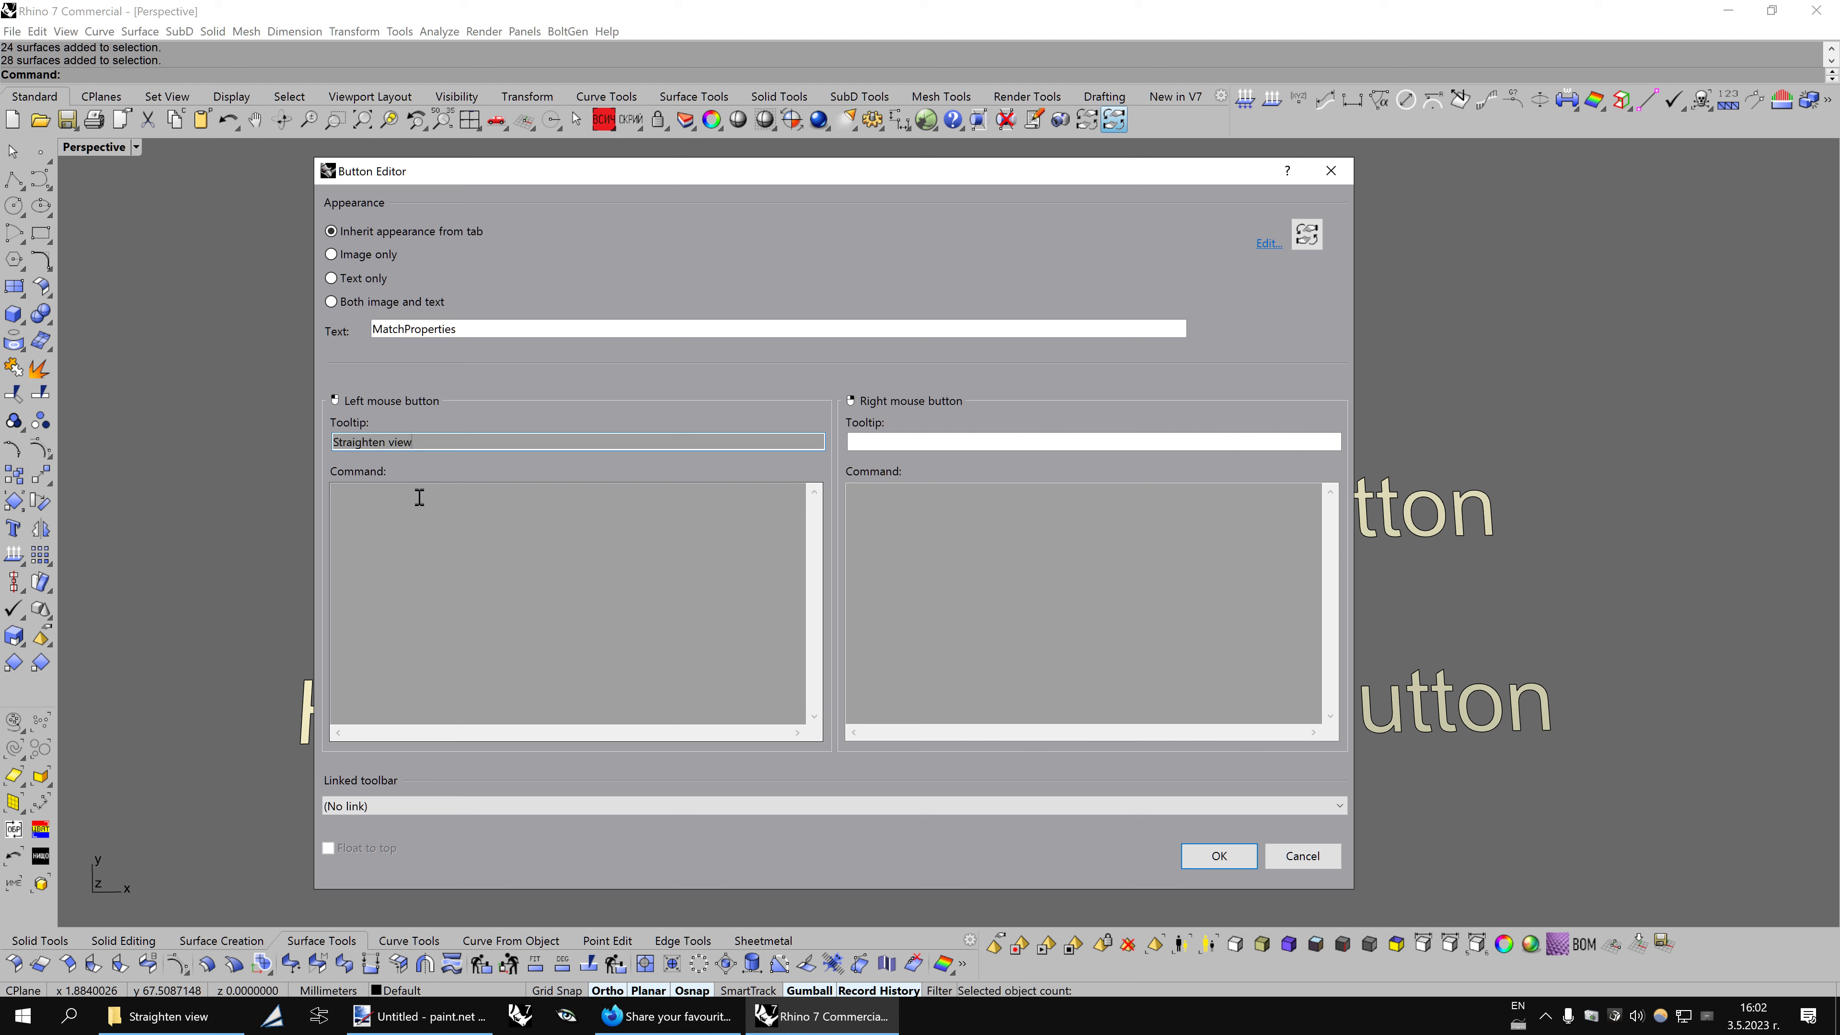
{"action": "left_click", "coordinate": [418, 518]}
{"action": "type", "text": "_-RunPythonScript \""}
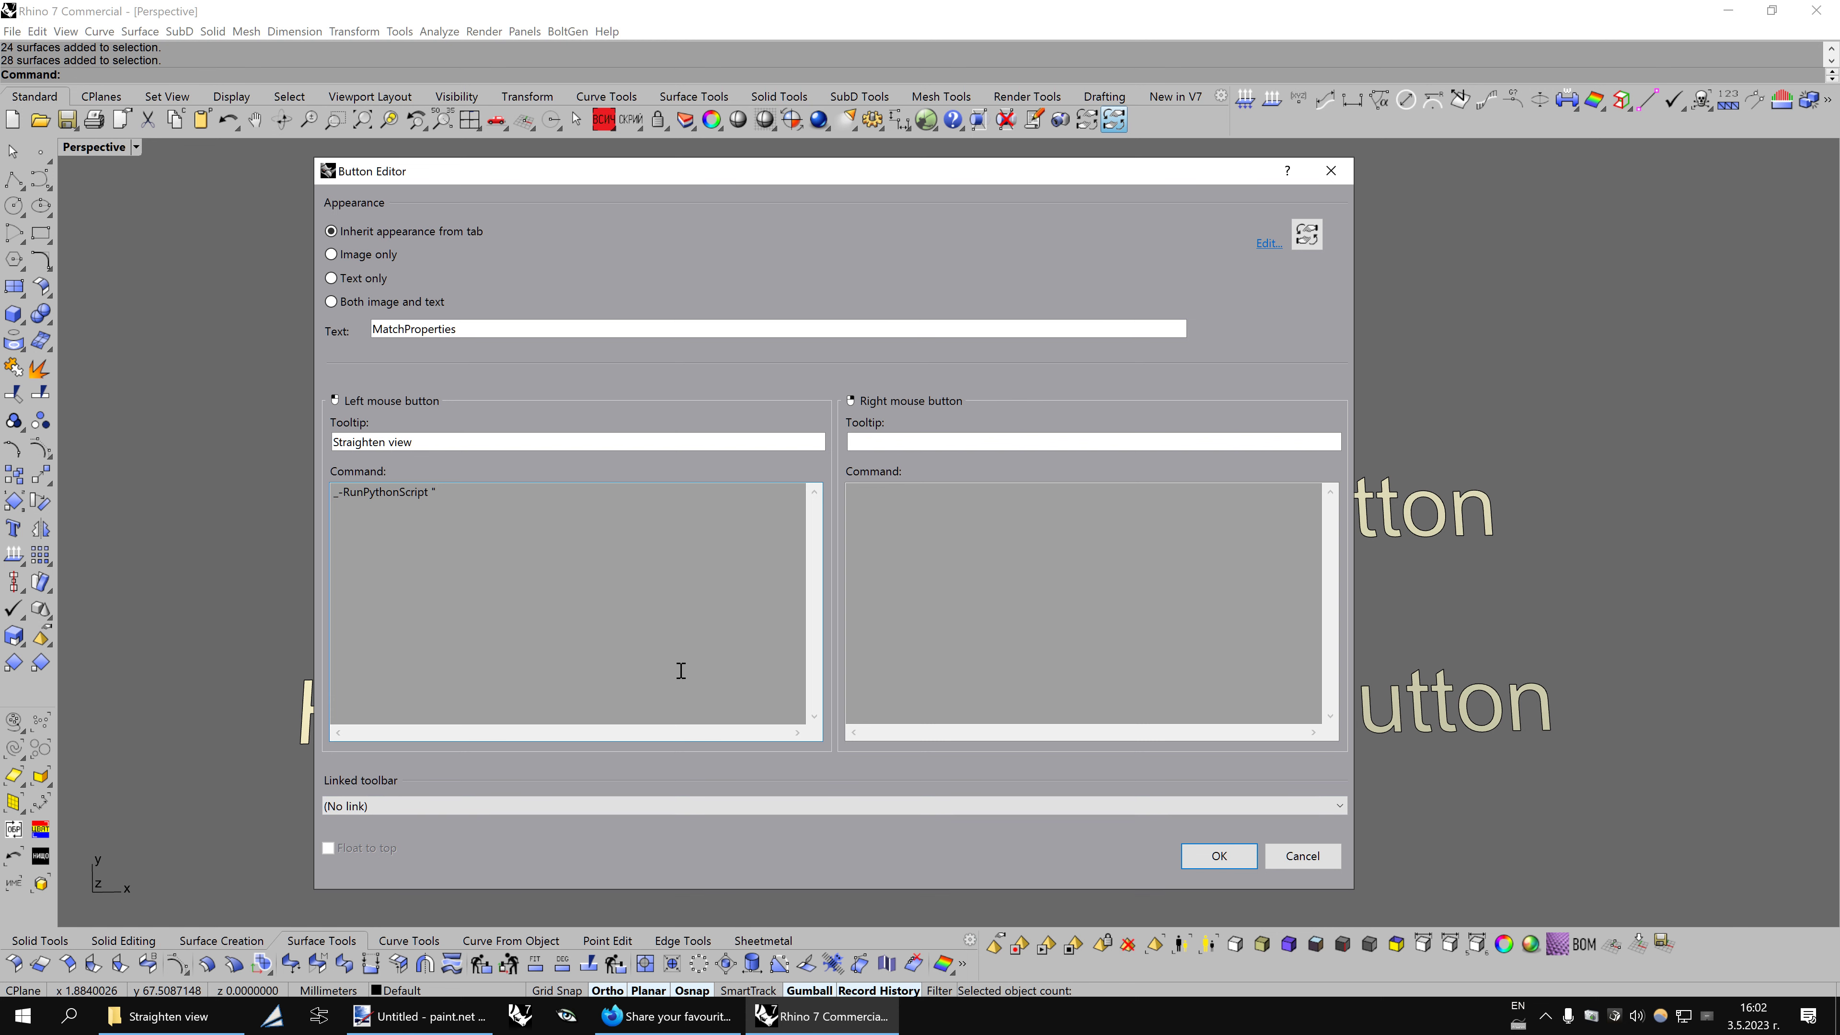
{"action": "type", "text": "ViewSetter.py"}
Copy the Straighten view folder path from Explorer's address bar and return to the editor
{"action": "left_click", "coordinate": [168, 1016]}
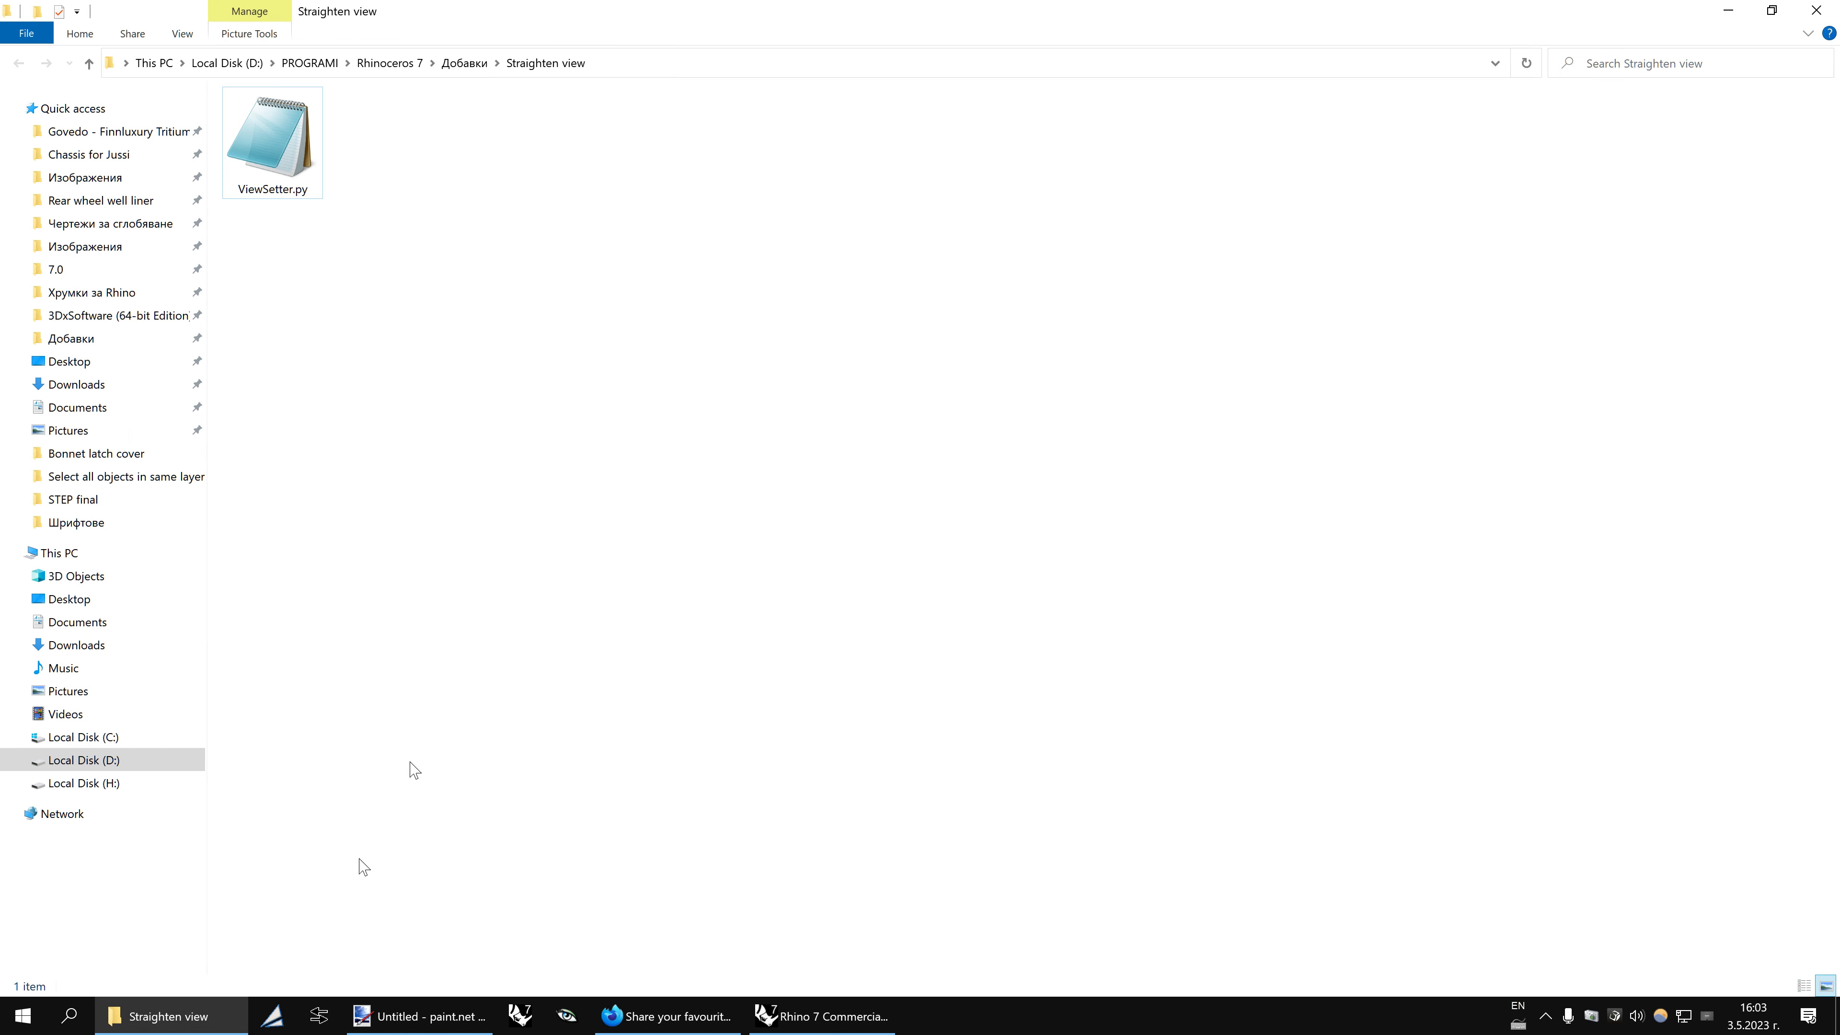
{"action": "left_click", "coordinate": [631, 67]}
{"action": "right_click", "coordinate": [365, 60]}
{"action": "left_click", "coordinate": [436, 115]}
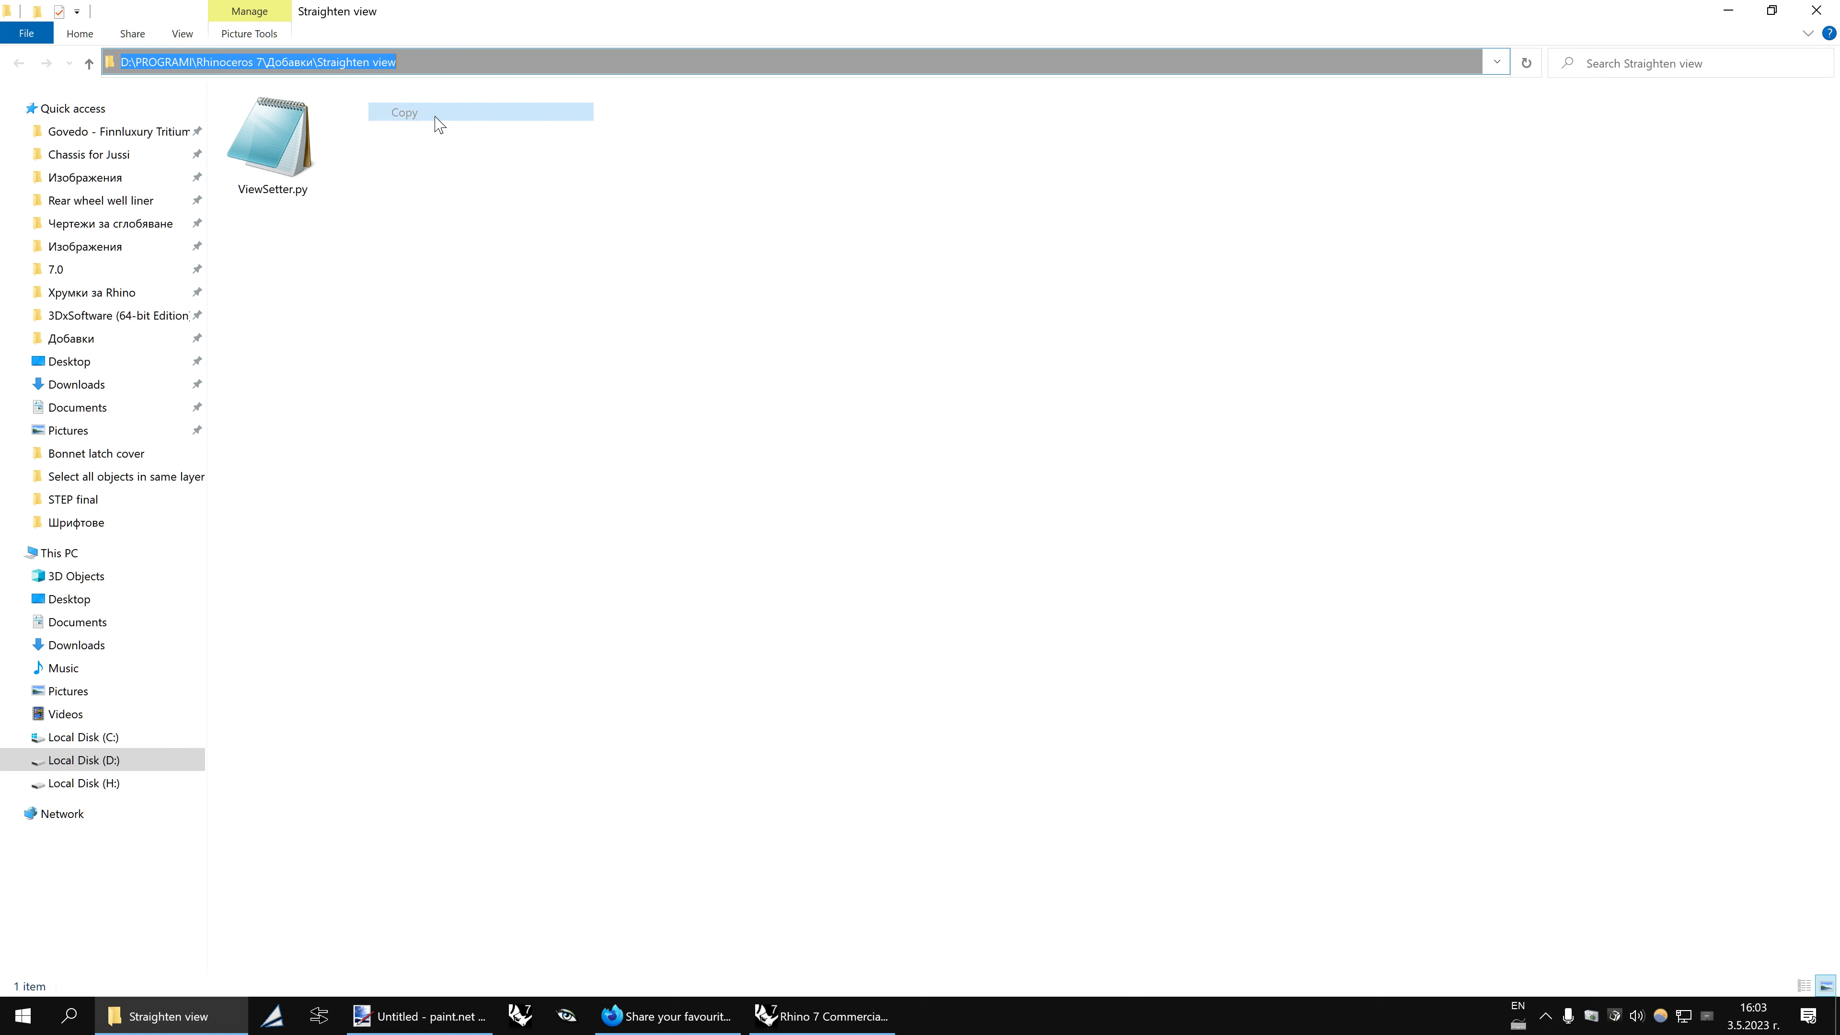
{"action": "left_click", "coordinate": [844, 876]}
{"action": "left_click", "coordinate": [822, 1016]}
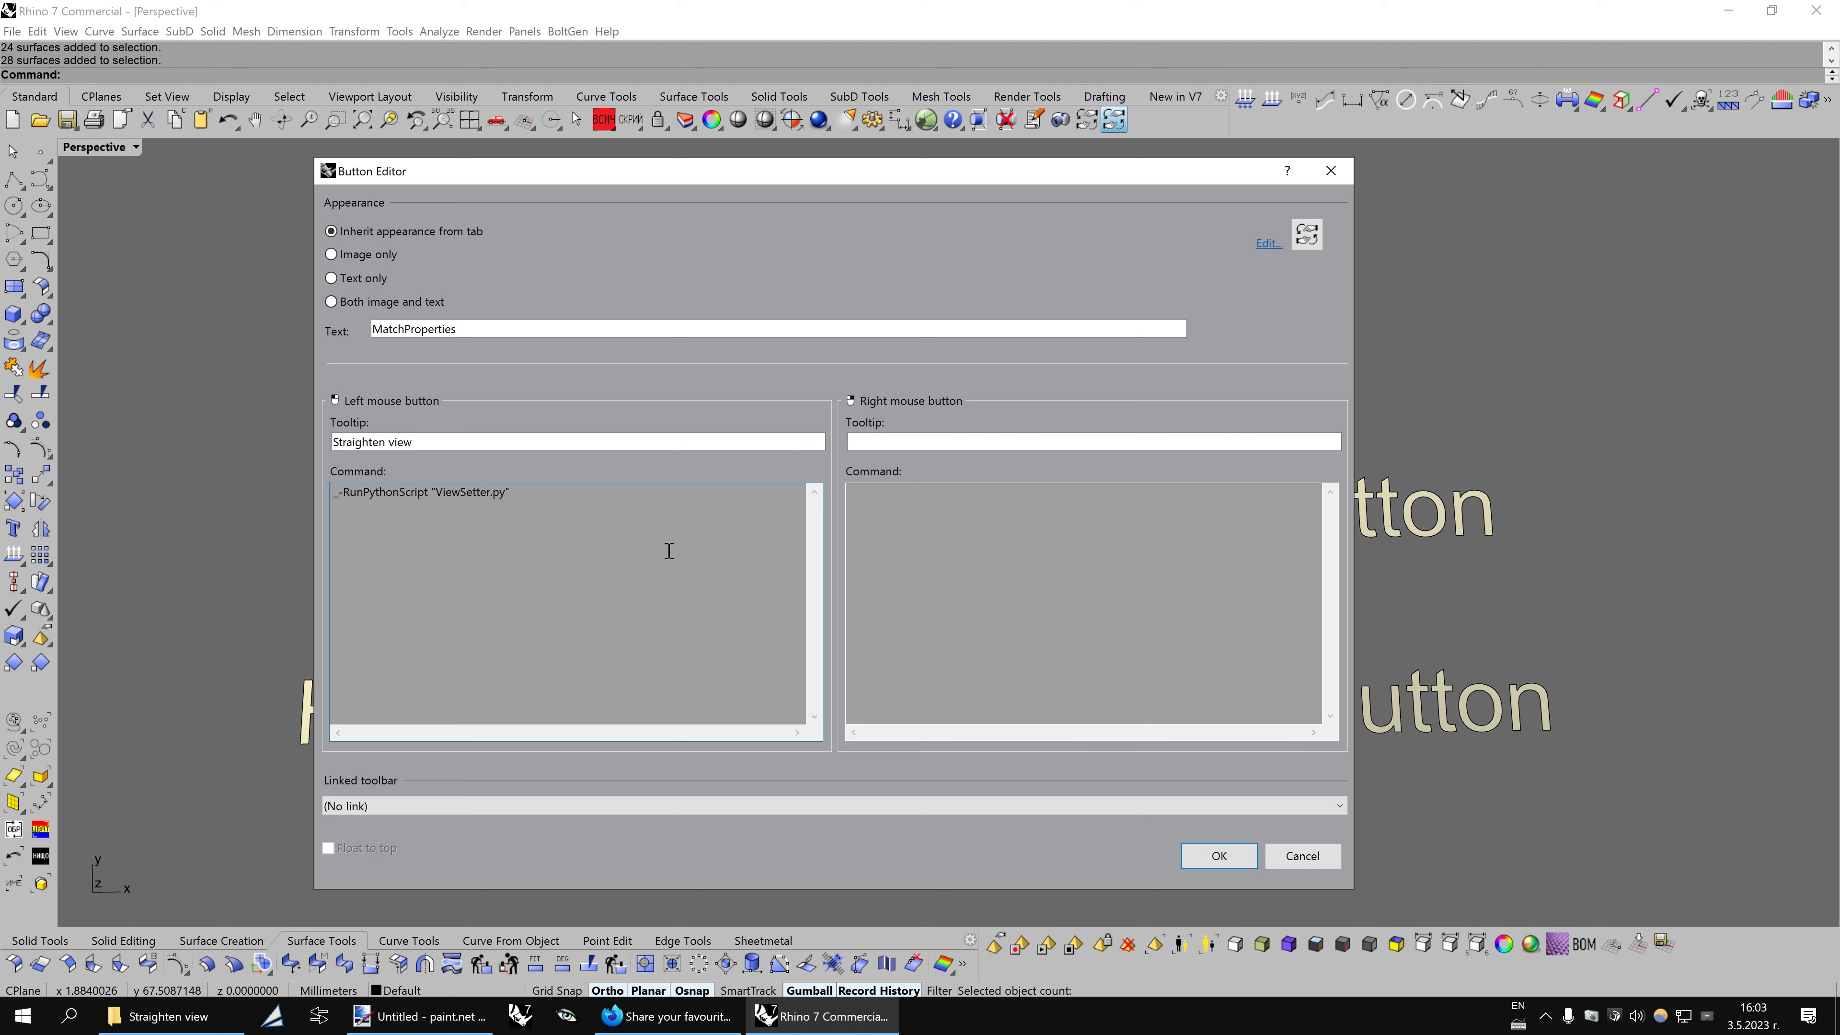
Complete the command path to D:\PROGRAMI\Rhinoceros 7\Добавки\Straighten view\ViewSetter.py and edit the 32 × 32 icon
{"action": "key", "text": "ctrl+v"}
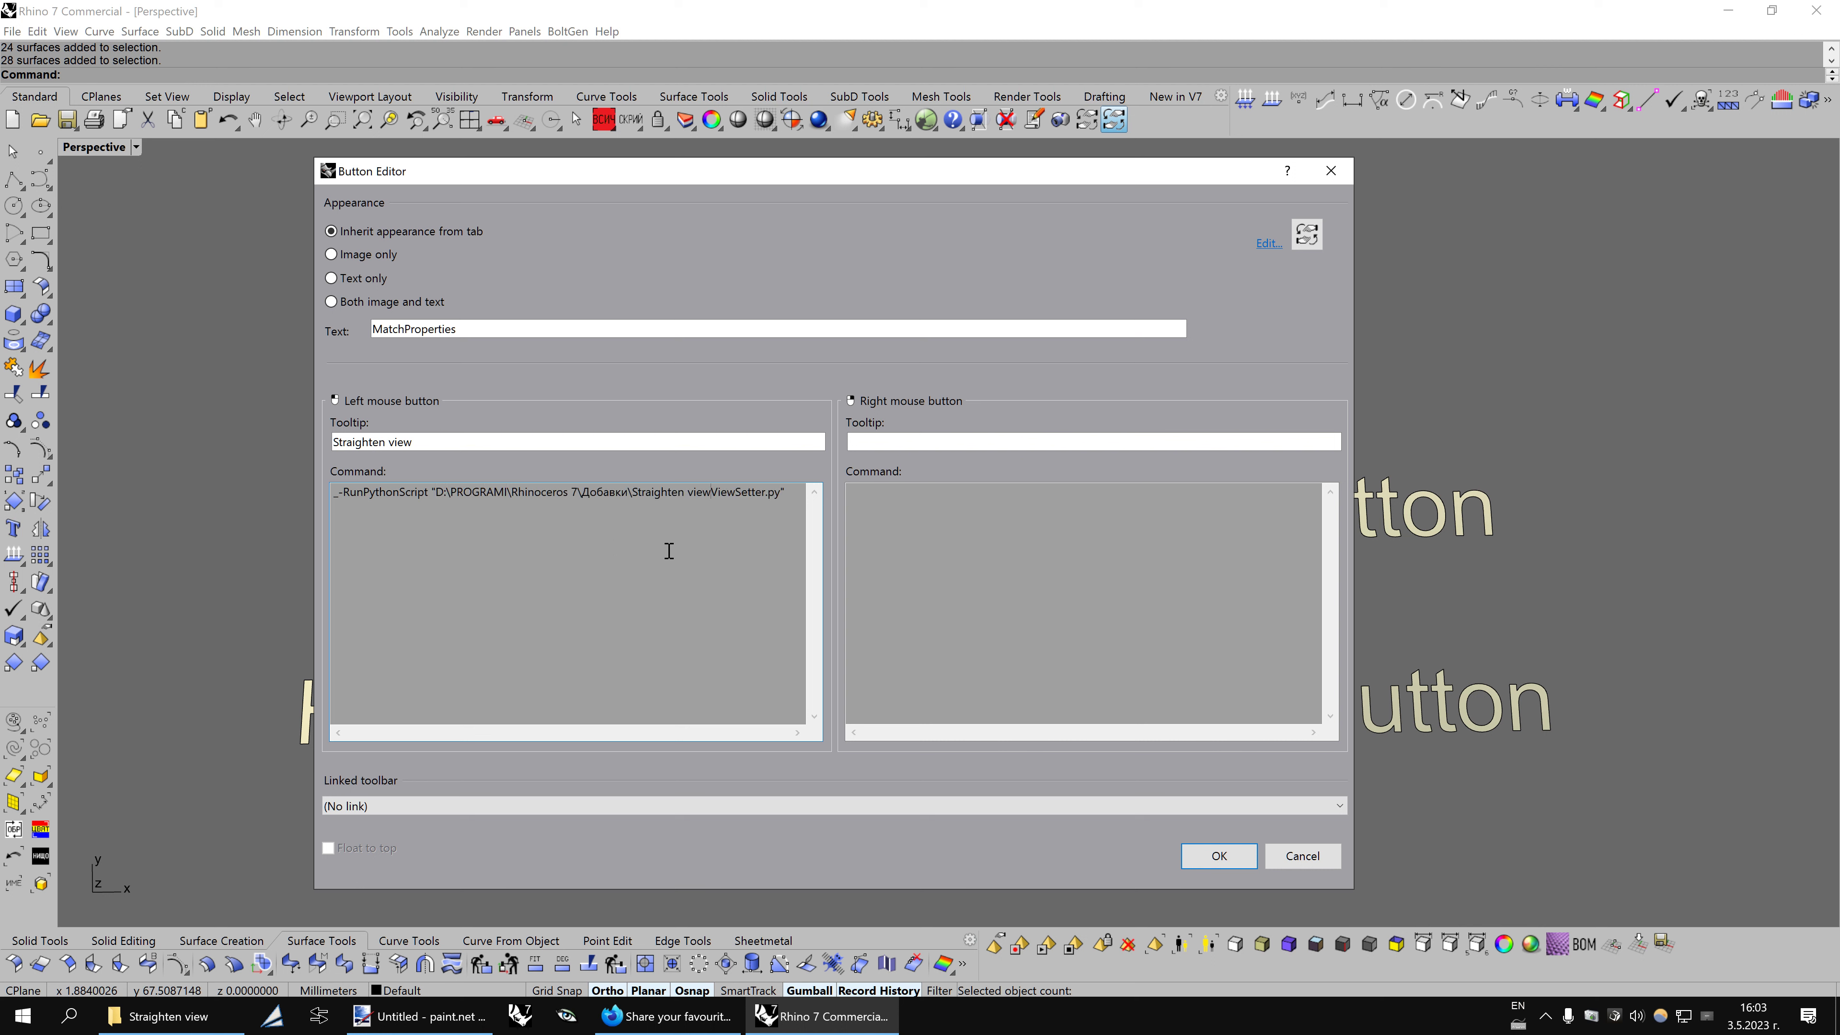
{"action": "type", "text": "\\"}
{"action": "left_click", "coordinate": [1268, 247]}
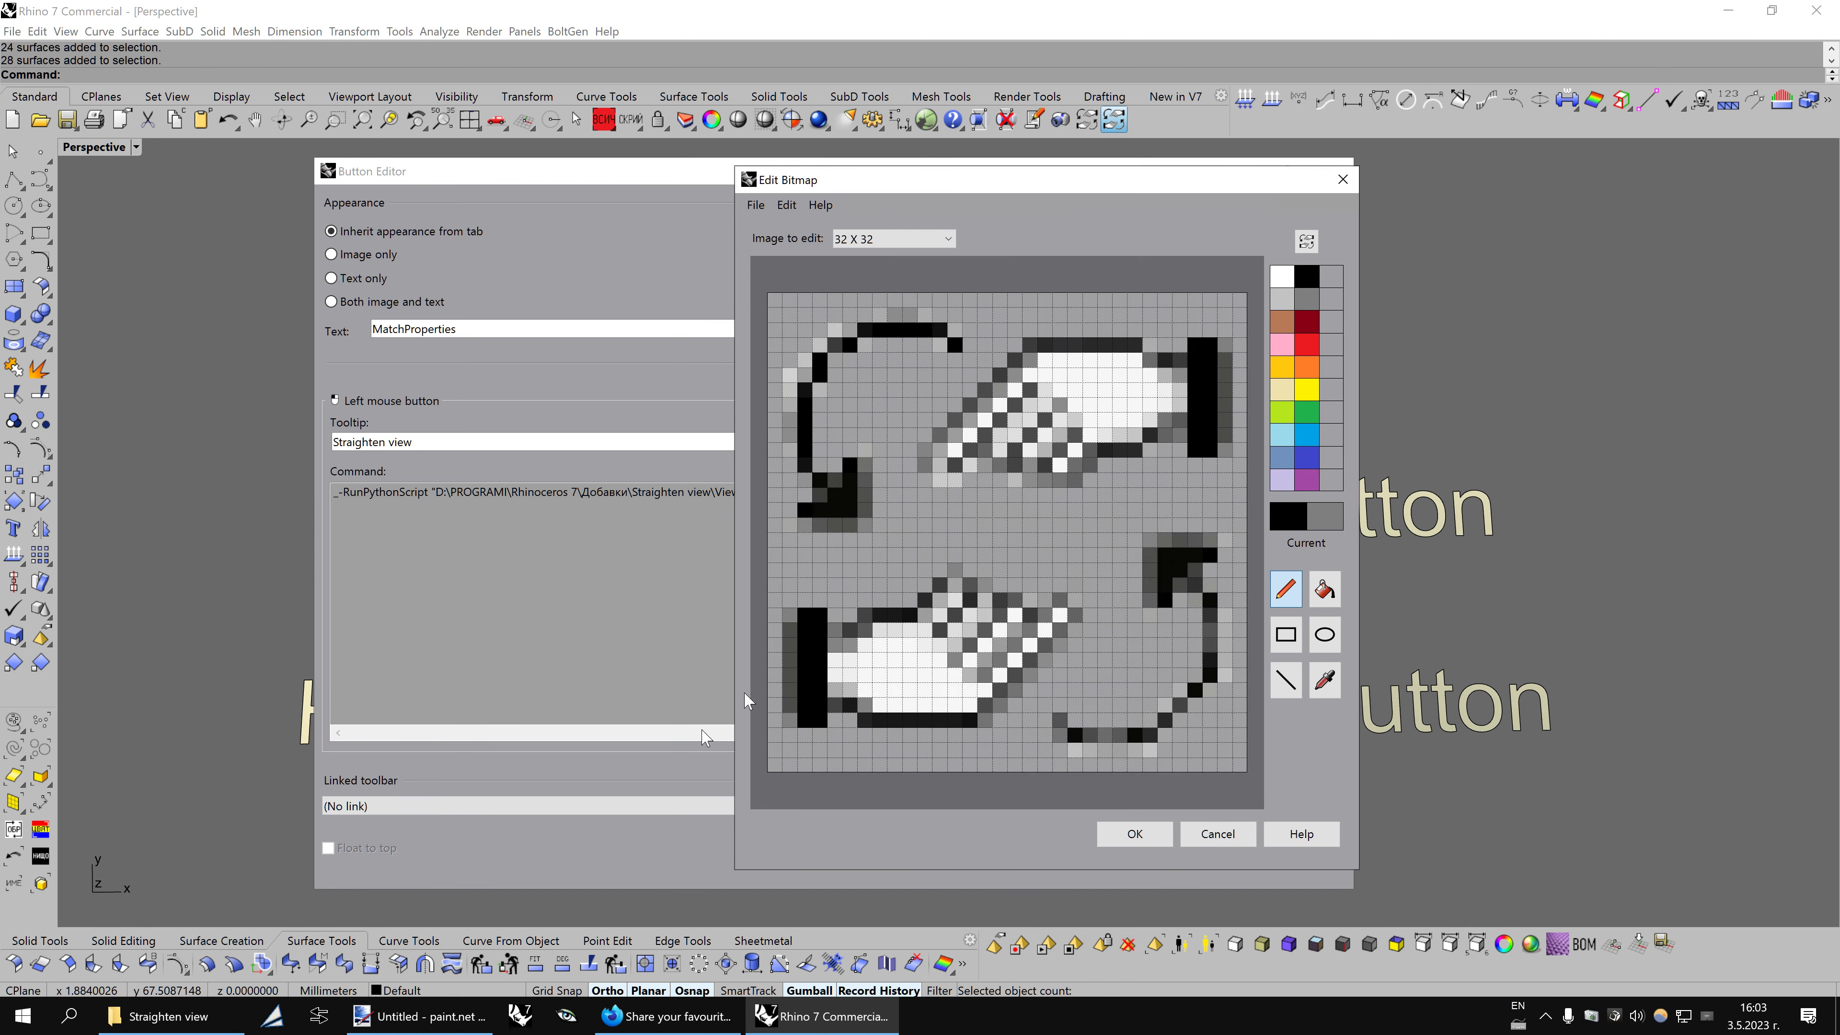
View the getpaint.net homepage in Firefox, then bring the Paint.NET window forward
{"action": "left_click", "coordinate": [666, 1017]}
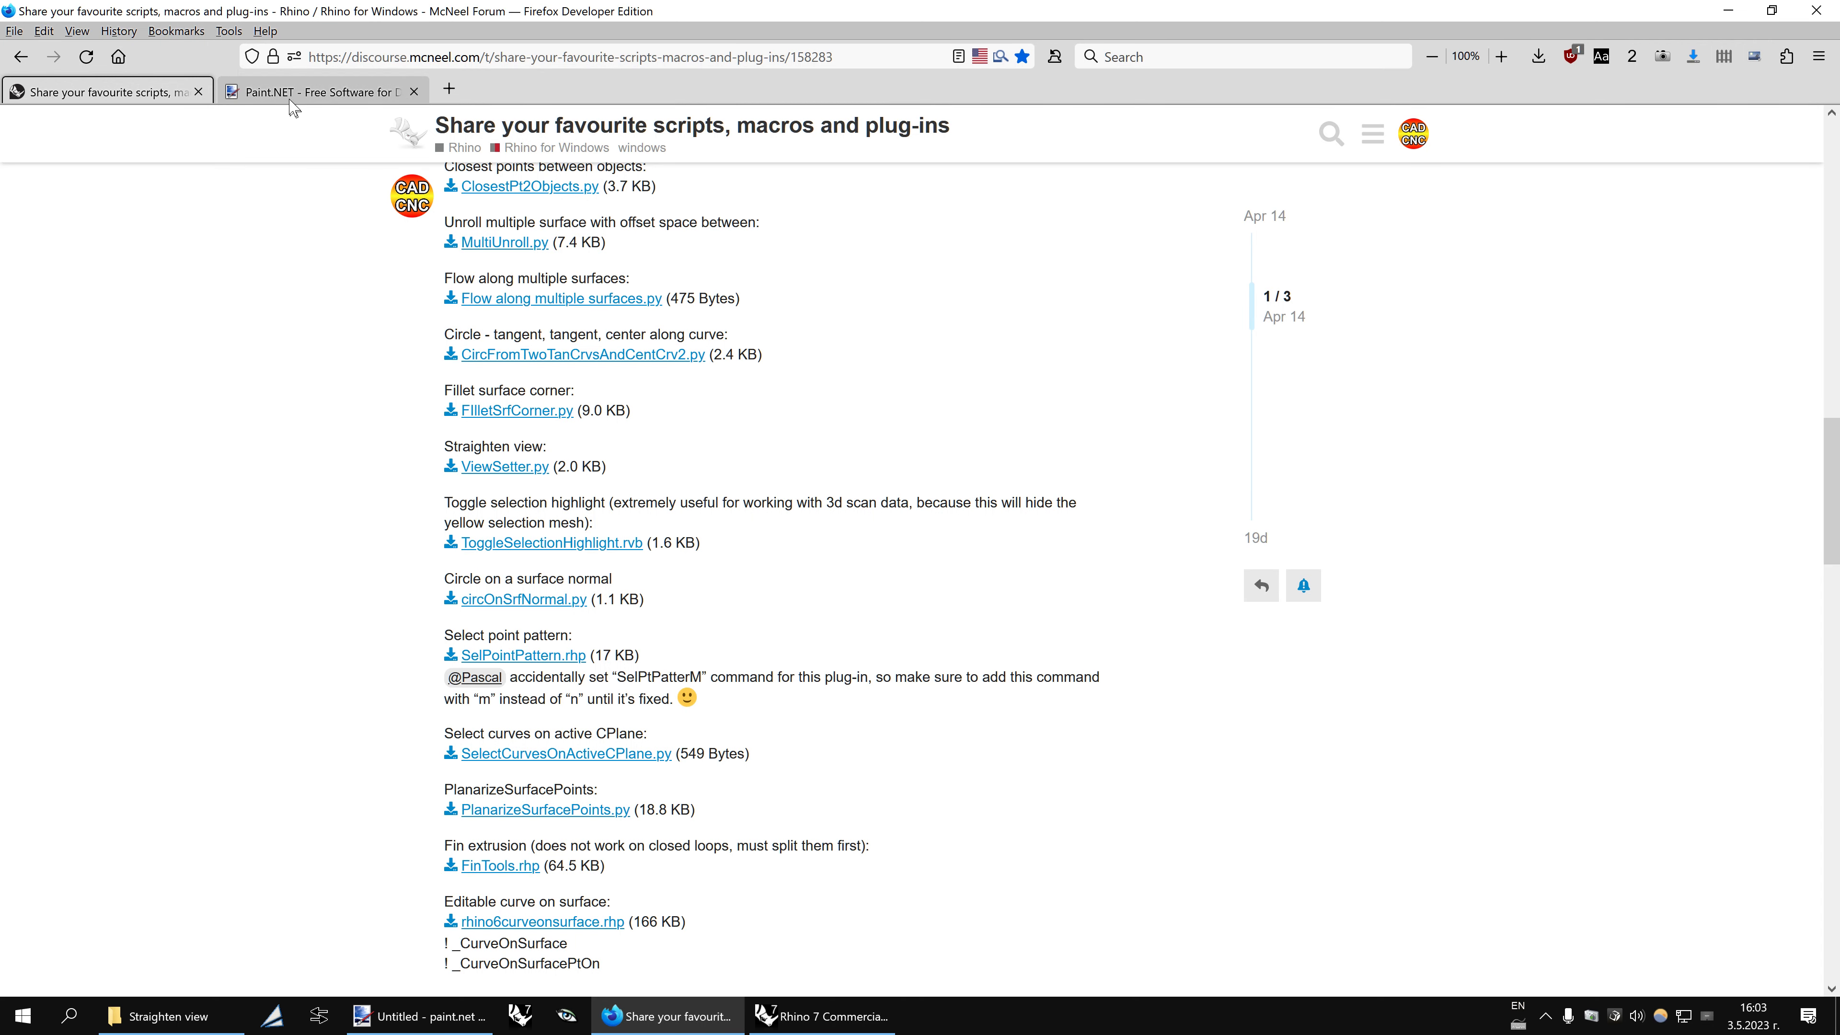
{"action": "left_click", "coordinate": [318, 91]}
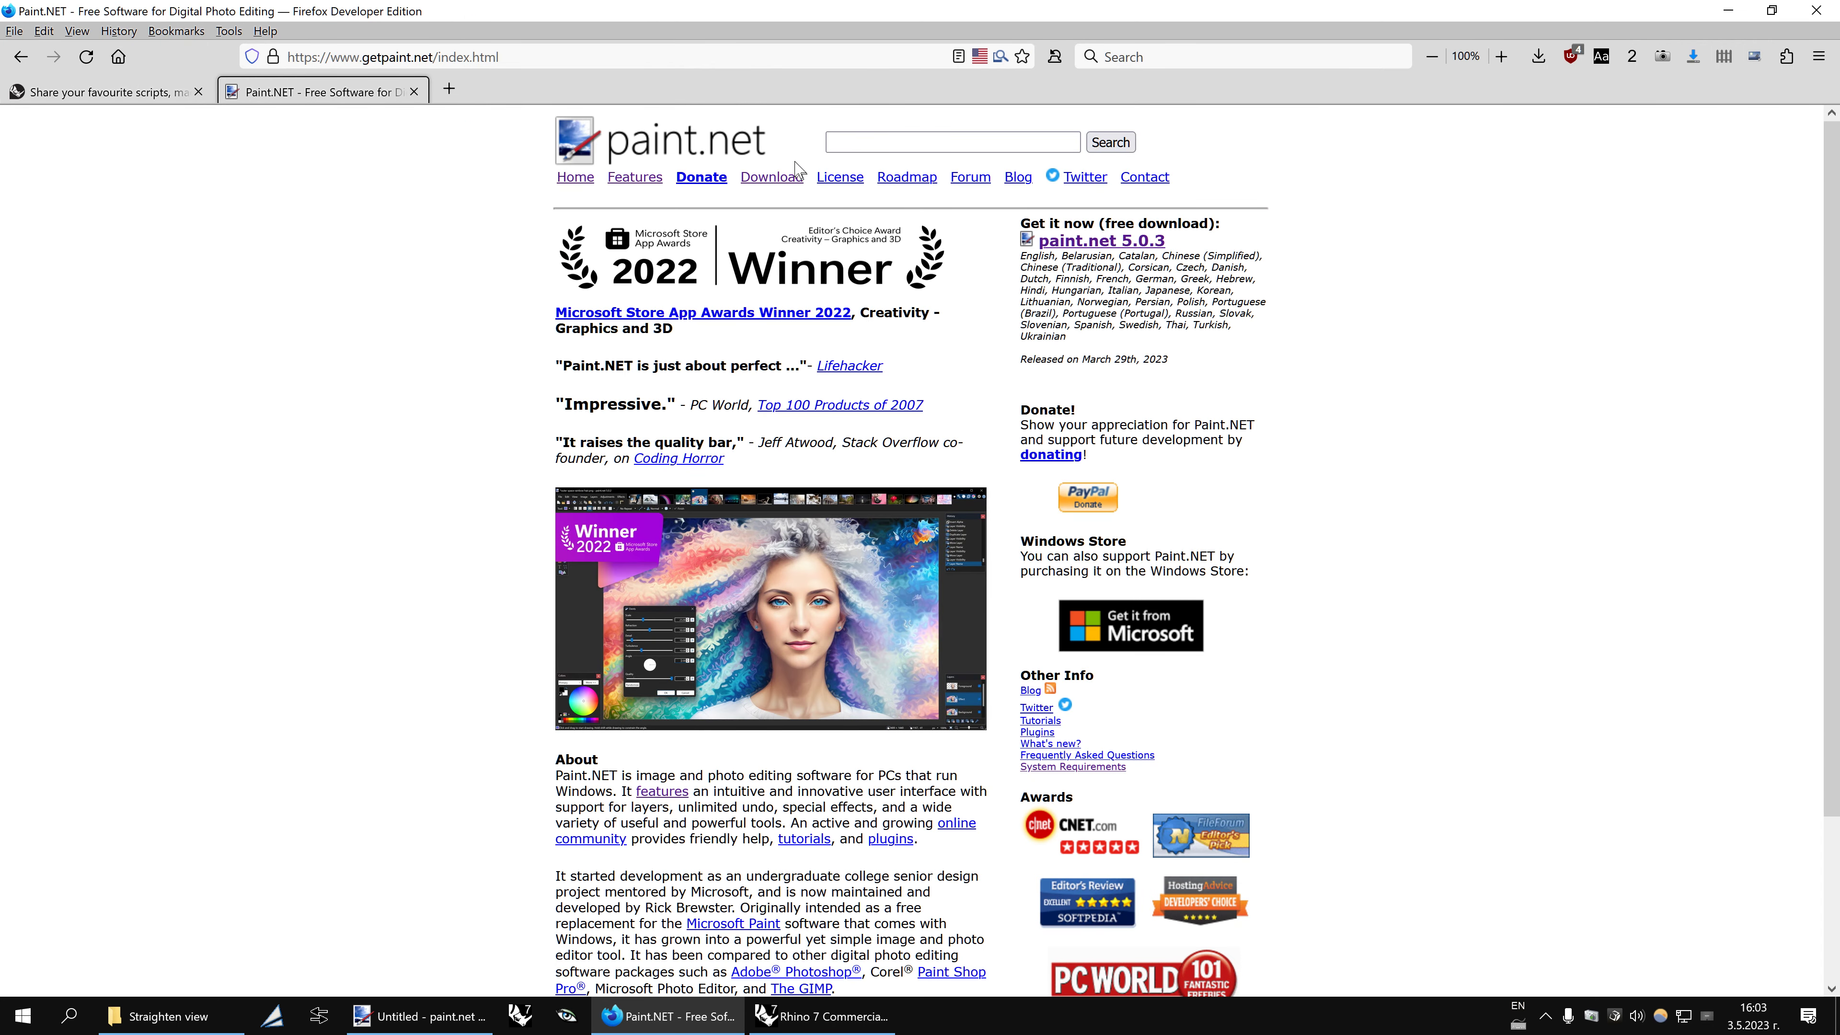
{"action": "left_click_drag", "start_coordinate": [571, 63], "coordinate": [272, 45]}
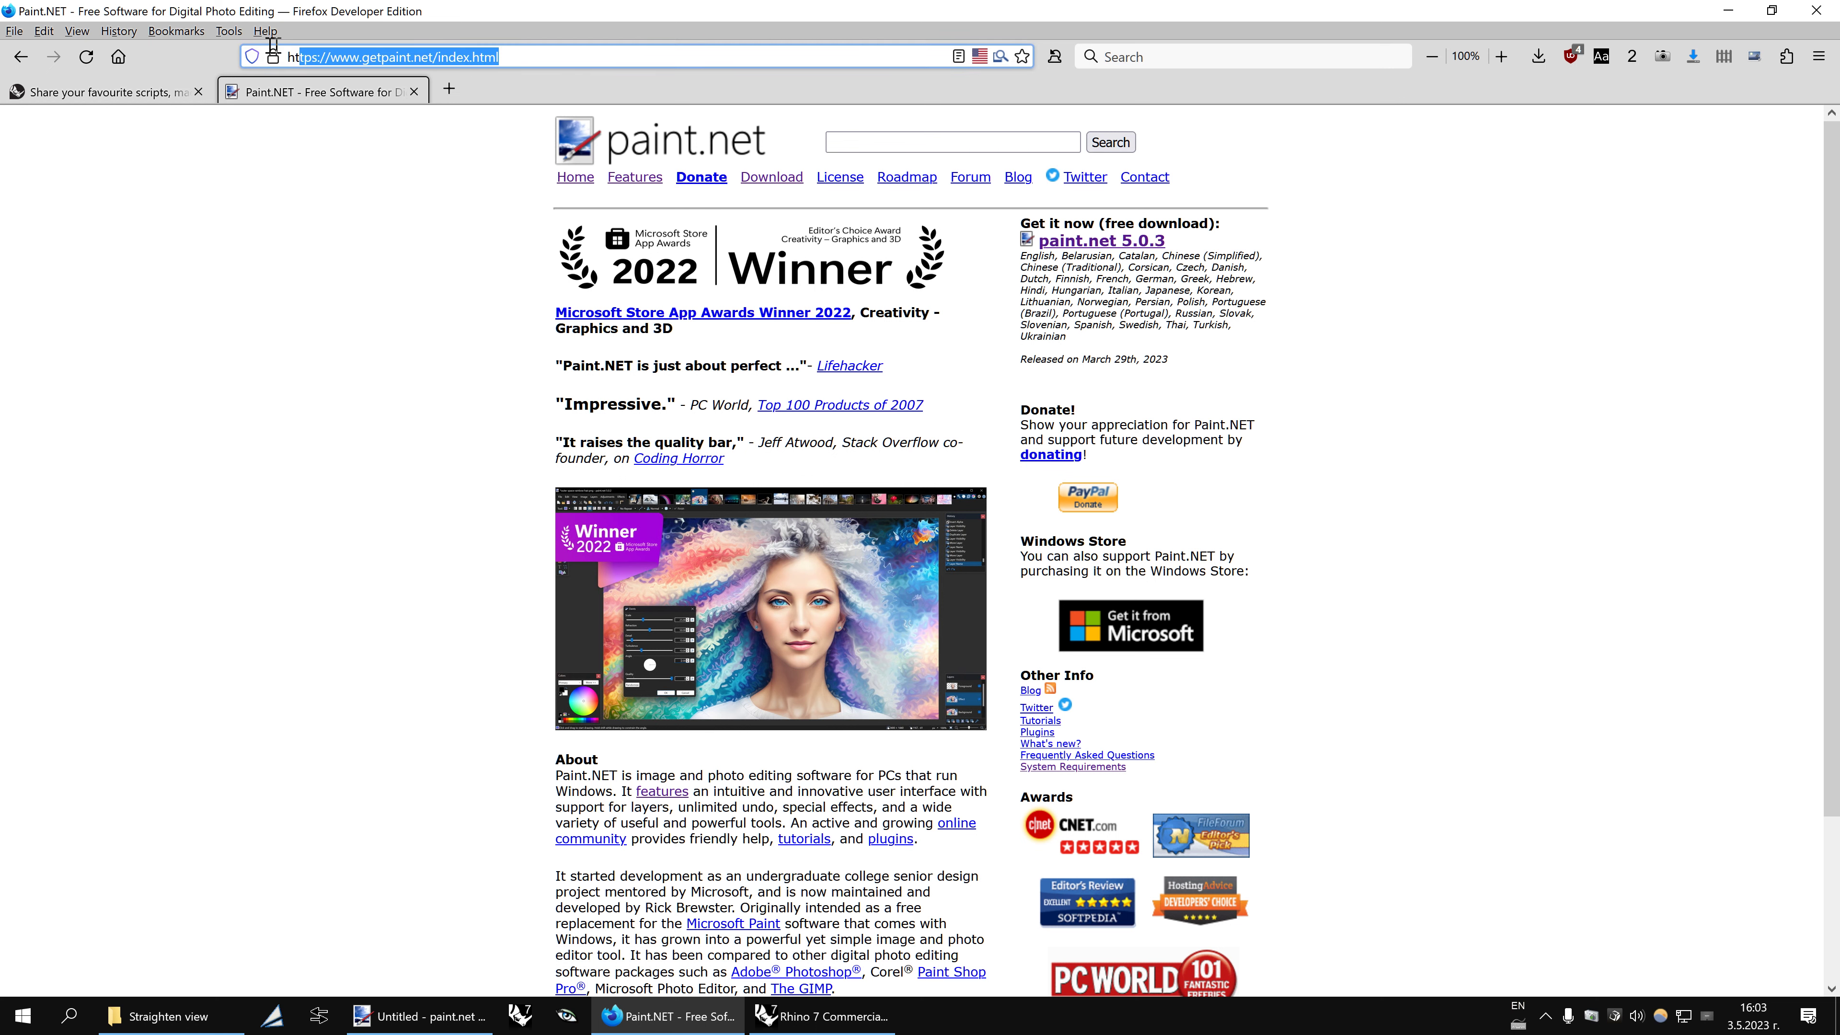
{"action": "left_click", "coordinate": [415, 220]}
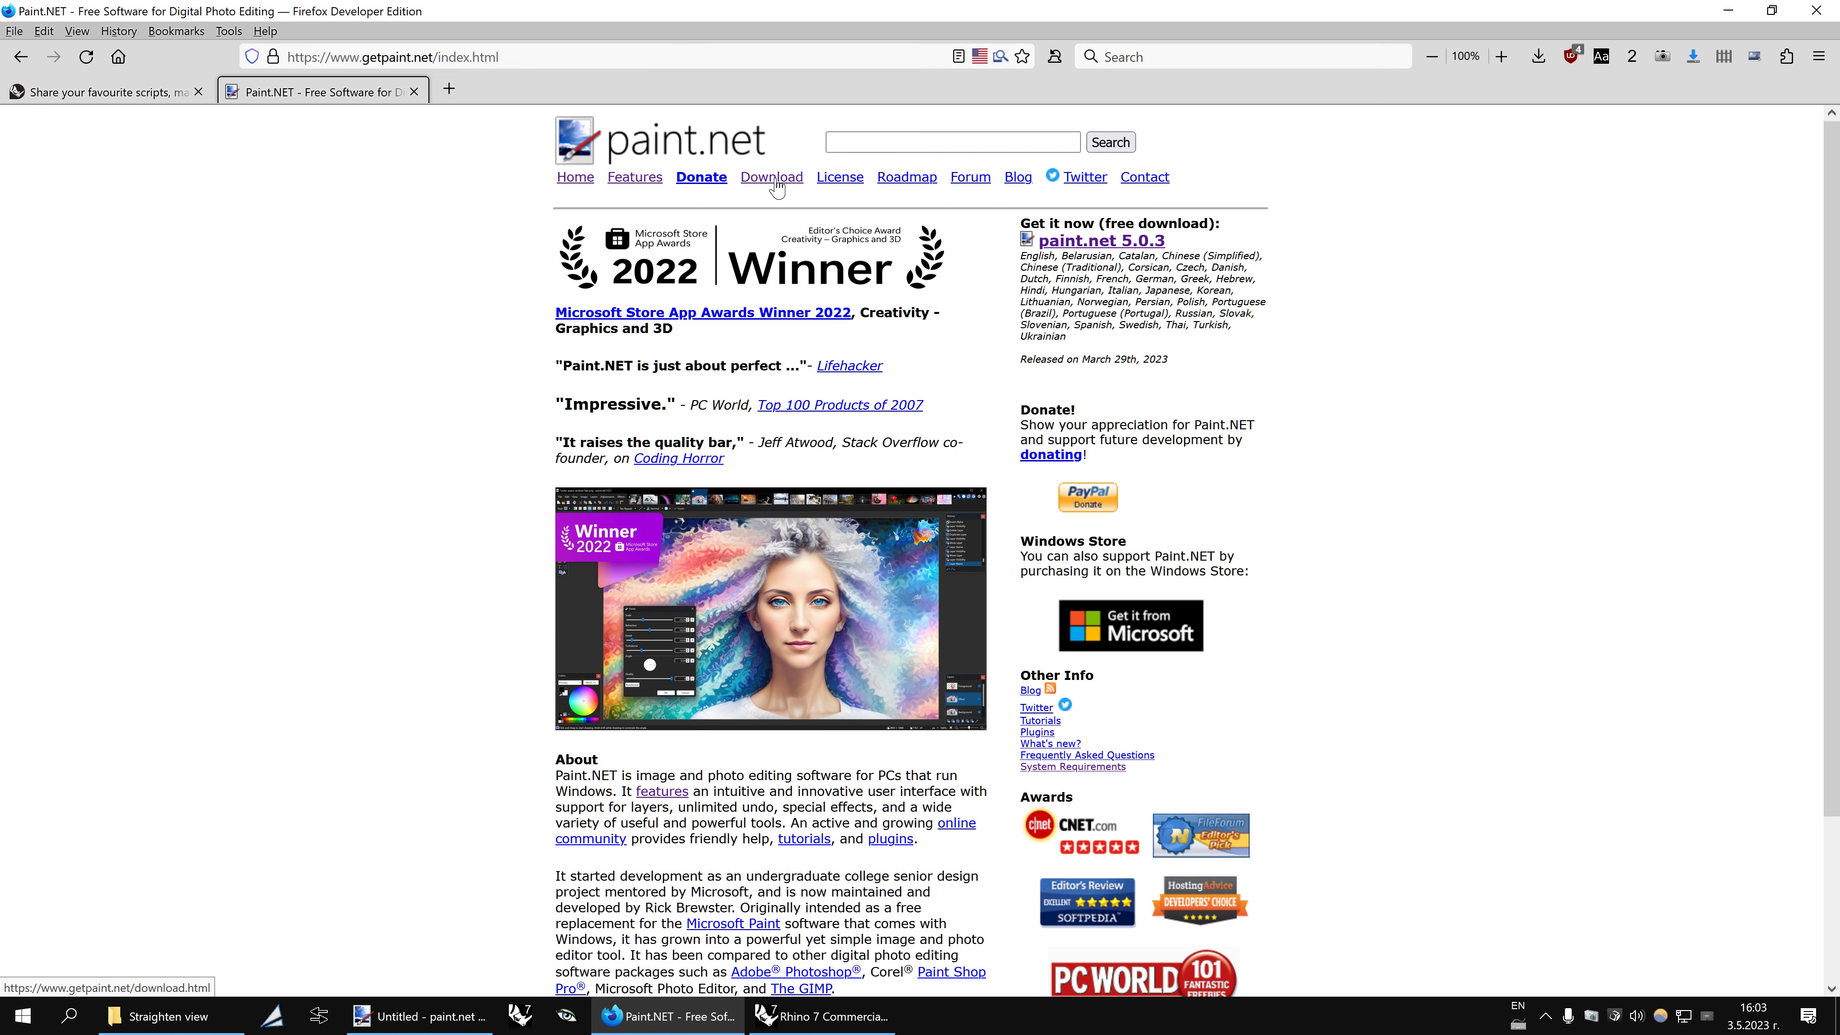
{"action": "mouse_move", "coordinate": [420, 1016]}
{"action": "left_click", "coordinate": [471, 934]}
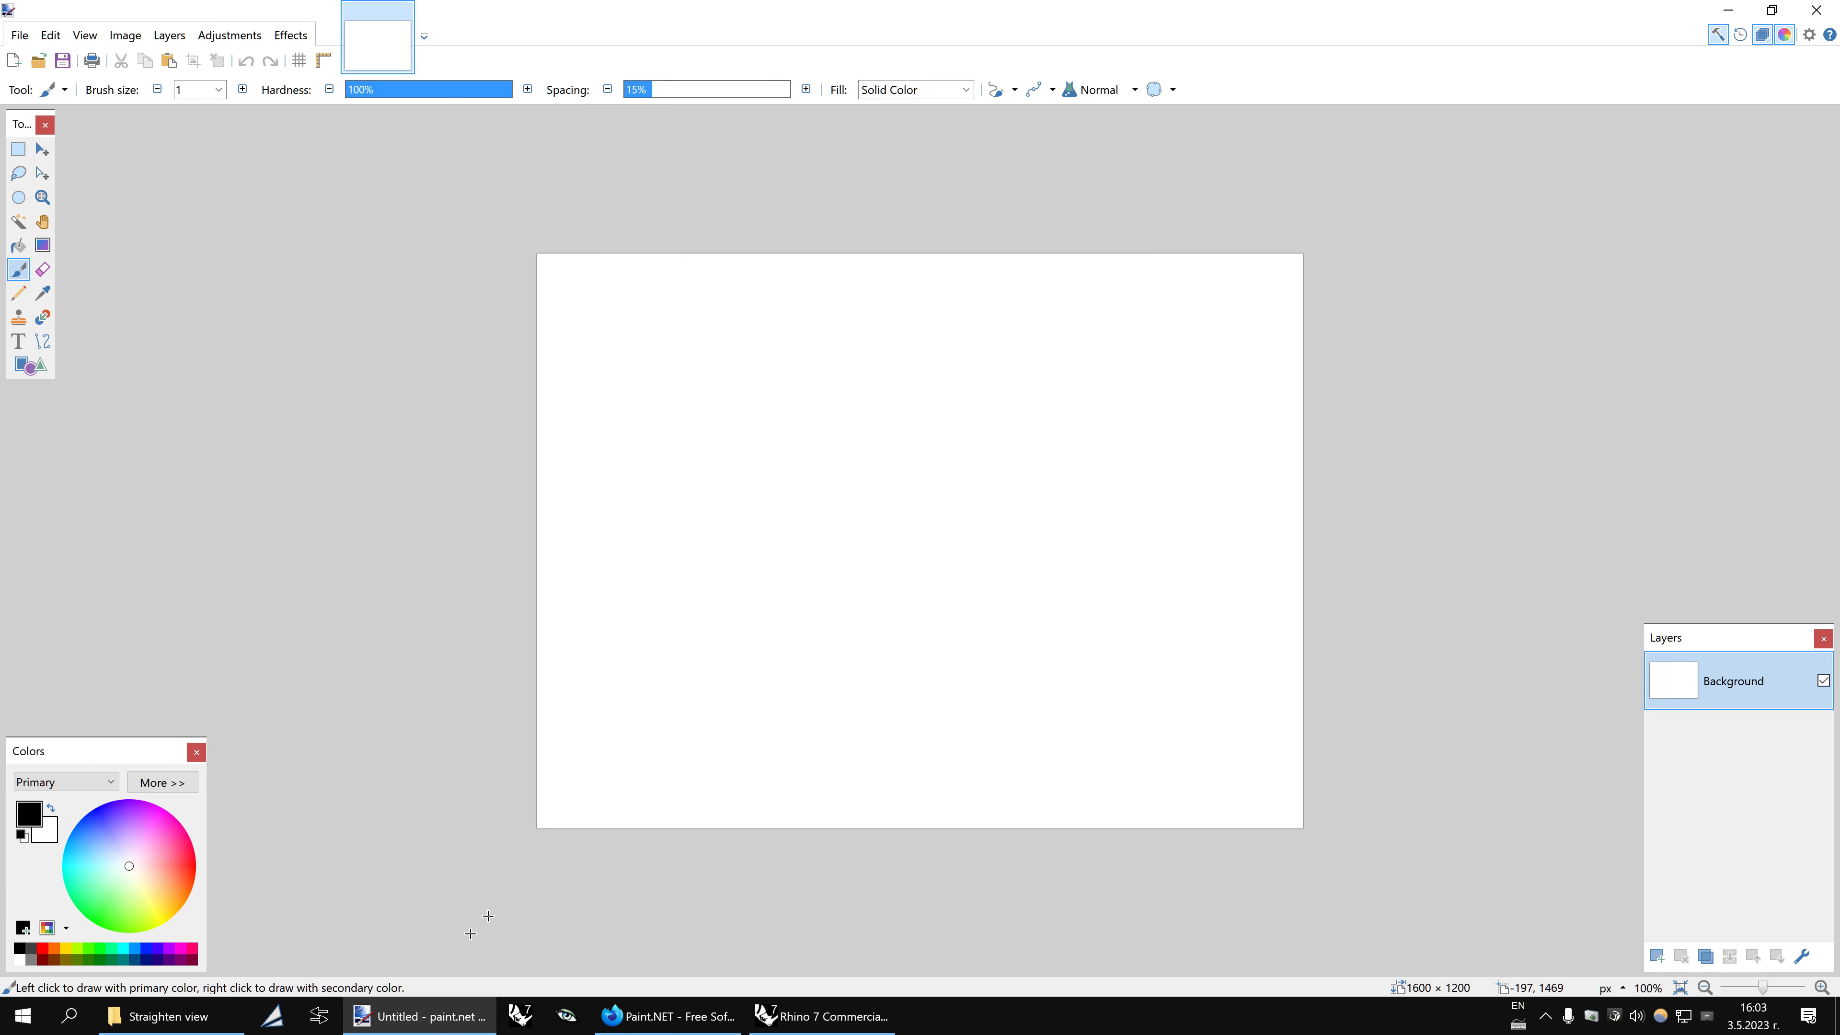
Change the Paint.NET canvas size from 1600 × 1200 to 32 × 32 pixels
{"action": "left_click", "coordinate": [139, 36]}
{"action": "left_click", "coordinate": [210, 108]}
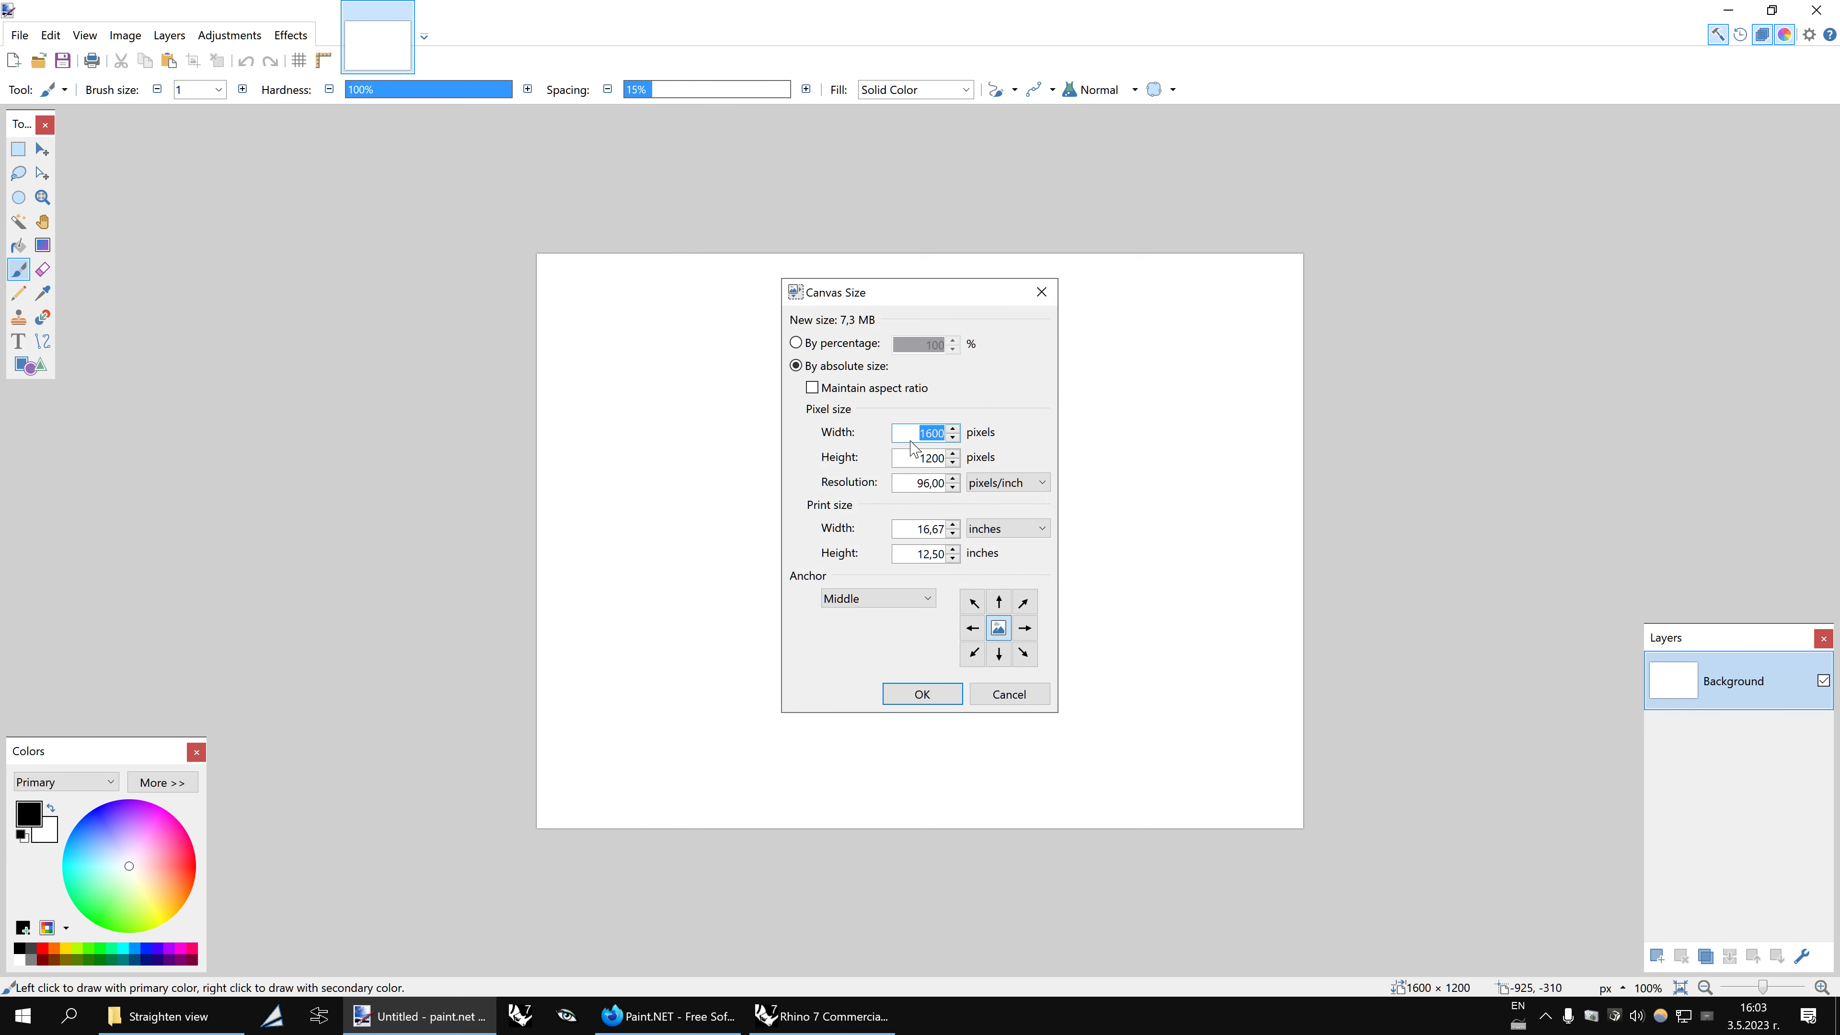
{"action": "type", "text": "32"}
{"action": "double_click", "coordinate": [916, 457]}
{"action": "type", "text": "32"}
{"action": "left_click", "coordinate": [822, 1015]}
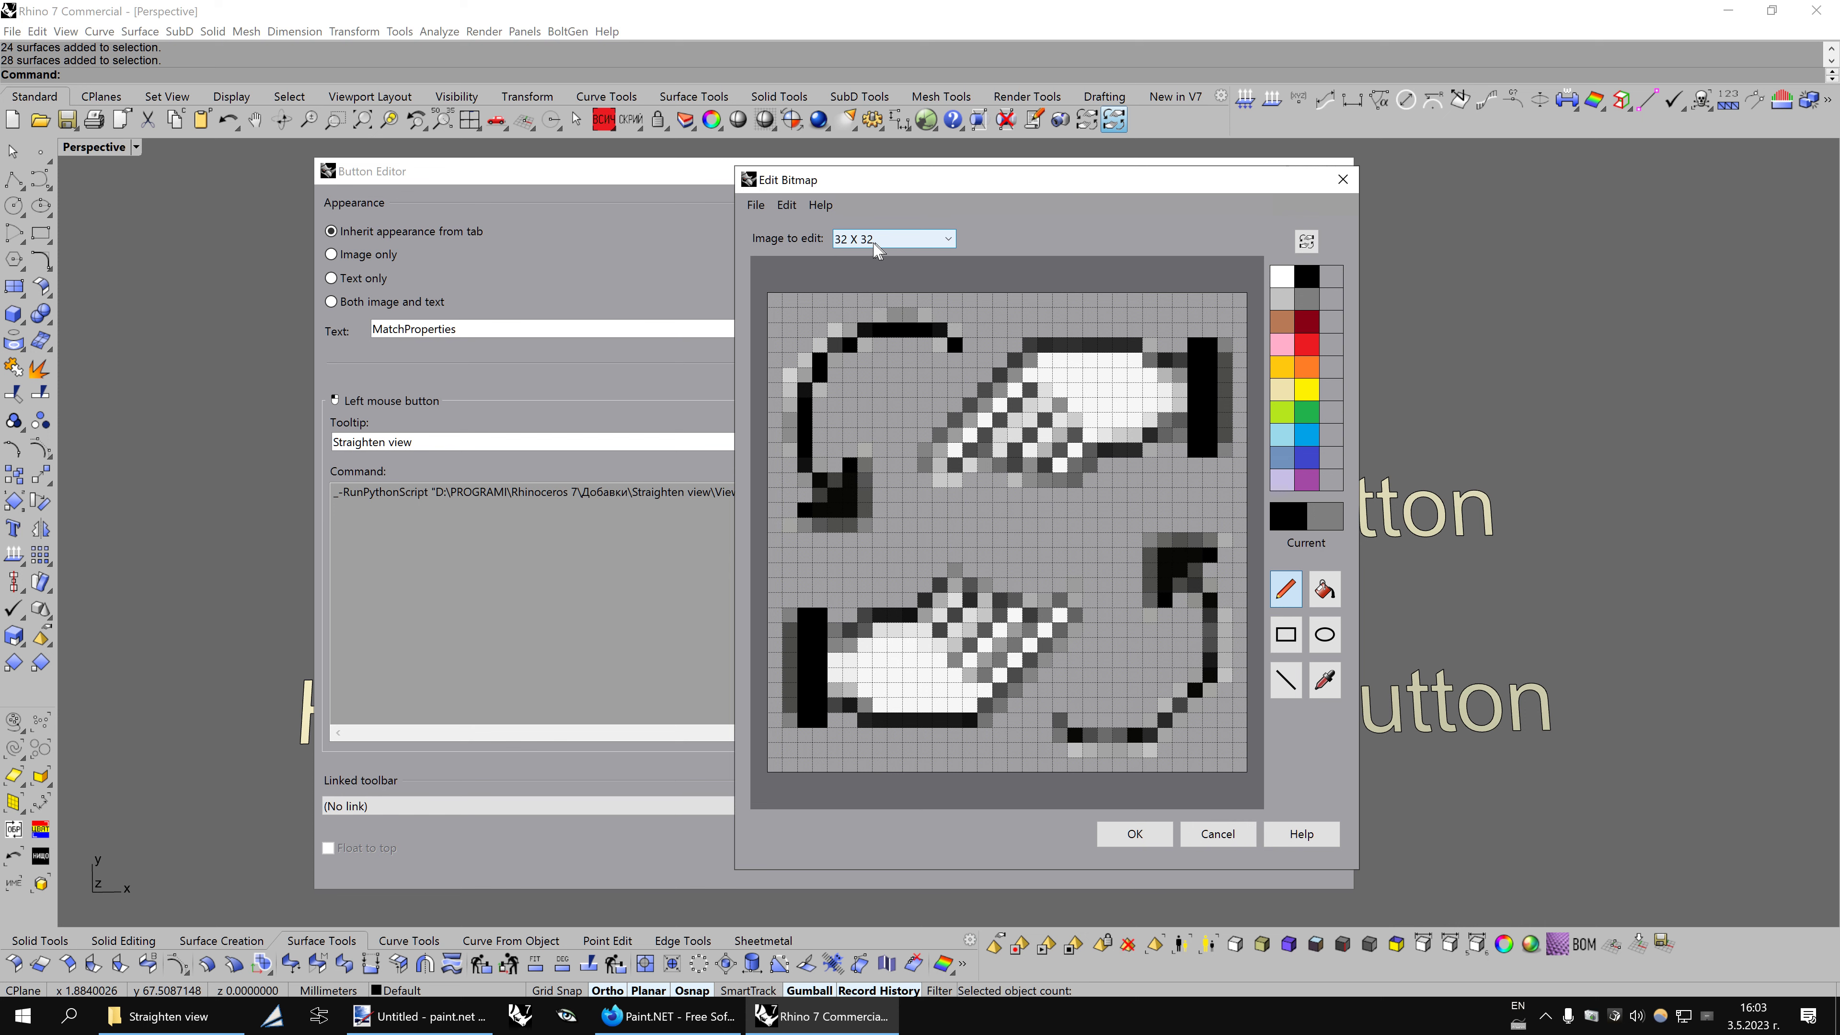
{"action": "left_click", "coordinate": [420, 1015]}
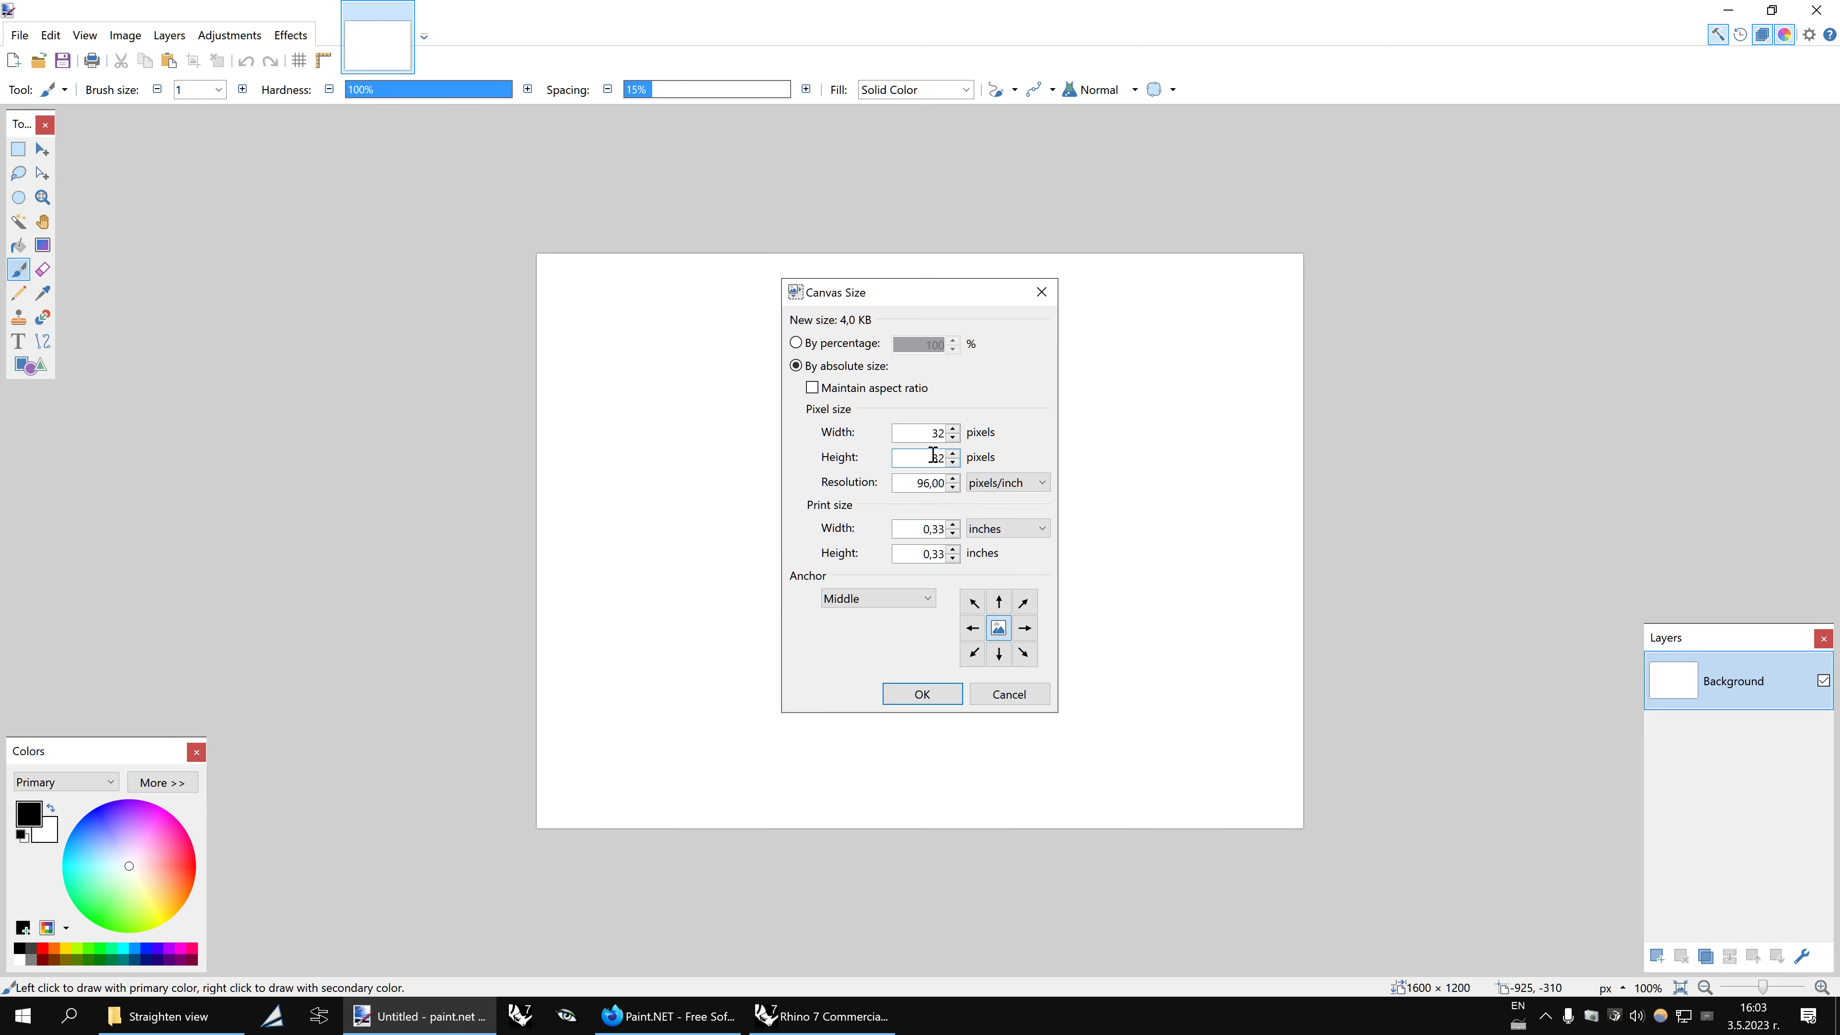
{"action": "left_click", "coordinate": [948, 696]}
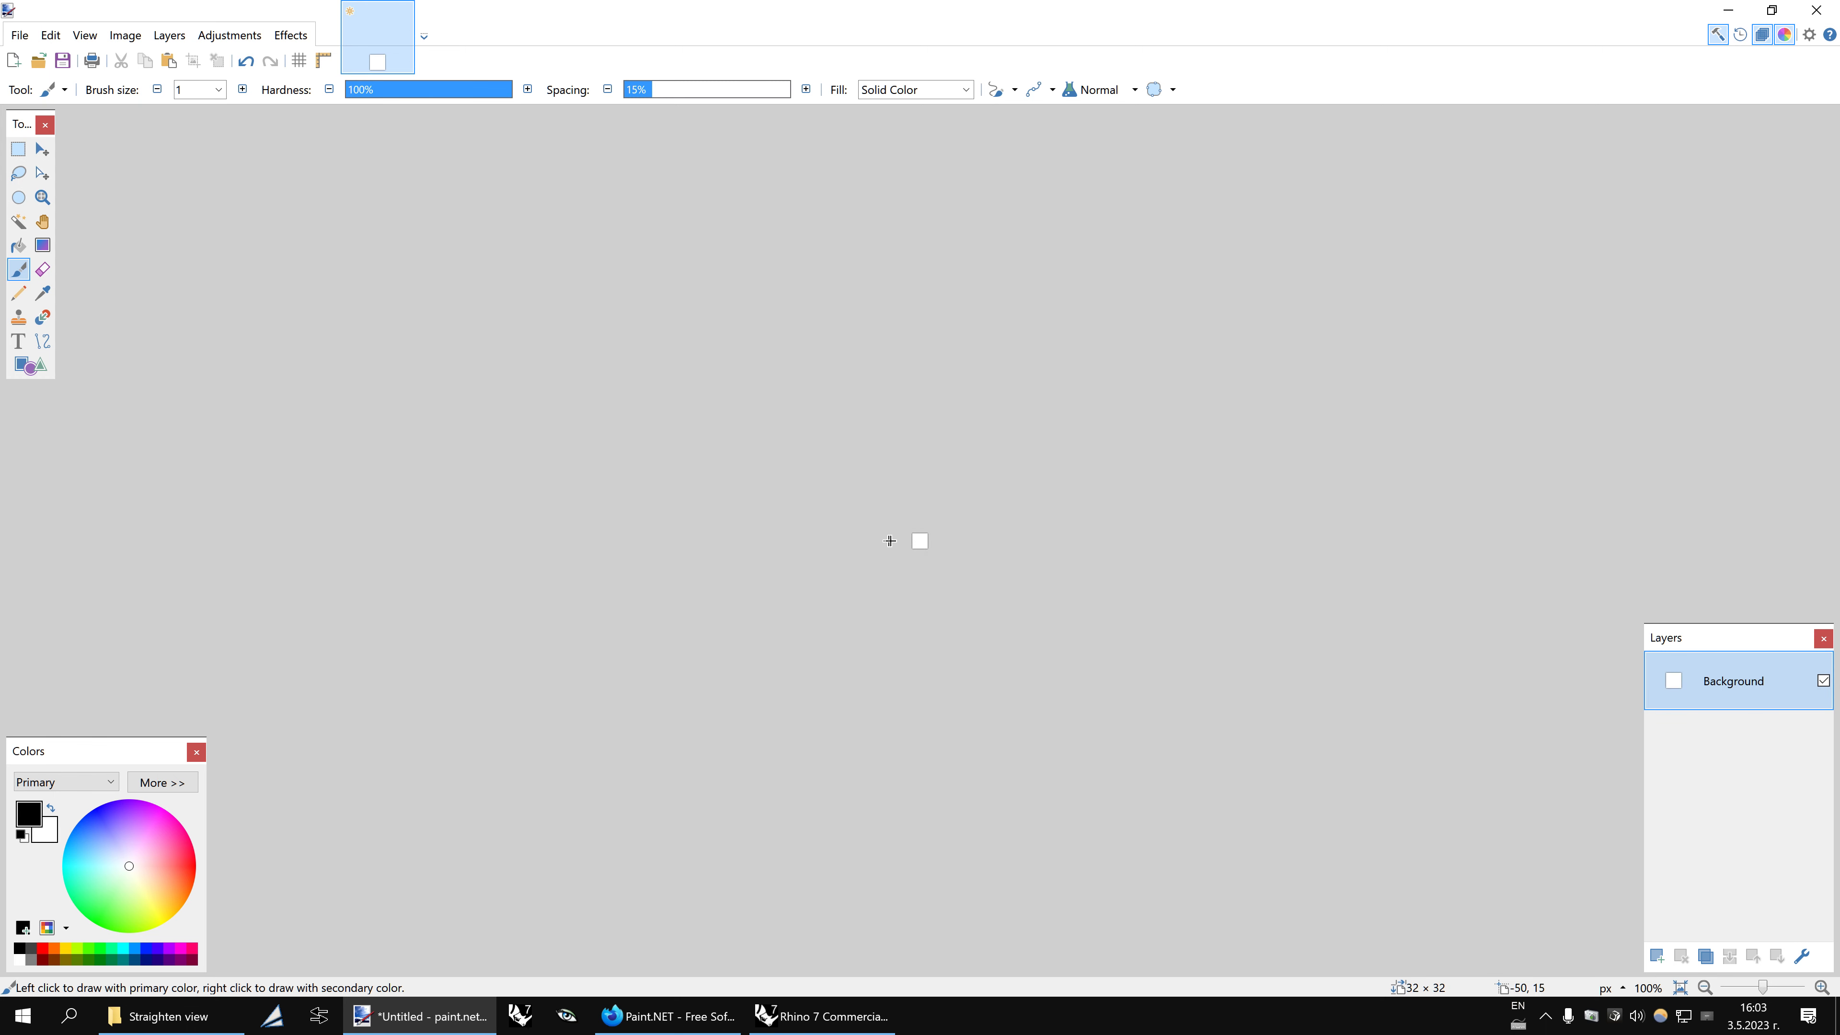
Zoom in on the tiny canvas and add Layer 2 above the Background
{"action": "left_click", "coordinate": [1822, 987]}
{"action": "left_click", "coordinate": [1822, 987]}
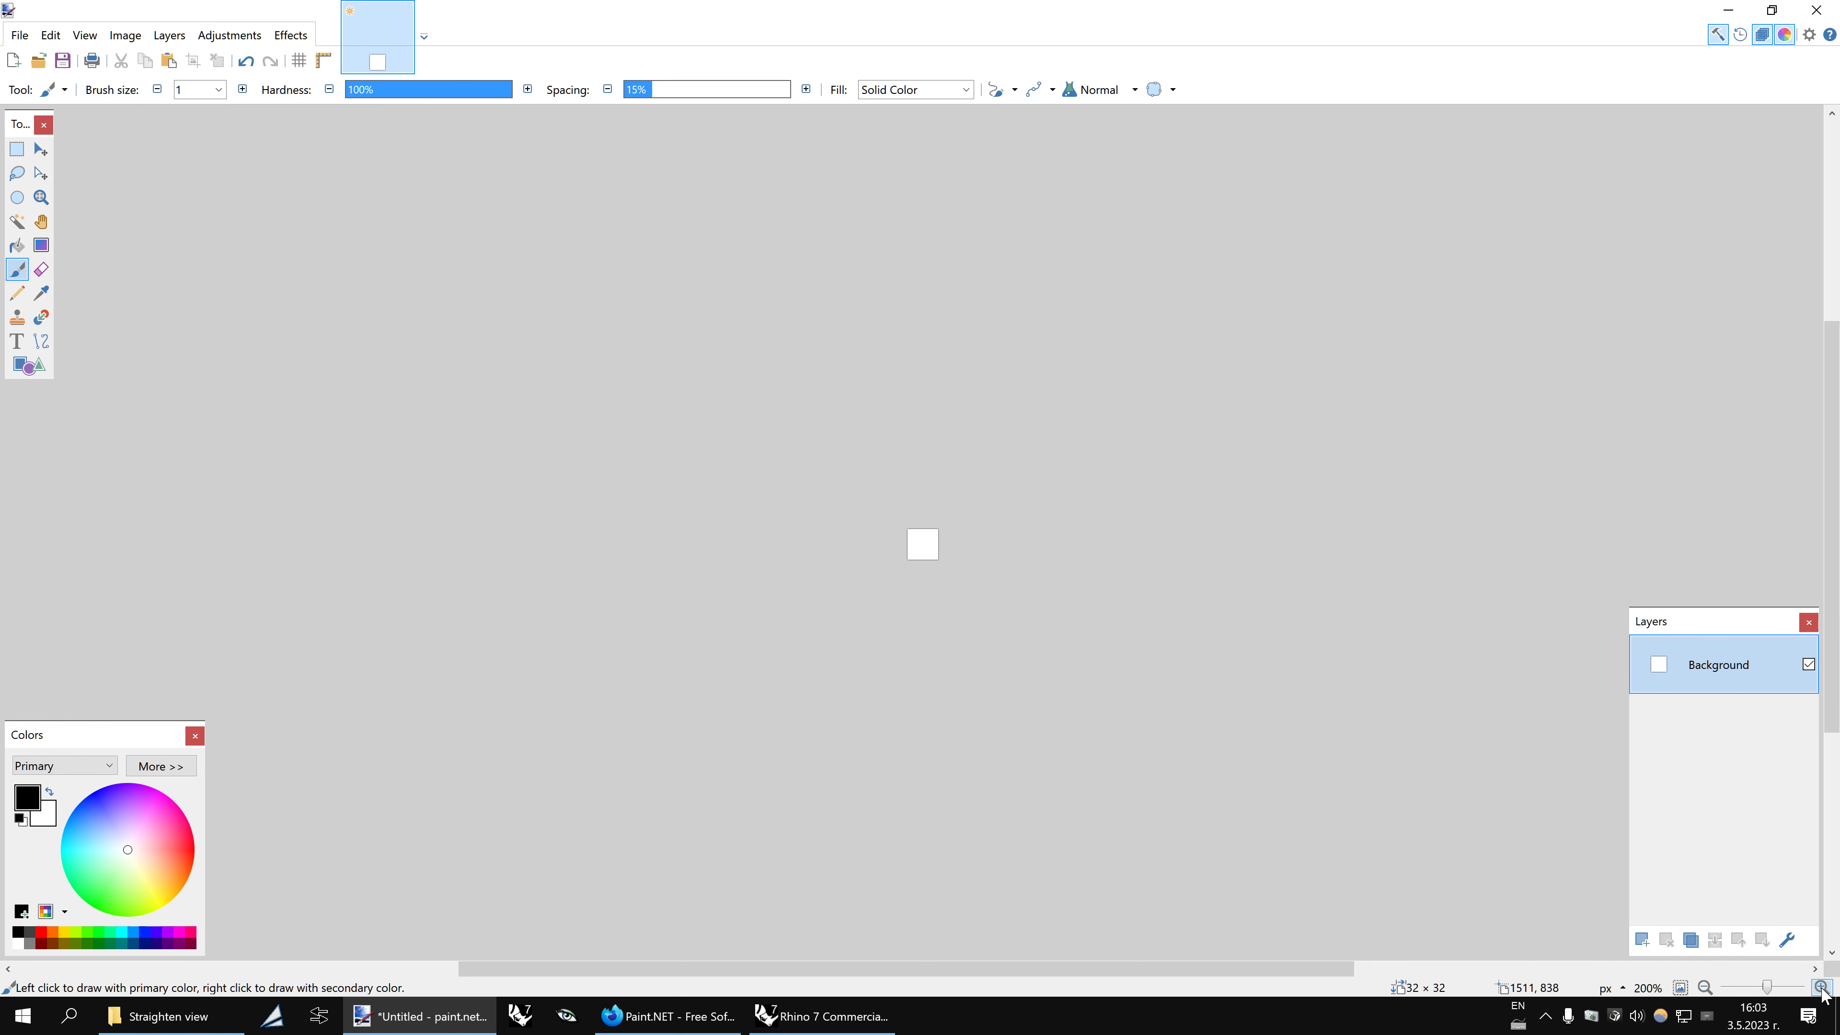
{"action": "left_click", "coordinate": [1822, 987]}
{"action": "left_click", "coordinate": [1822, 987]}
{"action": "left_click", "coordinate": [1822, 987]}
{"action": "left_click", "coordinate": [1822, 987]}
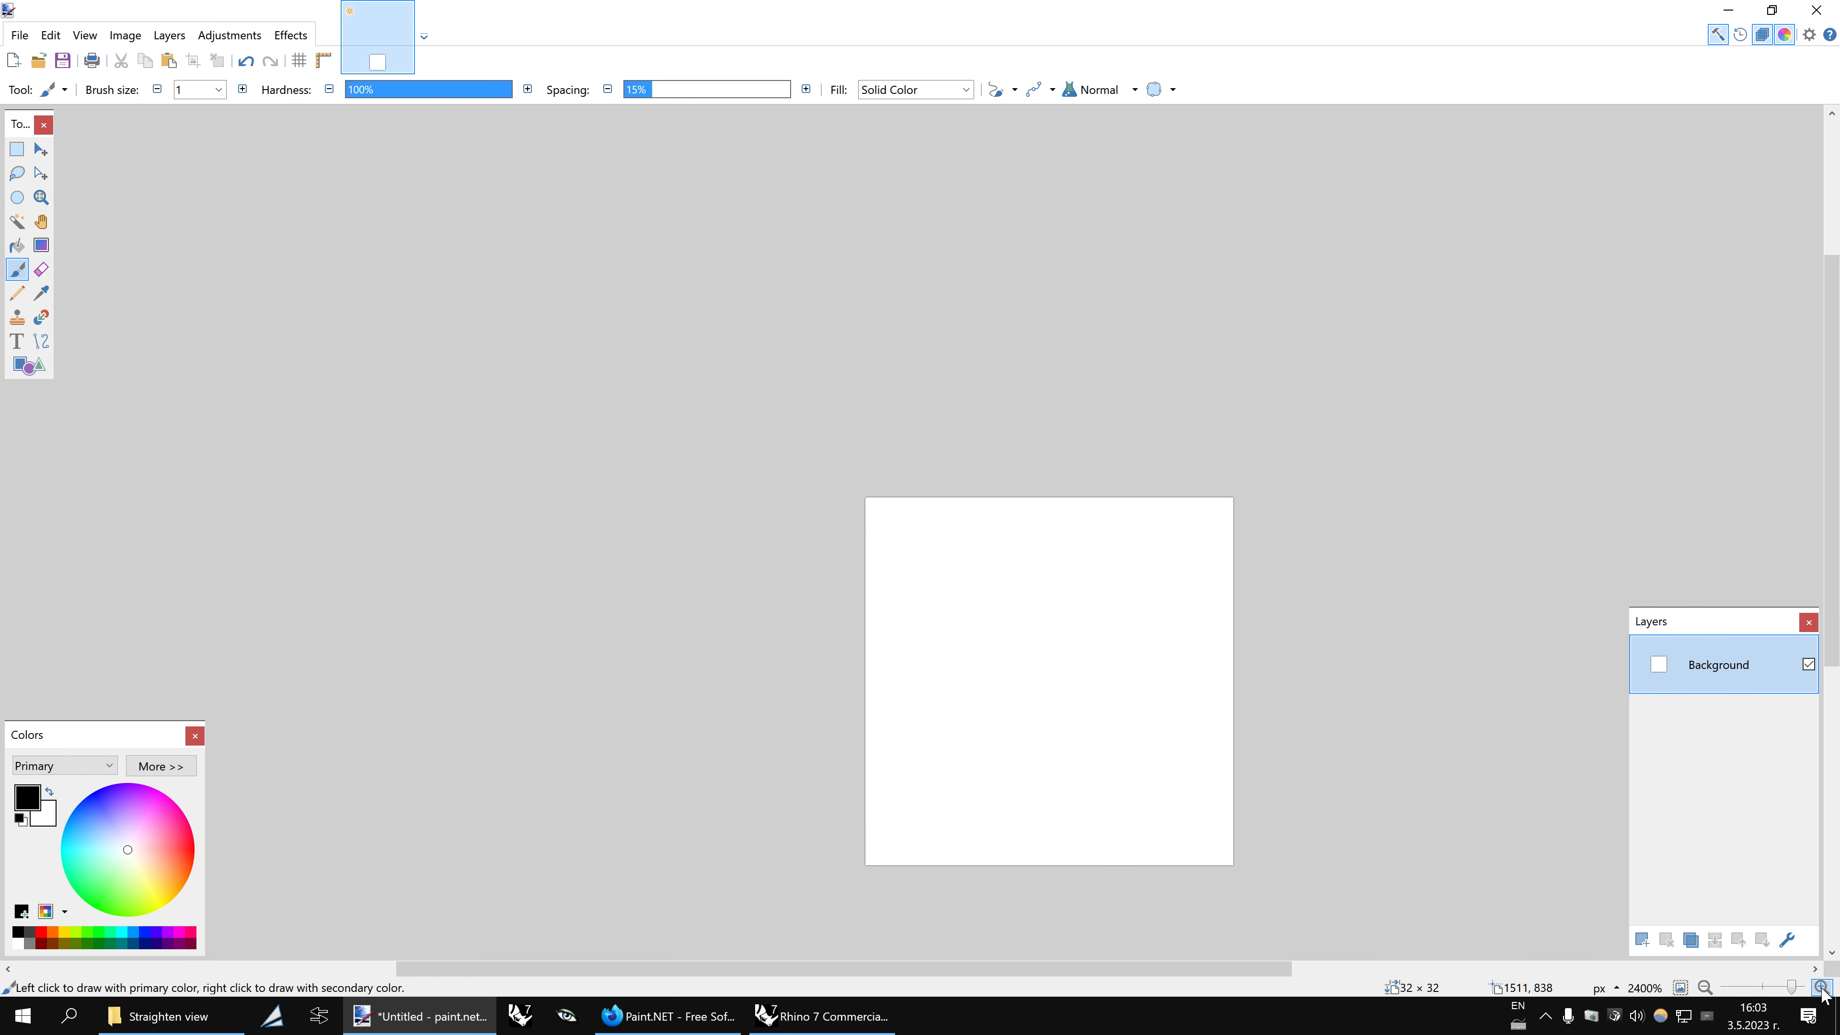
{"action": "middle_click_drag", "start_coordinate": [1230, 786], "coordinate": [1035, 588]}
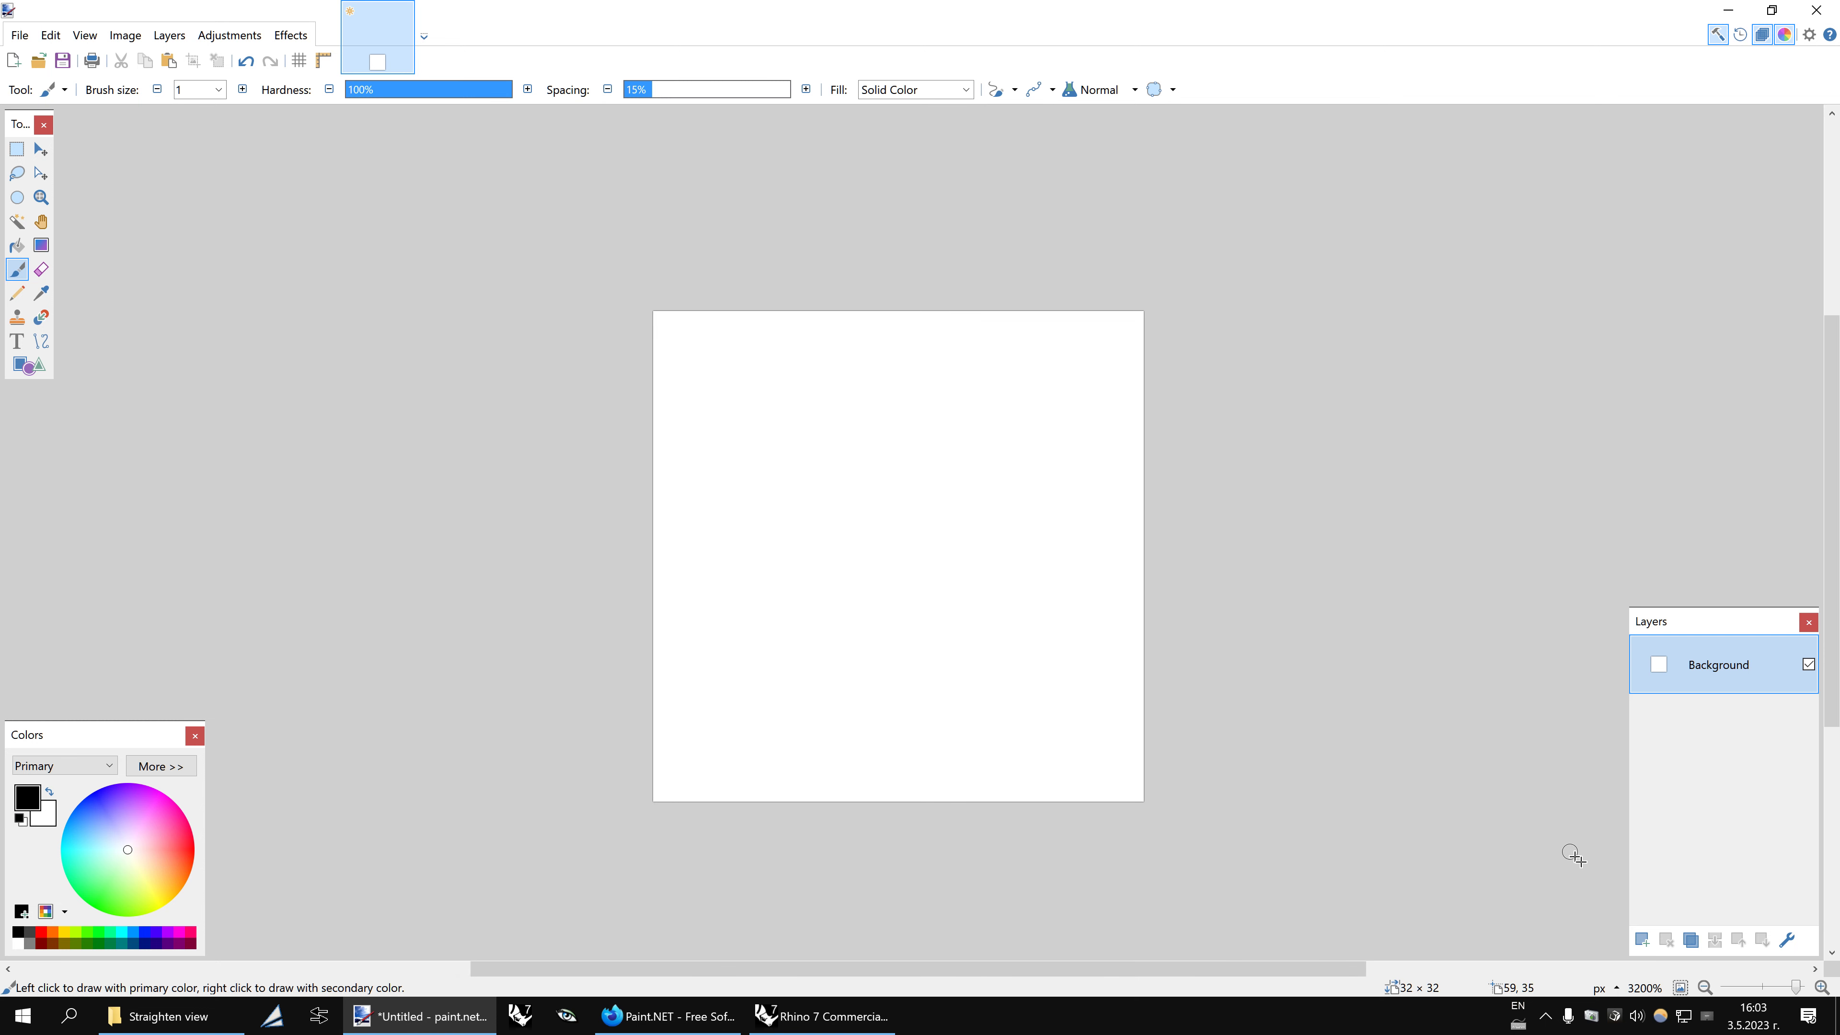
{"action": "left_click", "coordinate": [1644, 939]}
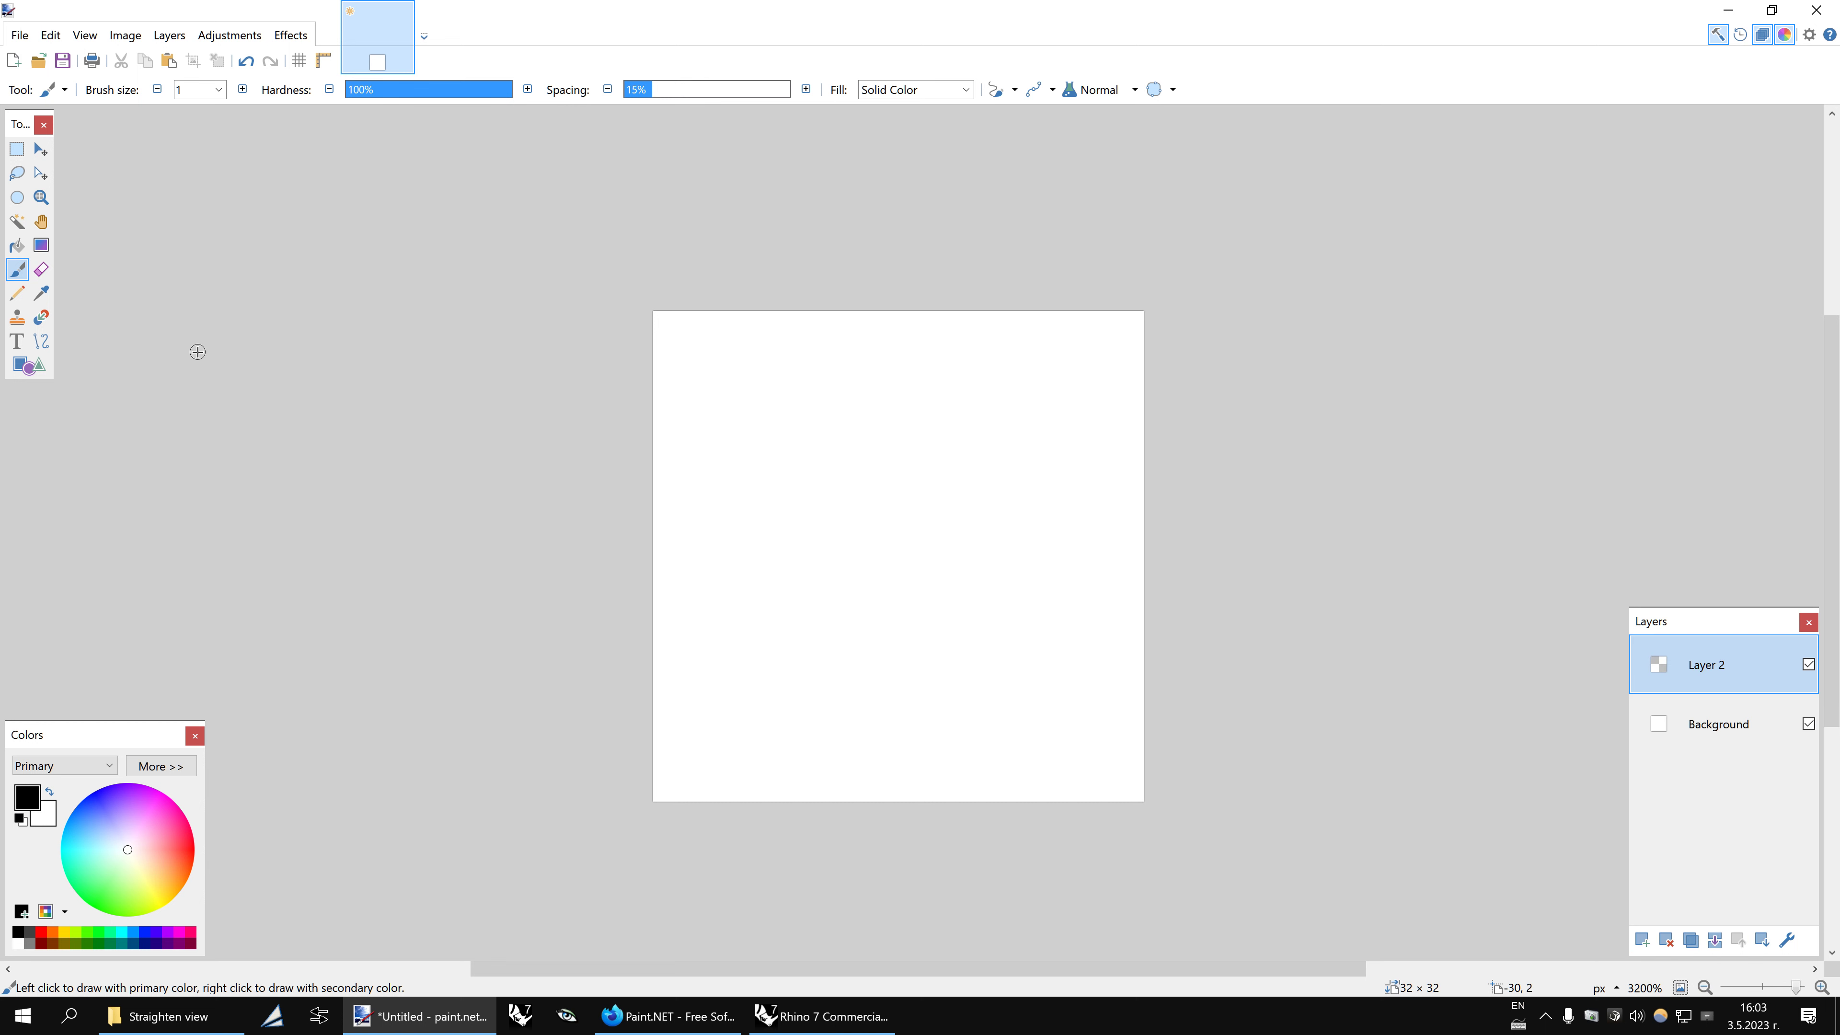
Select the Shapes tool with Ellipse as the shape type
{"action": "left_click", "coordinate": [28, 365]}
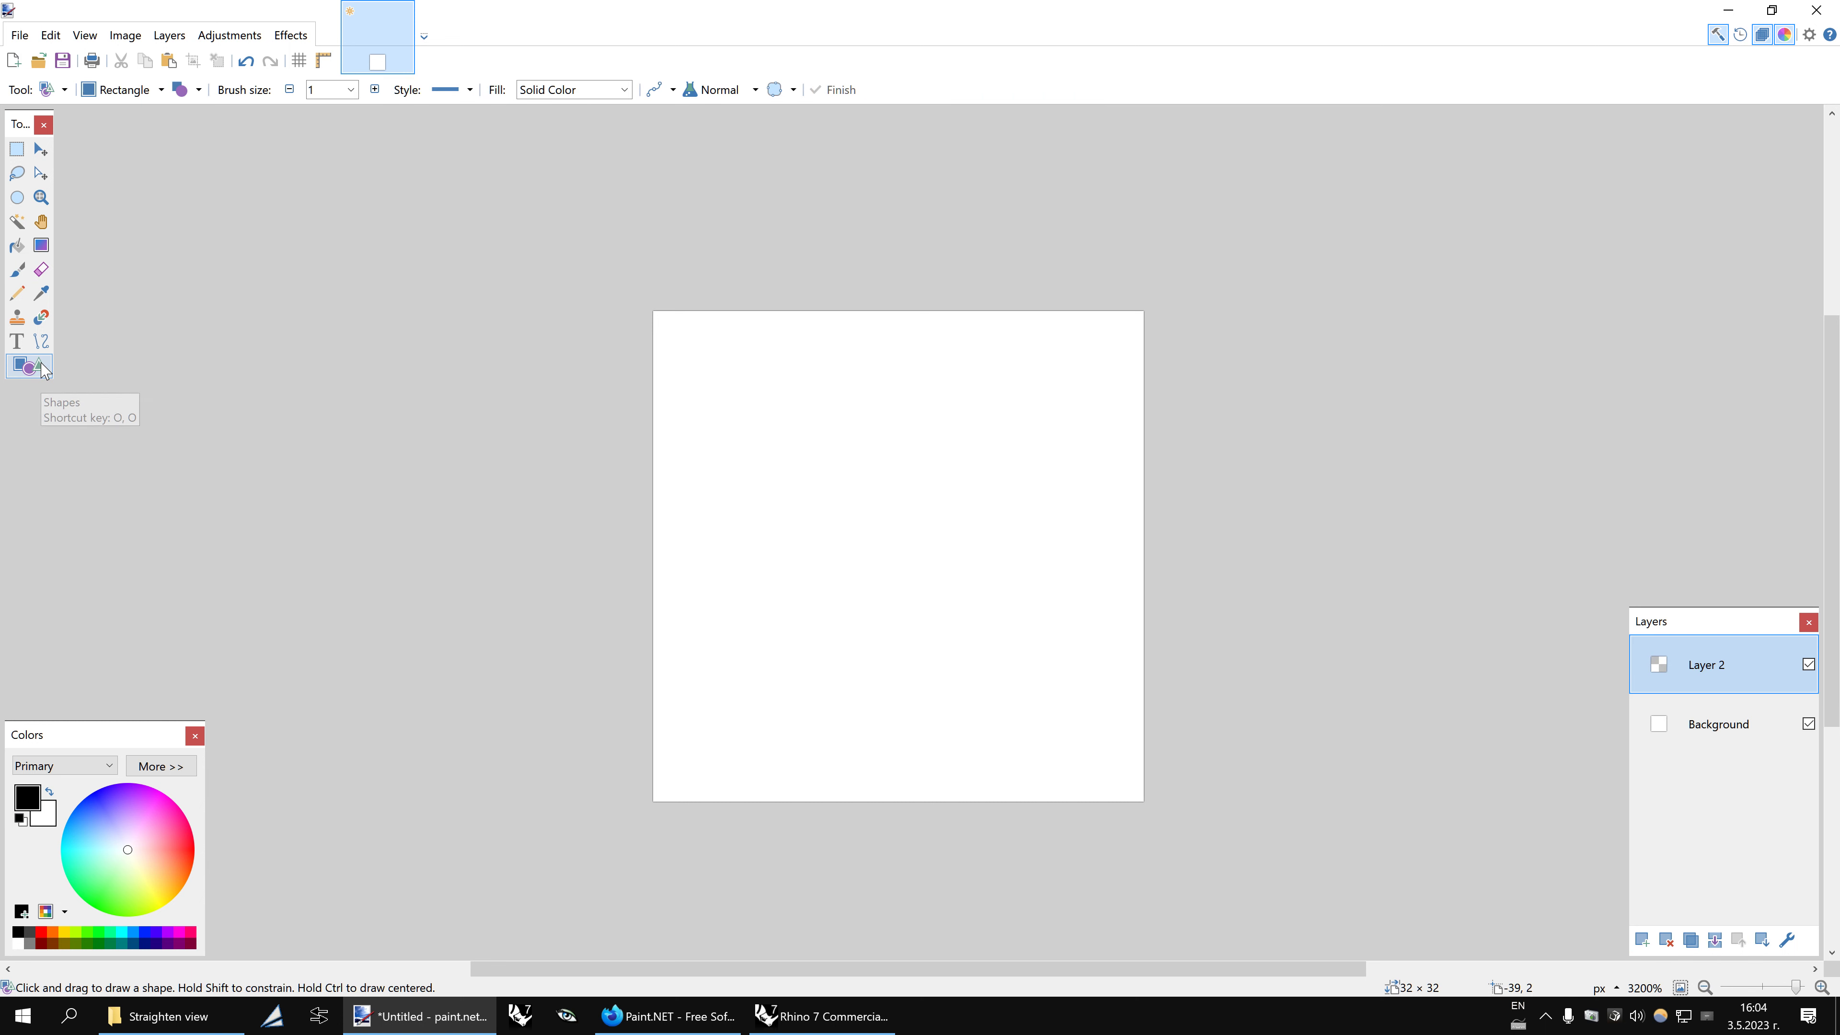
{"action": "left_click", "coordinate": [162, 89]}
{"action": "left_click", "coordinate": [149, 135]}
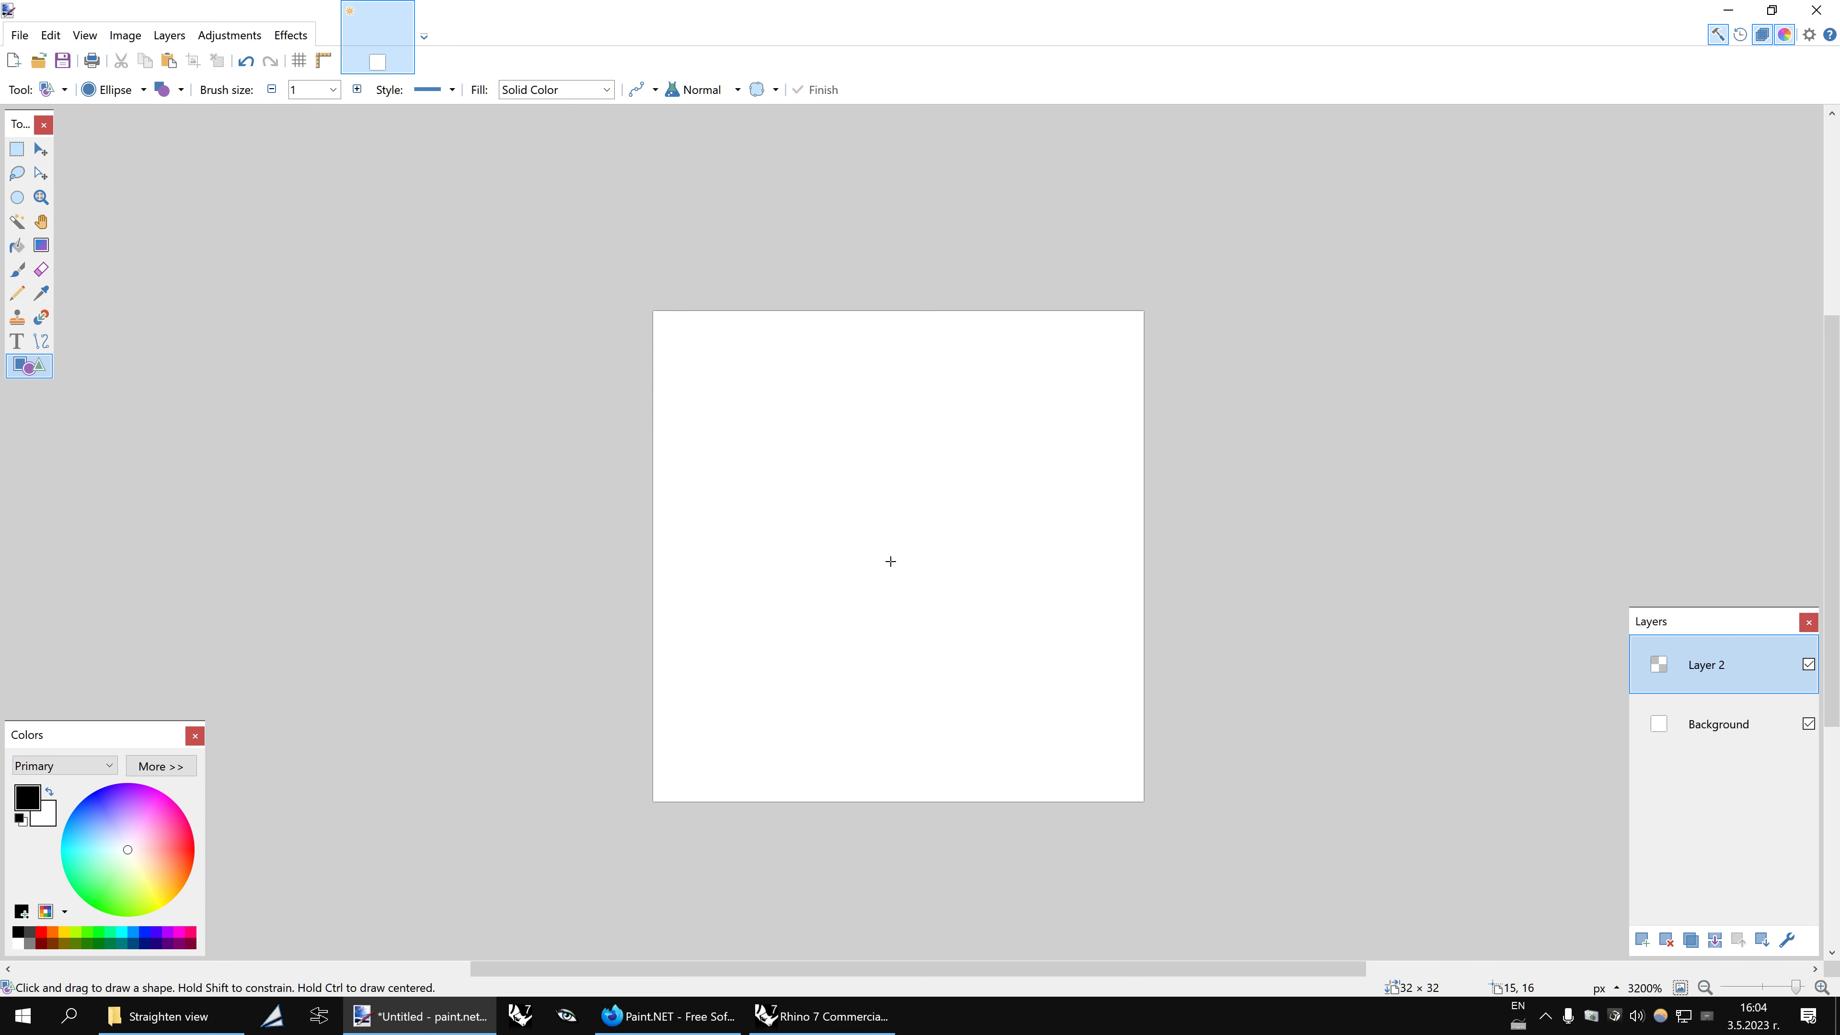
Draw a filled black 9 × 9 pixel circle near the canvas centre on Layer 2
{"action": "left_click_drag", "start_coordinate": [892, 561], "coordinate": [1047, 399]}
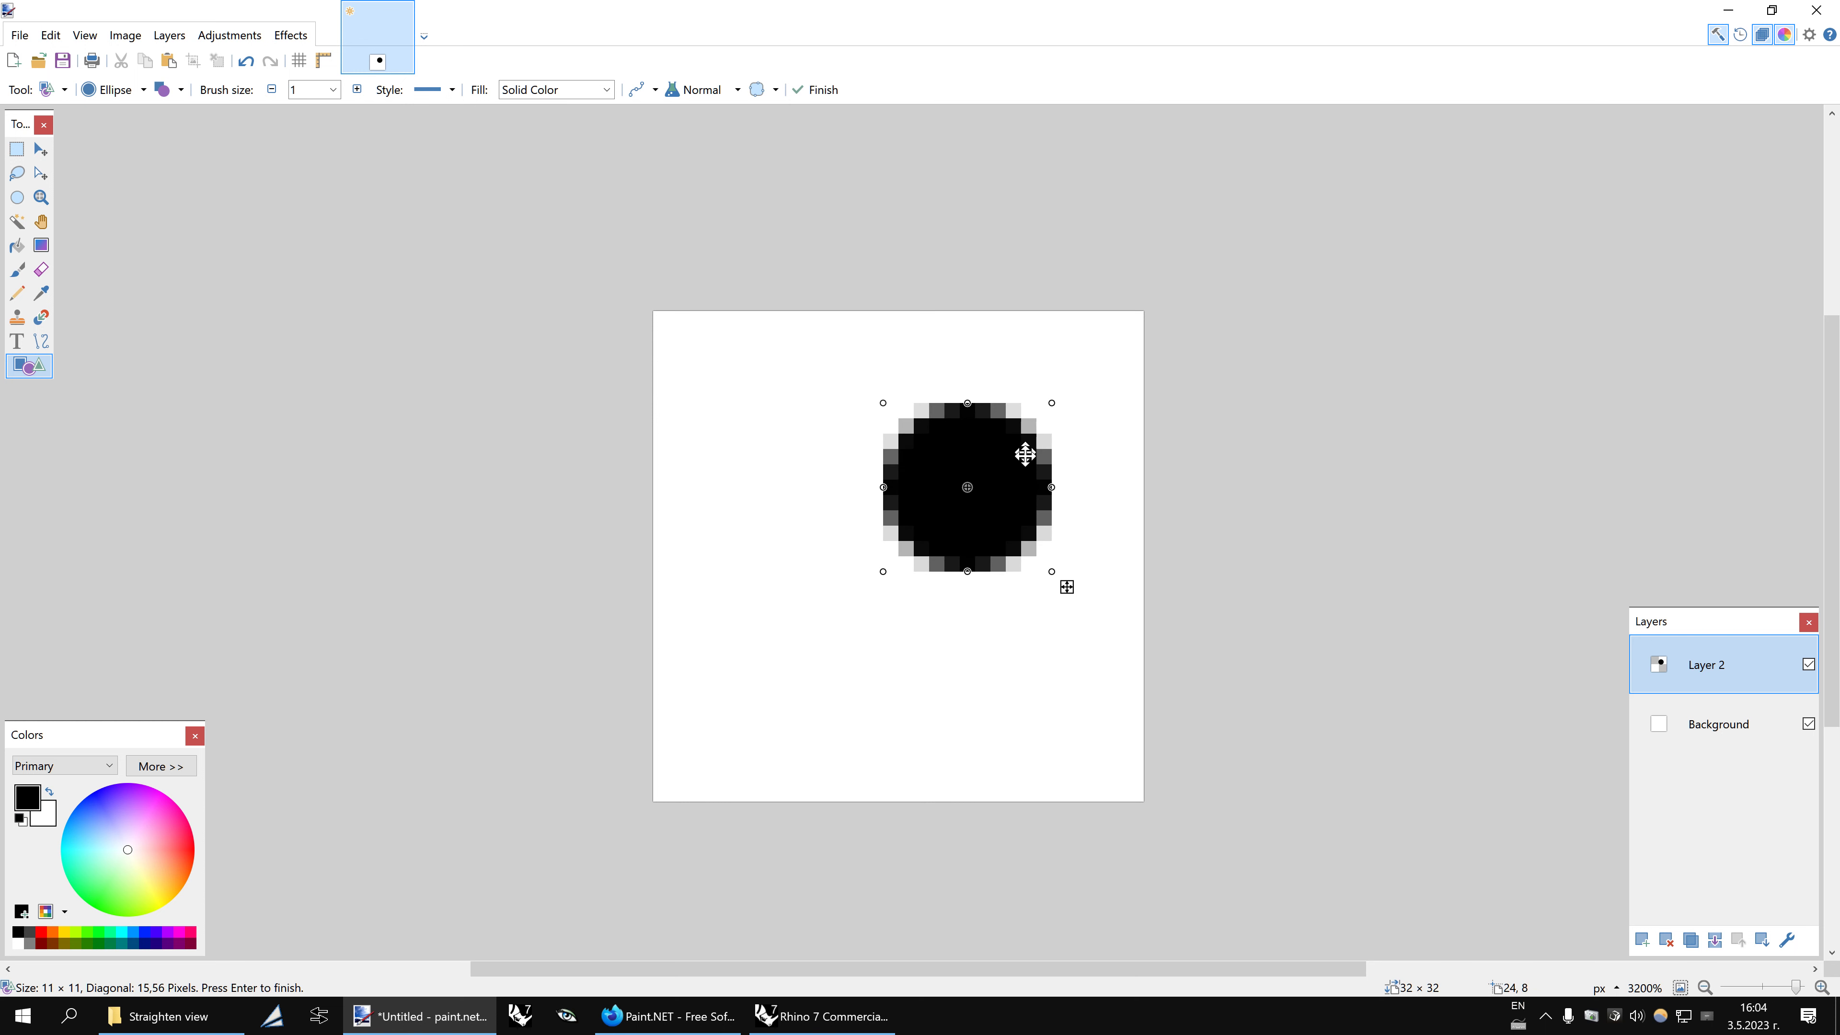
{"action": "left_click_drag", "start_coordinate": [1065, 587], "coordinate": [976, 648]}
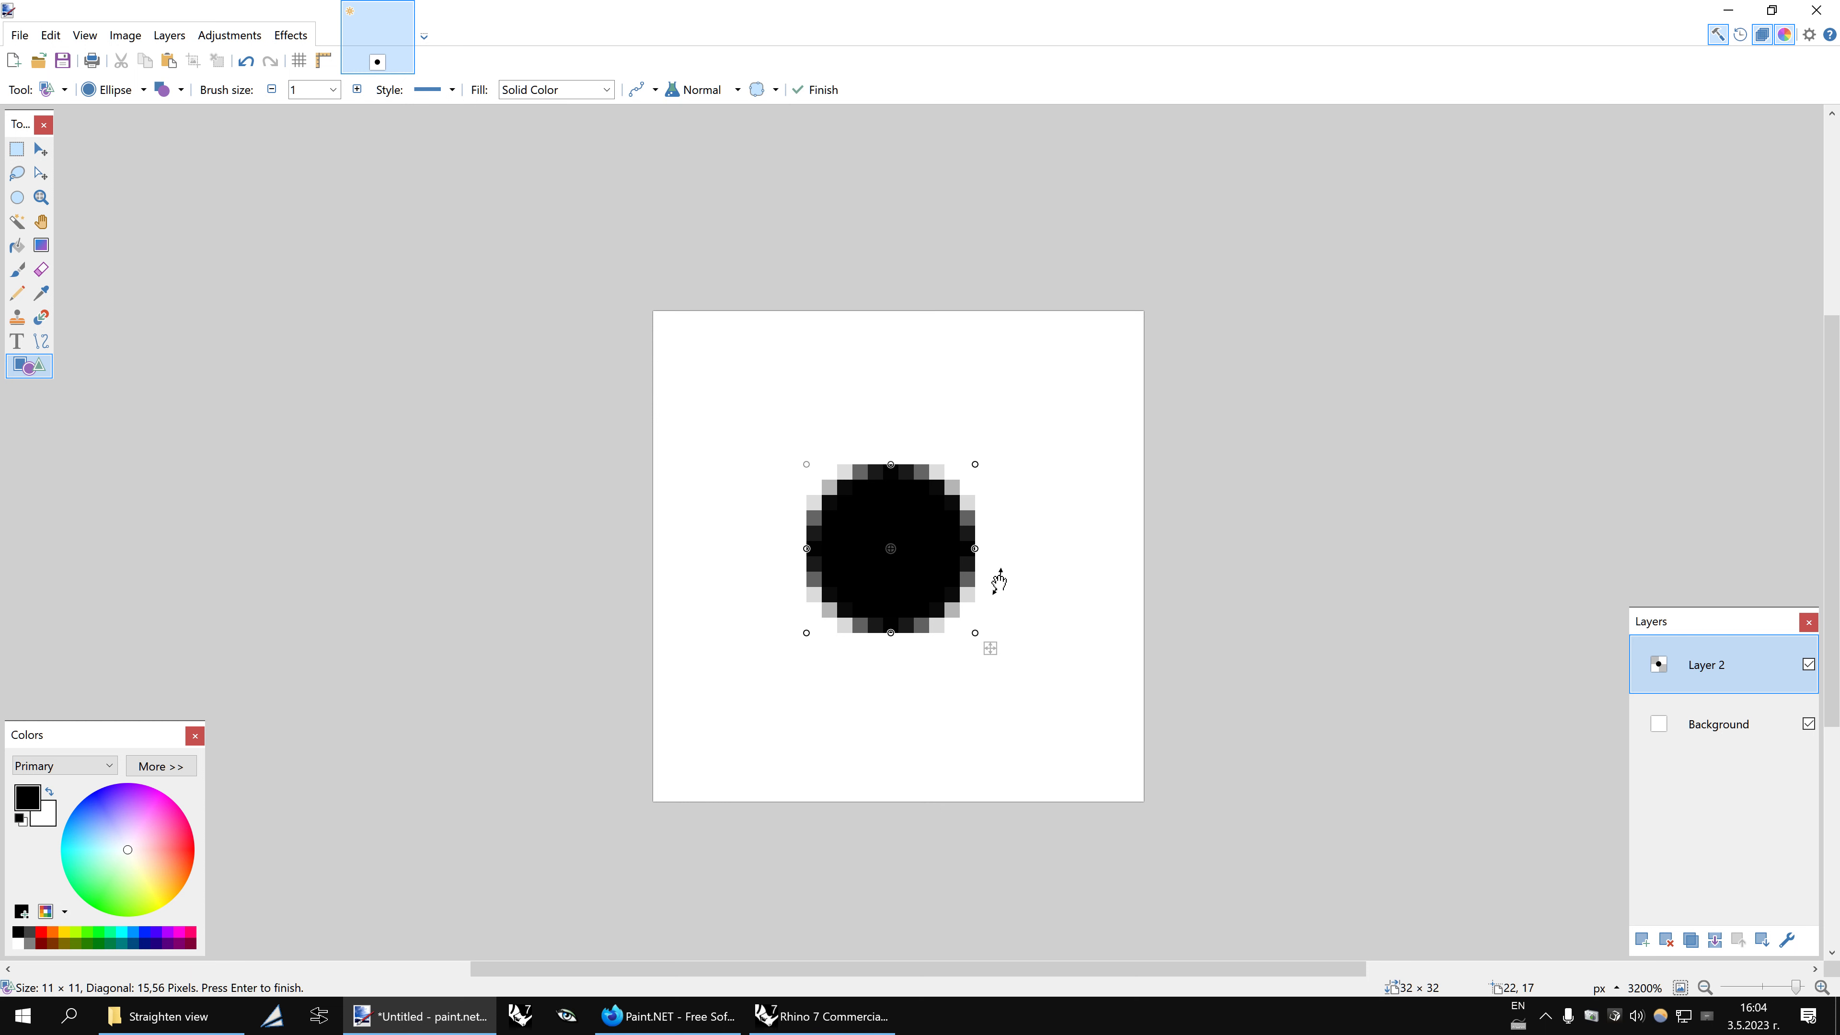
{"action": "left_click_drag", "start_coordinate": [969, 551], "coordinate": [960, 549]}
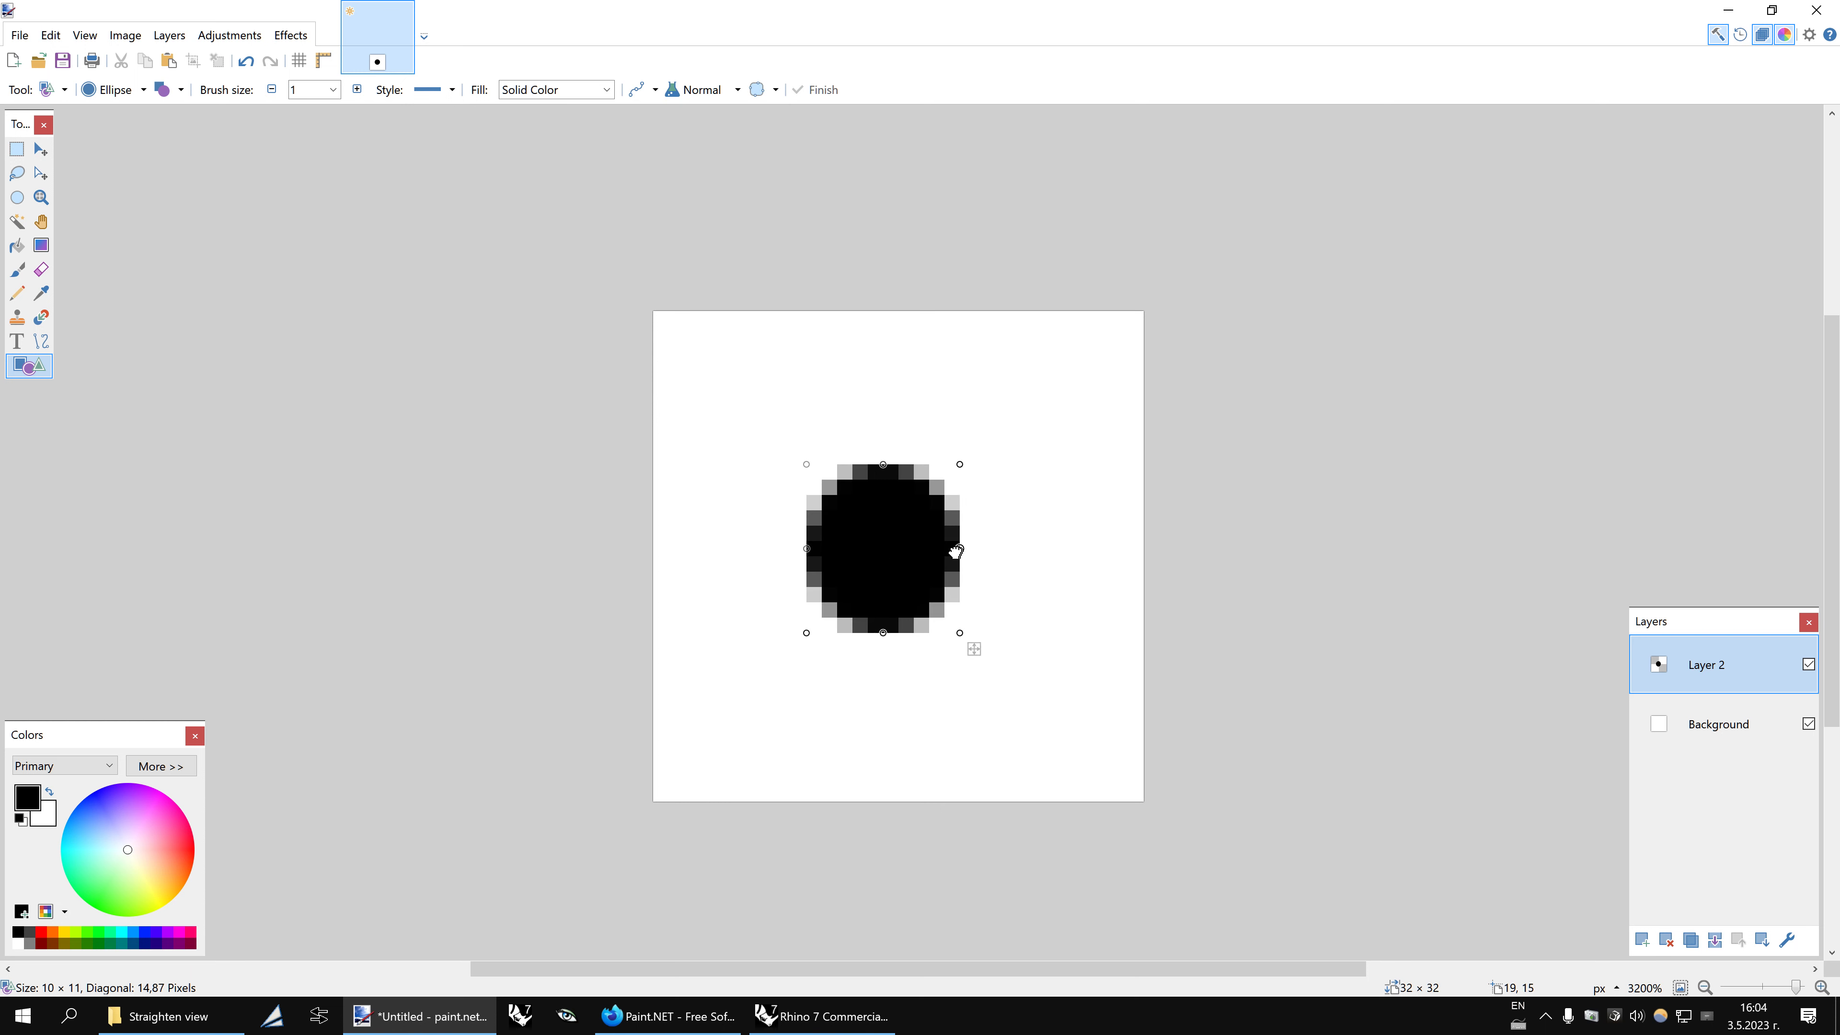
{"action": "mouse_move", "coordinate": [953, 623]}
{"action": "left_mouse_down"}
{"action": "mouse_move", "coordinate": [941, 599]}
{"action": "mouse_move", "coordinate": [990, 634]}
{"action": "mouse_move", "coordinate": [977, 641]}
{"action": "left_mouse_up"}
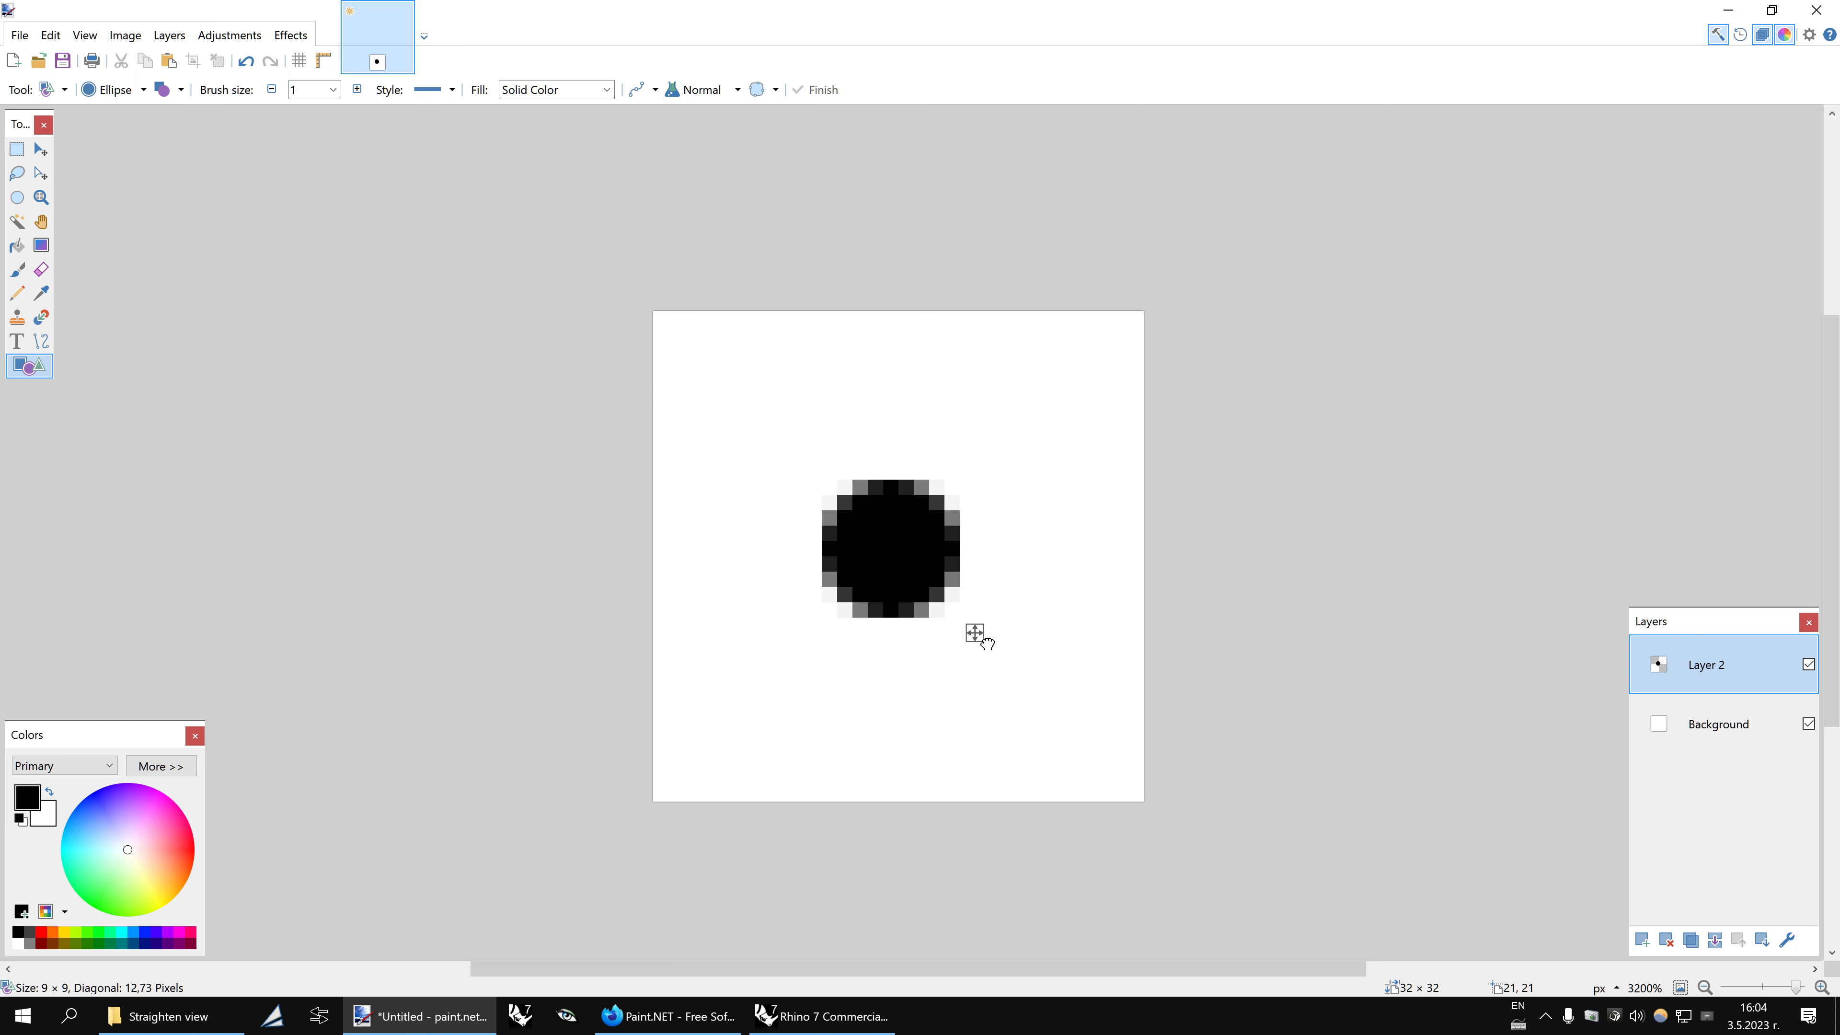
{"action": "left_click", "coordinate": [824, 92]}
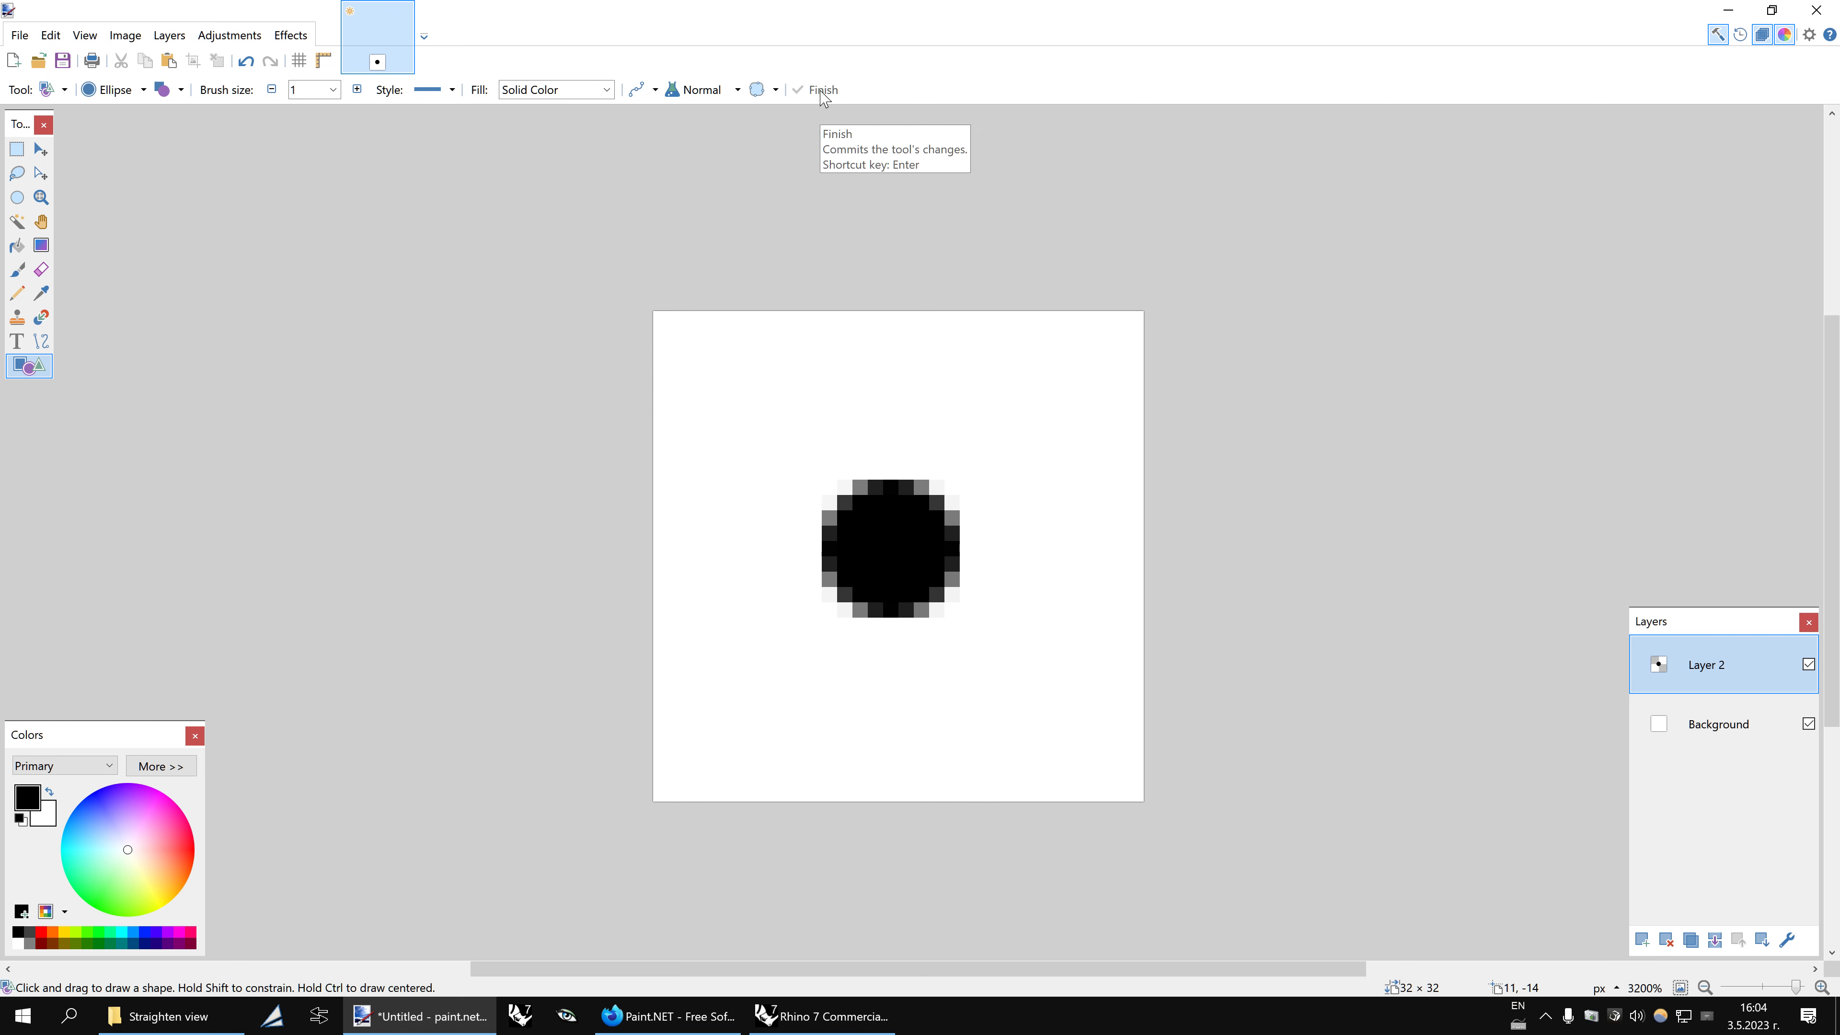
On a new layer, bend a black line into an upper arc over the circle
{"action": "left_click", "coordinate": [1639, 938]}
{"action": "left_click", "coordinate": [1639, 938]}
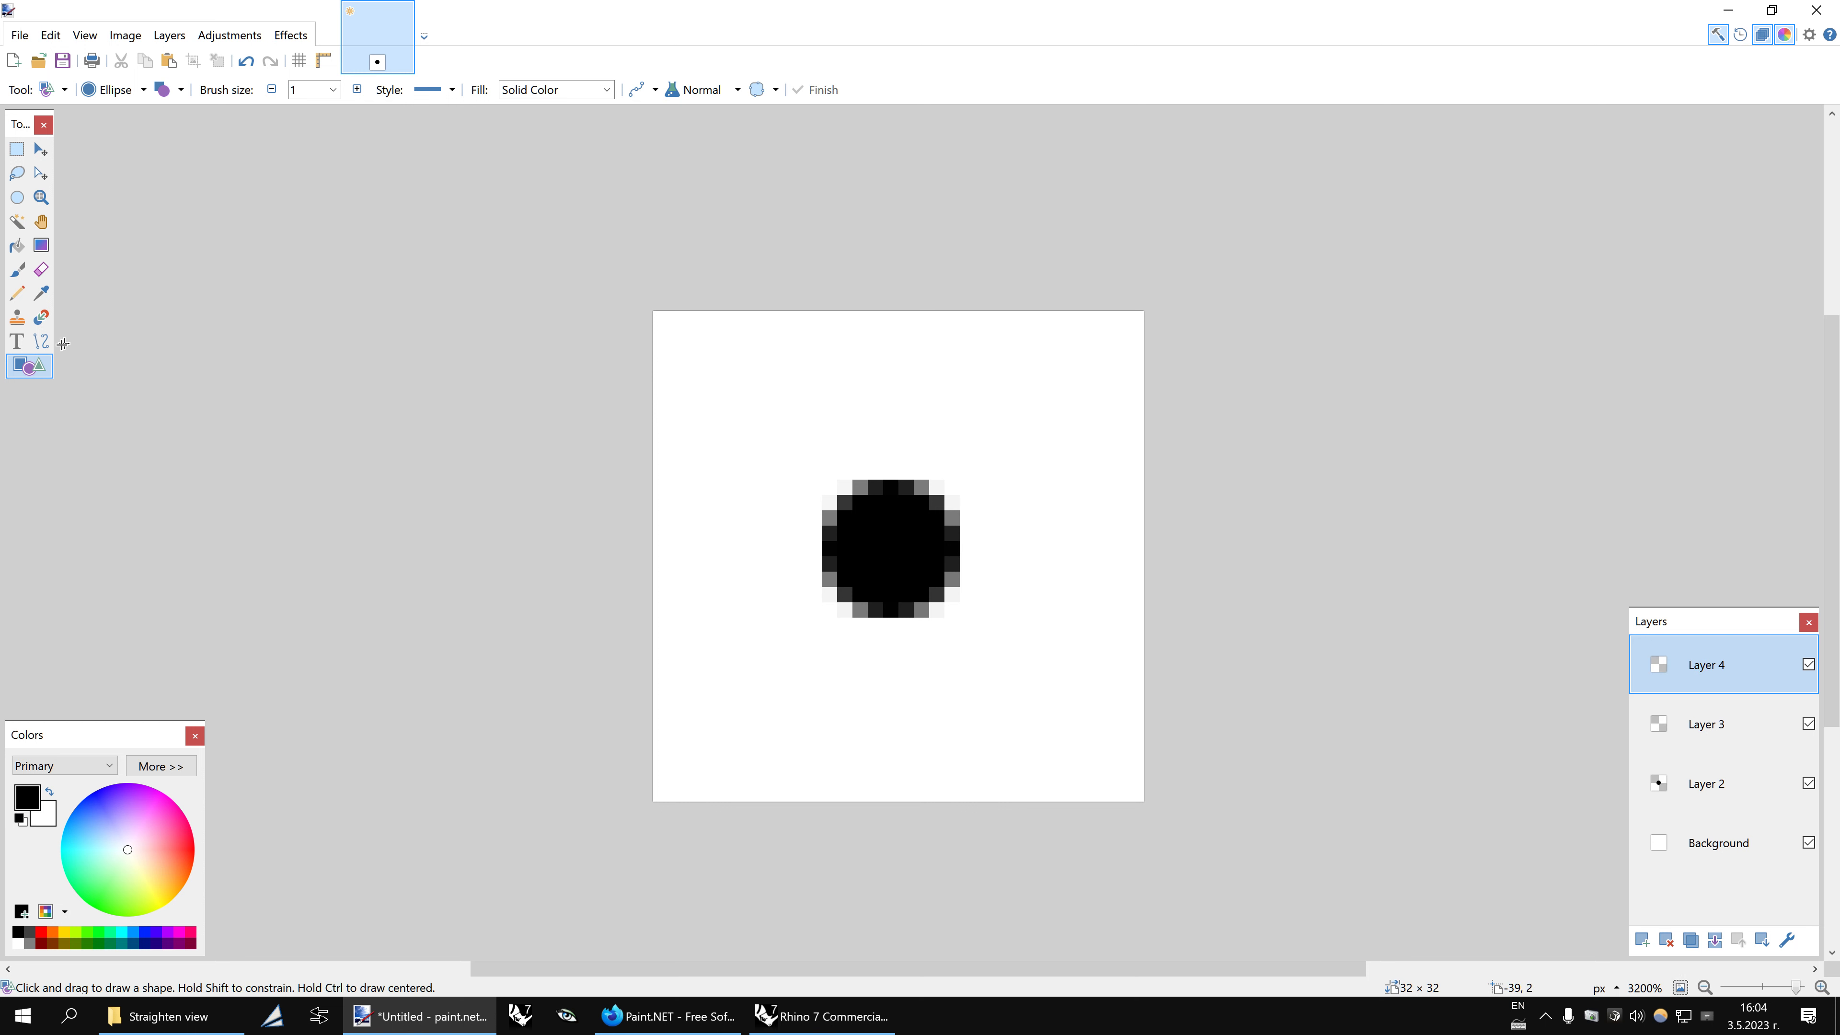
{"action": "left_click", "coordinate": [41, 341]}
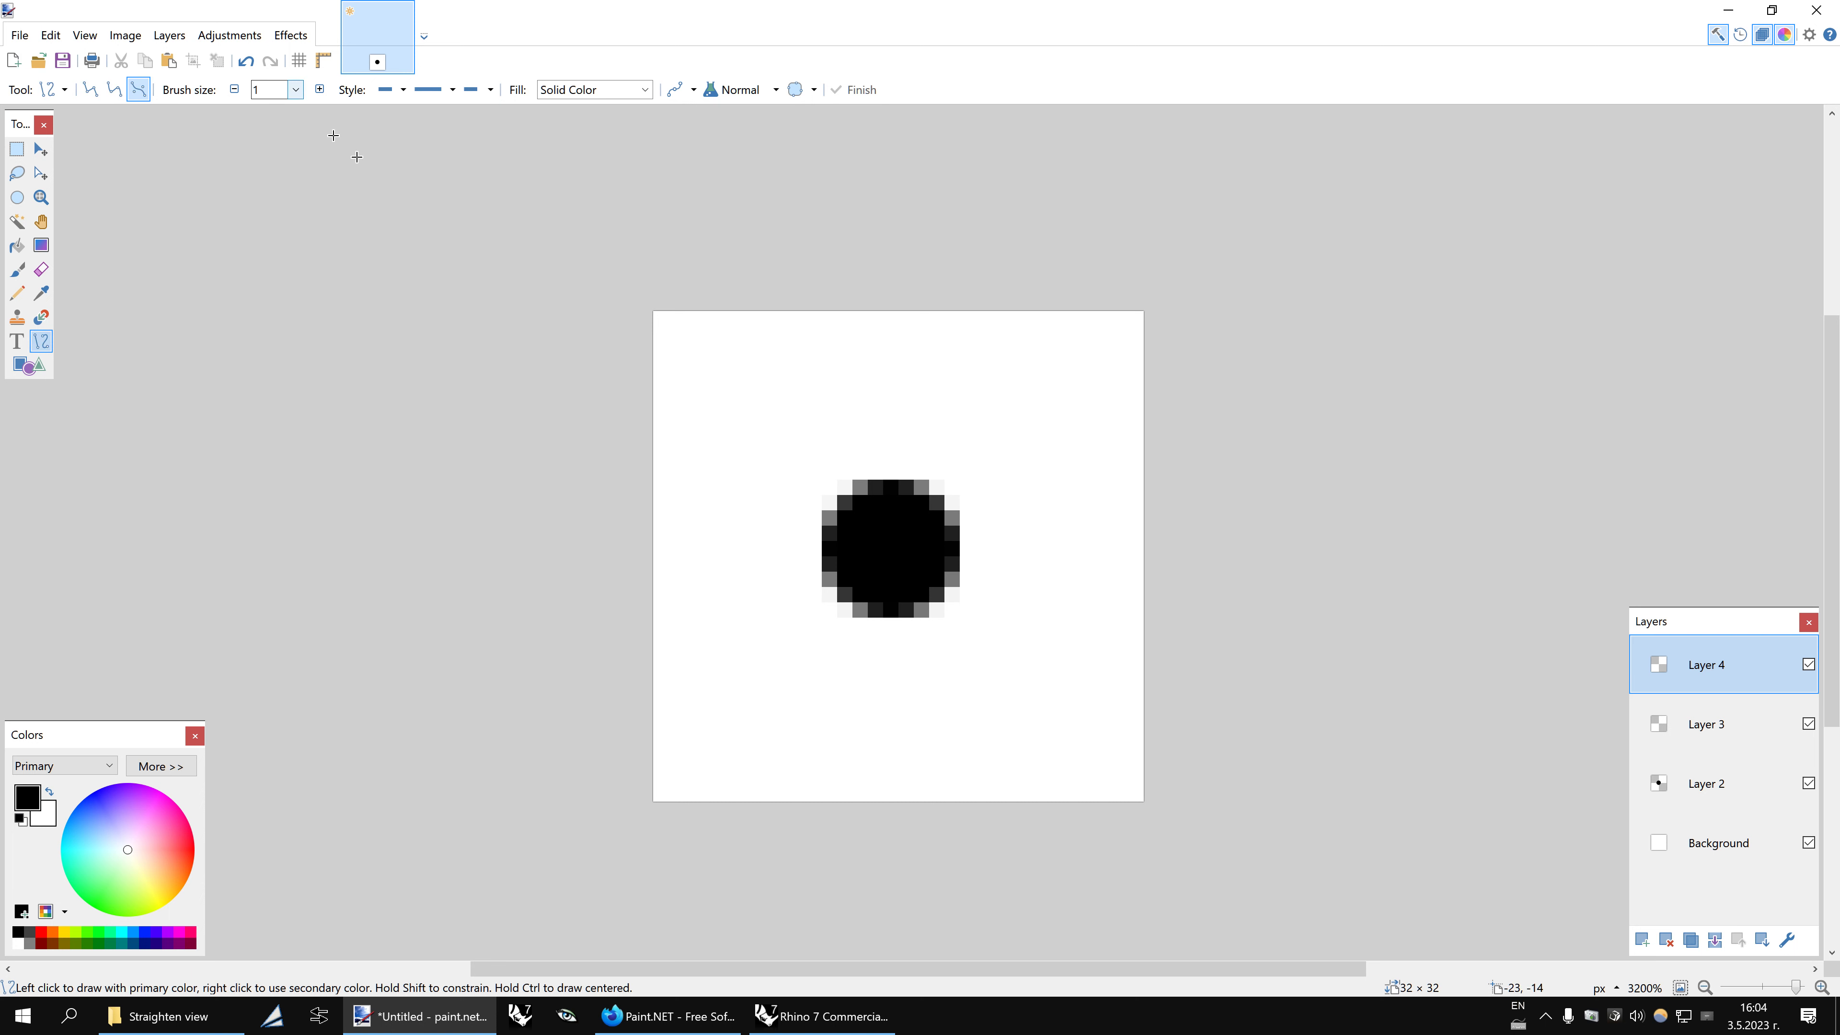
{"action": "left_click_drag", "start_coordinate": [704, 546], "coordinate": [1082, 570], "text": "shift"}
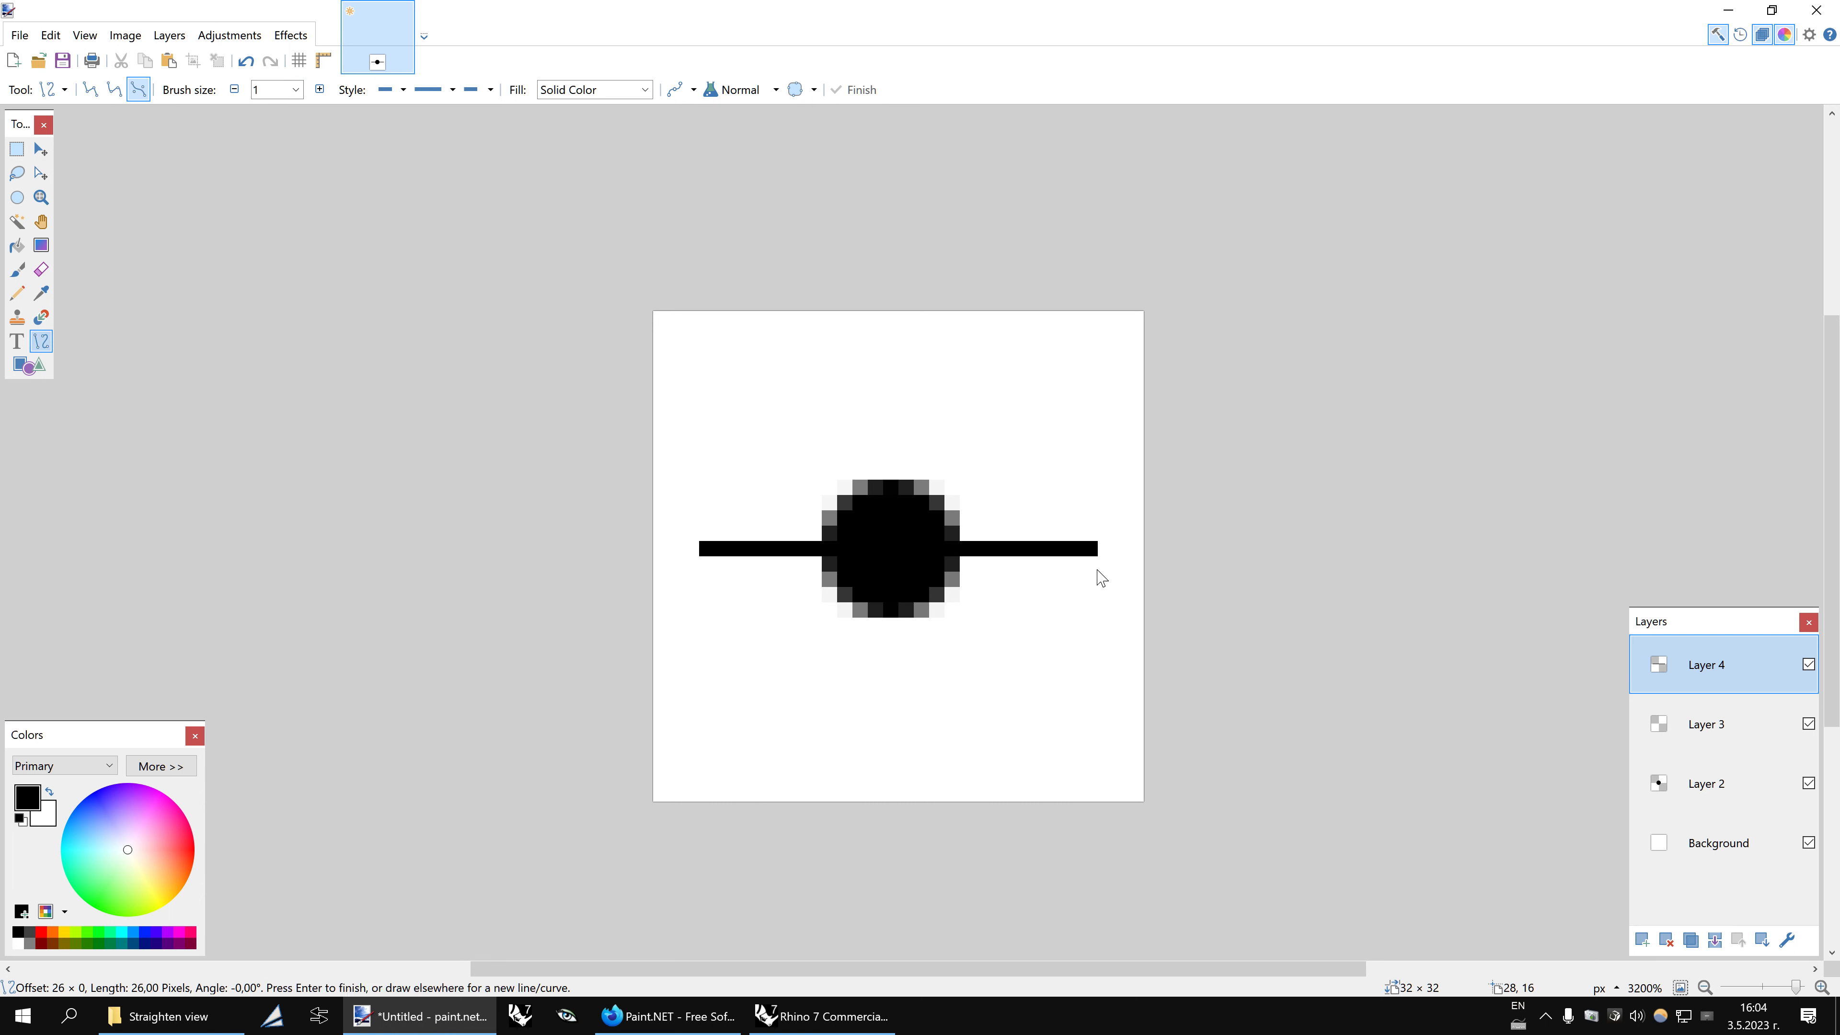
{"action": "left_click_drag", "start_coordinate": [837, 549], "coordinate": [853, 469]}
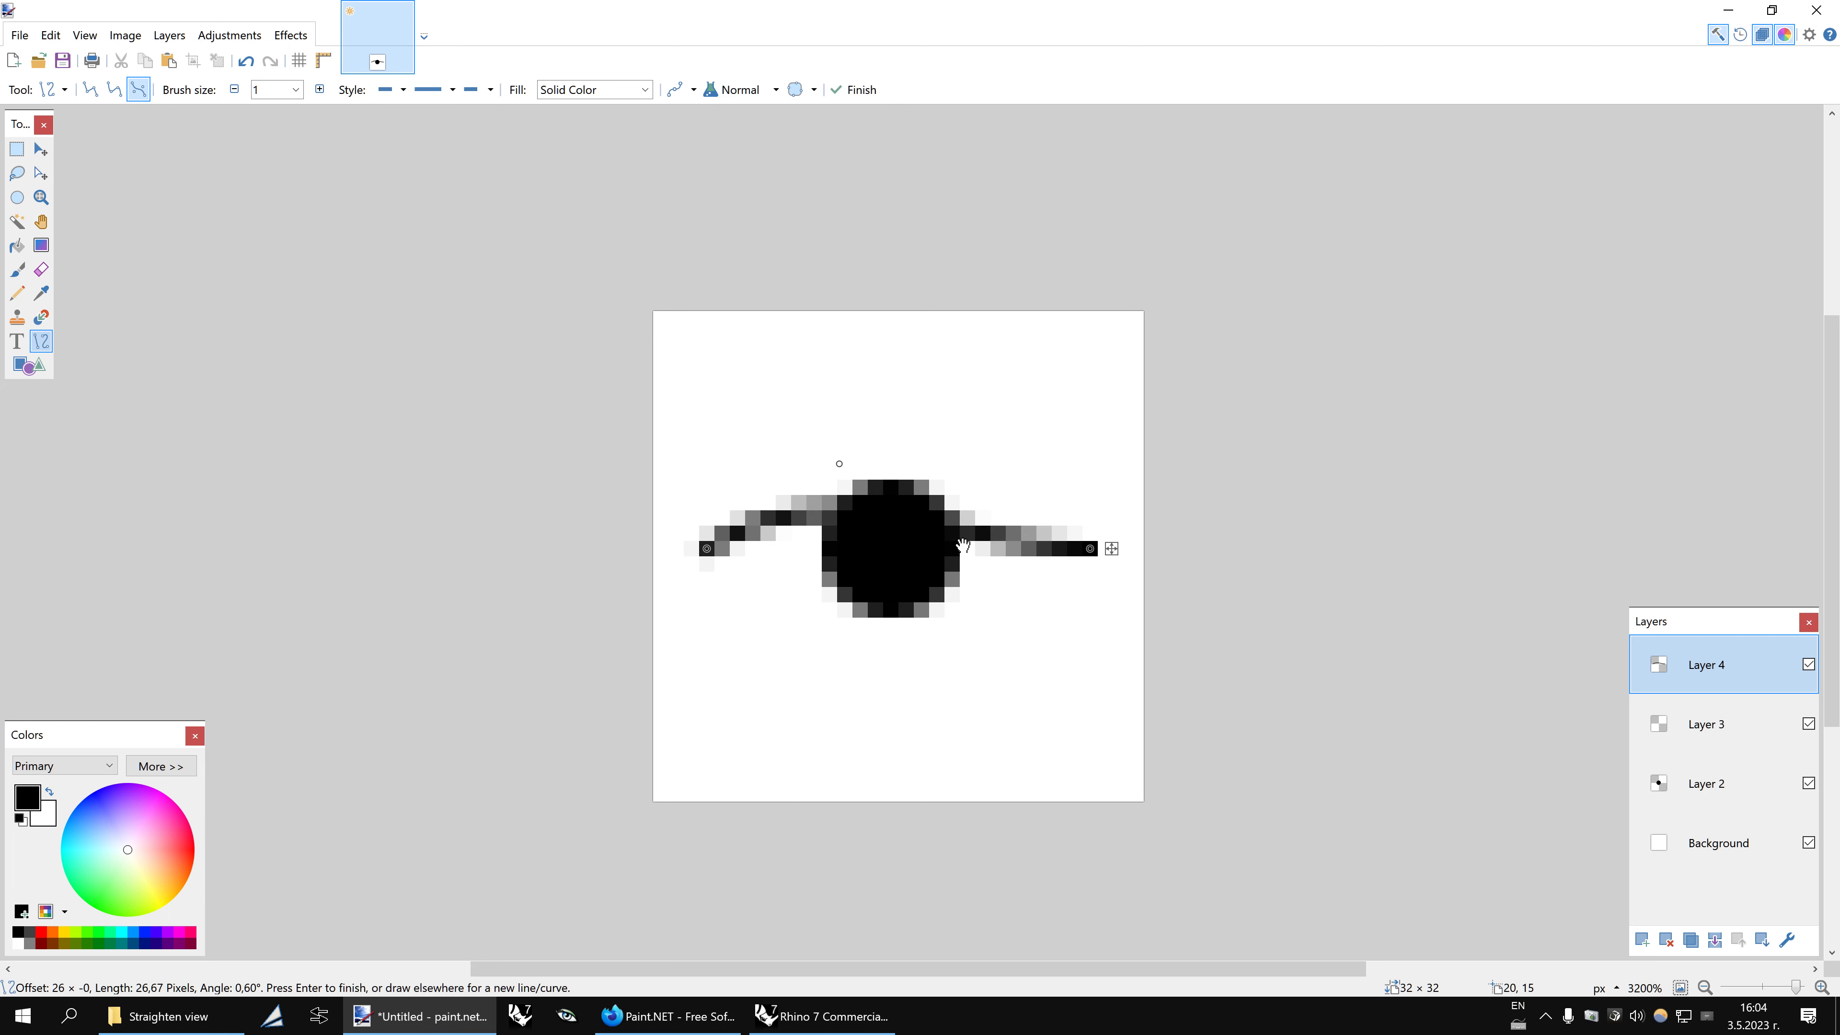
{"action": "mouse_move", "coordinate": [962, 548]}
{"action": "left_mouse_down"}
{"action": "mouse_move", "coordinate": [959, 462]}
{"action": "mouse_move", "coordinate": [845, 455]}
{"action": "left_mouse_up"}
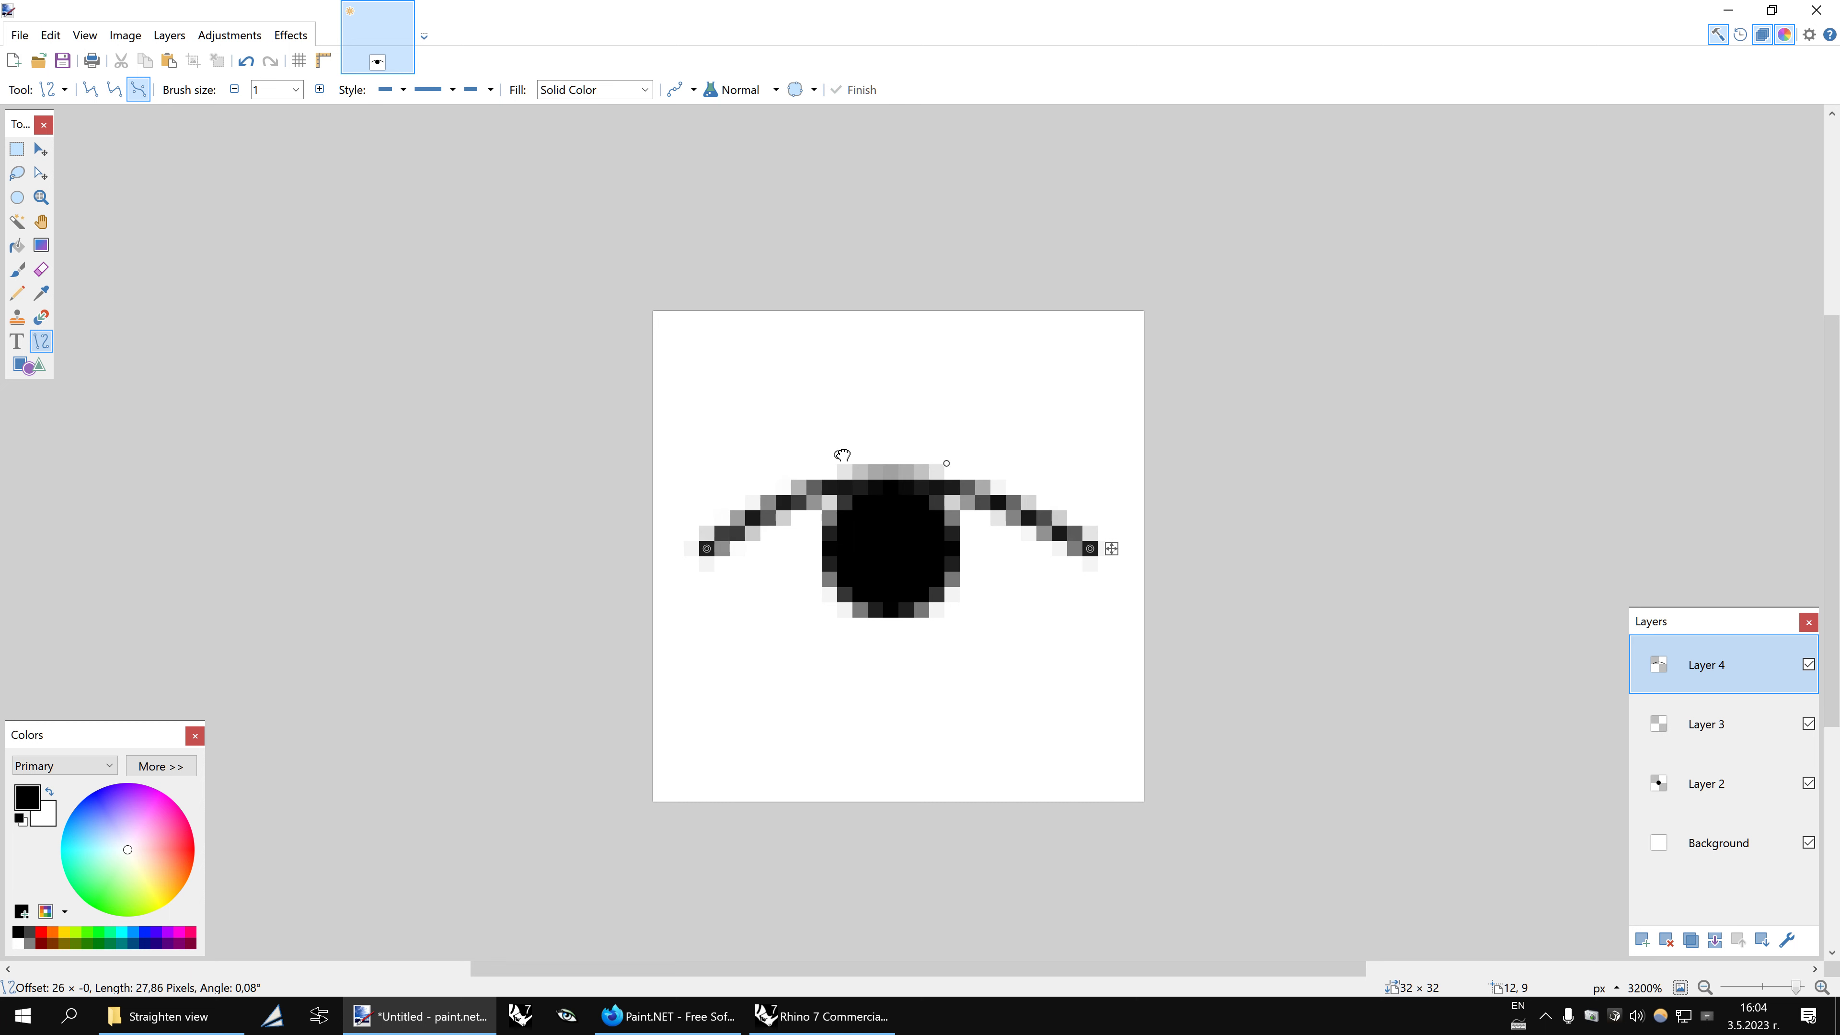
{"action": "left_click", "coordinate": [856, 89]}
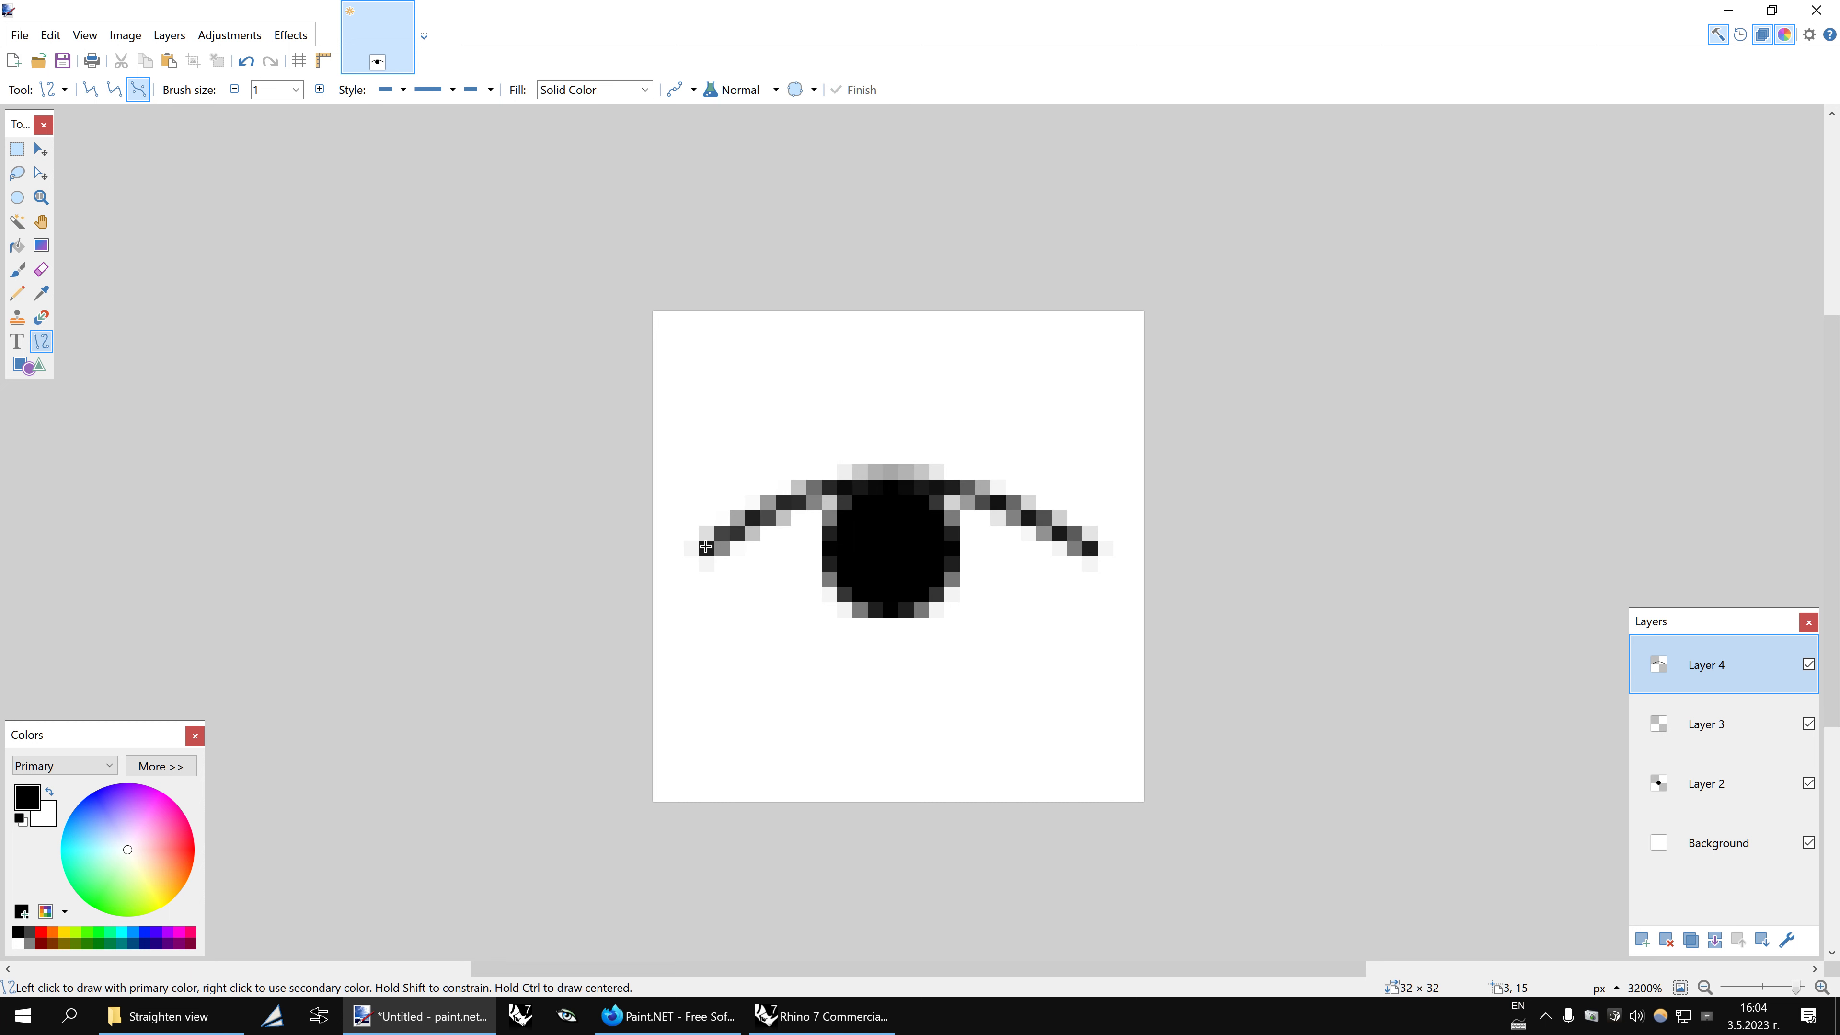
Draw and reshape the lower eye curve beneath the circle to complete the almond outline
{"action": "left_click_drag", "start_coordinate": [706, 548], "coordinate": [1090, 549]}
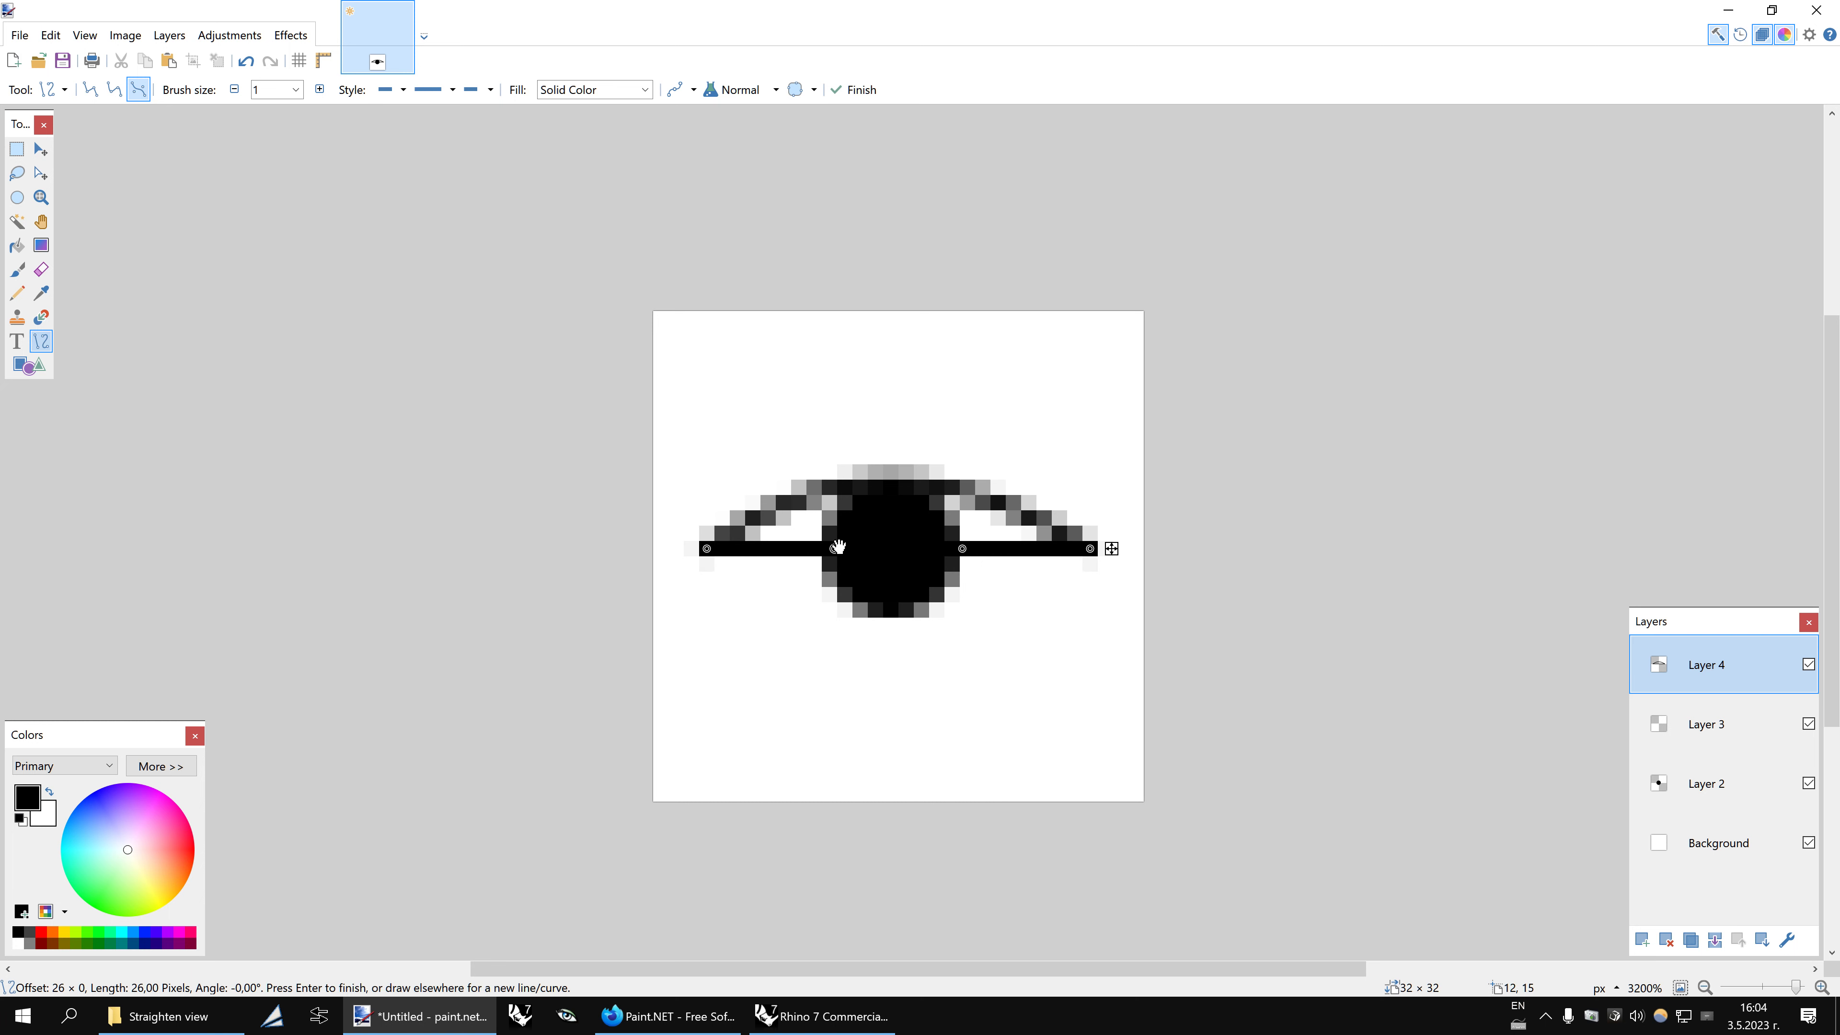
{"action": "left_click_drag", "start_coordinate": [837, 549], "coordinate": [821, 625]}
{"action": "left_click_drag", "start_coordinate": [962, 548], "coordinate": [974, 642]}
{"action": "left_click_drag", "start_coordinate": [821, 624], "coordinate": [817, 635]}
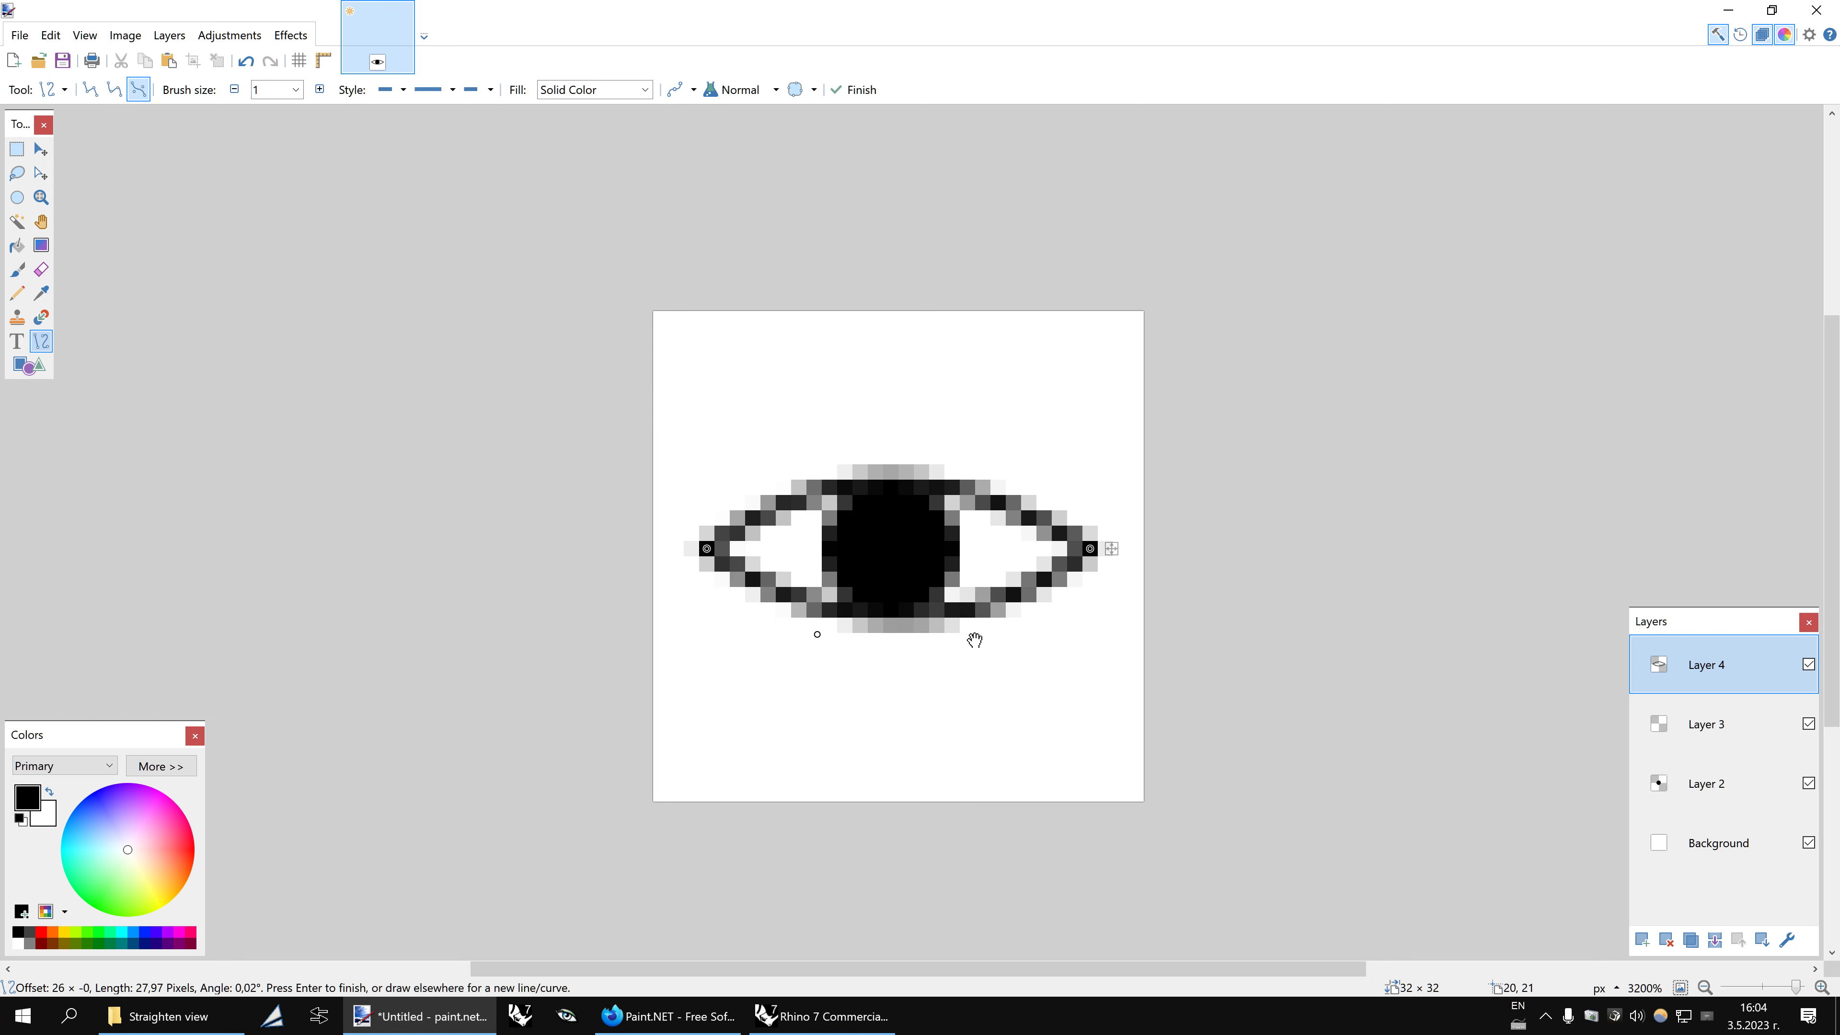
{"action": "mouse_move", "coordinate": [974, 639]}
{"action": "left_mouse_down"}
{"action": "mouse_move", "coordinate": [950, 644]}
{"action": "mouse_move", "coordinate": [972, 636]}
{"action": "left_mouse_up"}
{"action": "left_click", "coordinate": [855, 90]}
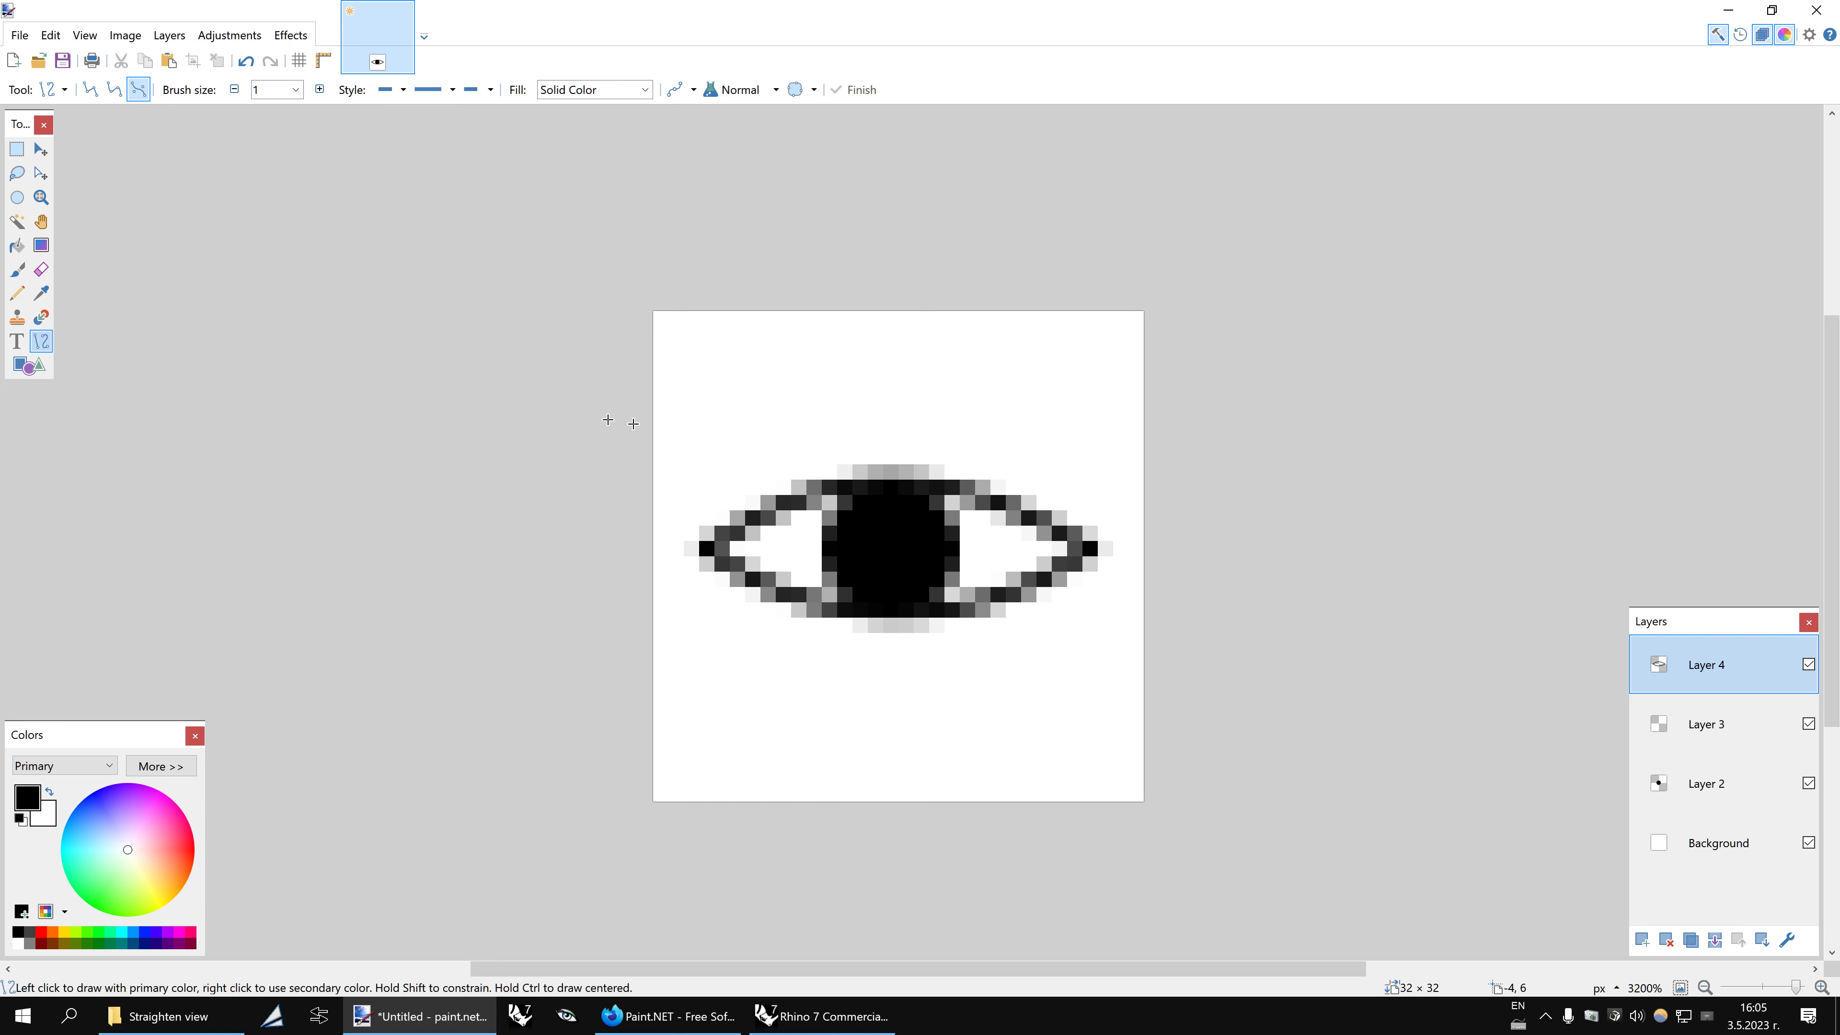
{"action": "left_click", "coordinate": [245, 61]}
{"action": "left_click_drag", "start_coordinate": [814, 635], "coordinate": [822, 640]}
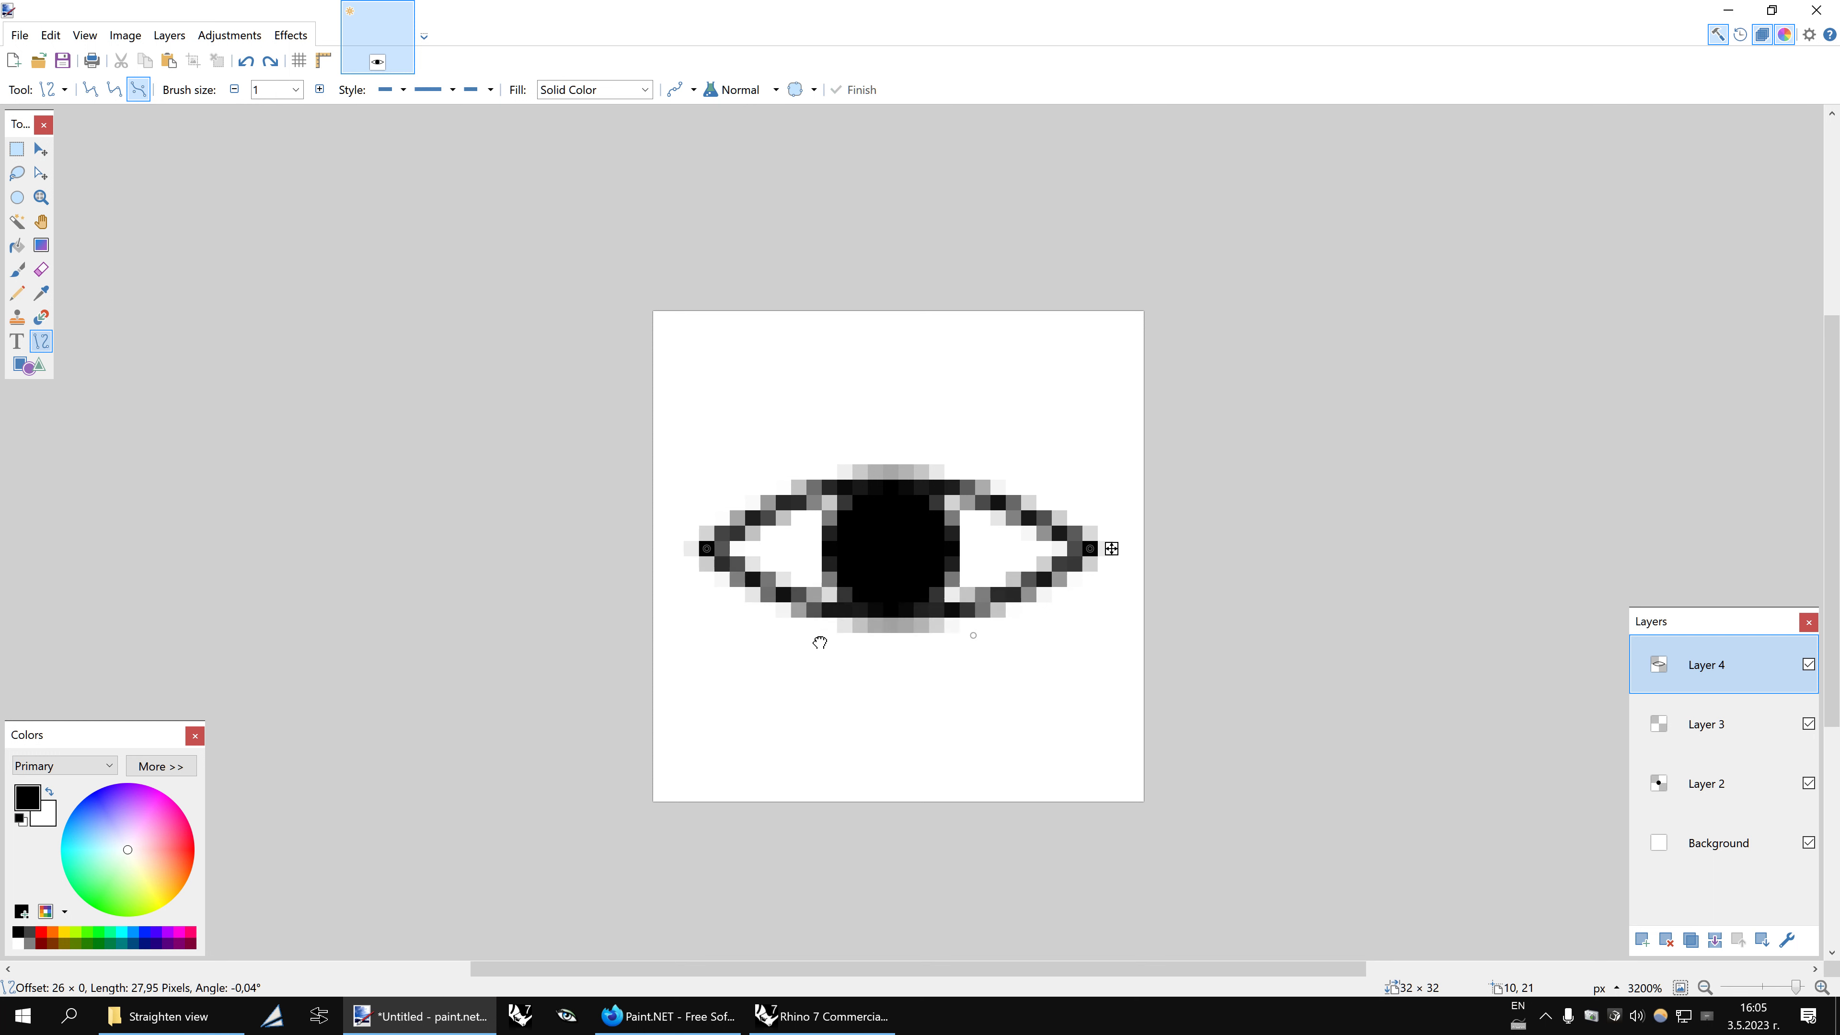
{"action": "left_click_drag", "start_coordinate": [976, 634], "coordinate": [974, 640]}
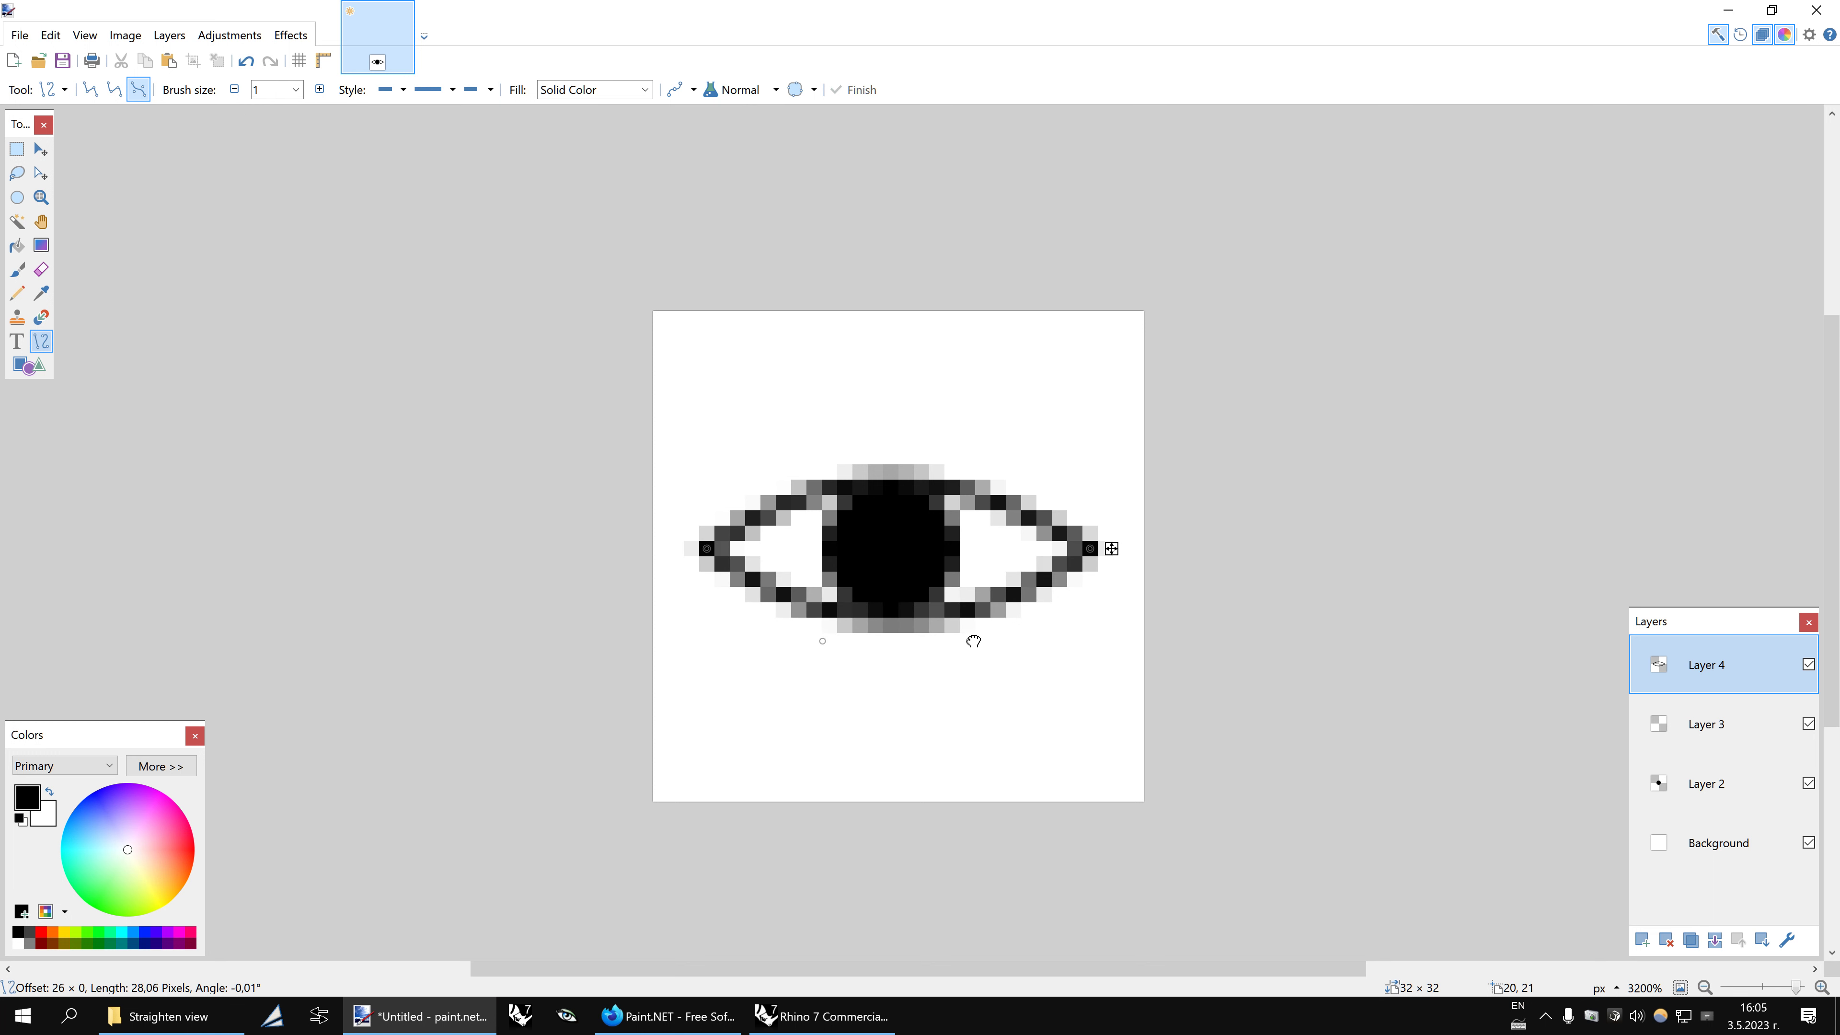
{"action": "left_click", "coordinate": [834, 93]}
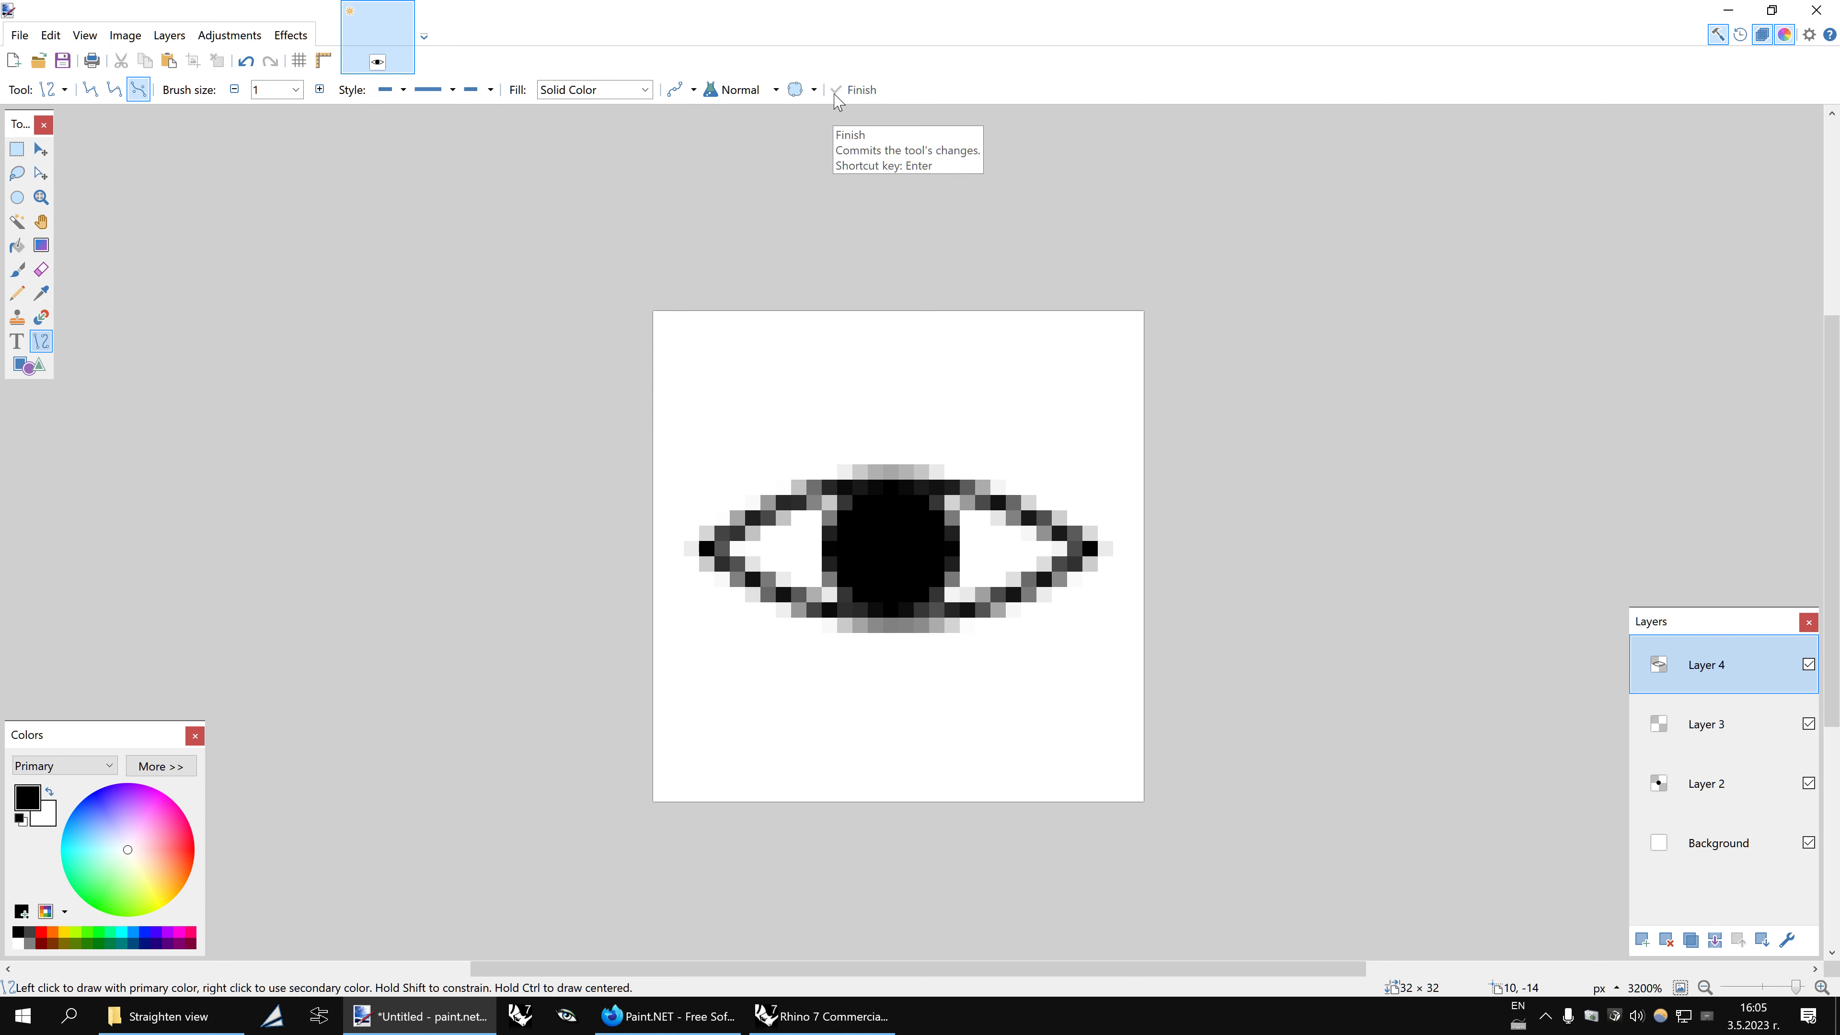
Set the brush width to 3 and draw a trial top bar, then undo it
{"action": "left_click", "coordinate": [296, 89]}
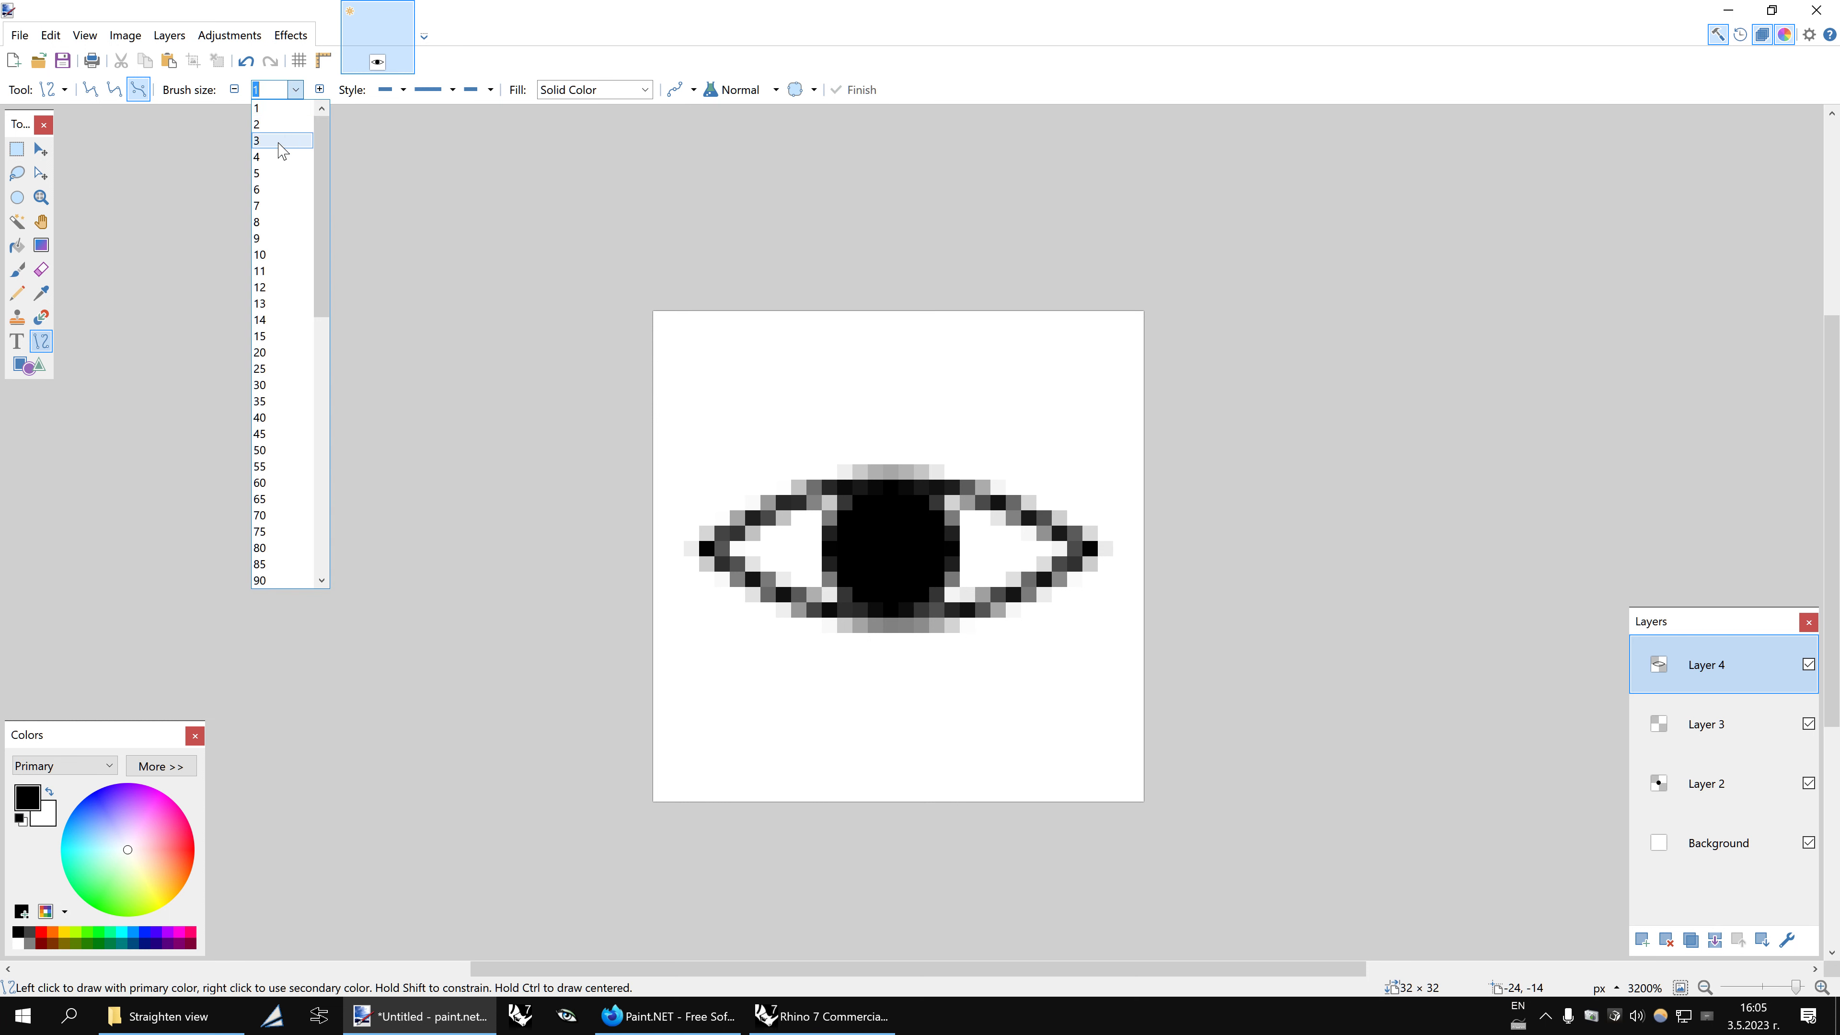
{"action": "key", "text": "Escape"}
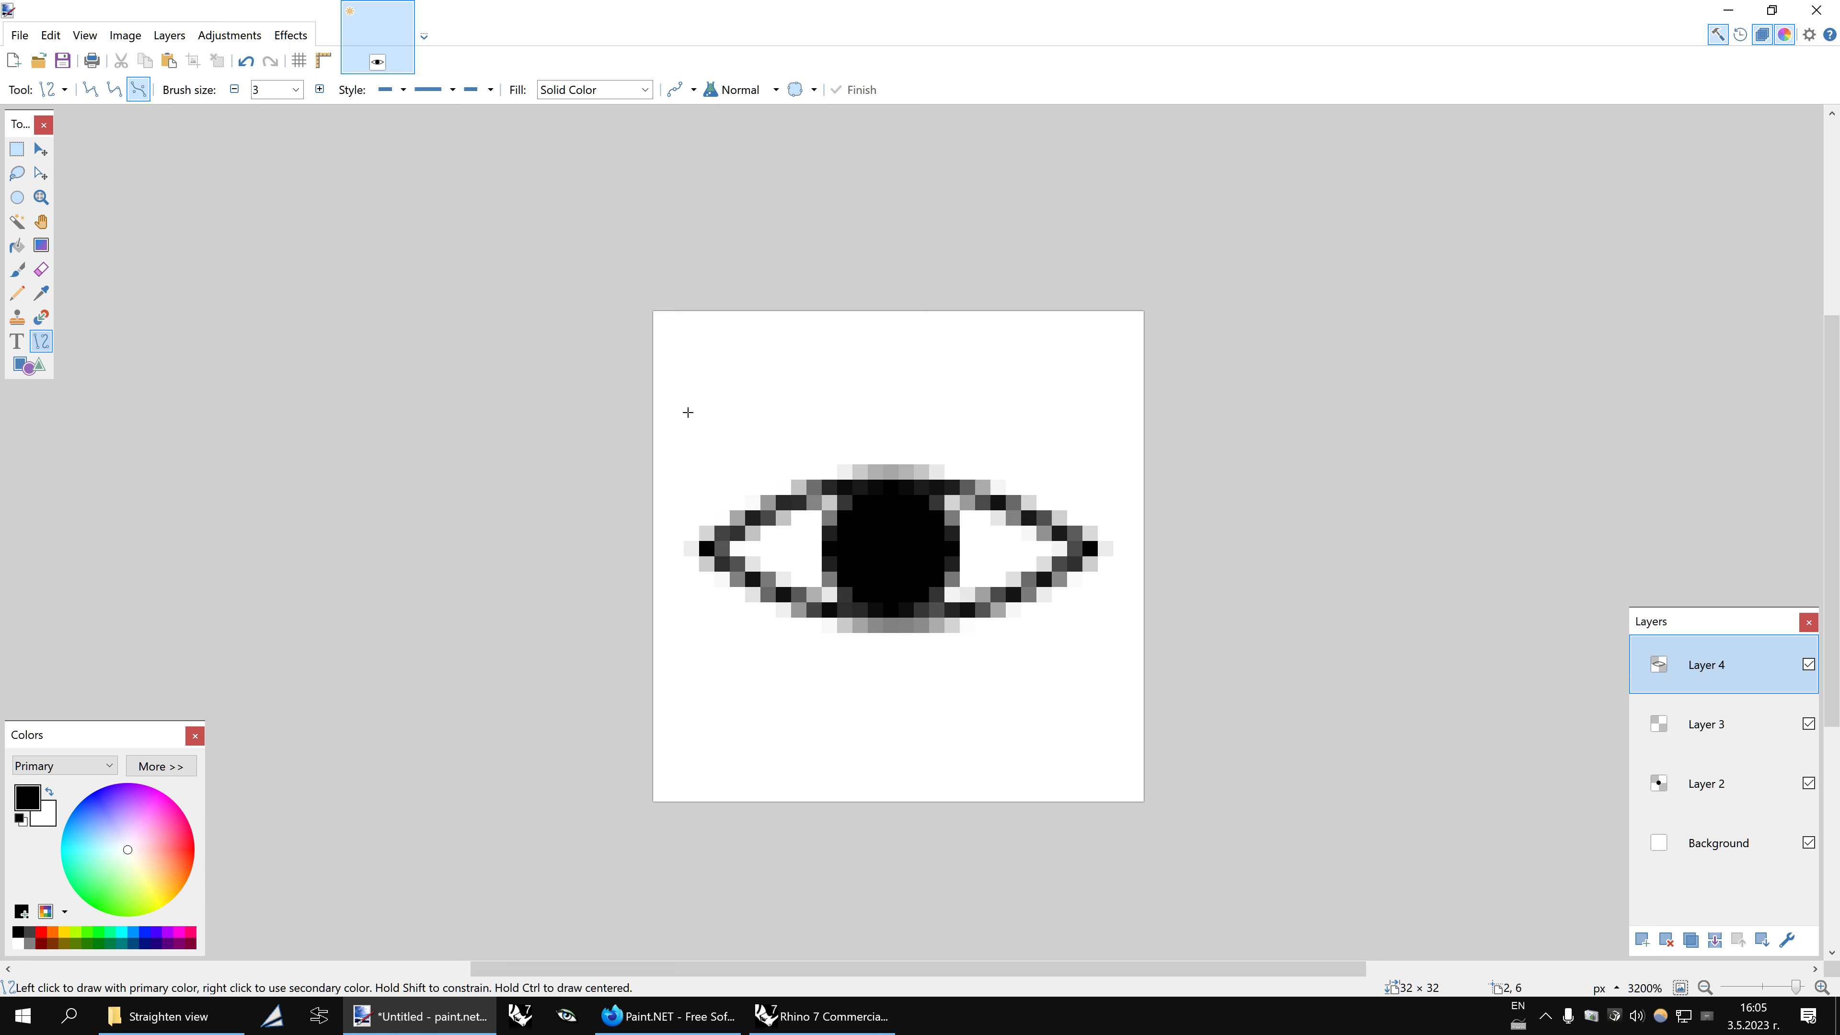
{"action": "left_click_drag", "start_coordinate": [688, 411], "coordinate": [1120, 407]}
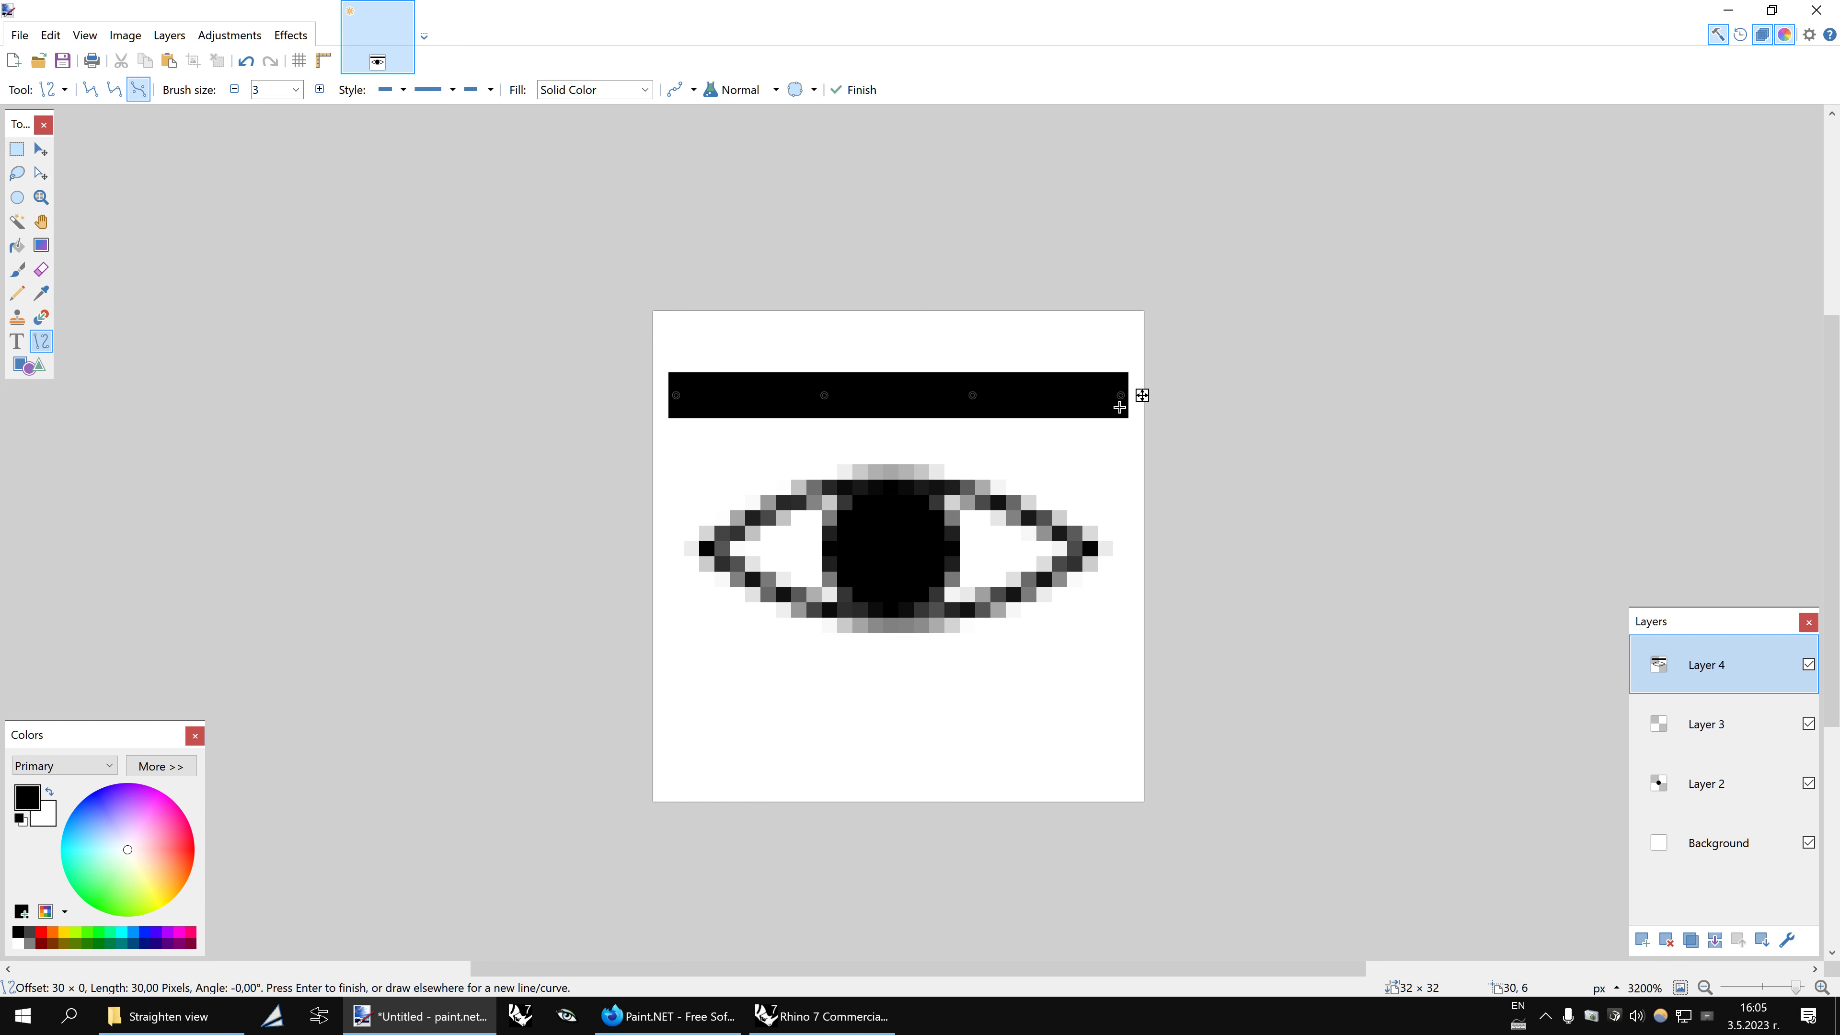
{"action": "key", "text": "Return"}
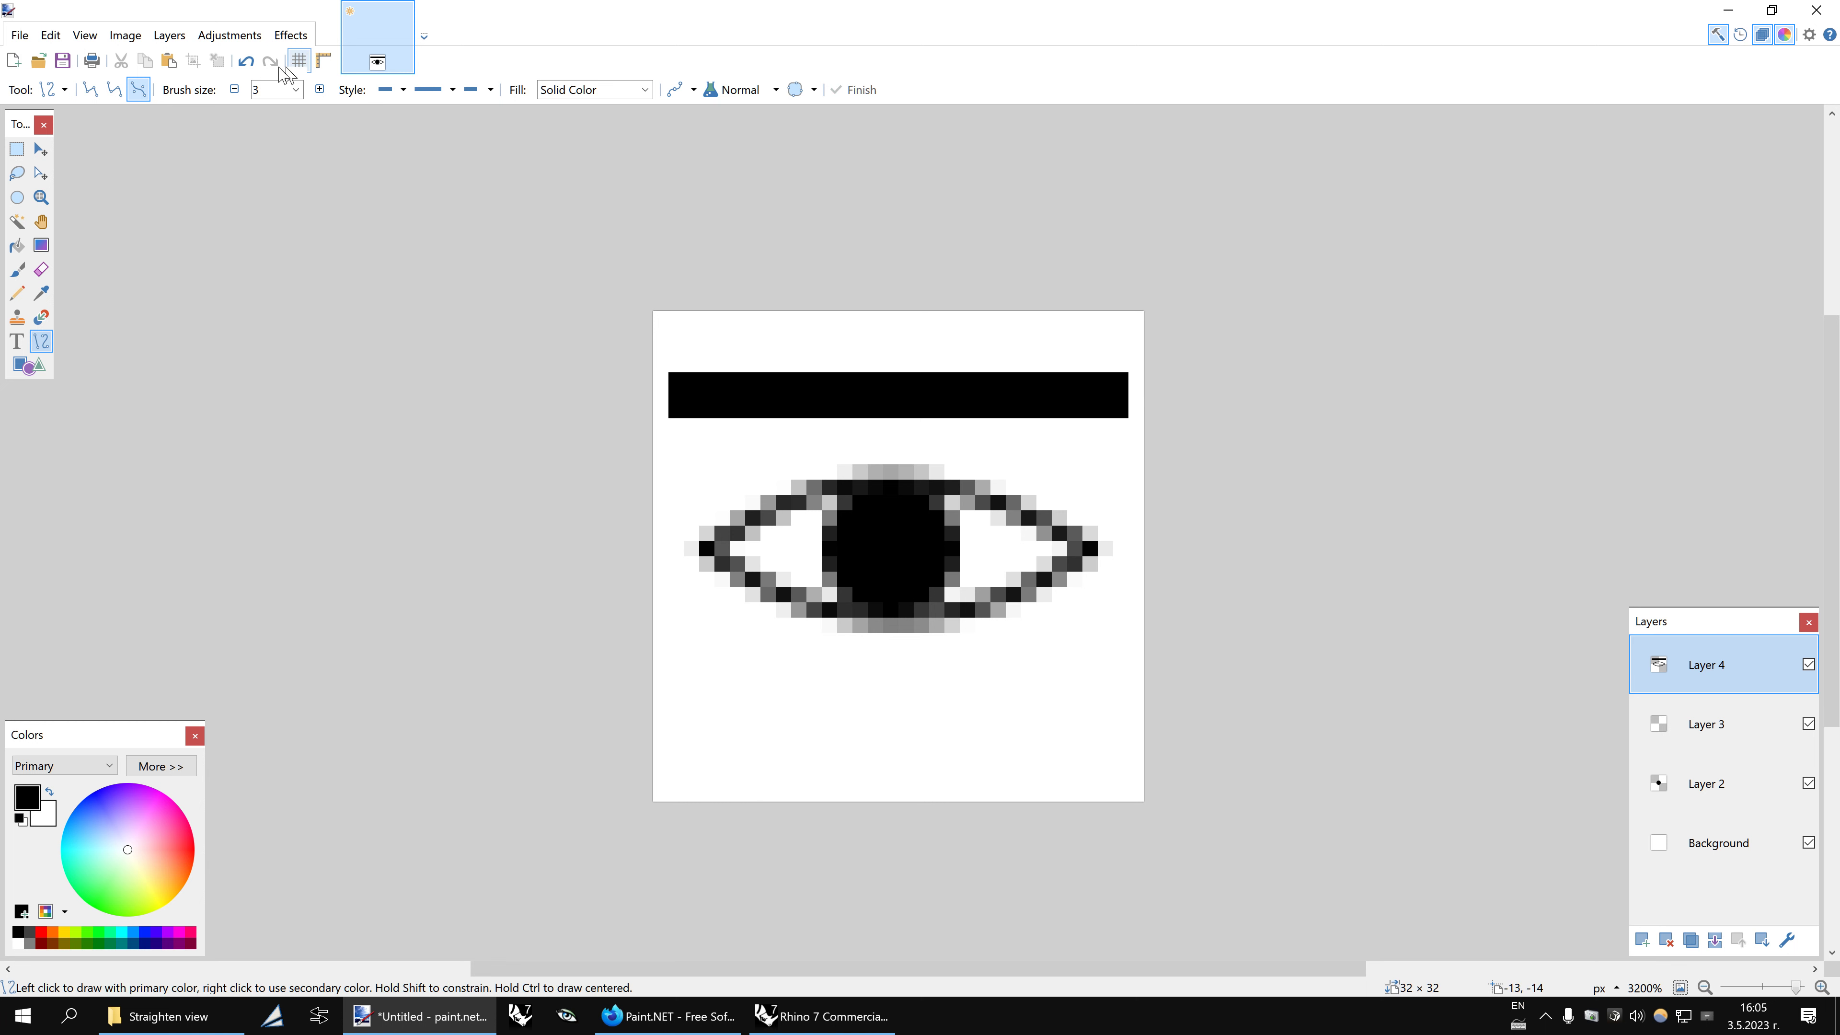
{"action": "left_click", "coordinate": [246, 61]}
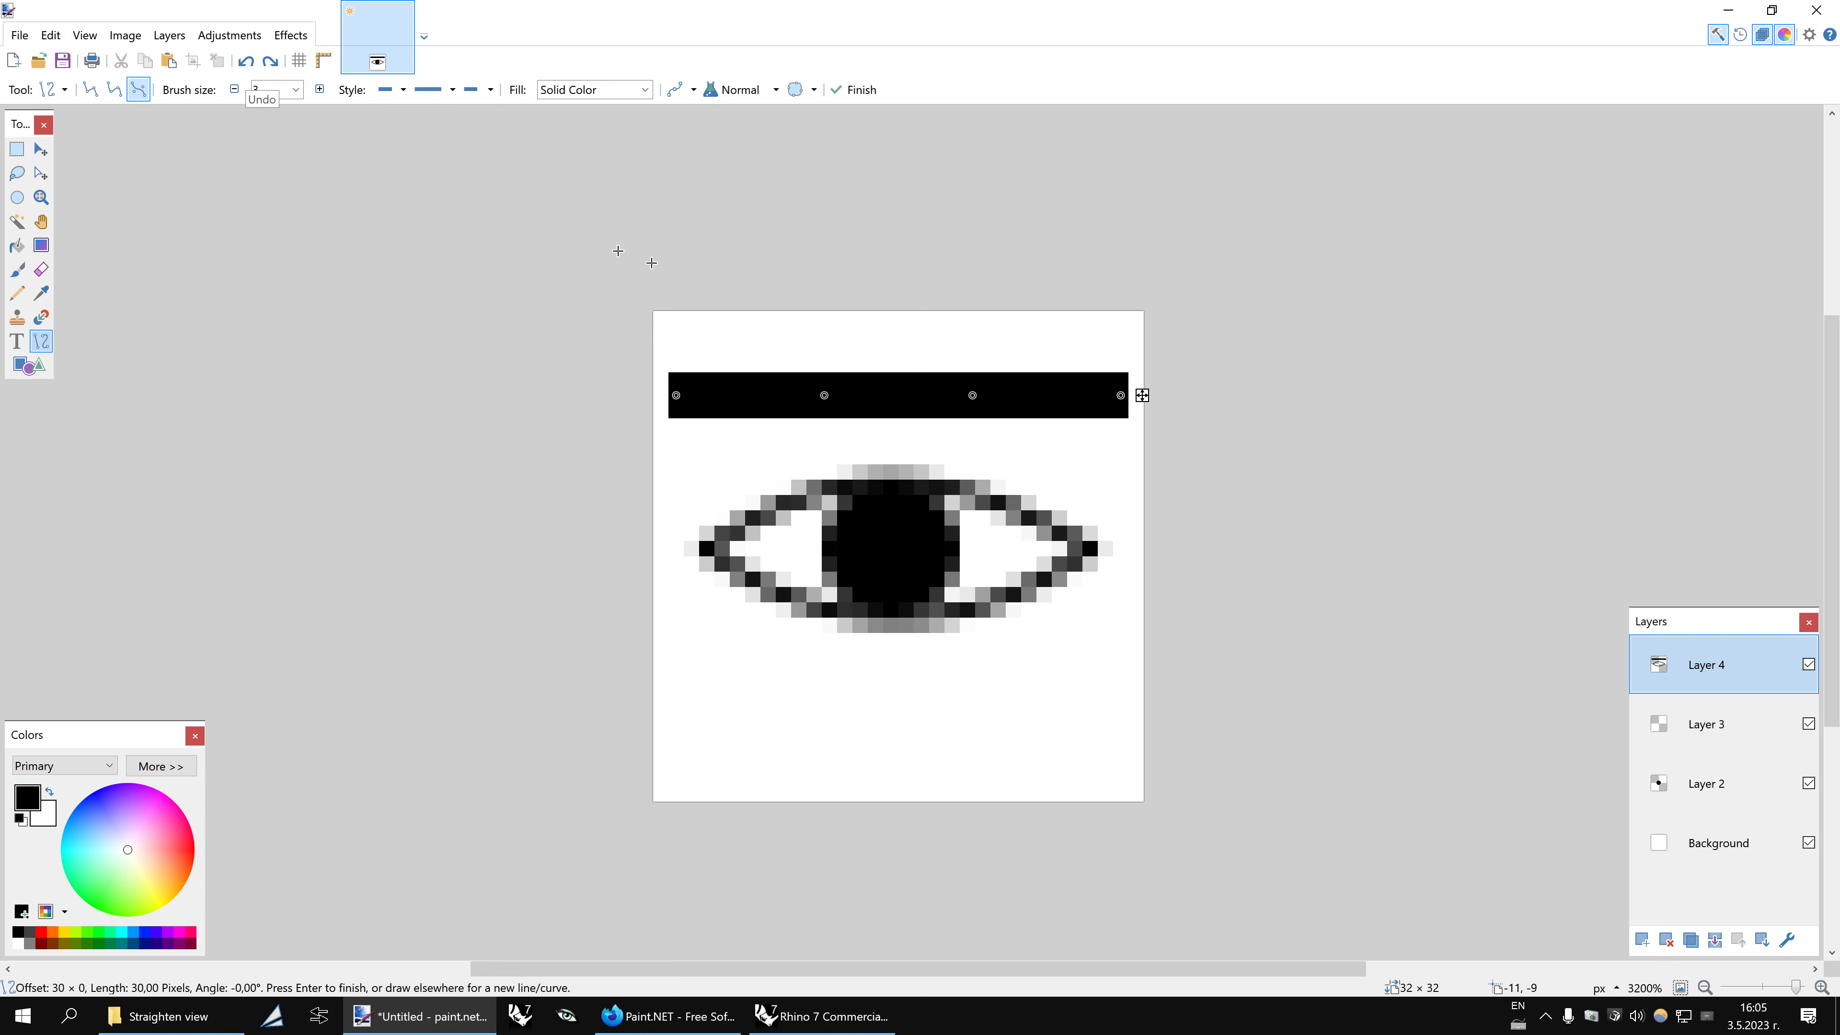
{"action": "left_click", "coordinate": [246, 61]}
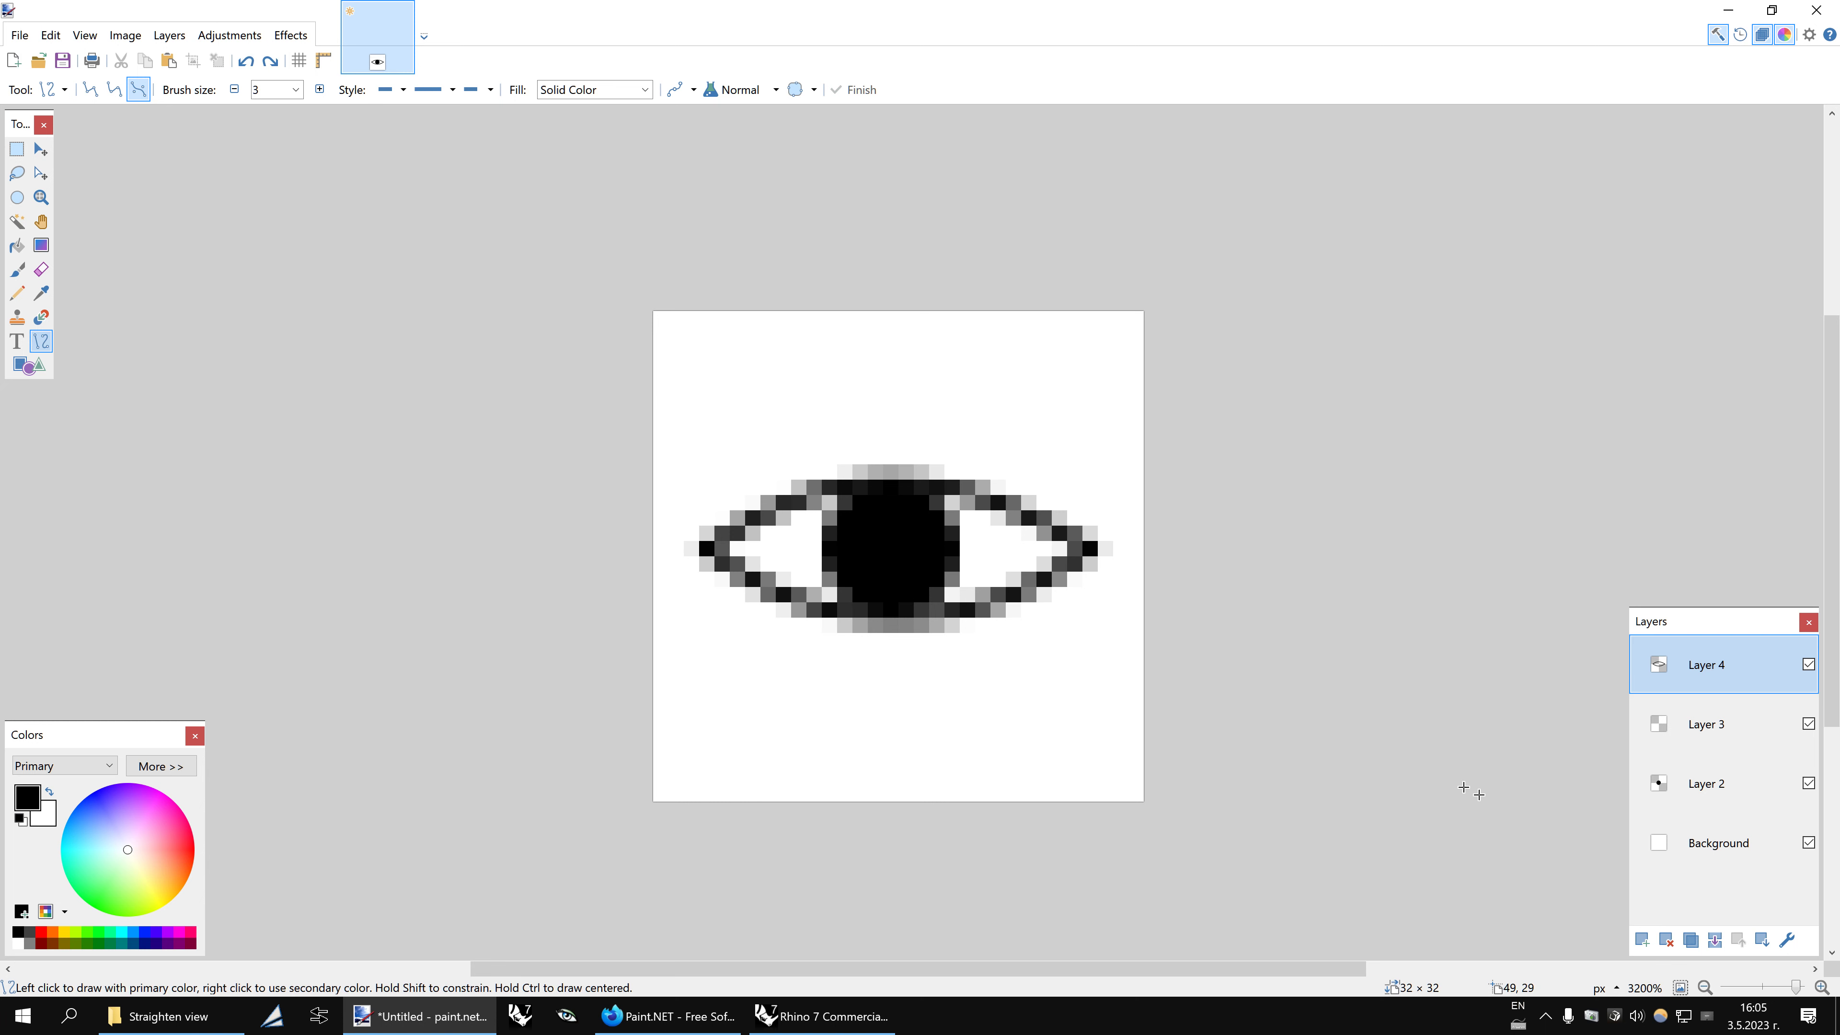
Draw a thick top bar on a new layer, then duplicate and flip it vertically below
{"action": "left_click", "coordinate": [1643, 941]}
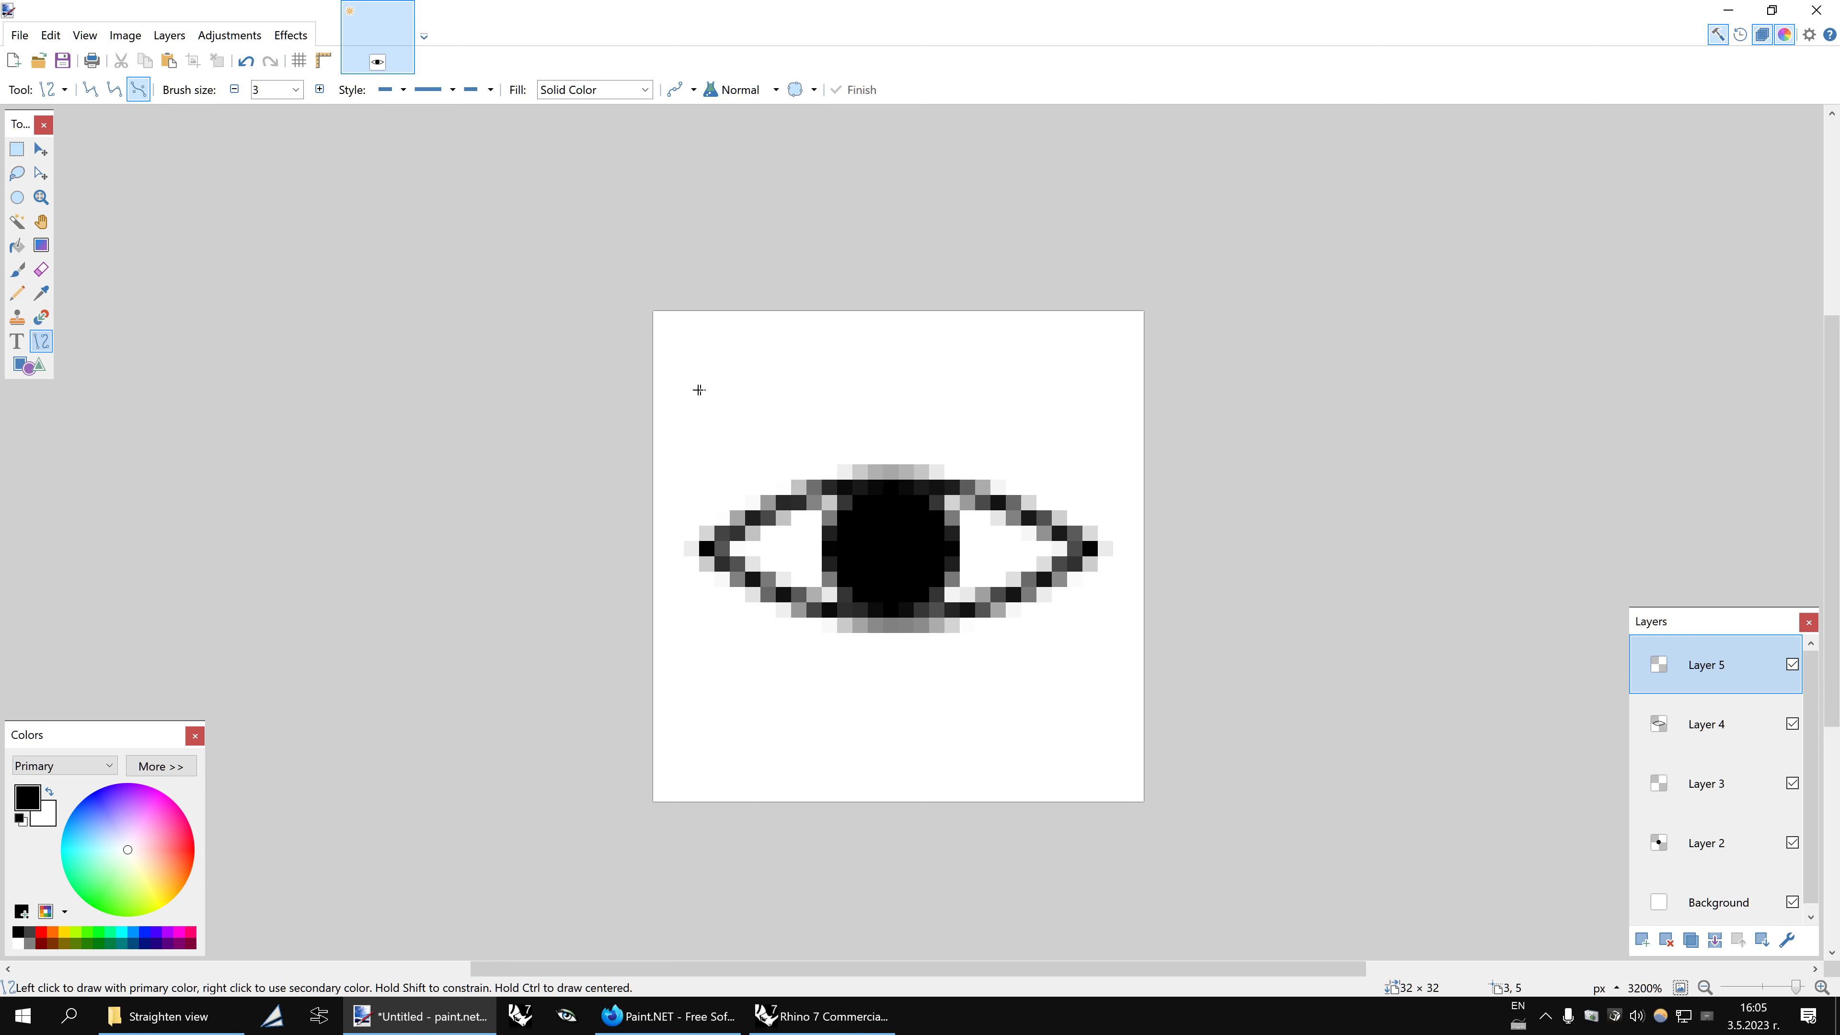
{"action": "left_click_drag", "start_coordinate": [692, 390], "coordinate": [1103, 399]}
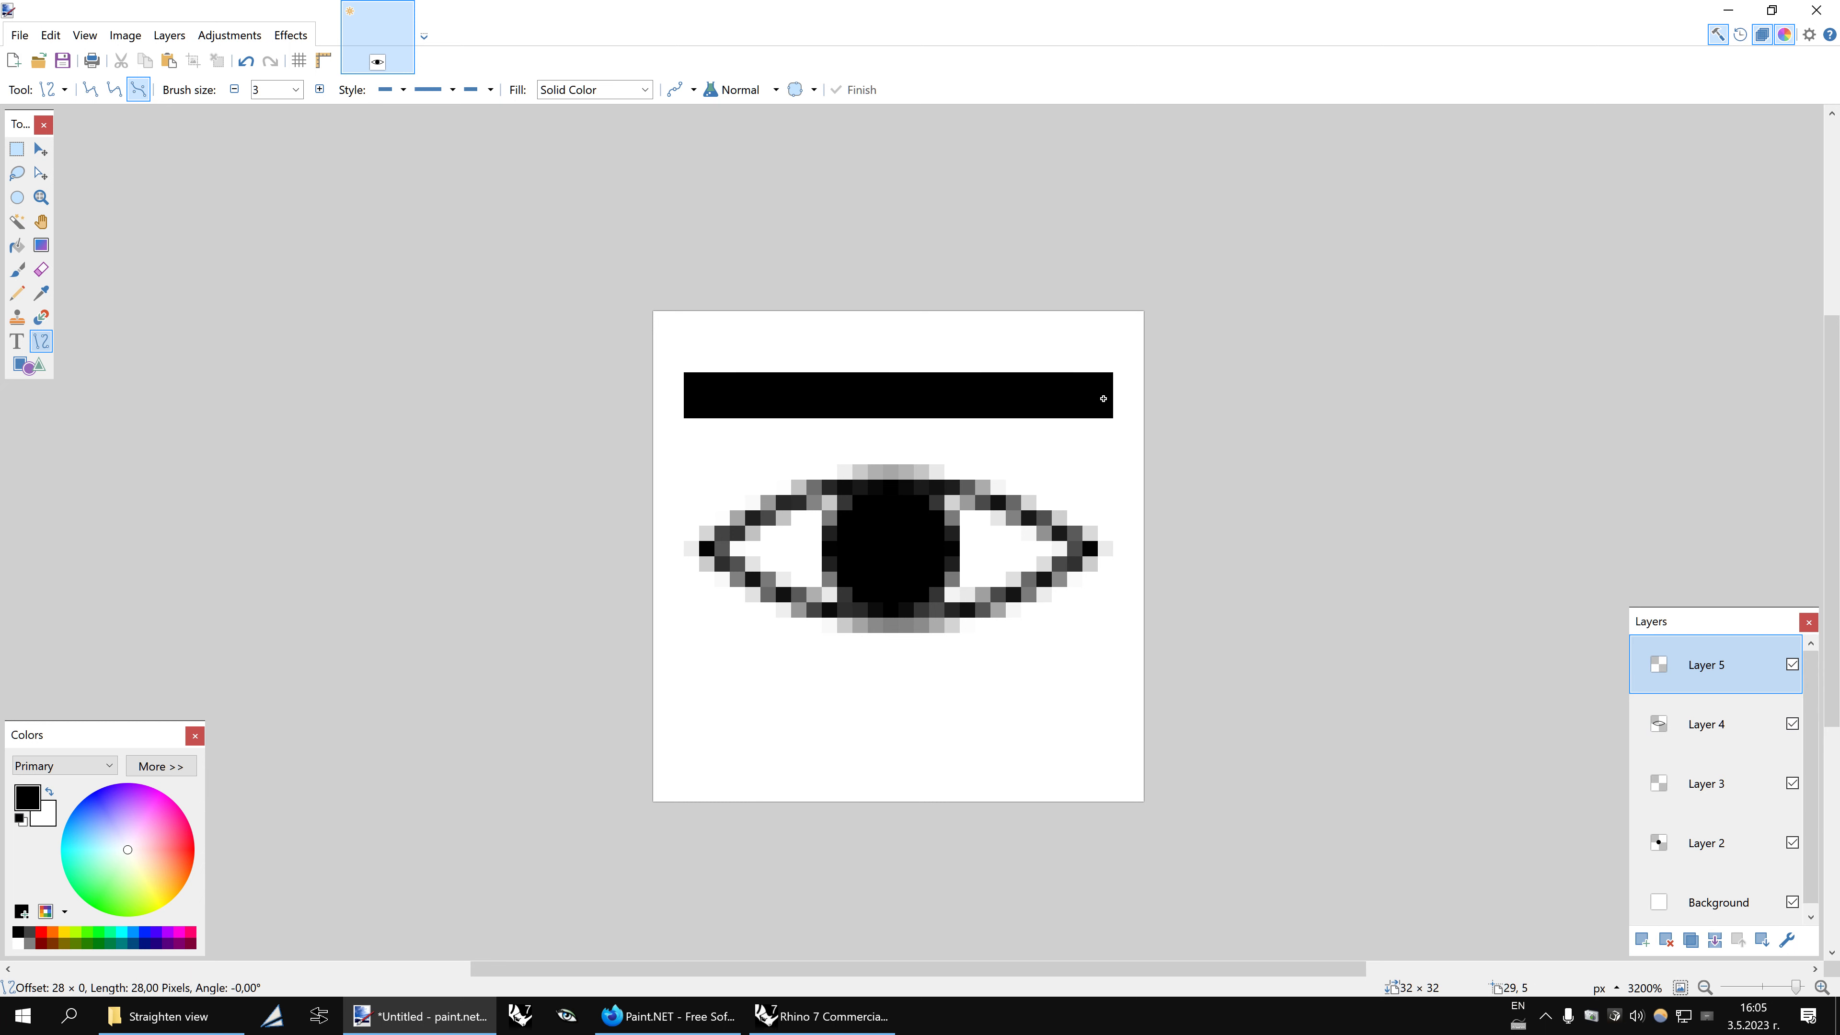
{"action": "left_click", "coordinate": [855, 90]}
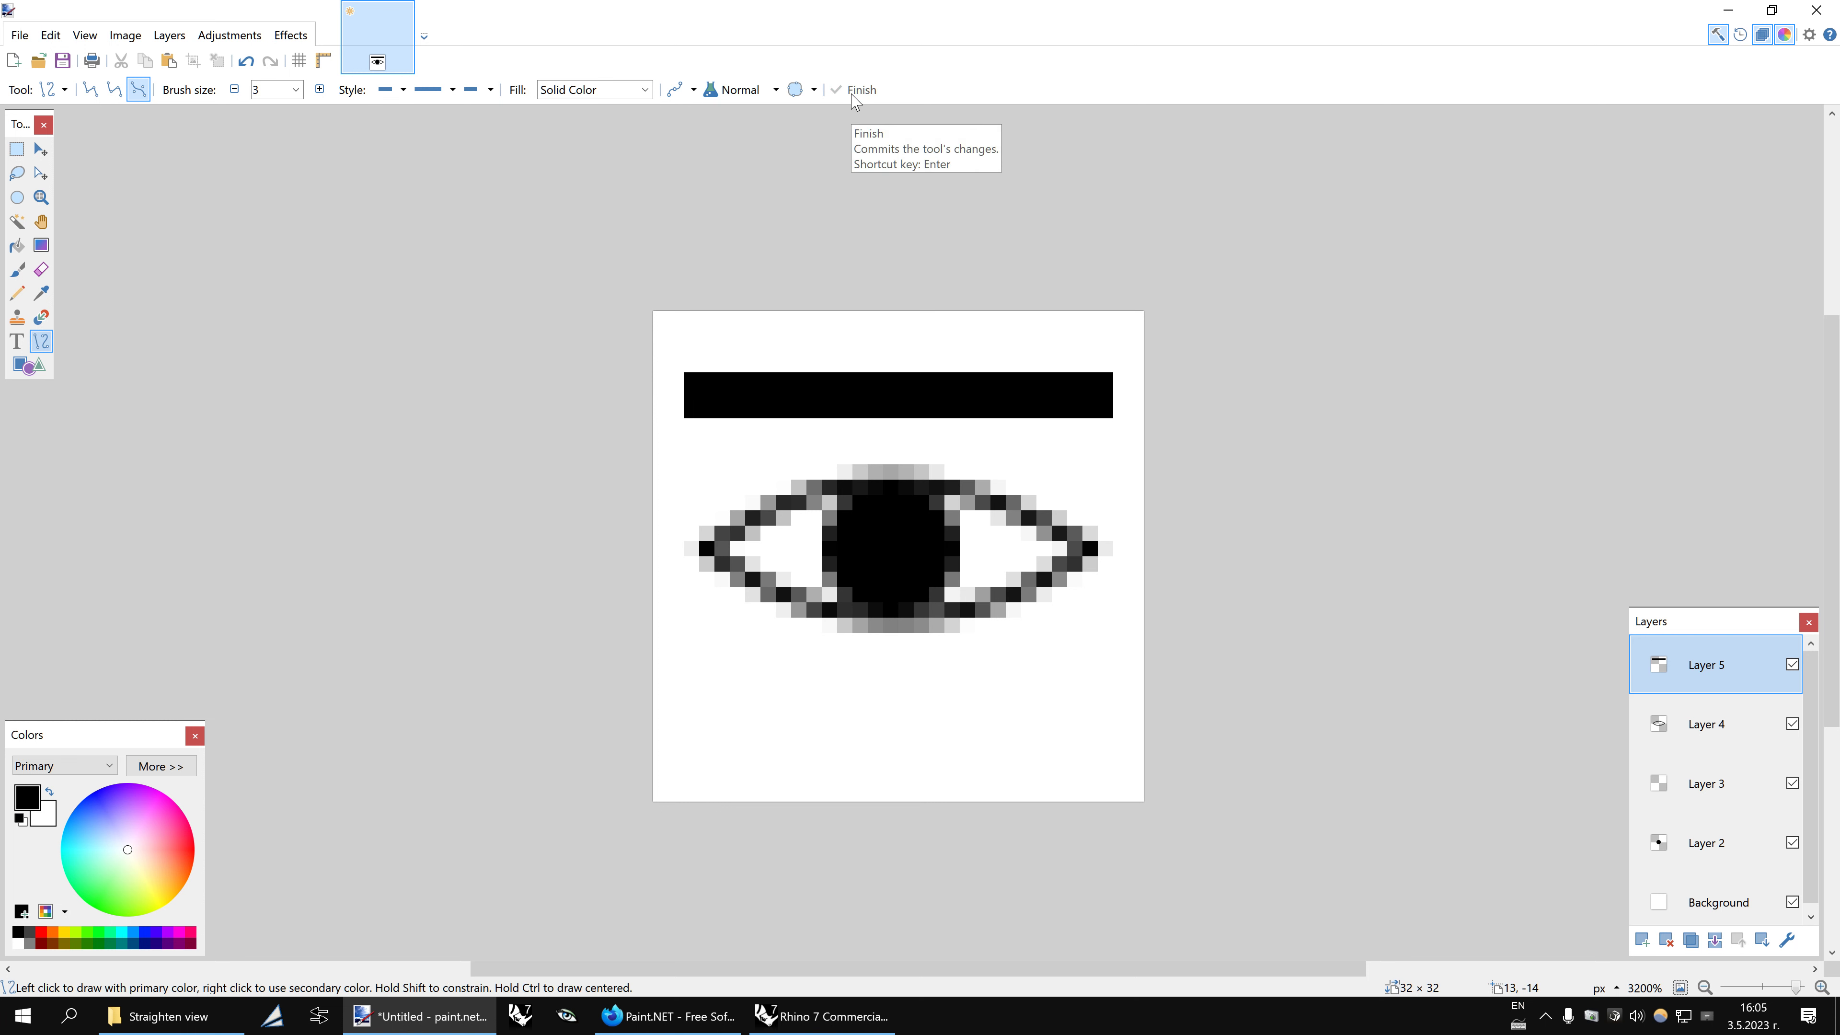
{"action": "left_click", "coordinate": [1693, 941]}
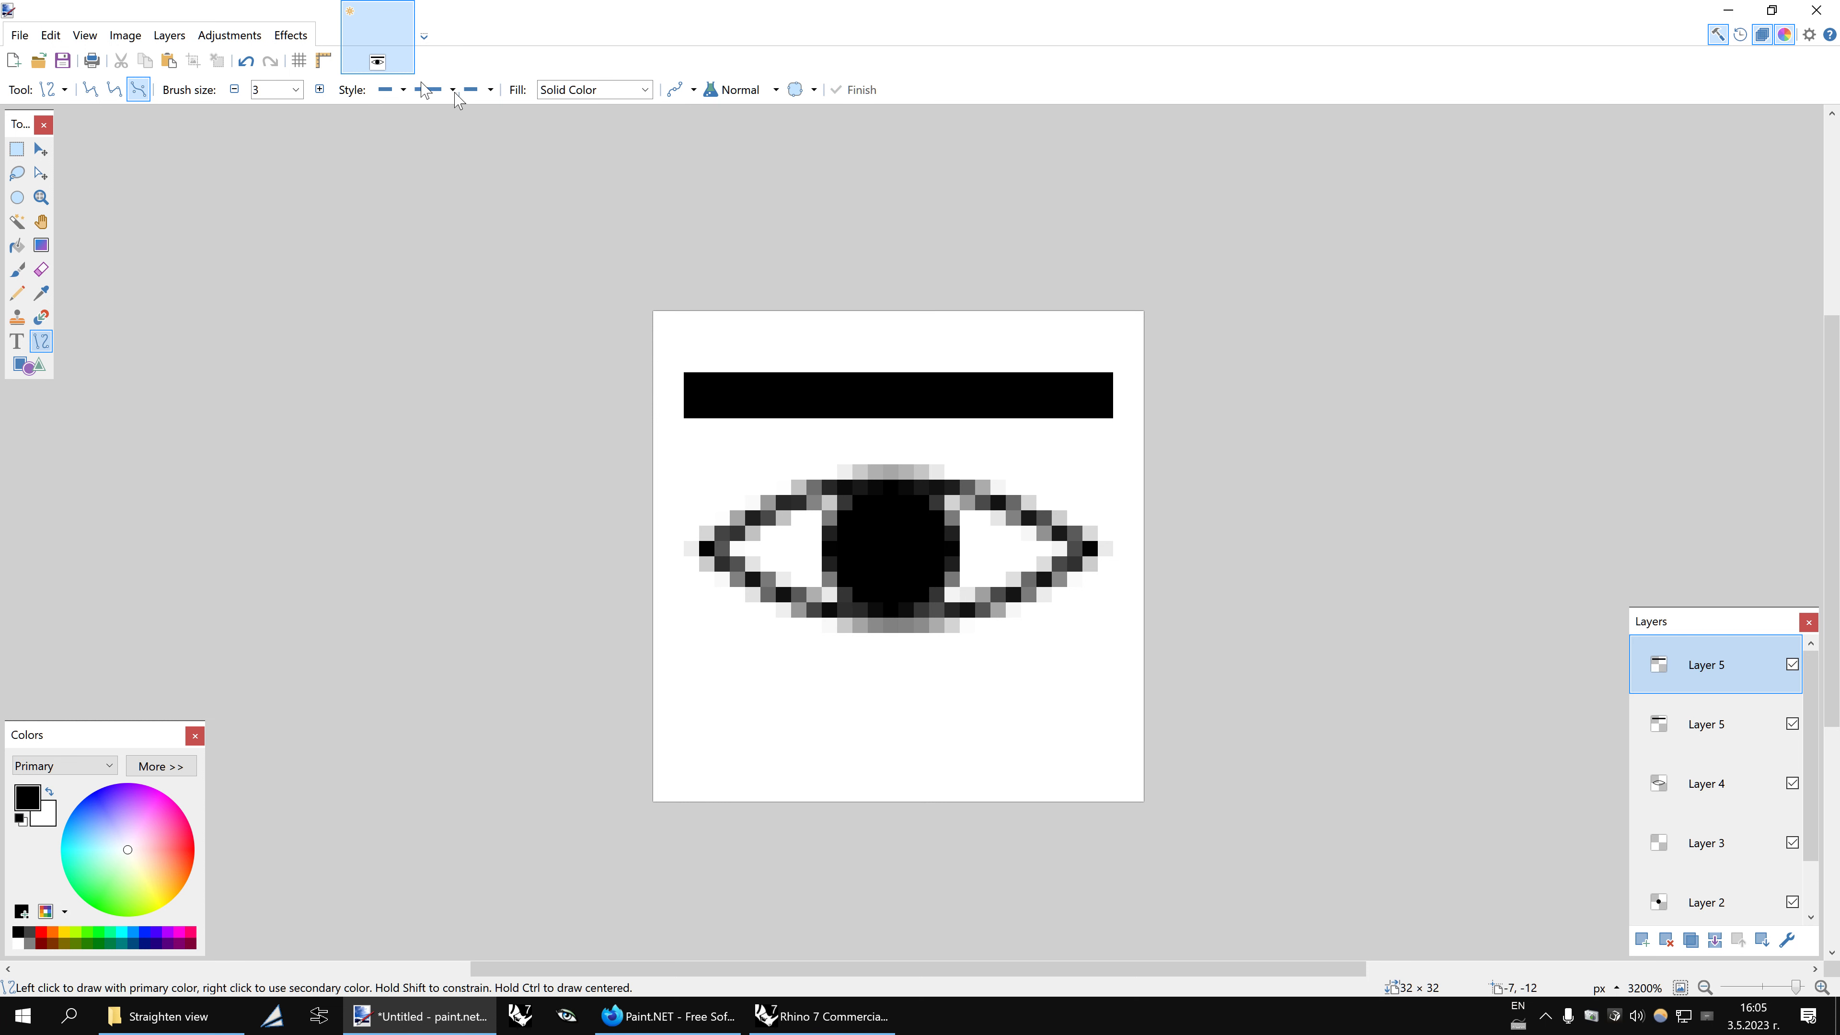
{"action": "left_click", "coordinate": [228, 37]}
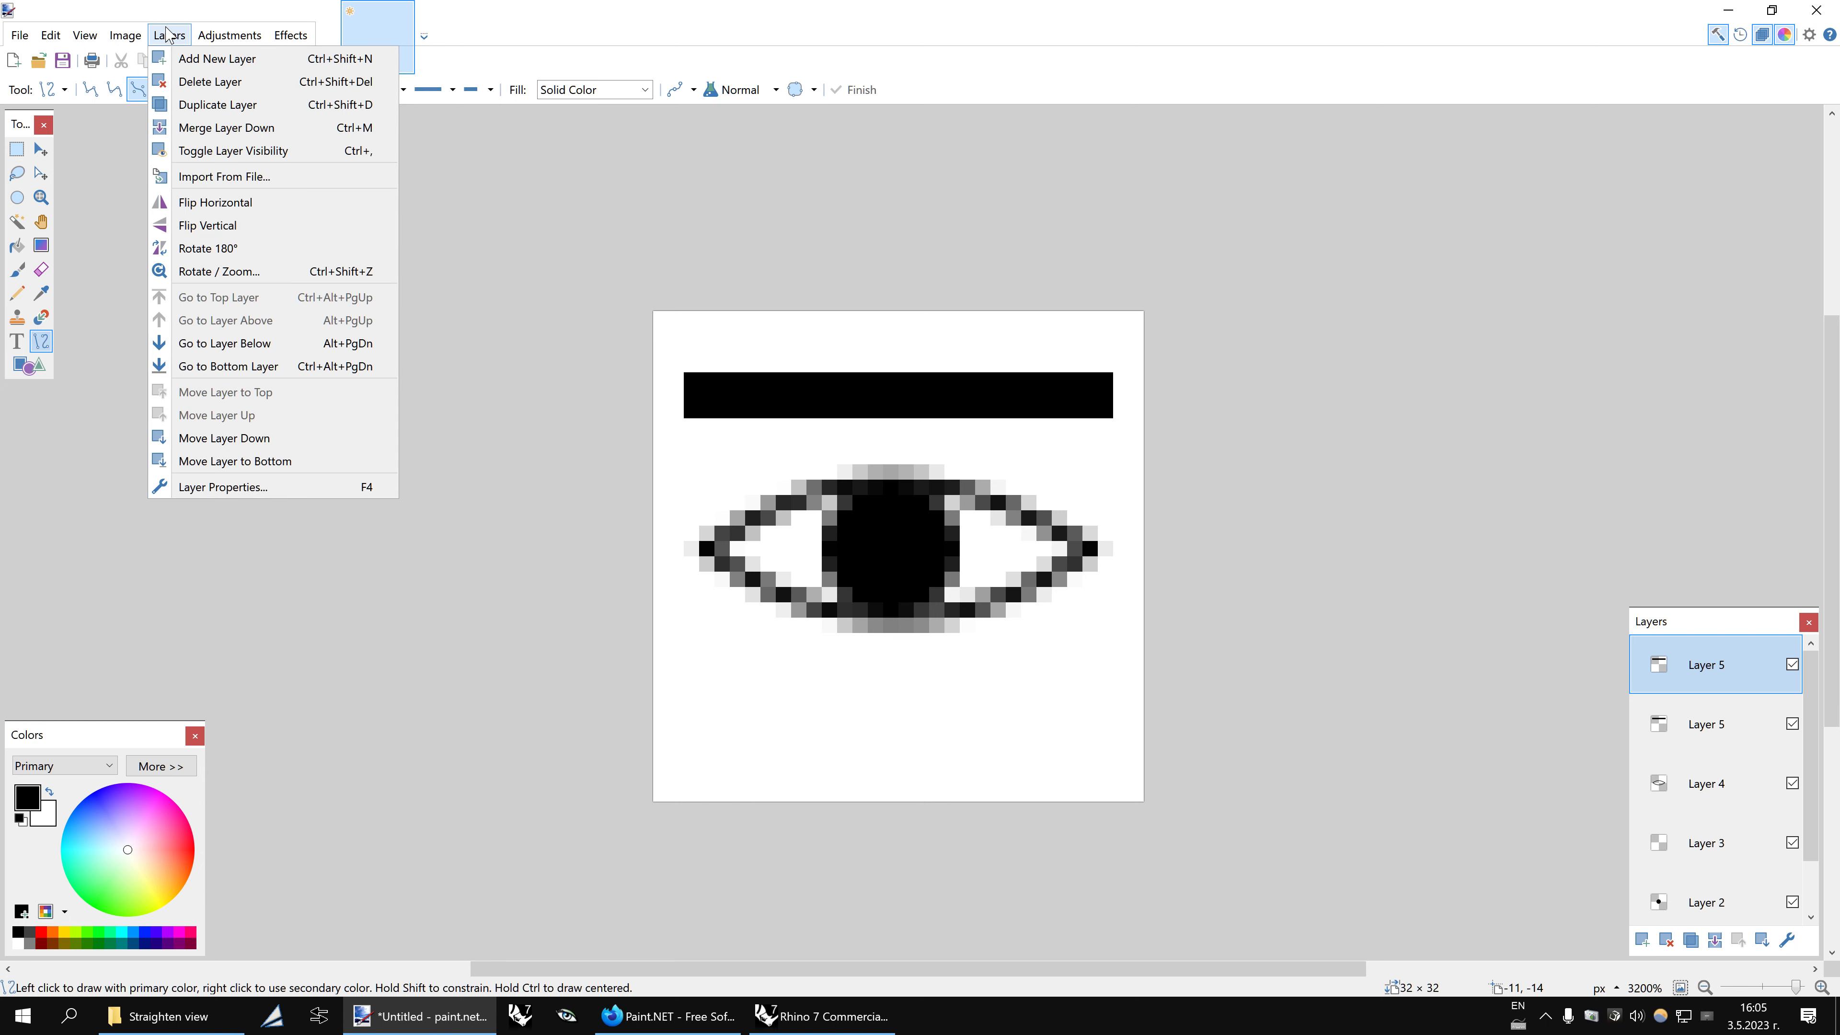
{"action": "mouse_move", "coordinate": [170, 35]}
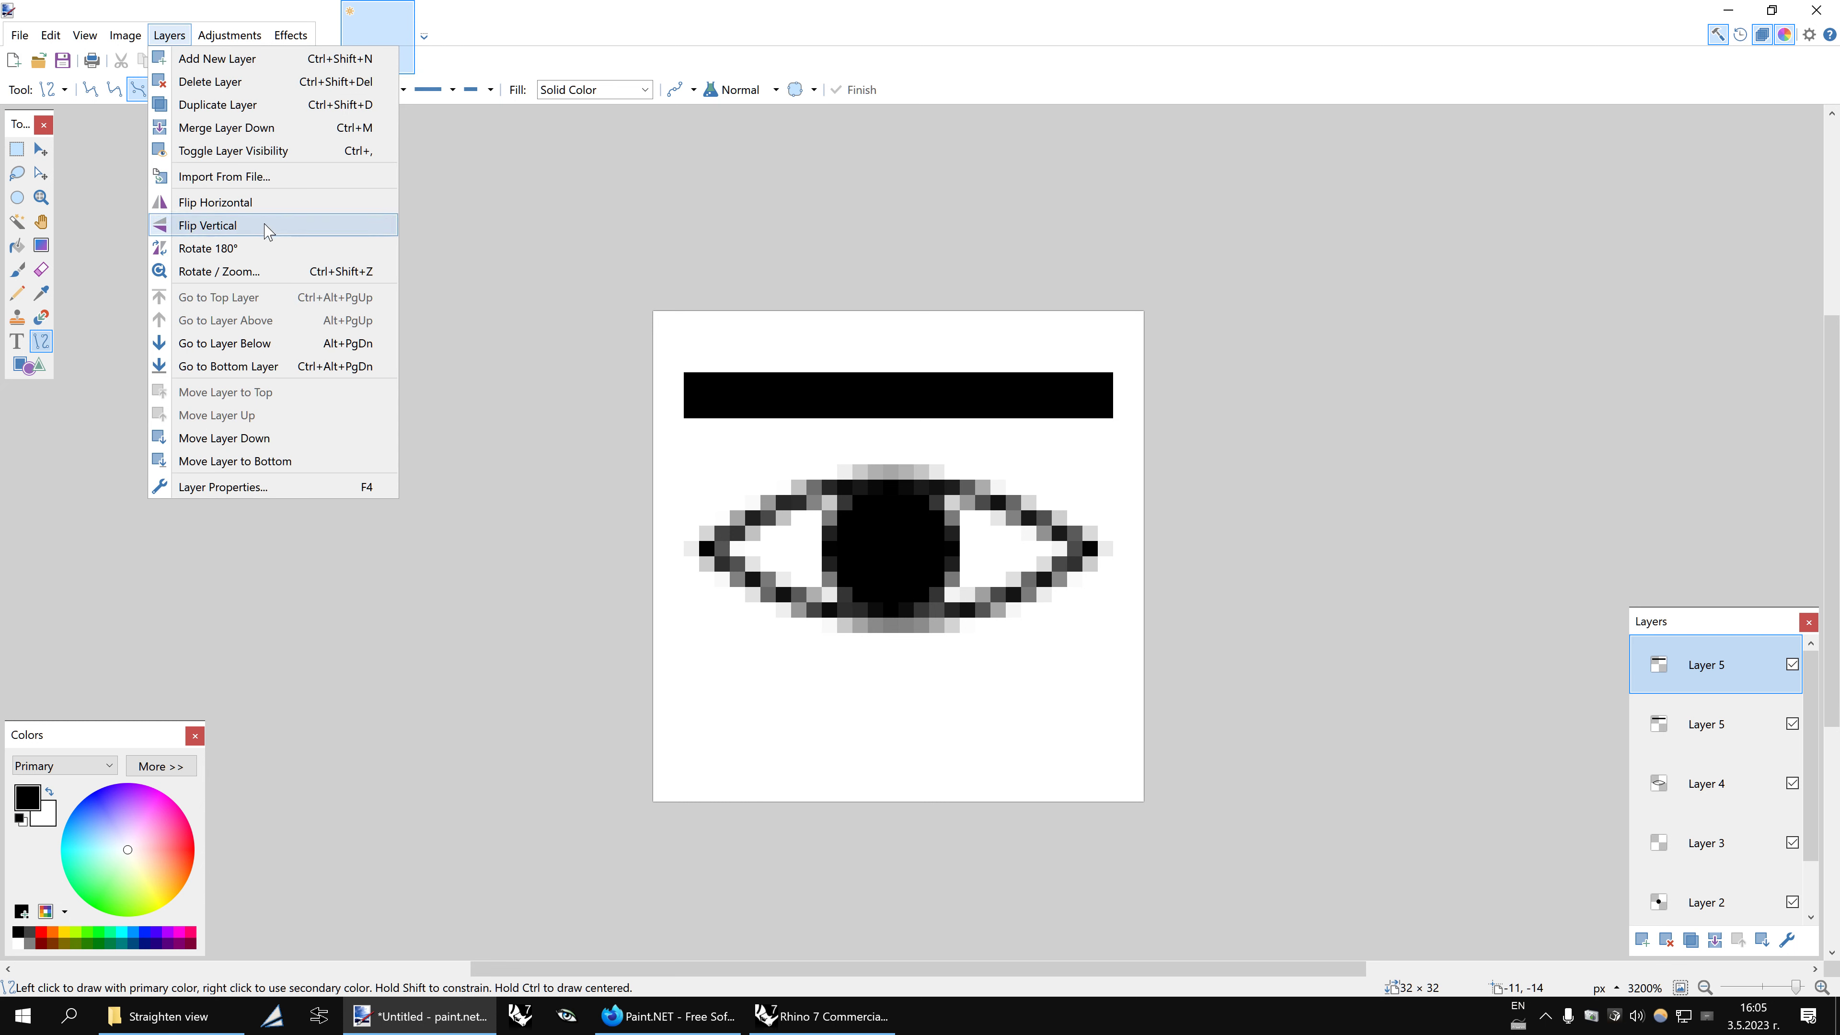
{"action": "left_click", "coordinate": [267, 228]}
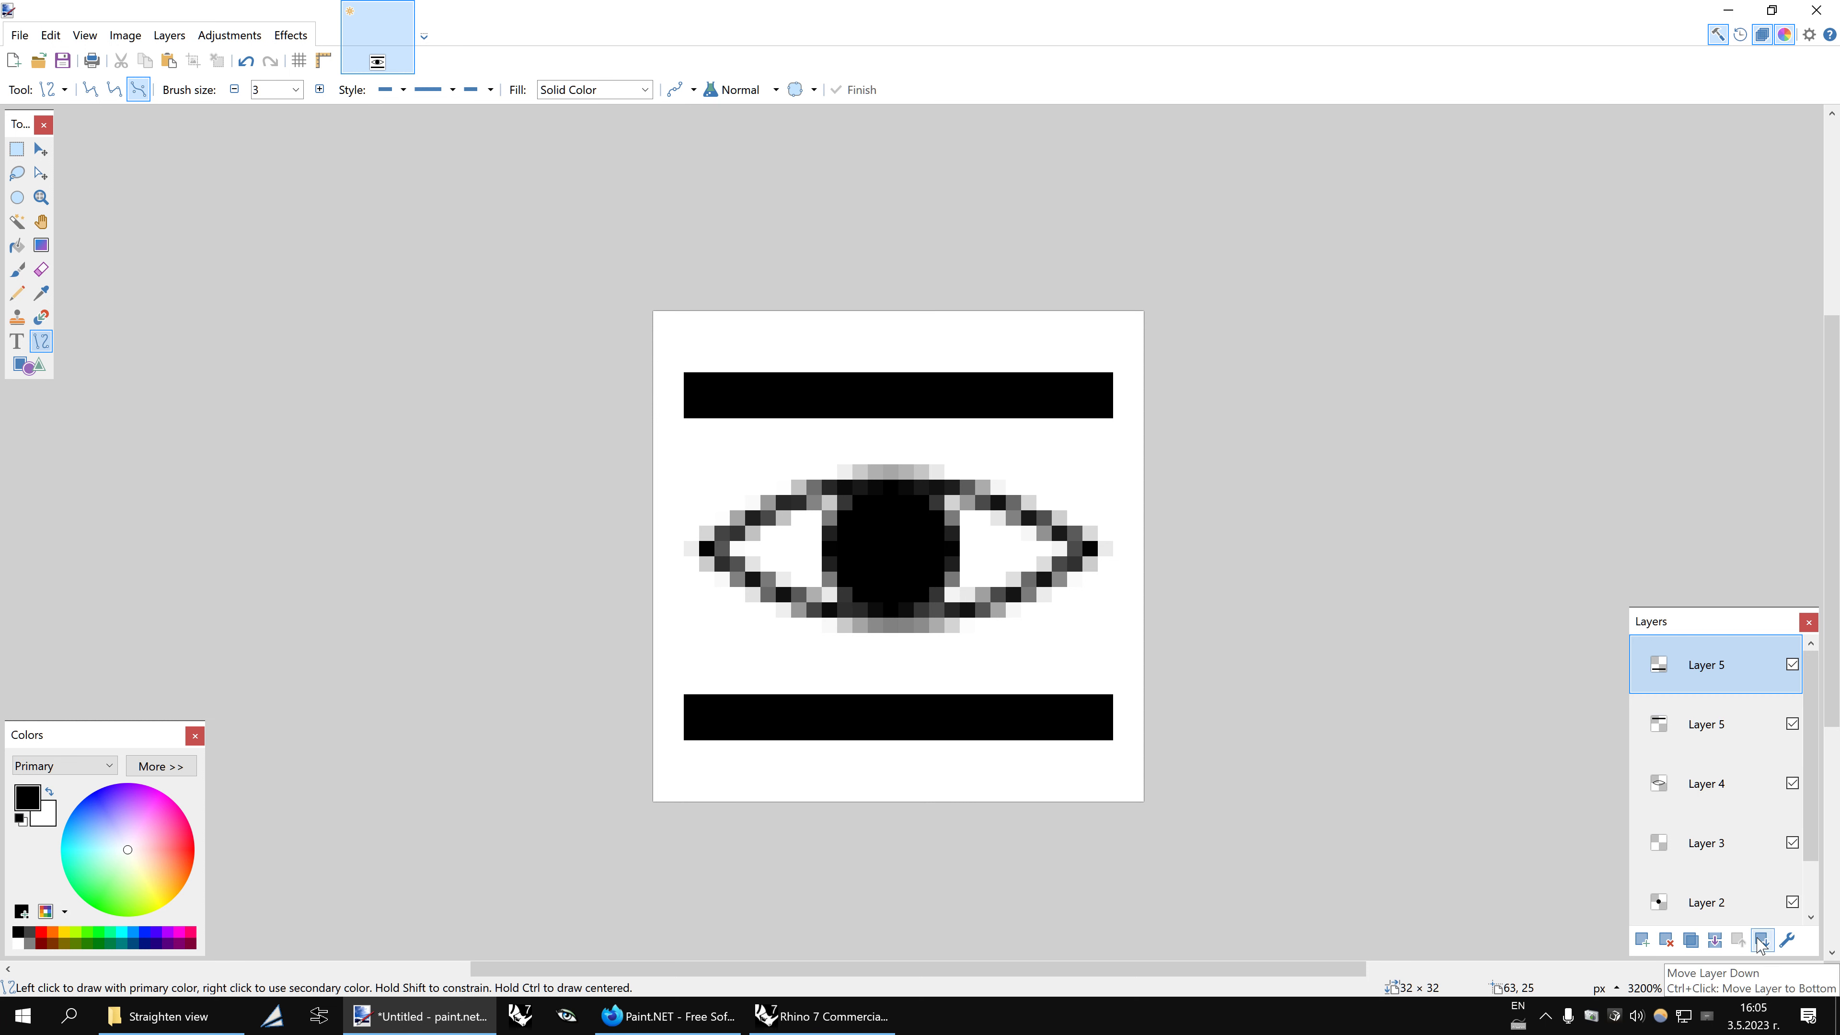
Merge the drawing layers down into Layer 2
{"action": "left_click", "coordinate": [1716, 940]}
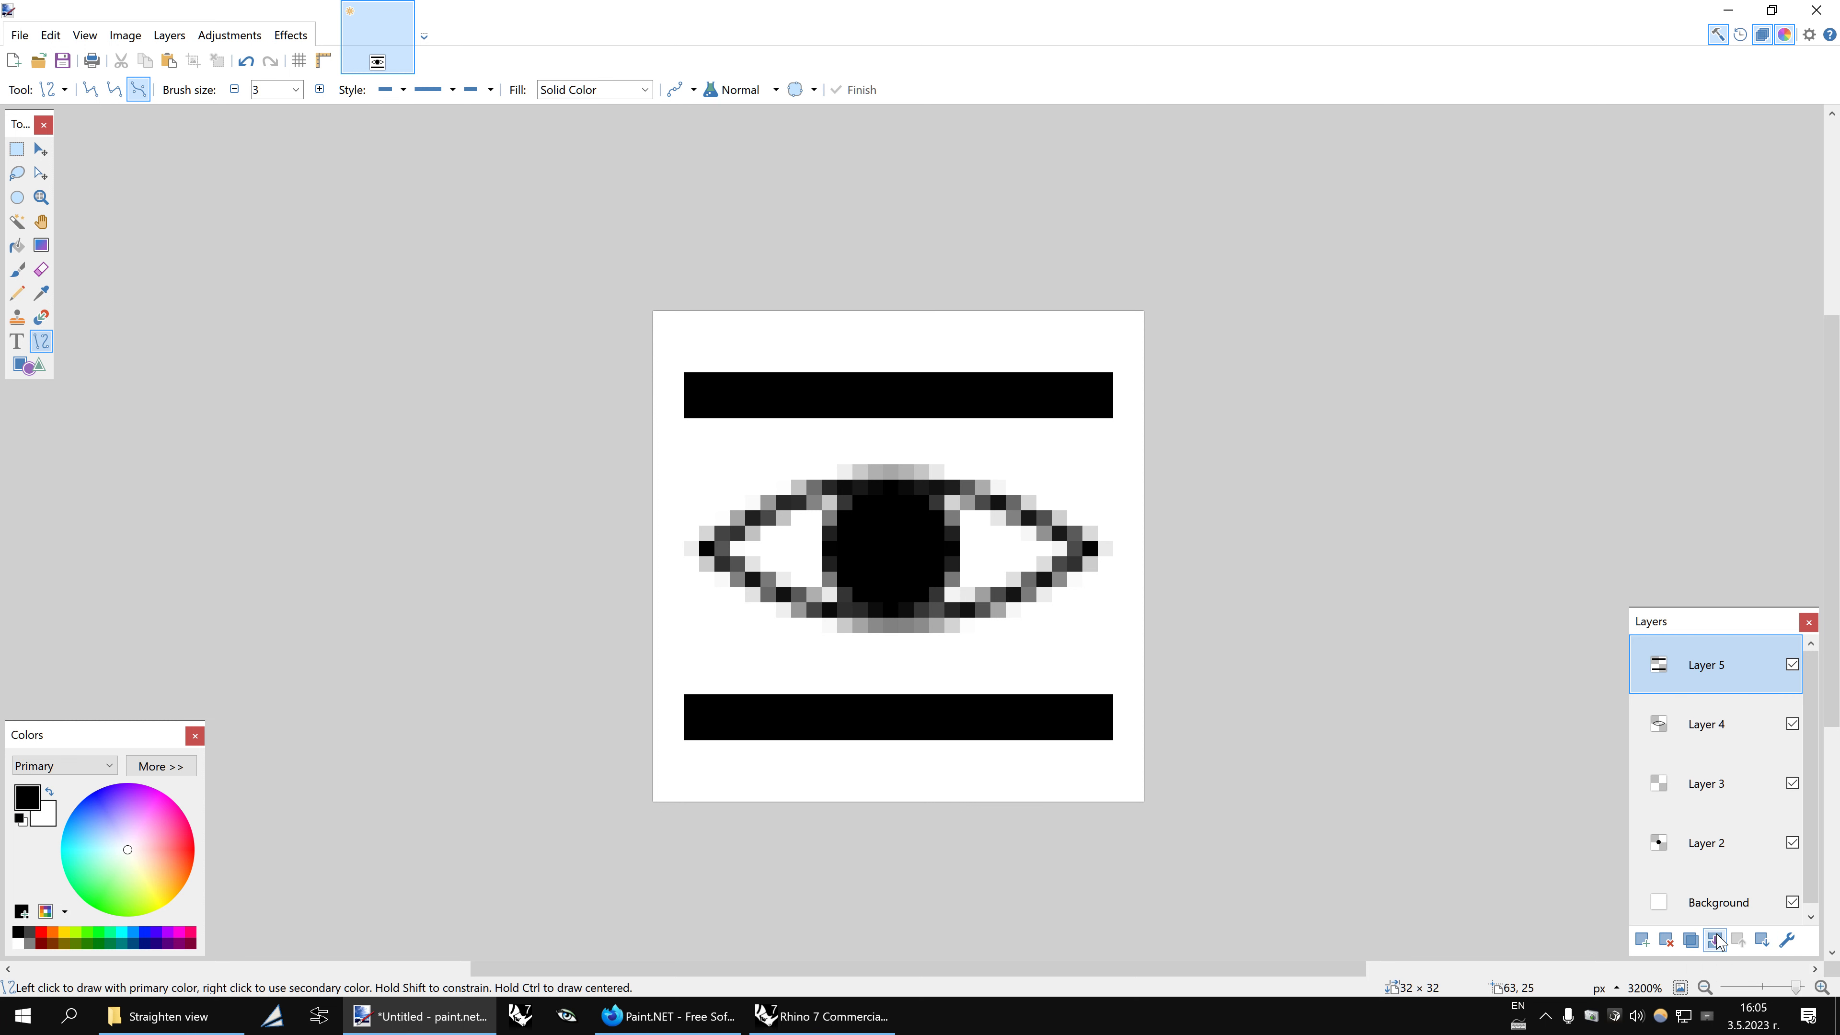
{"action": "left_click", "coordinate": [1716, 941]}
{"action": "left_click", "coordinate": [1716, 938]}
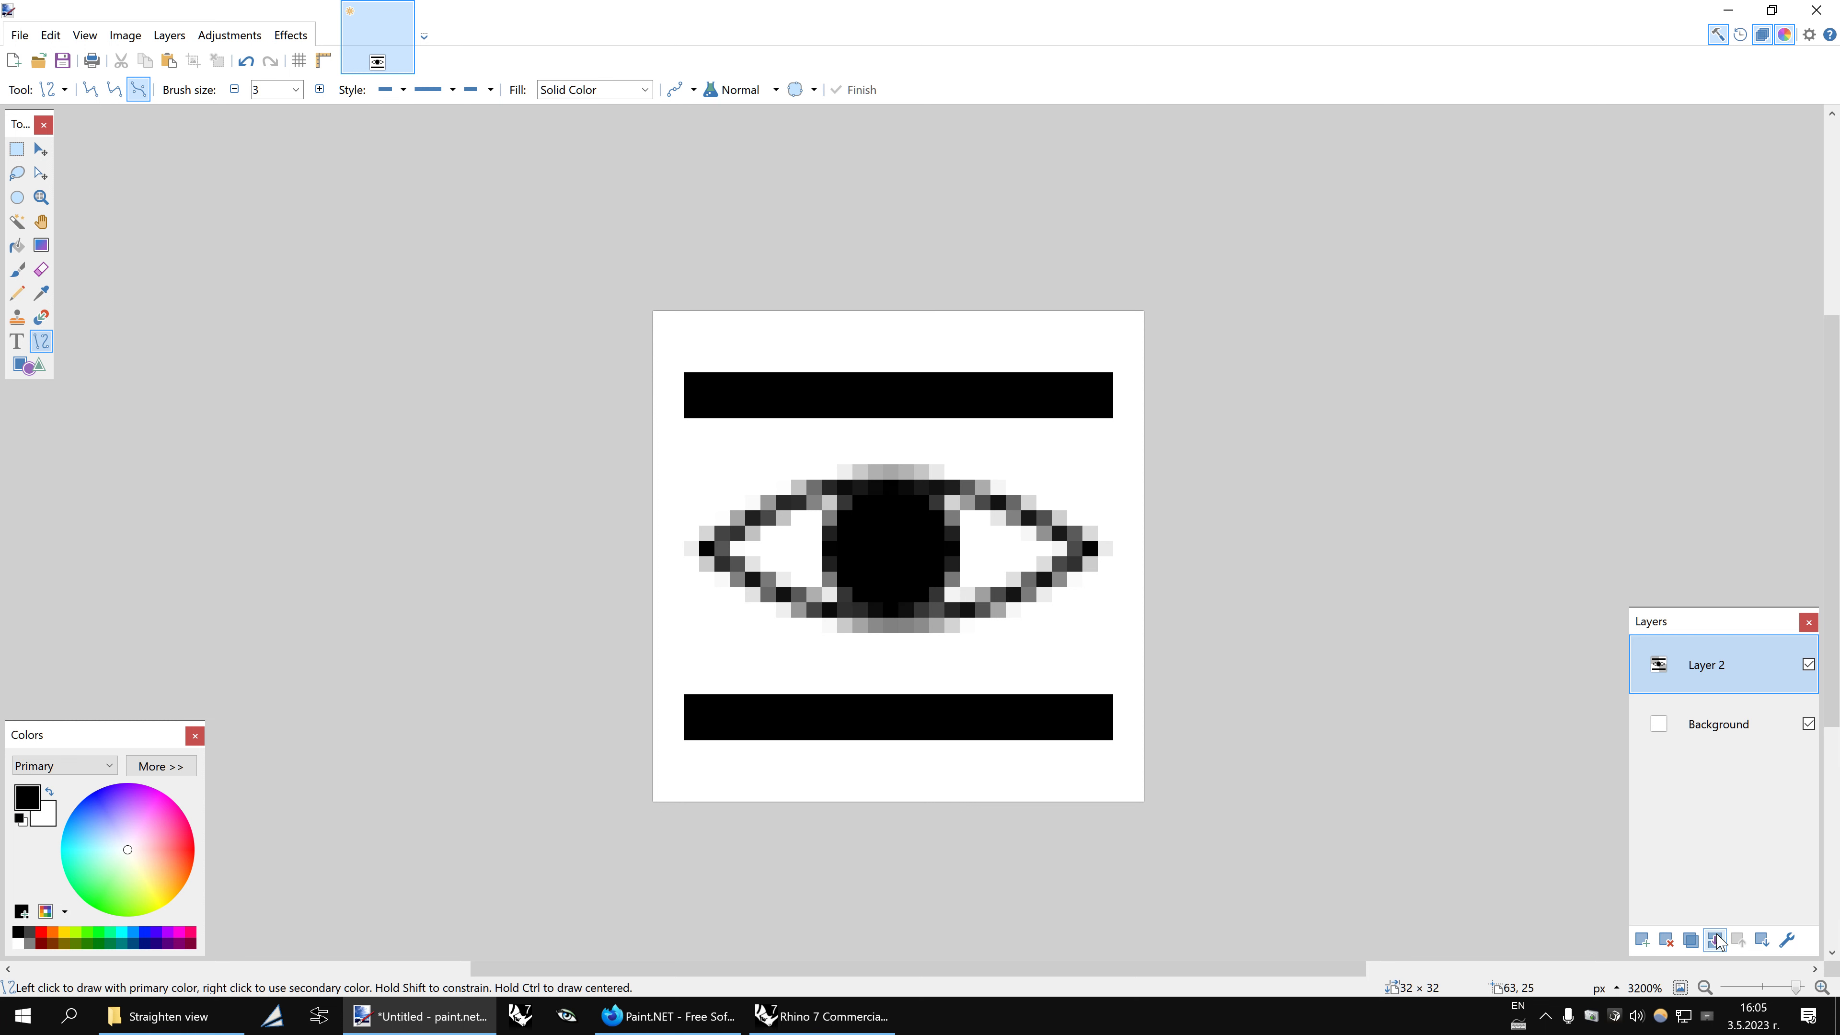
Fill the Background layer with light green (A0DFA0)
{"action": "left_click", "coordinate": [1713, 735]}
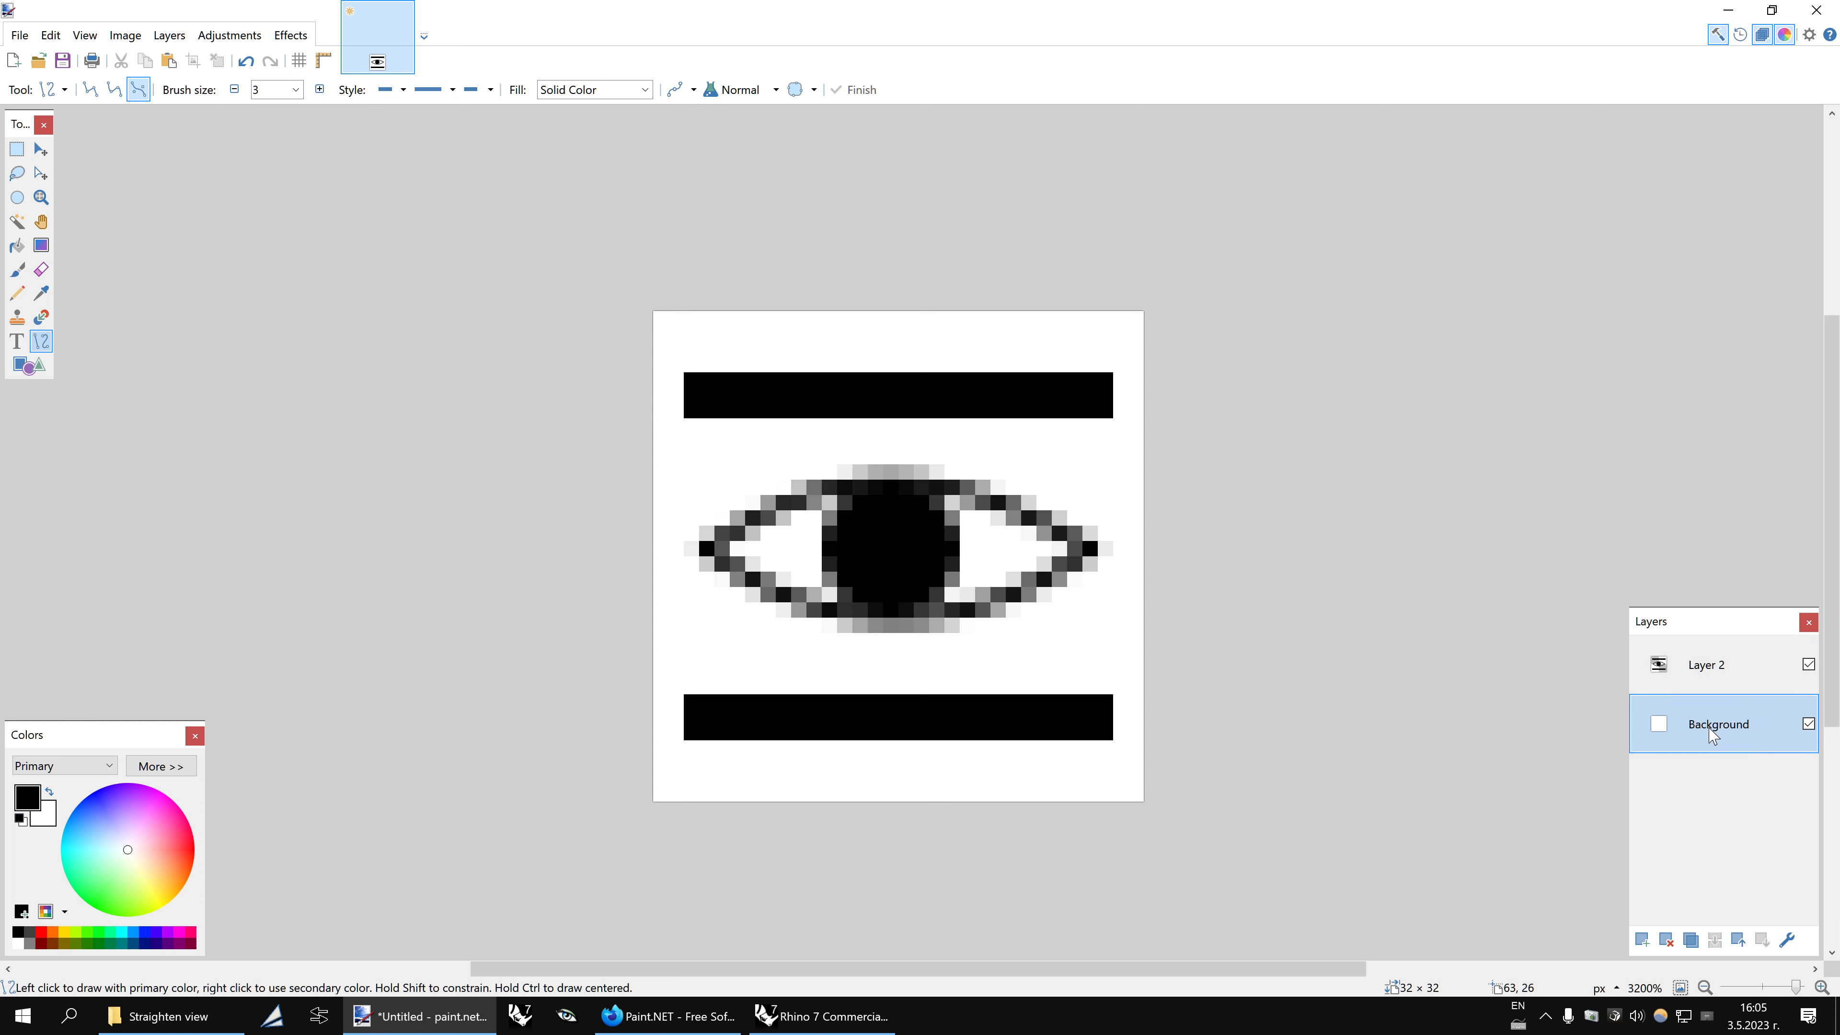
{"action": "left_click", "coordinate": [16, 247]}
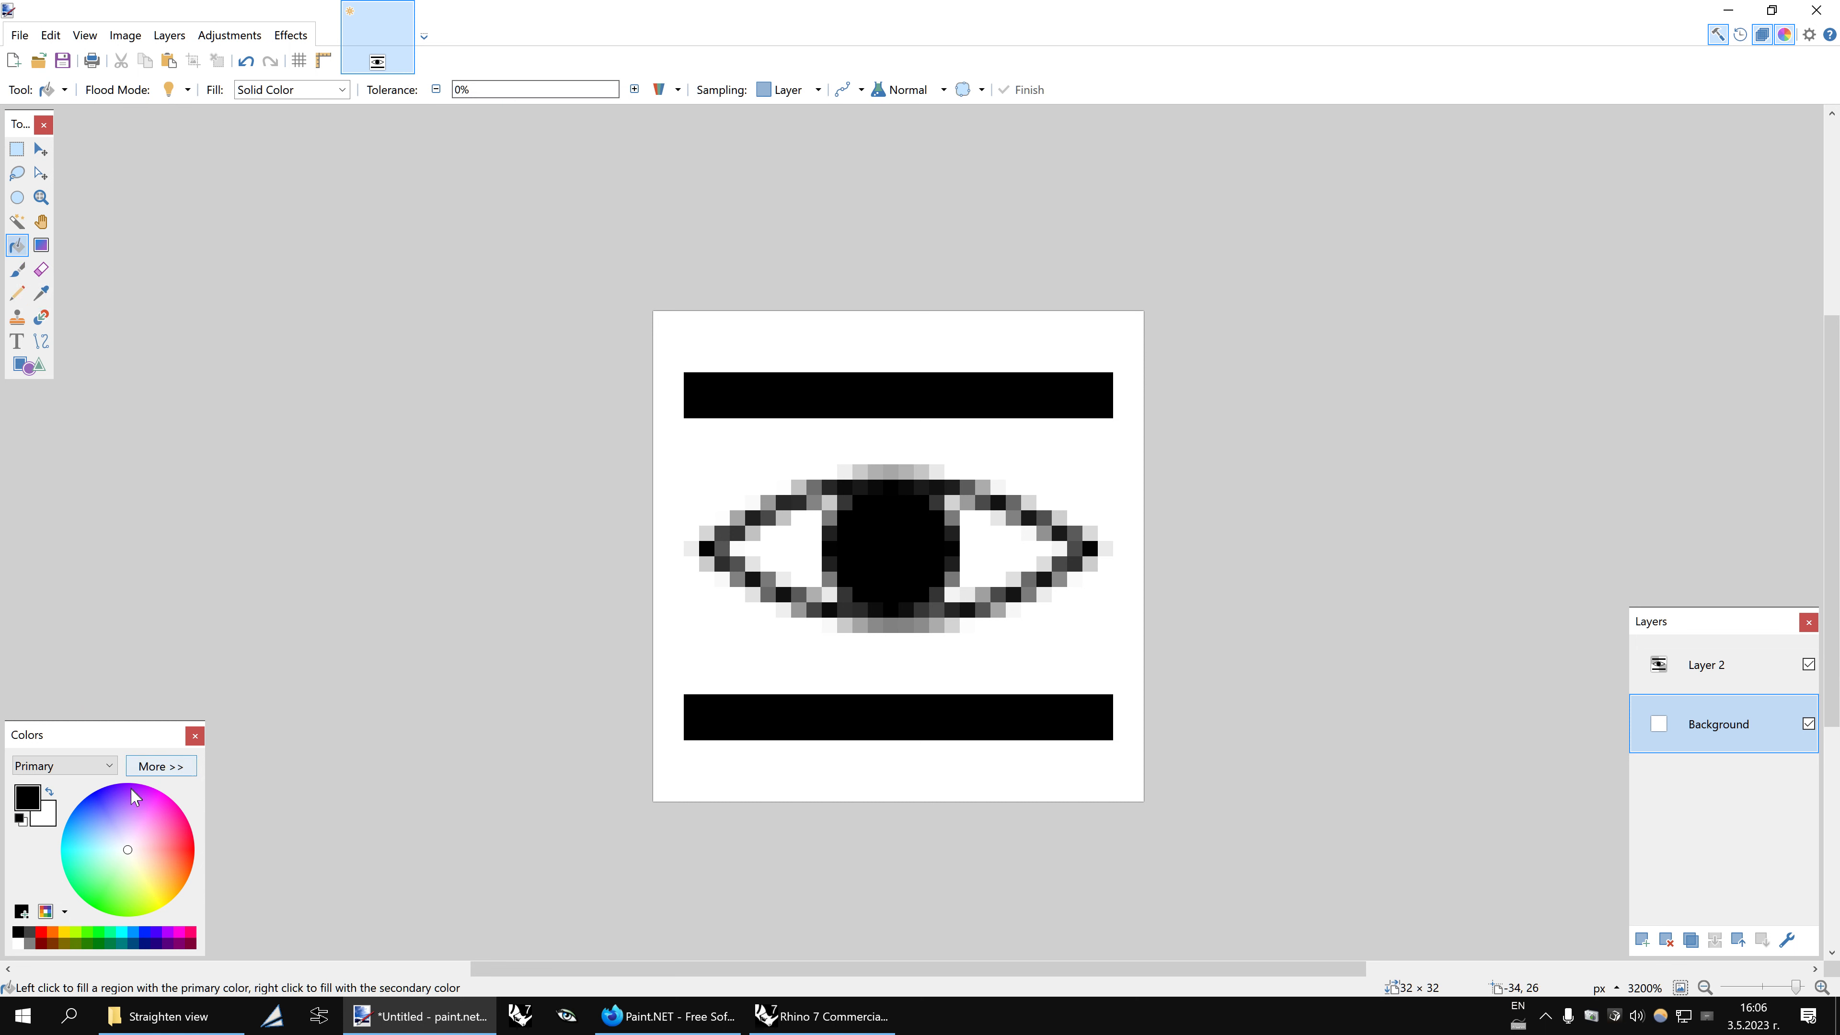
{"action": "left_click", "coordinate": [158, 768]}
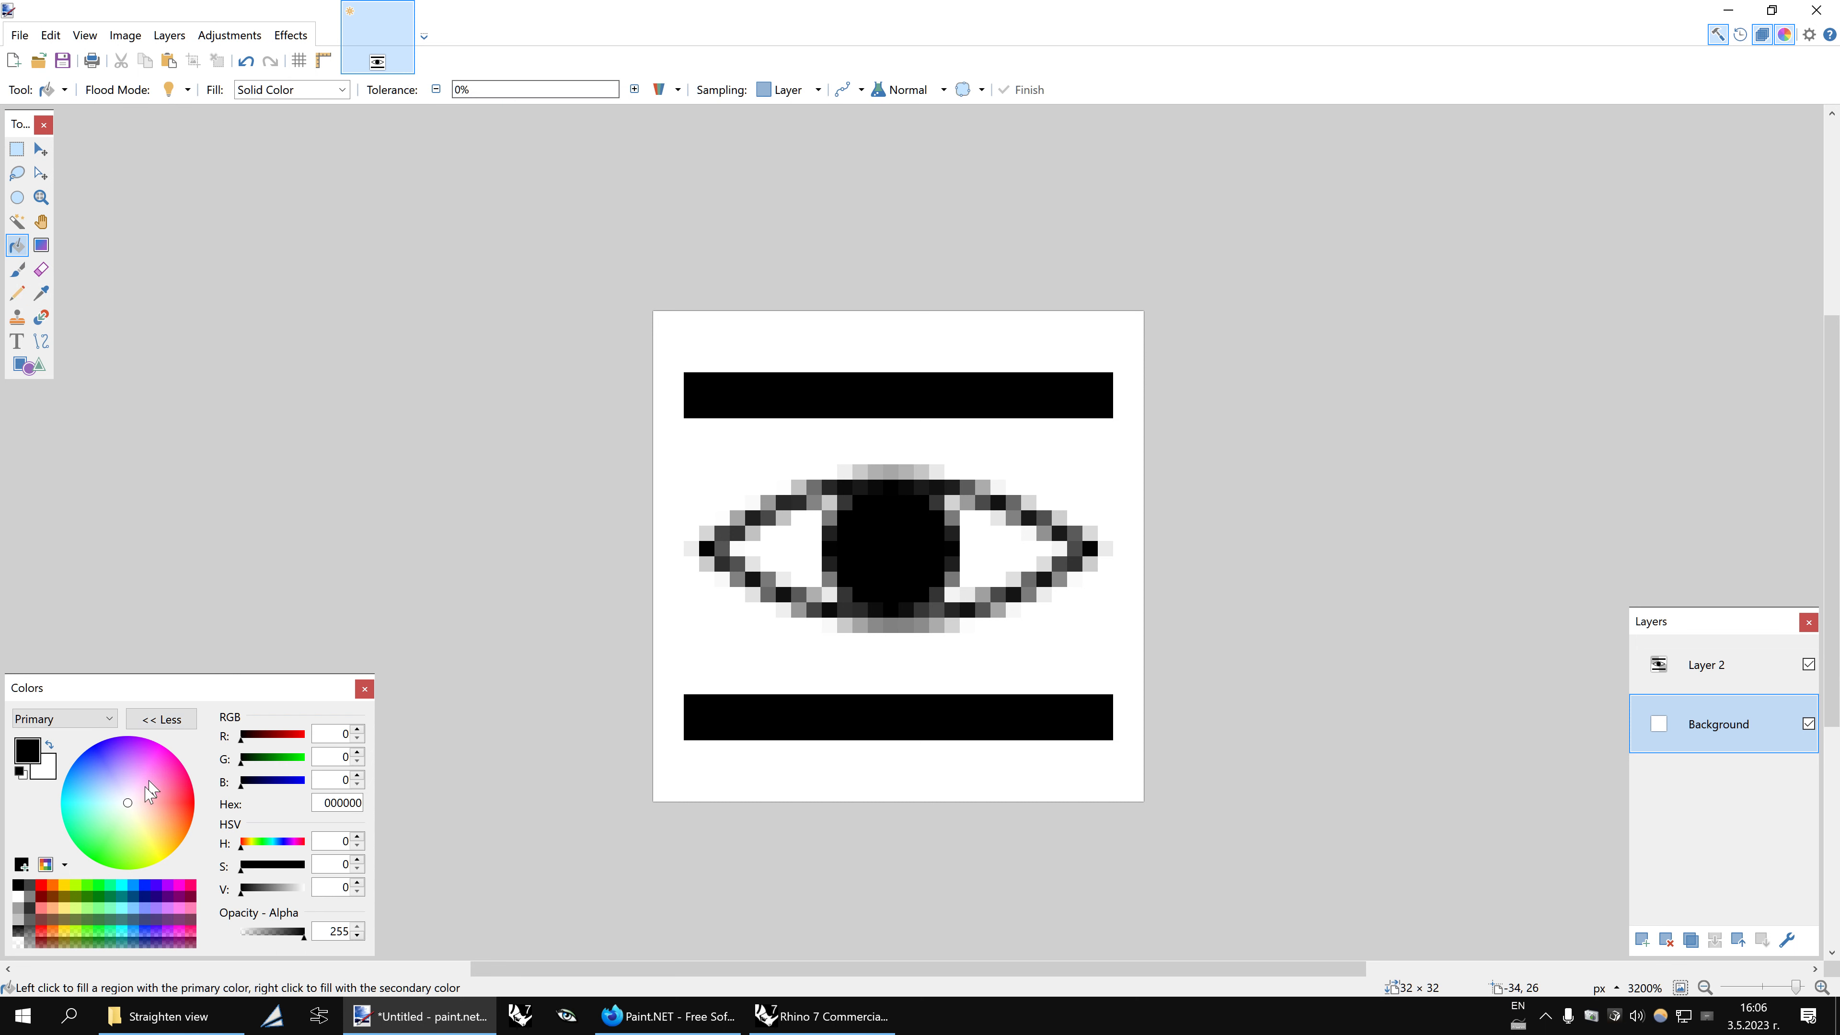
{"action": "left_click", "coordinate": [29, 906]}
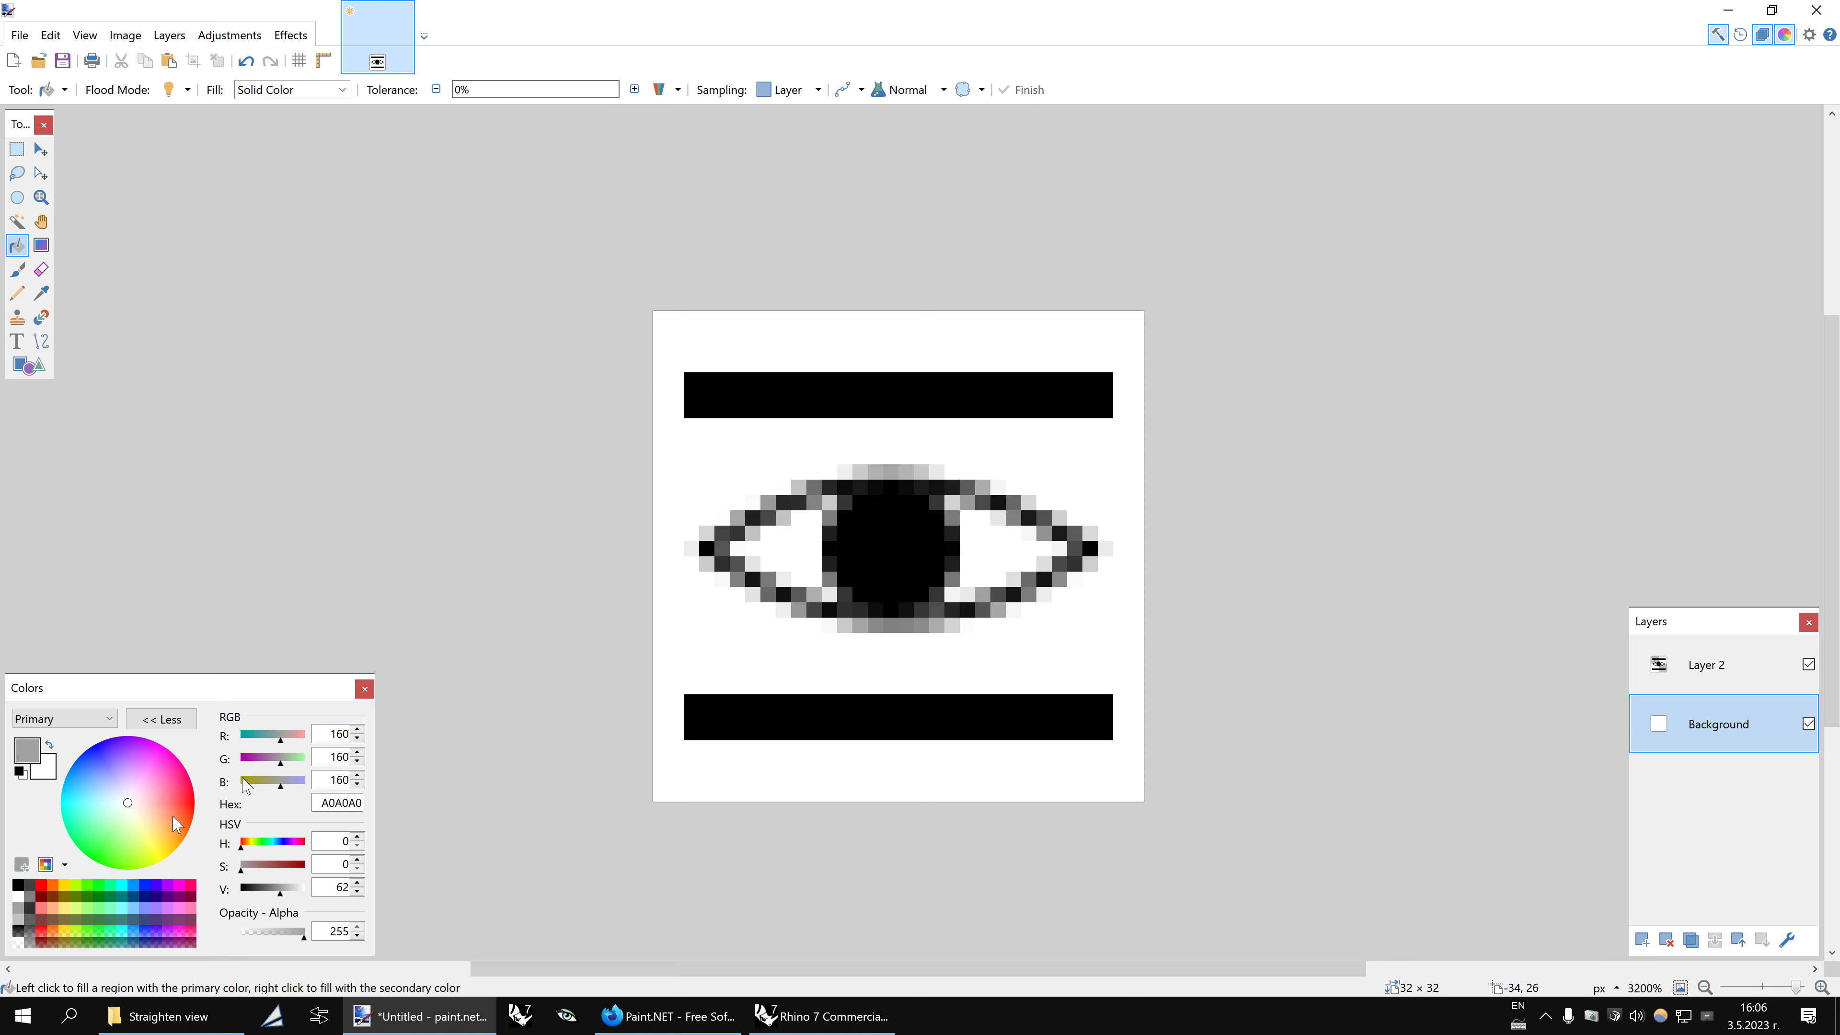
{"action": "left_click", "coordinate": [792, 339]}
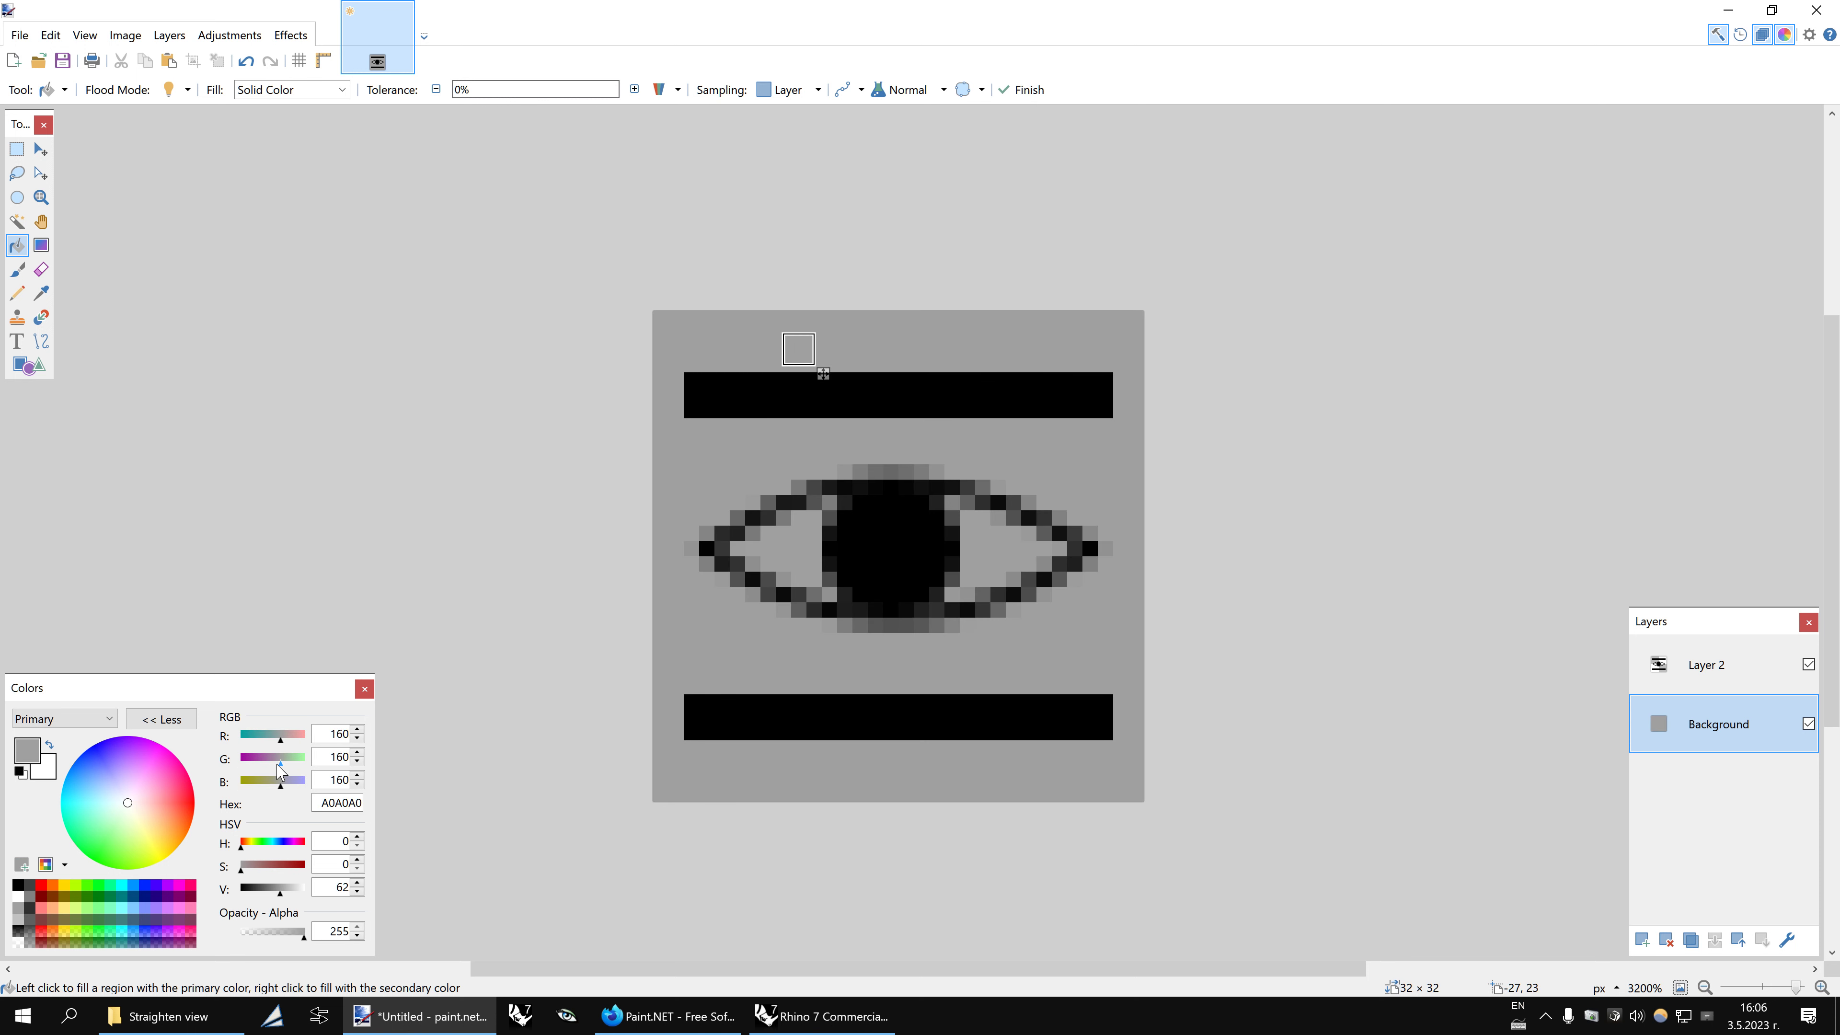
{"action": "left_click_drag", "start_coordinate": [281, 761], "coordinate": [299, 767]}
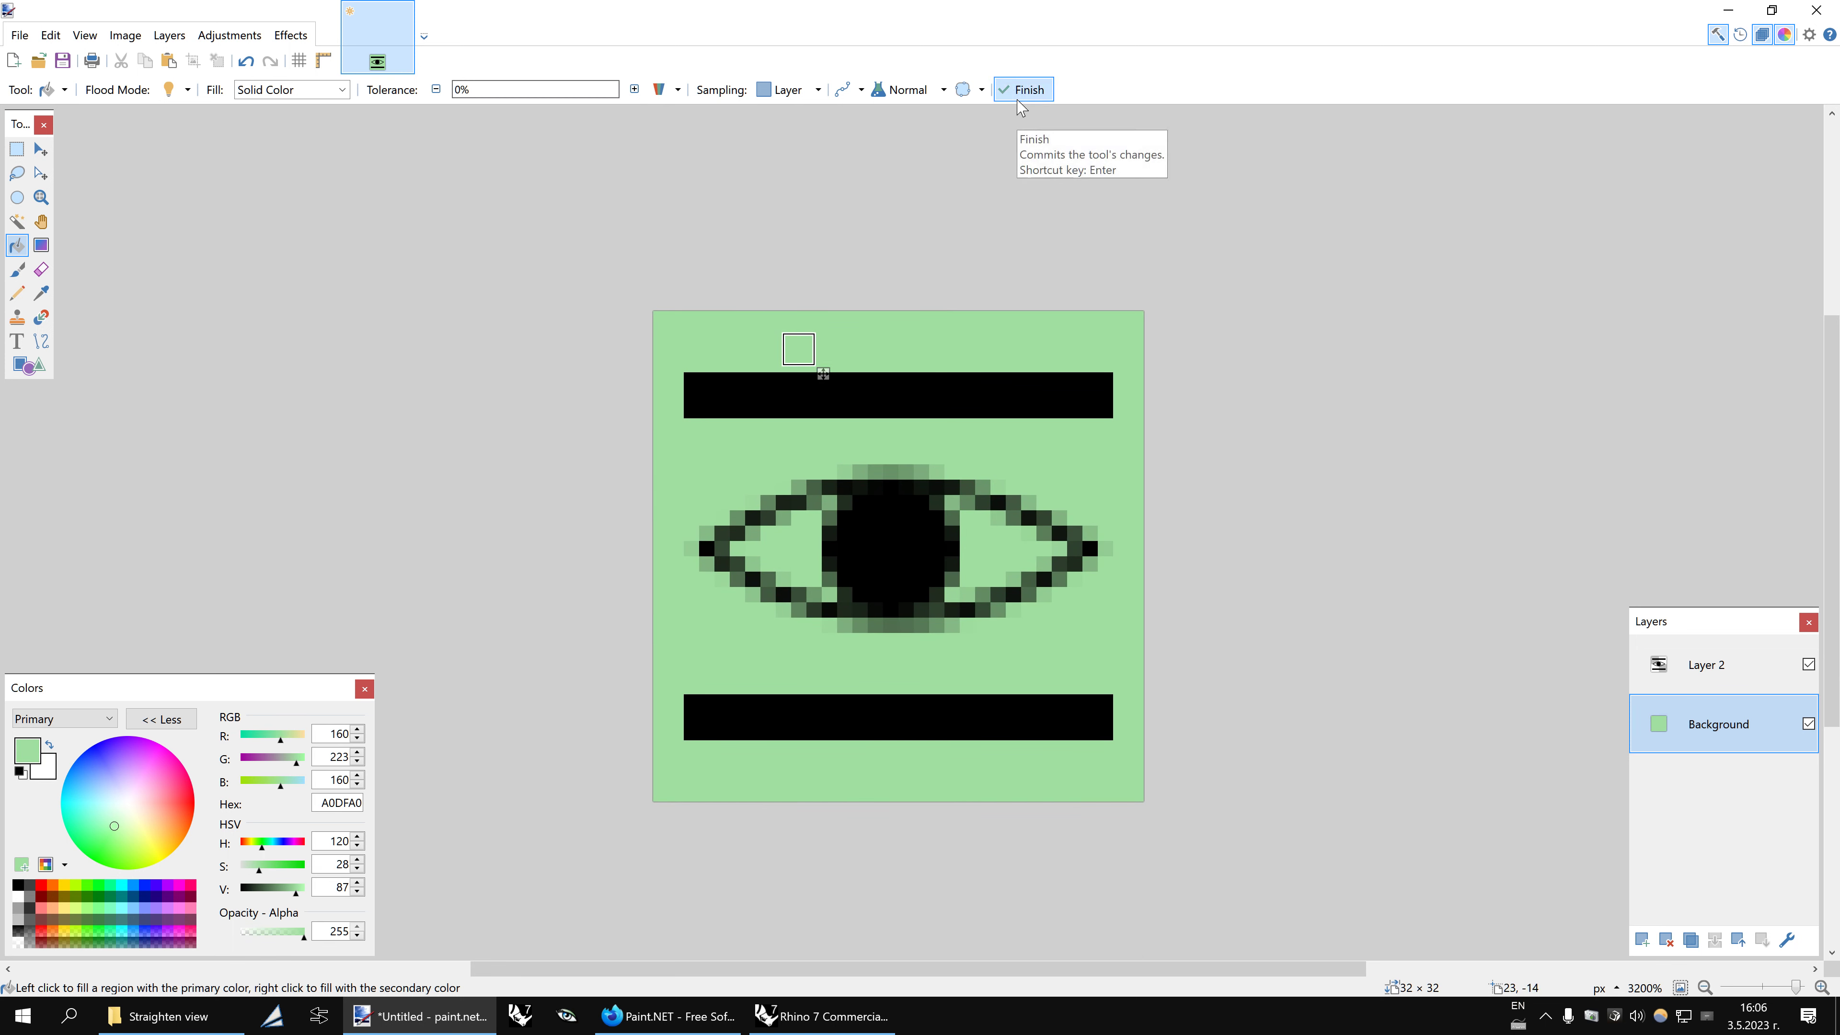
{"action": "left_click", "coordinate": [1017, 99]}
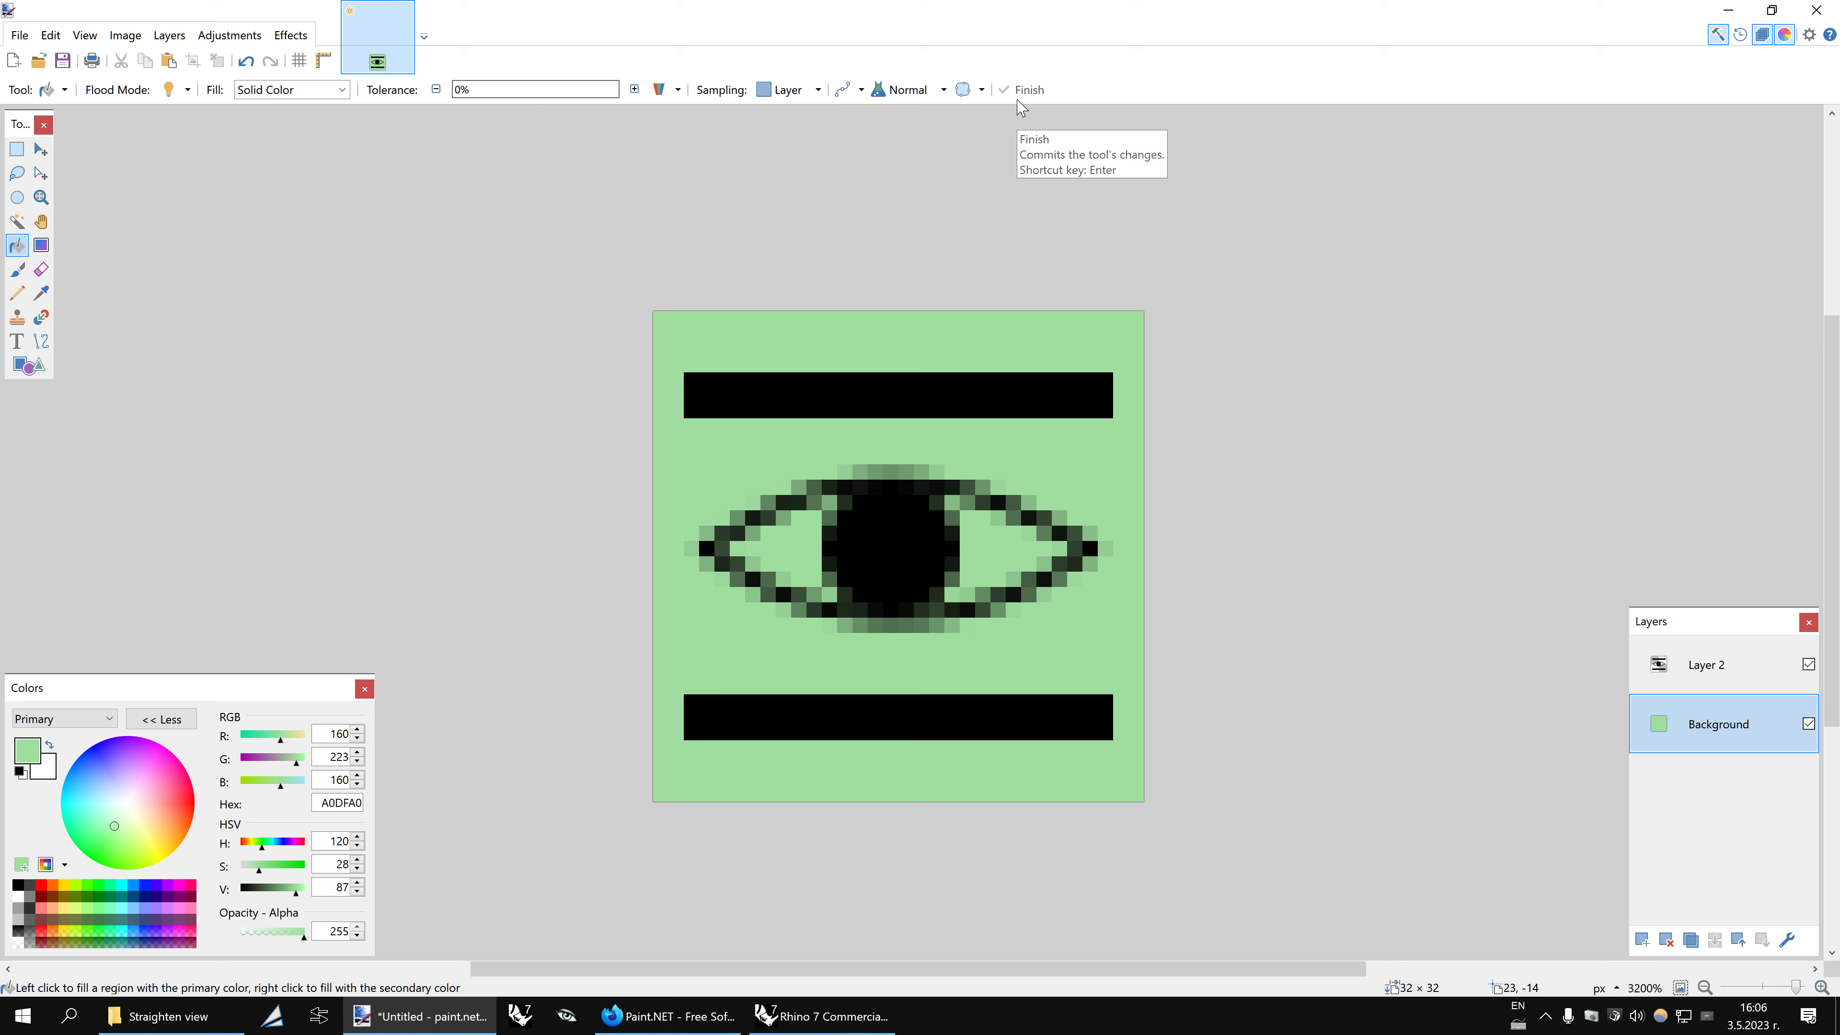
Save the icon as Straighten view.pdn
{"action": "left_click", "coordinate": [1689, 671]}
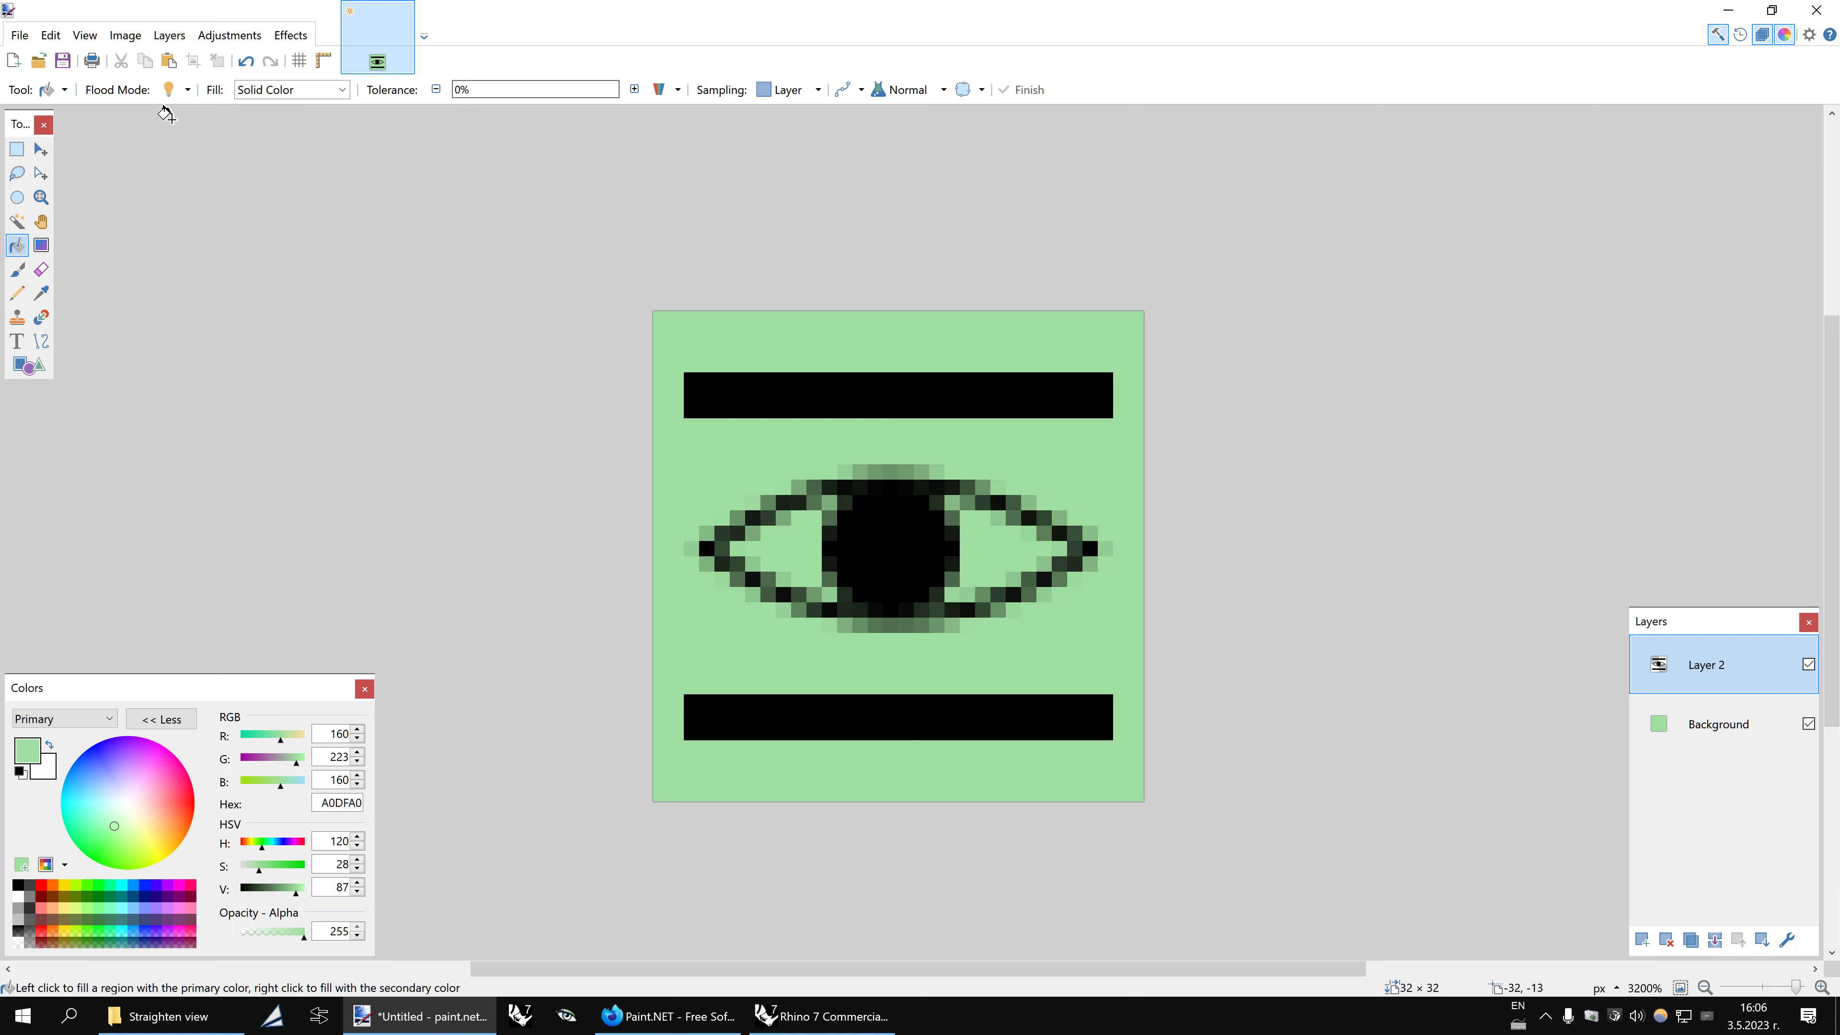
{"action": "left_click", "coordinate": [63, 63]}
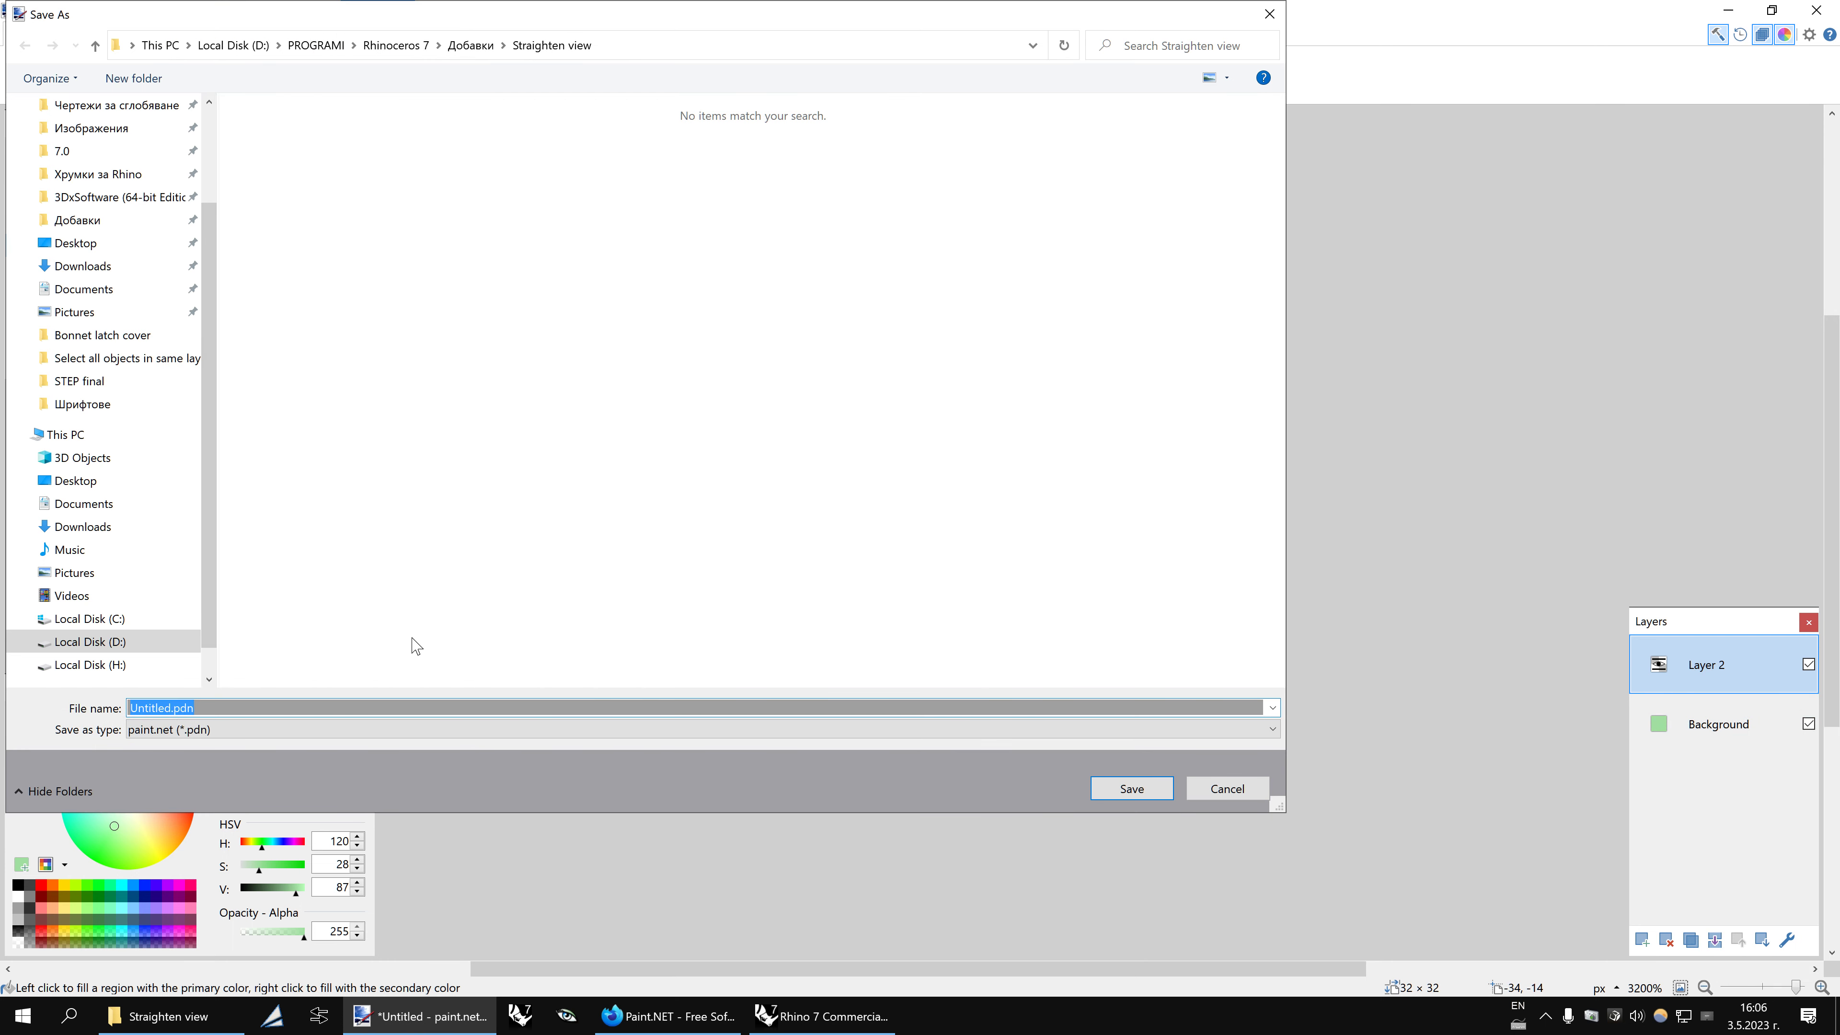
{"action": "type", "text": "Straighten view"}
{"action": "left_click", "coordinate": [1141, 777]}
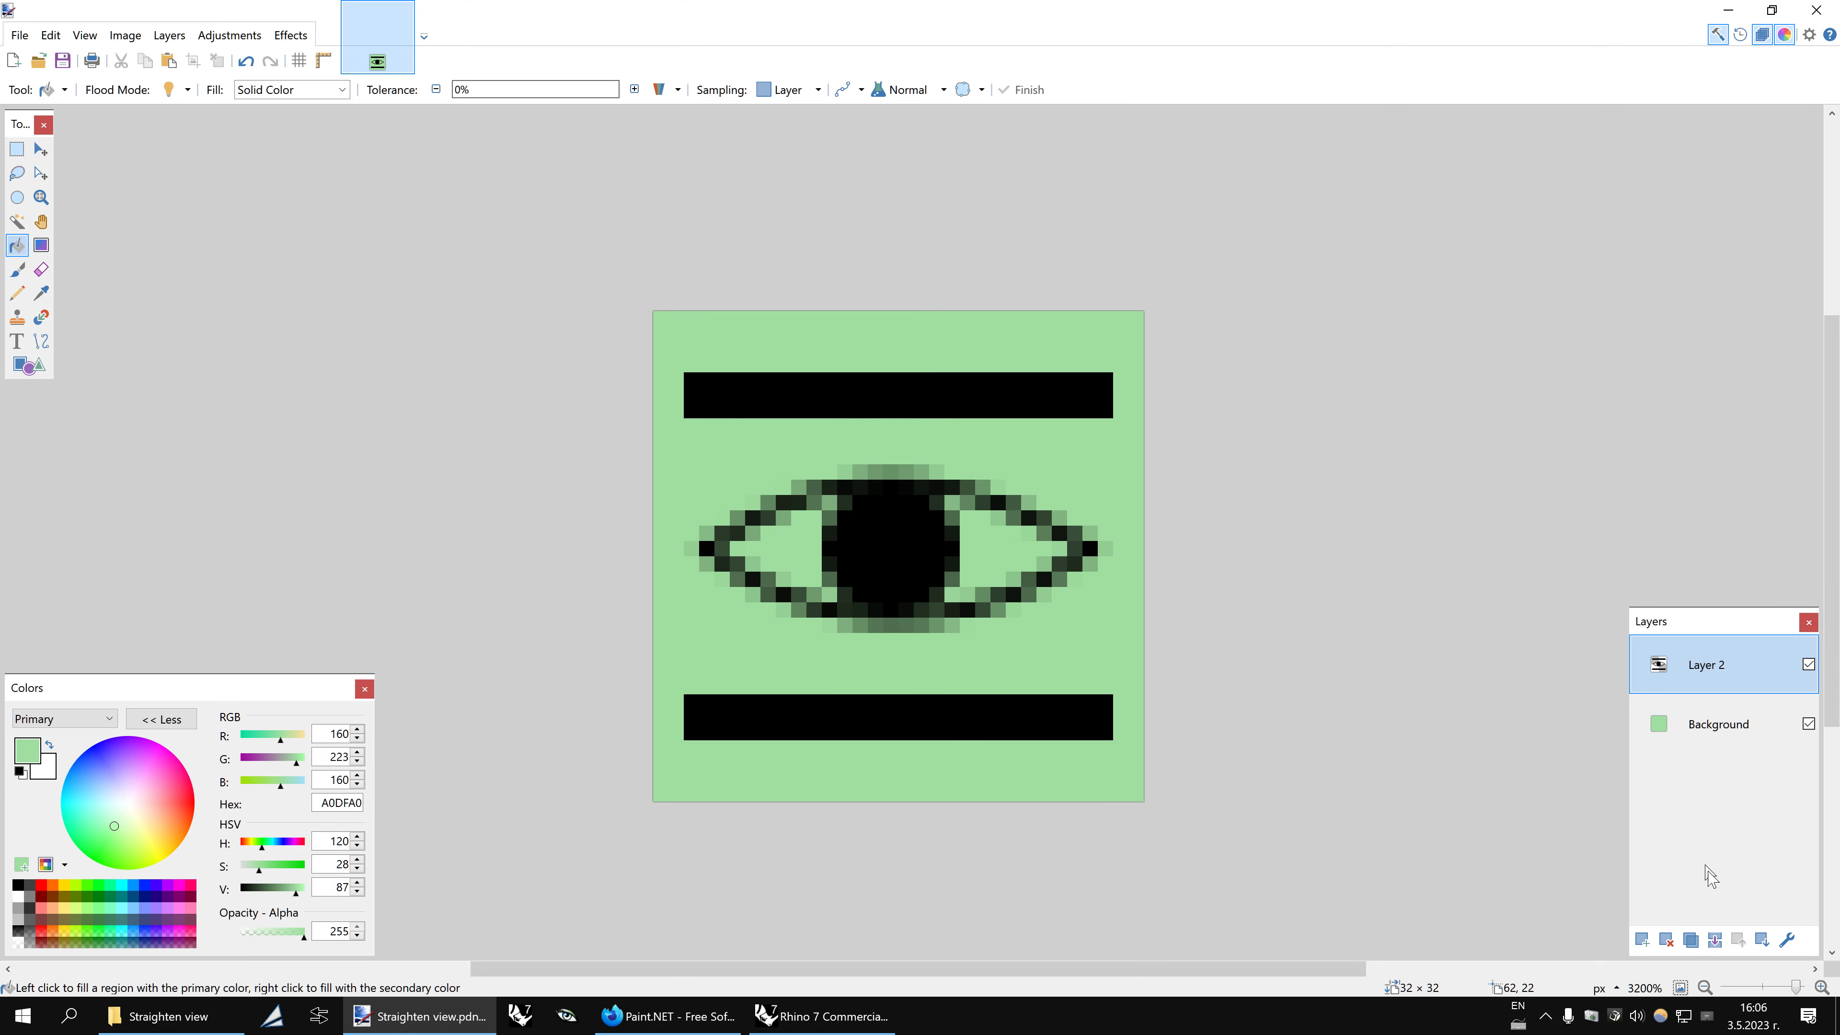
Flatten to a single layer and export as 24-bit Straighten view.png
{"action": "left_click", "coordinate": [1714, 940]}
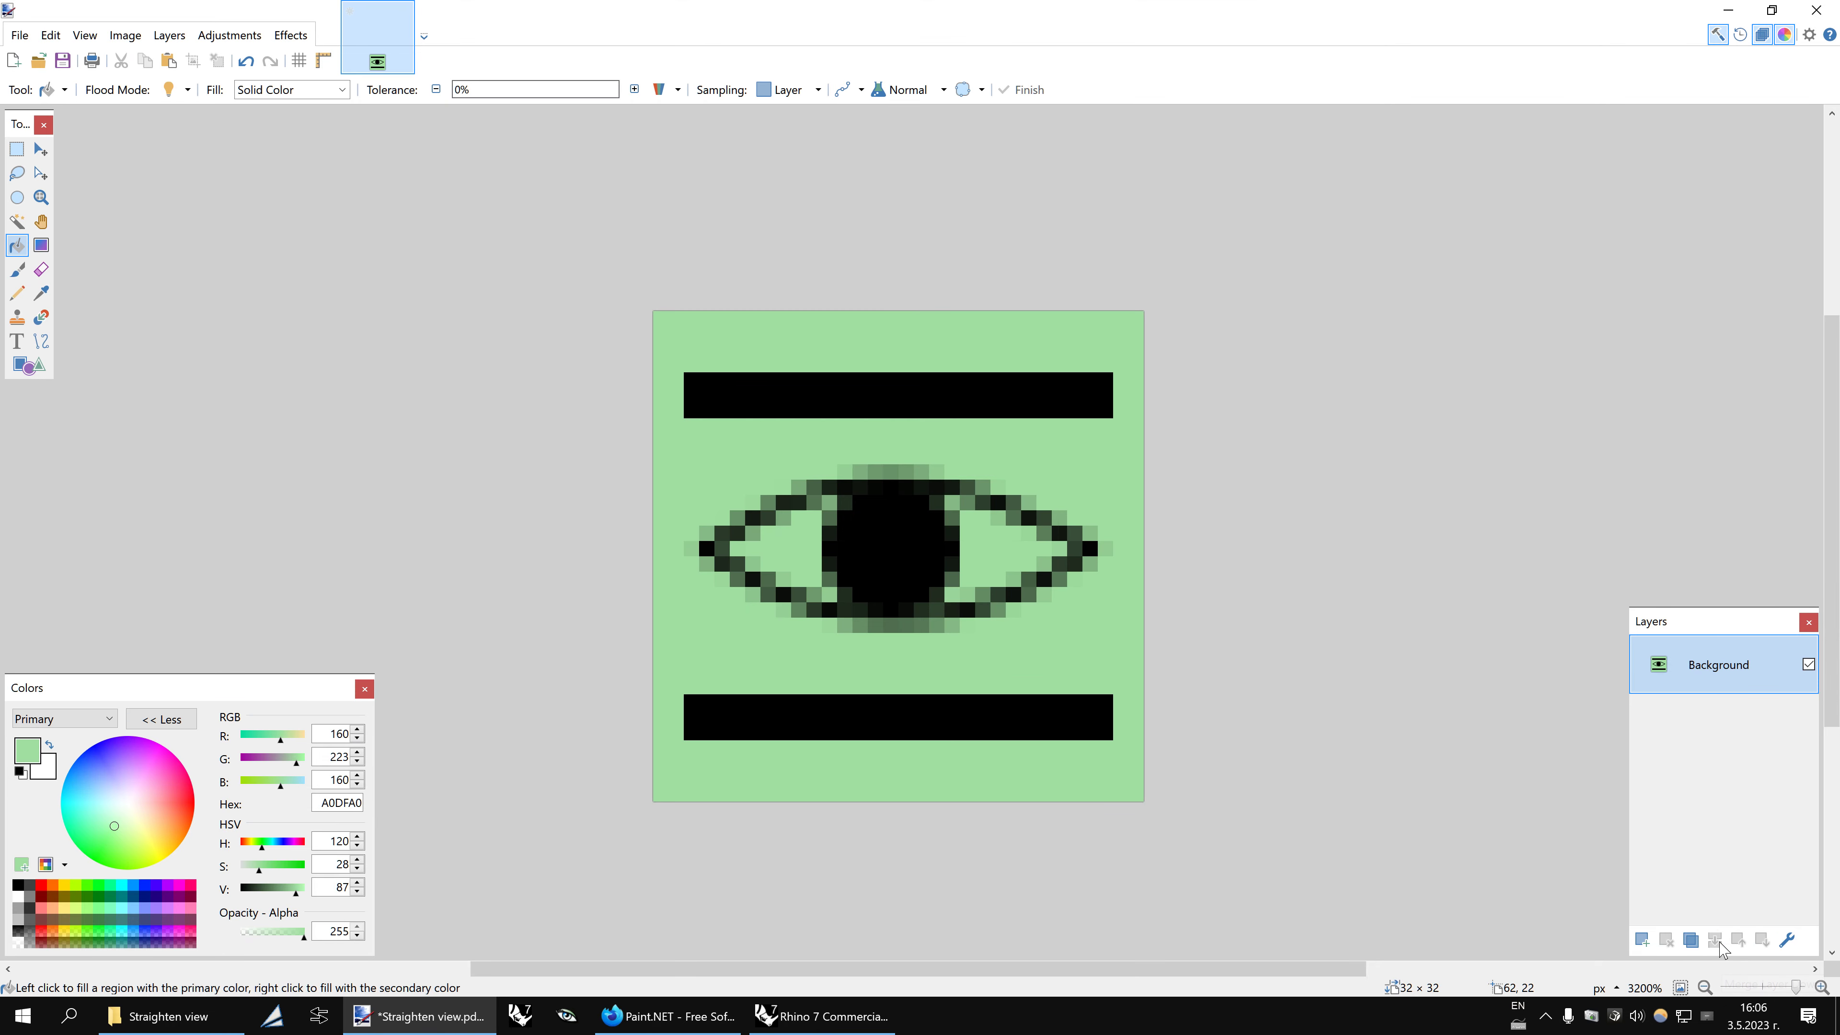
{"action": "left_click", "coordinate": [21, 40]}
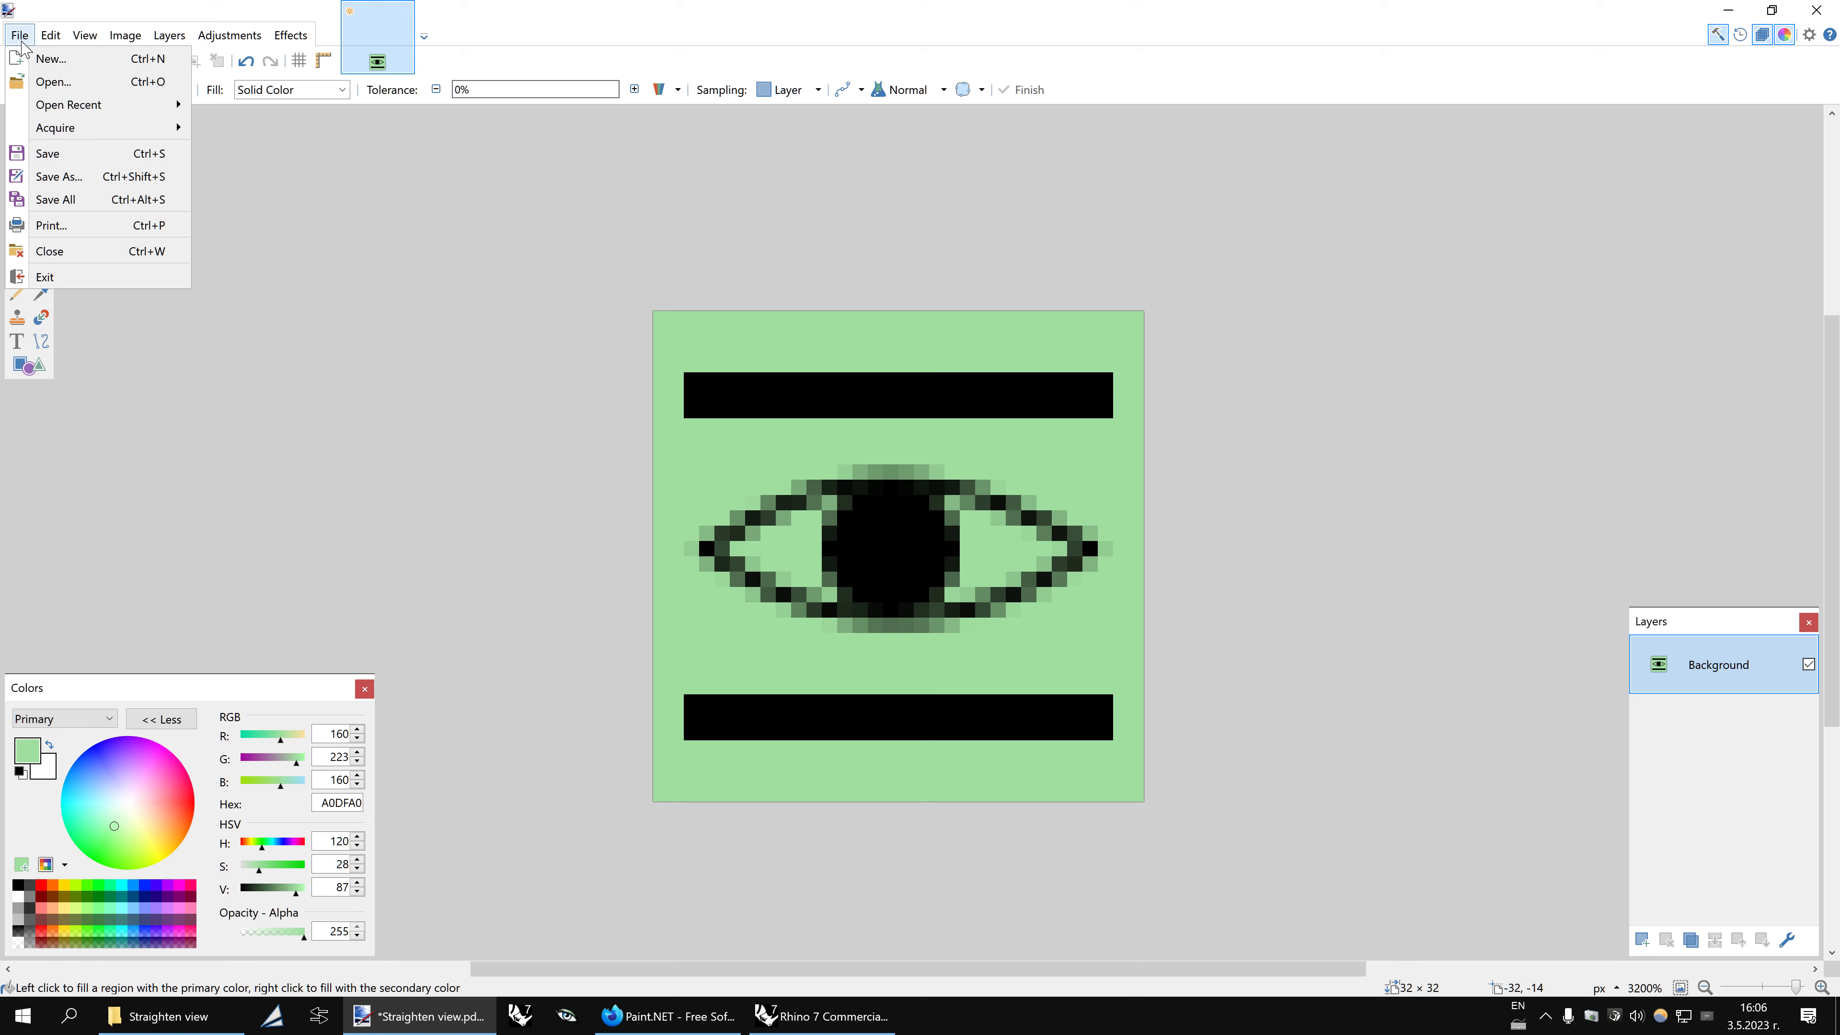
{"action": "left_click", "coordinate": [66, 176]}
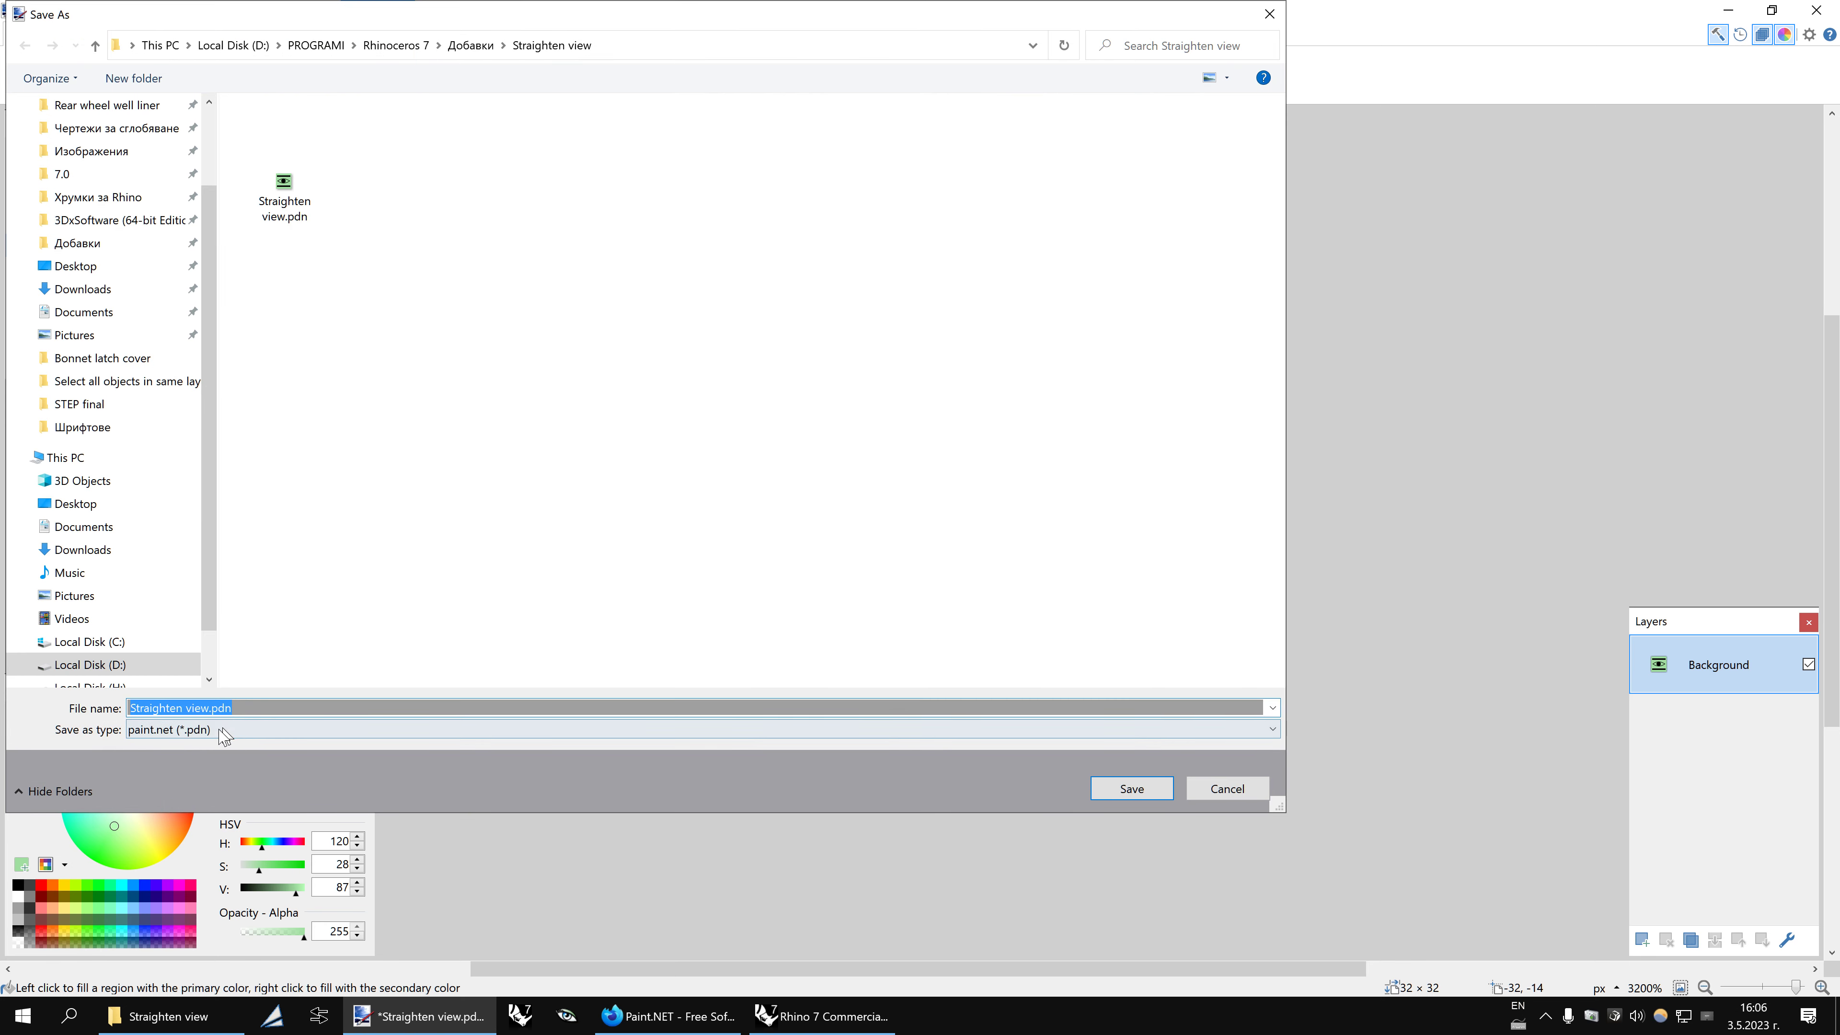
{"action": "left_click", "coordinate": [223, 735]}
{"action": "left_click", "coordinate": [166, 404]}
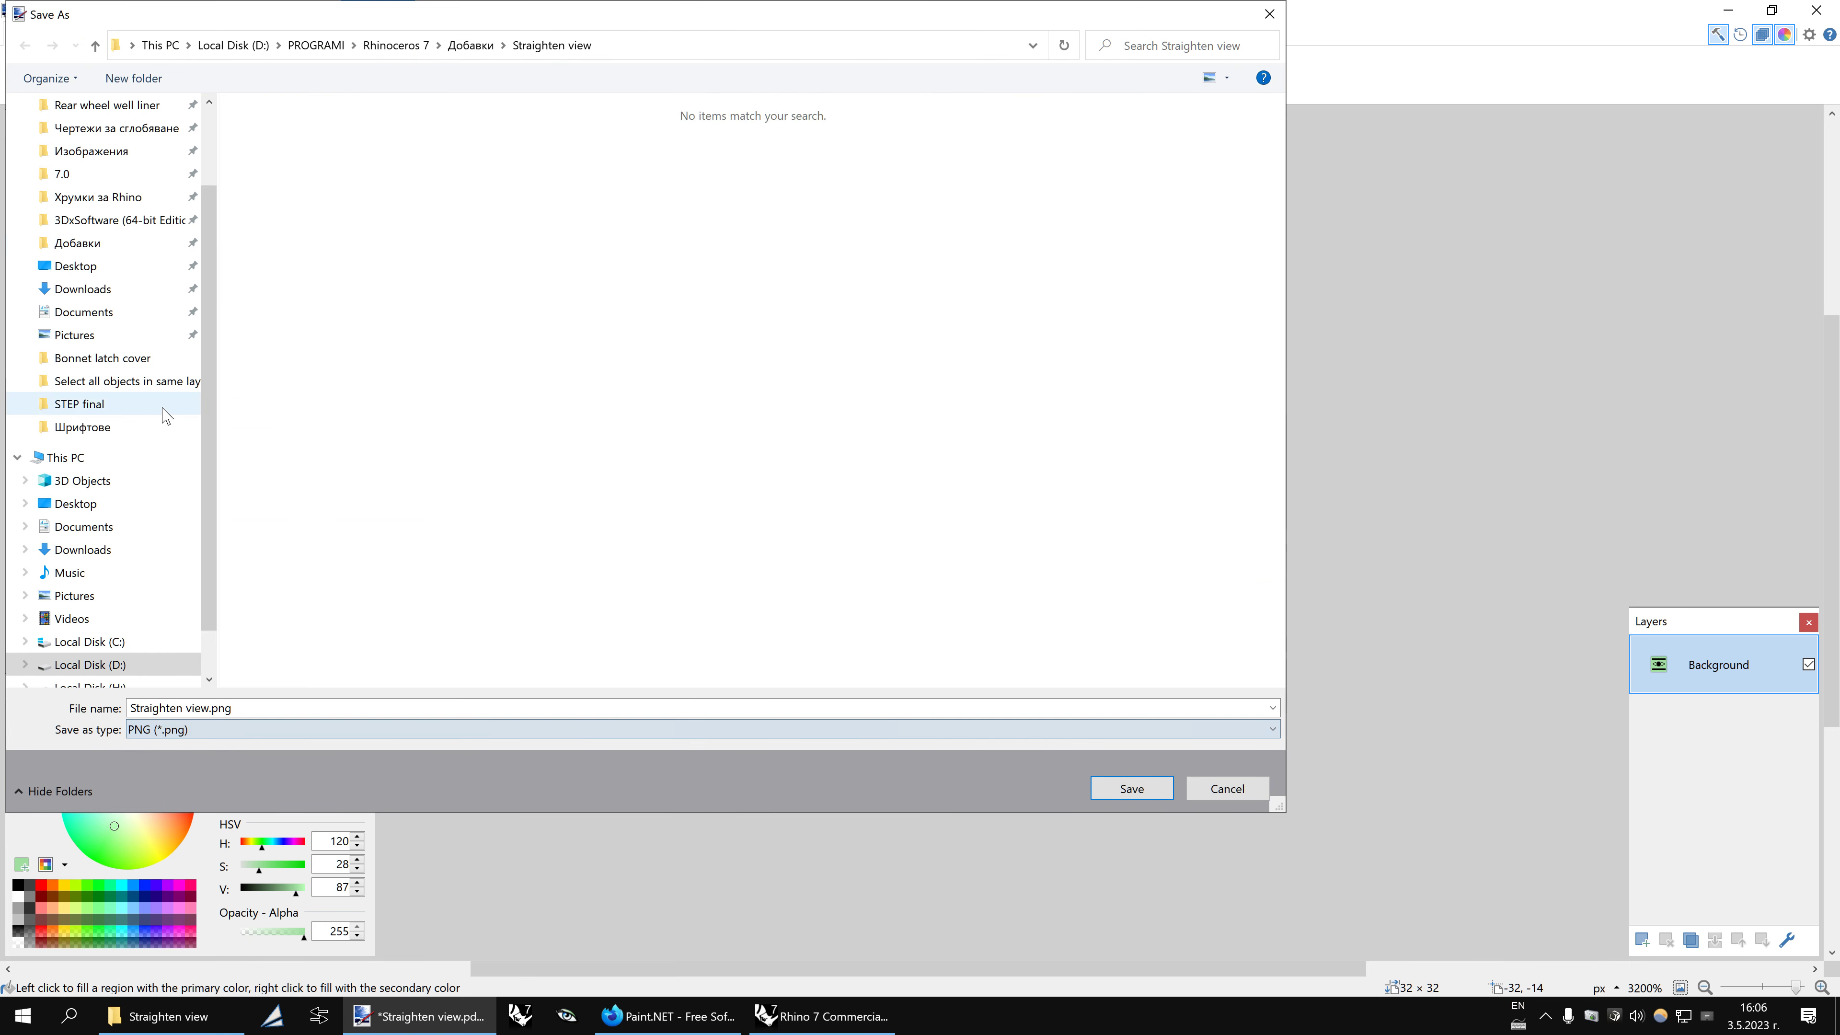
{"action": "left_click", "coordinate": [1119, 791]}
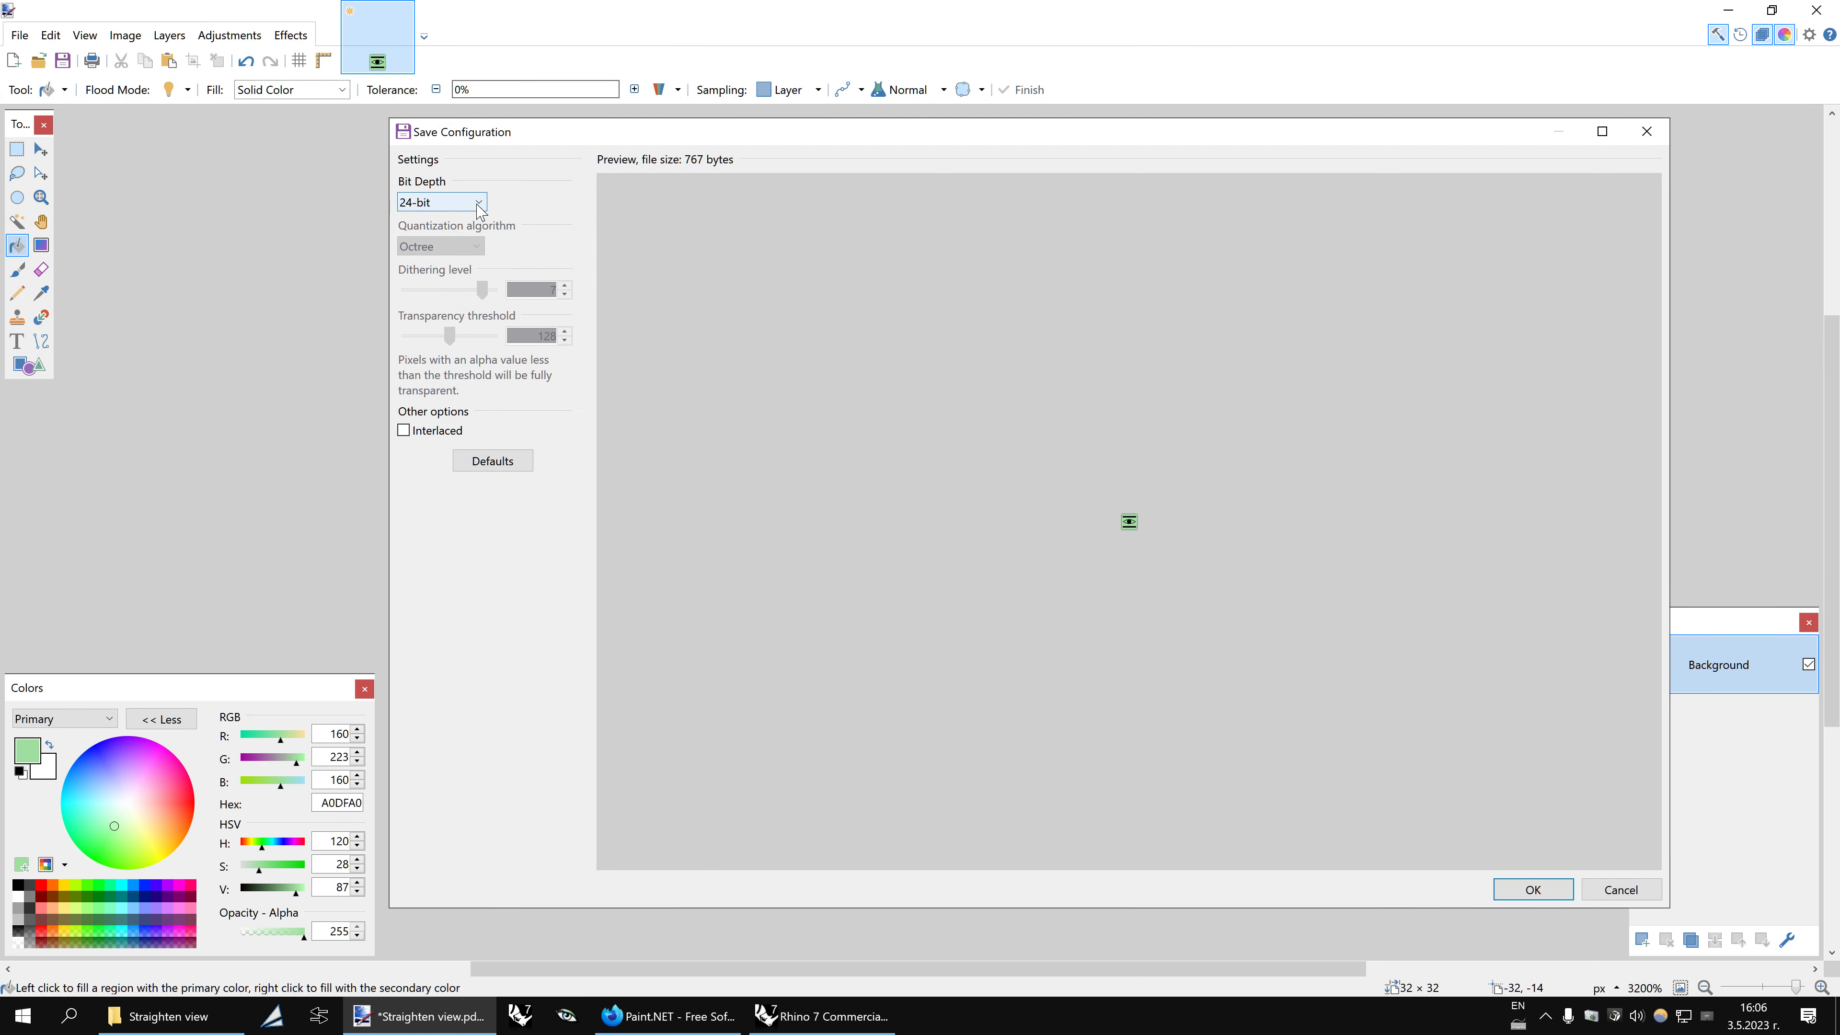
{"action": "left_click", "coordinate": [1507, 886]}
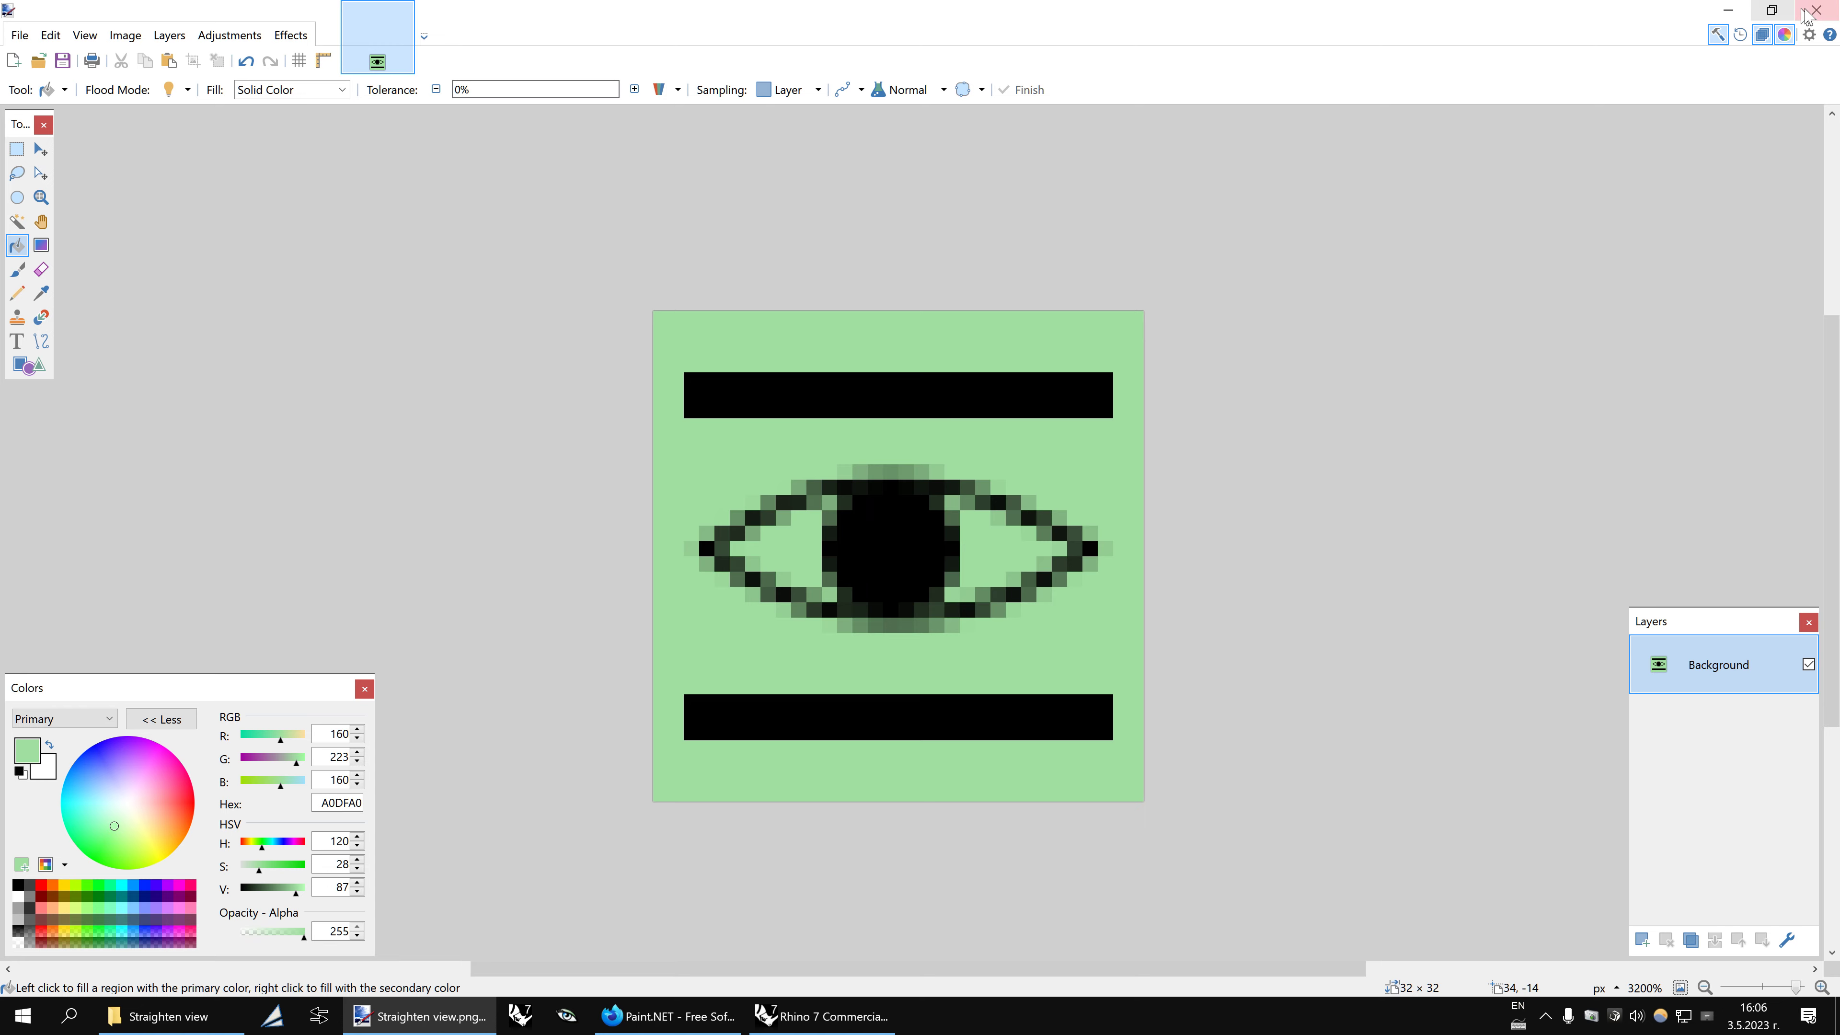
Close Paint.NET and import Straighten view.png as the button bitmap, confirming both editors
{"action": "left_click", "coordinate": [1817, 10]}
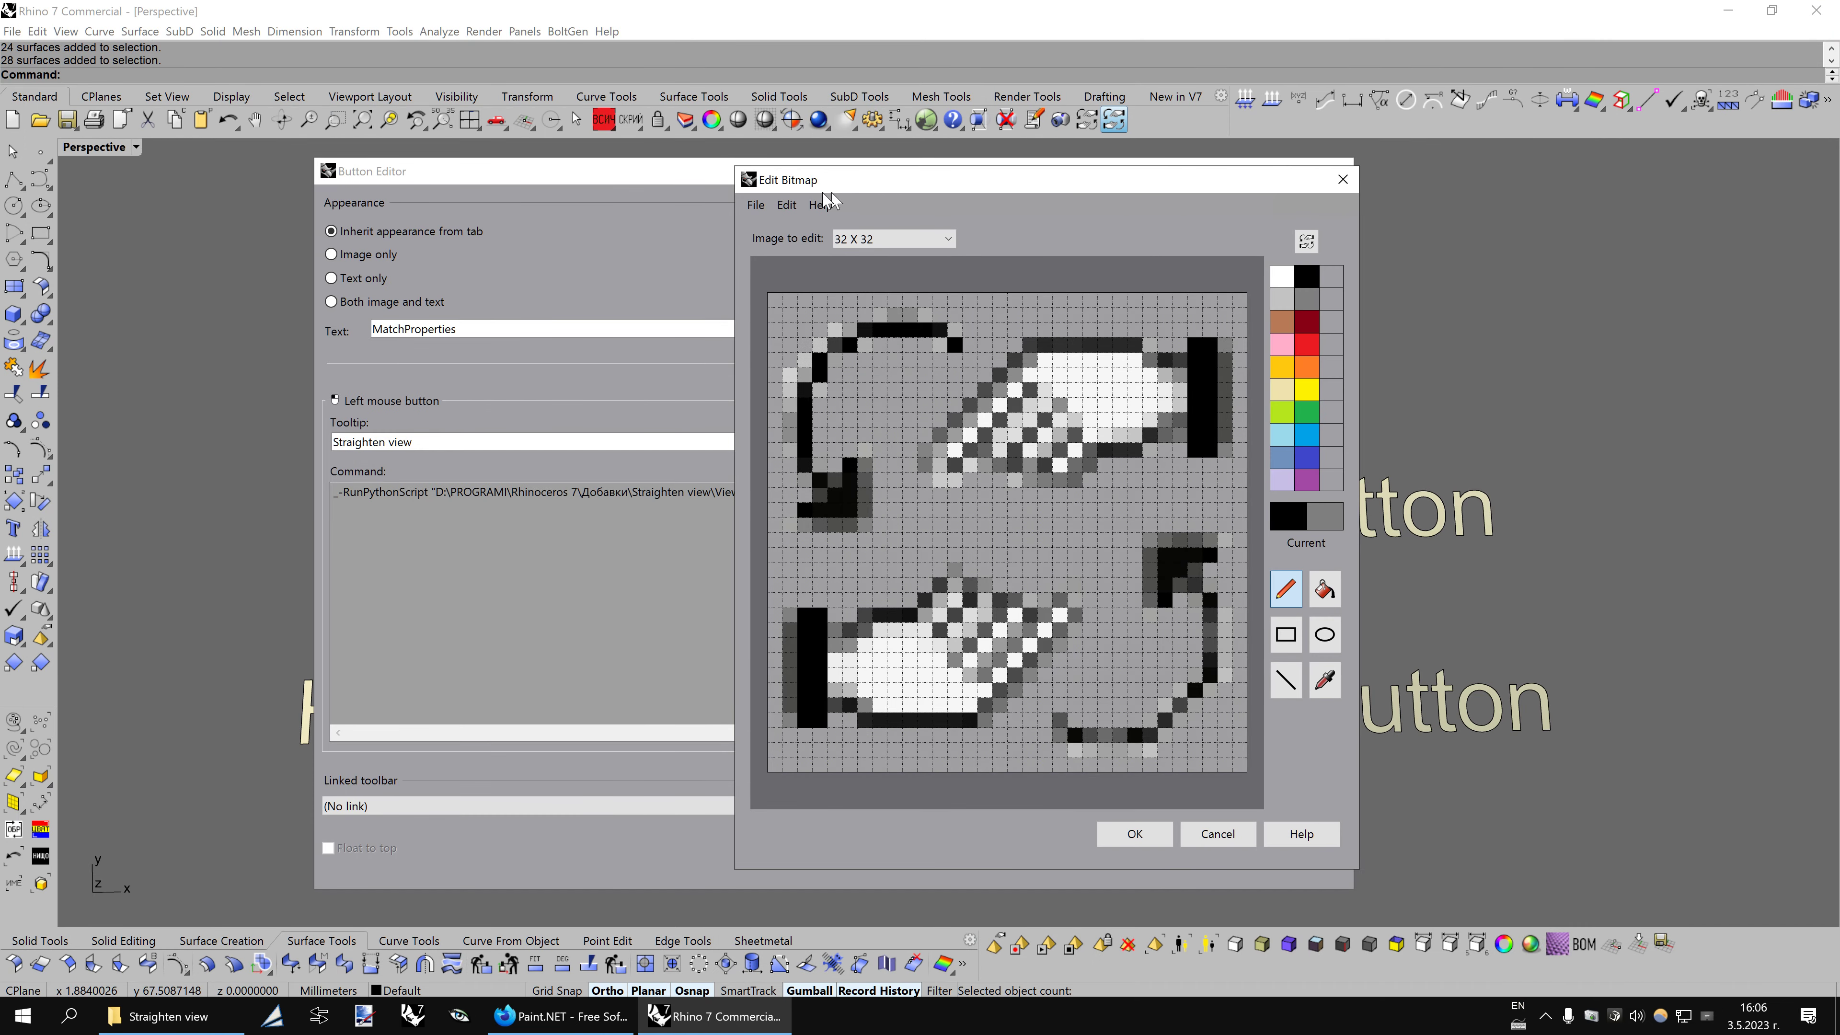
{"action": "left_click", "coordinate": [753, 206]}
{"action": "left_click", "coordinate": [785, 225]}
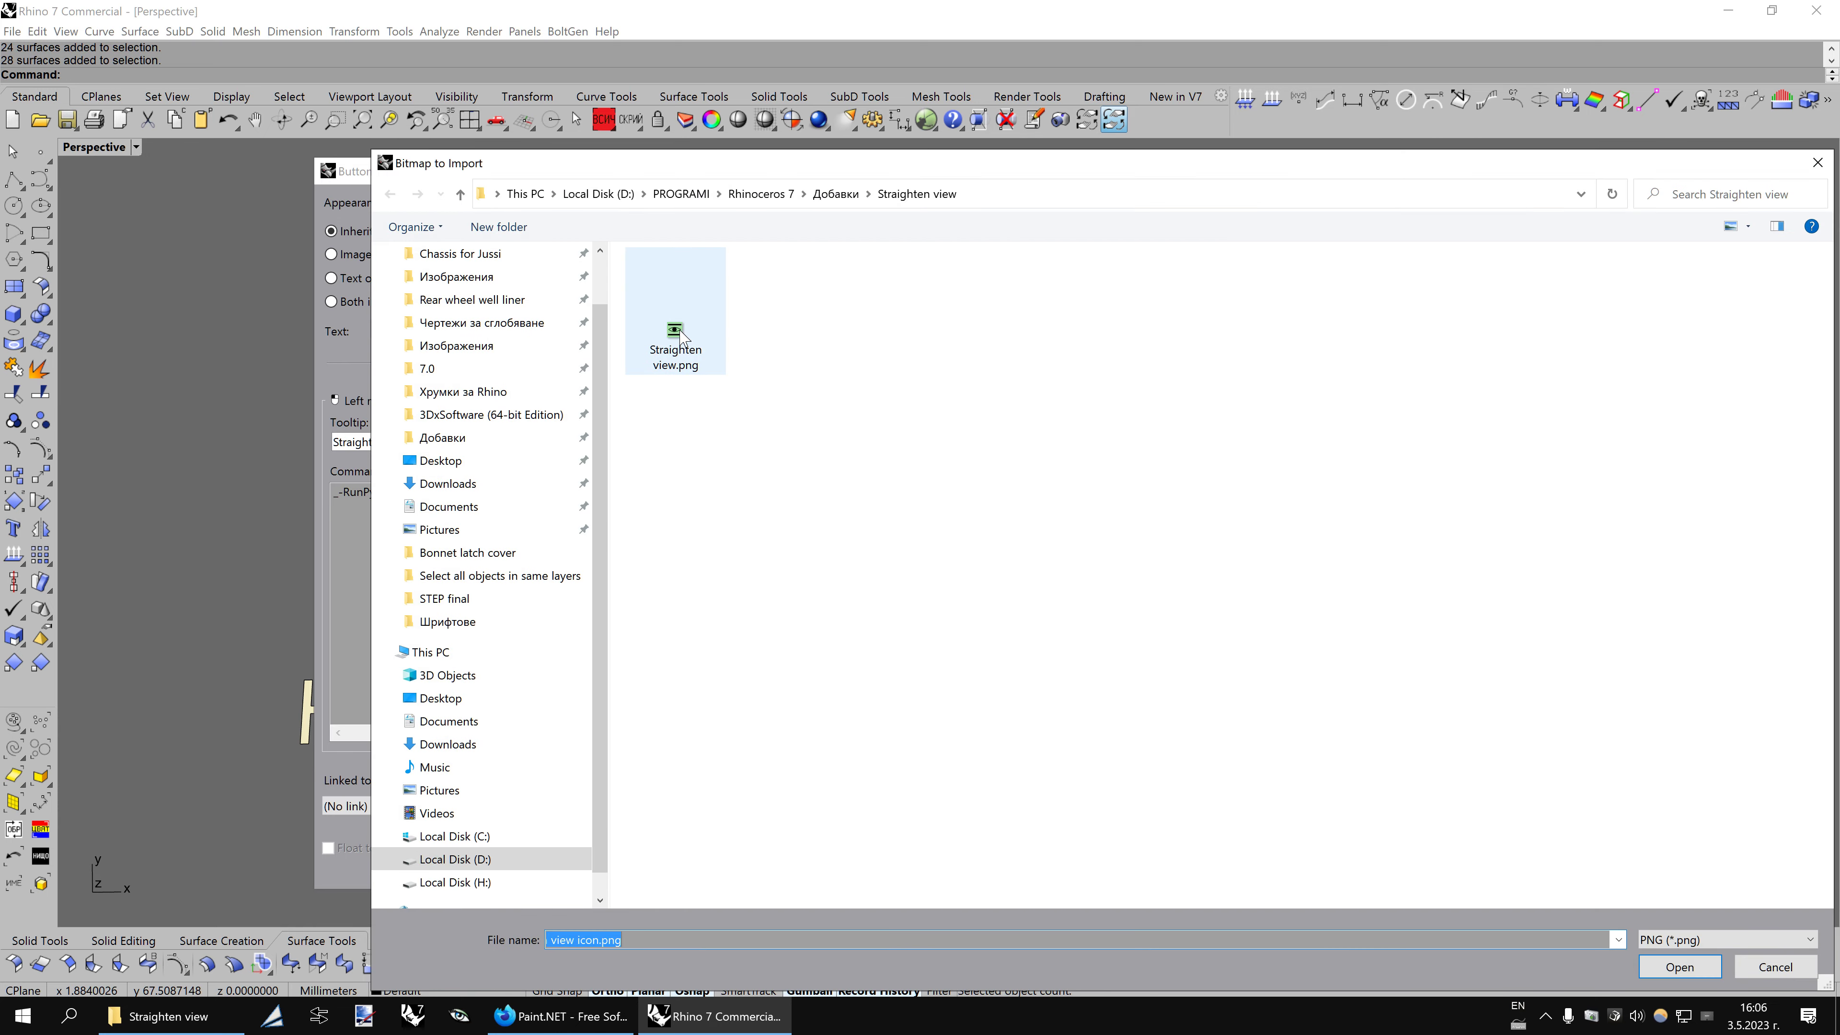
{"action": "left_click", "coordinate": [688, 342]}
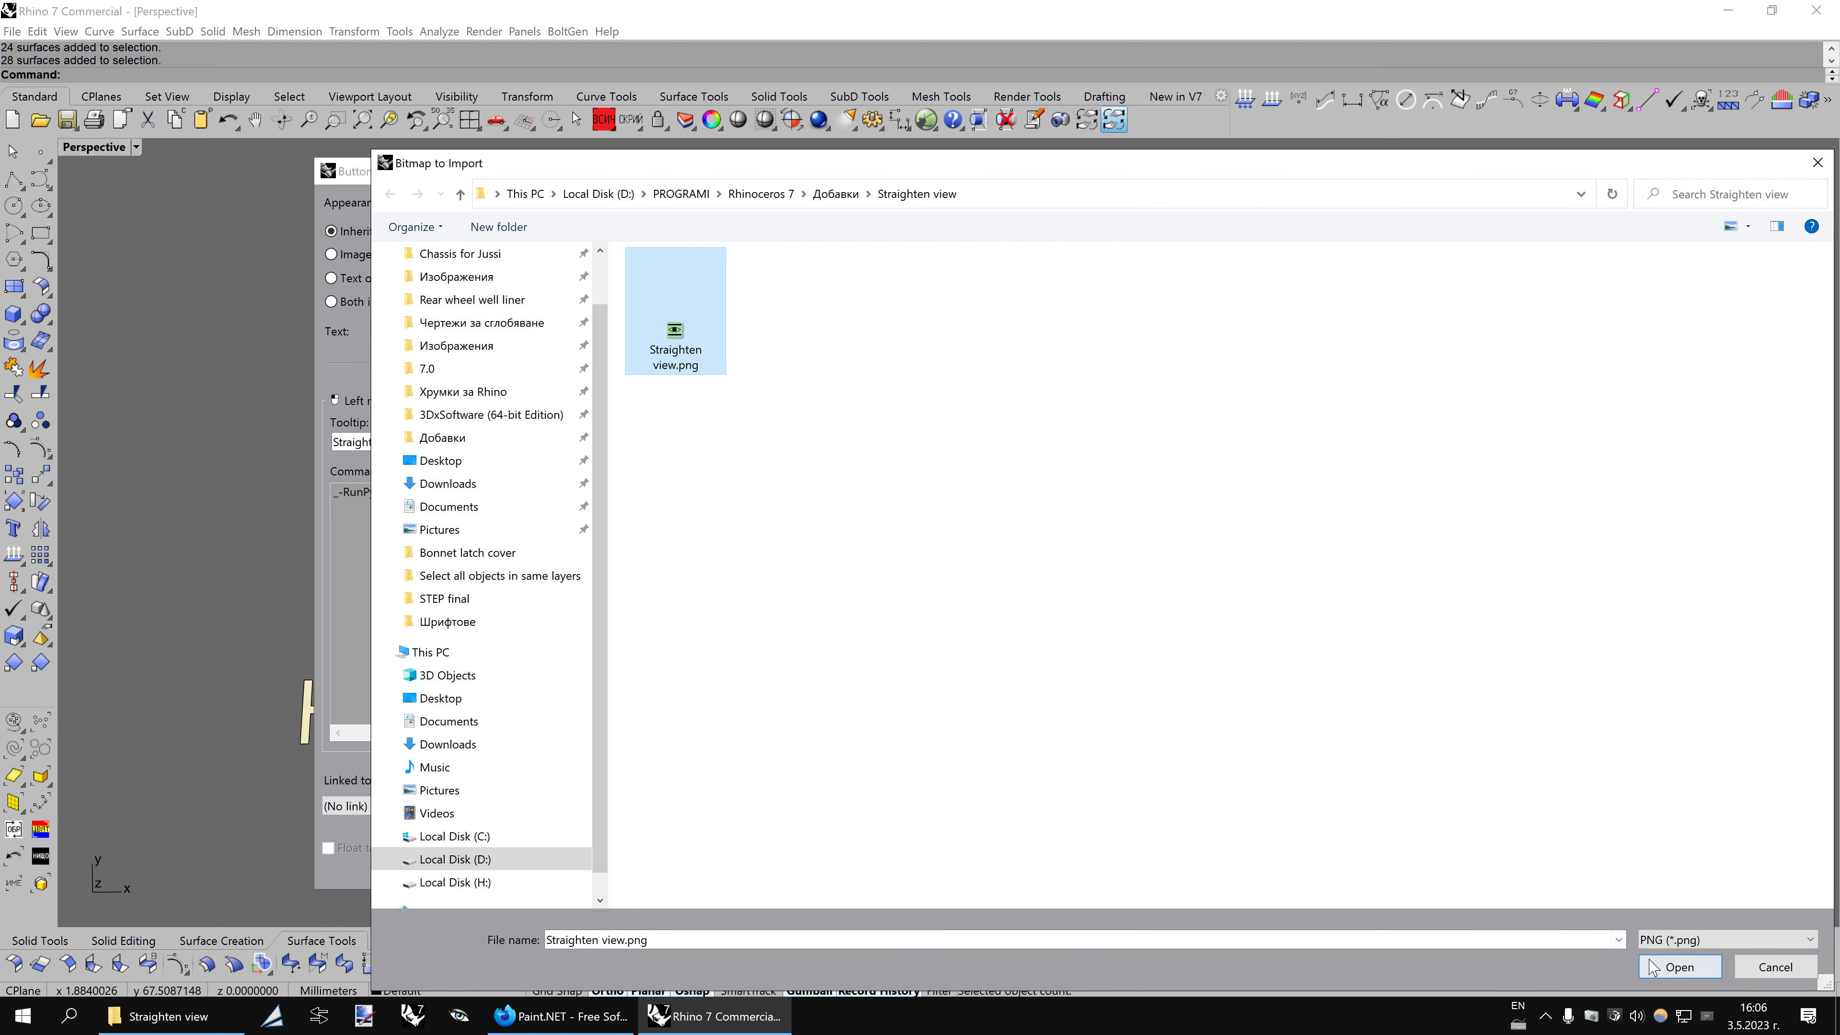
{"action": "left_click", "coordinate": [1679, 966]}
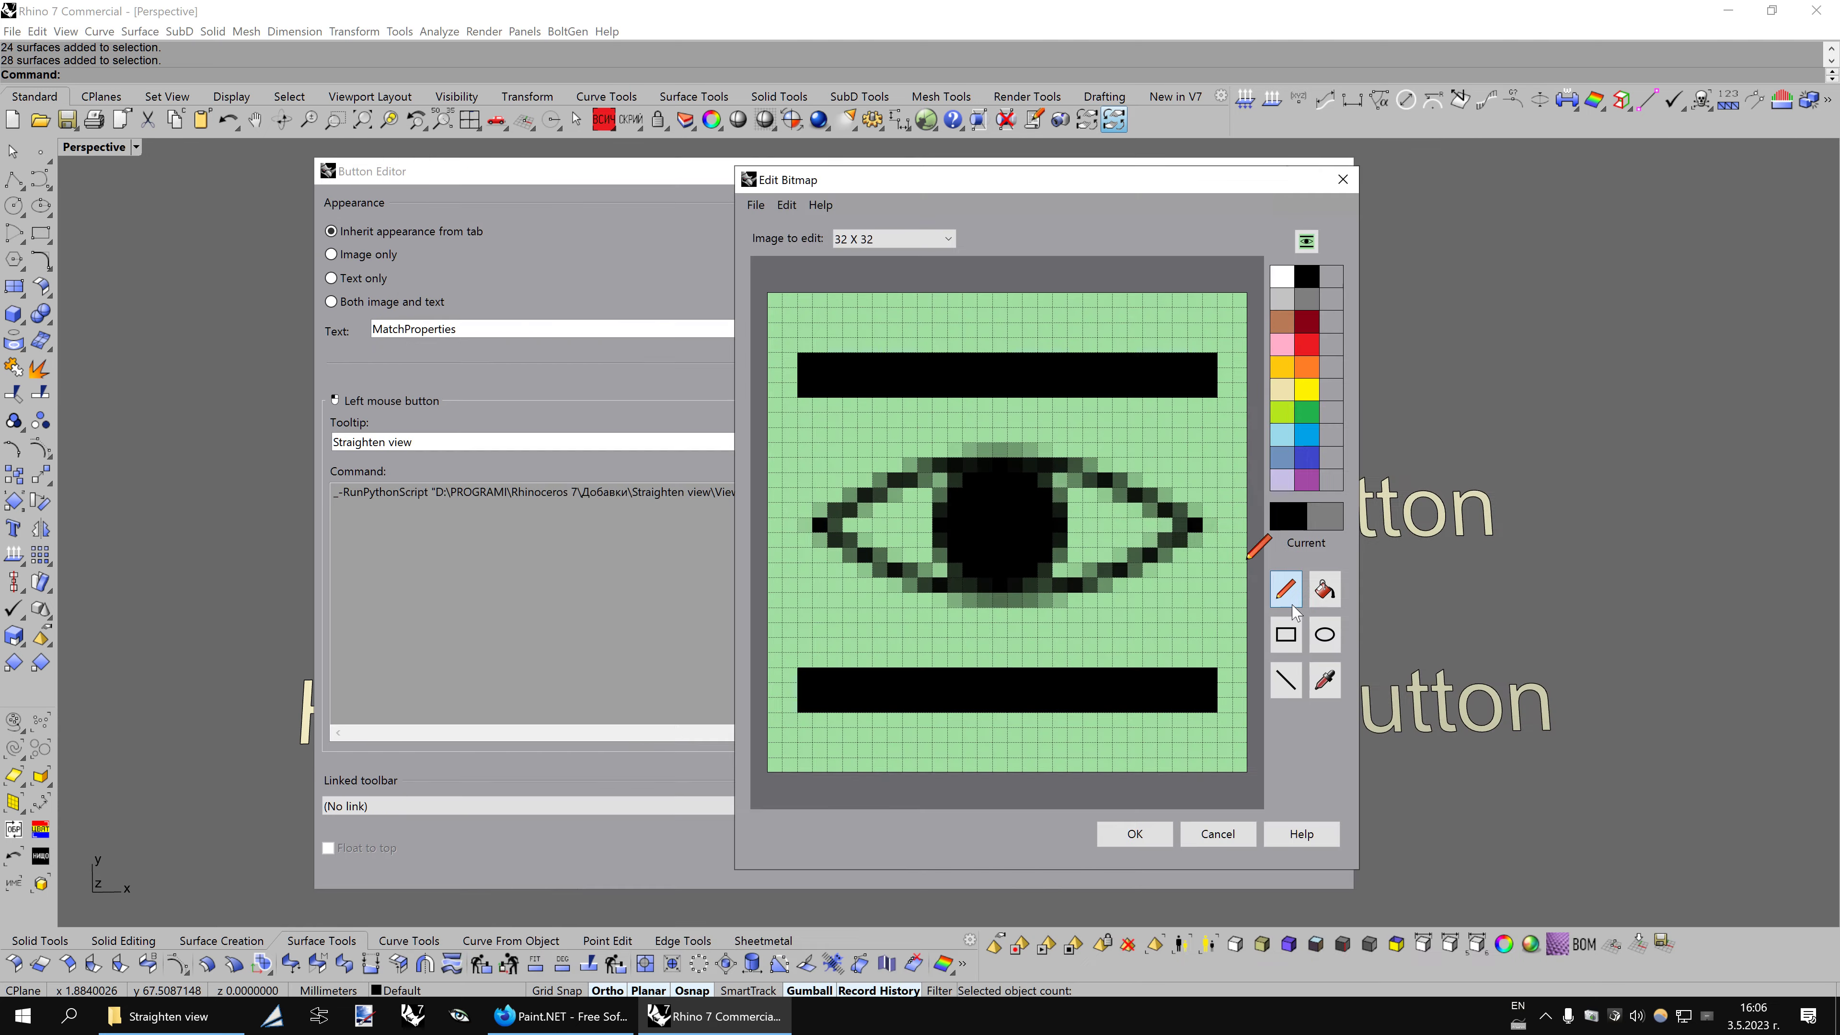
{"action": "left_click", "coordinate": [1152, 833]}
{"action": "left_click", "coordinate": [1219, 856]}
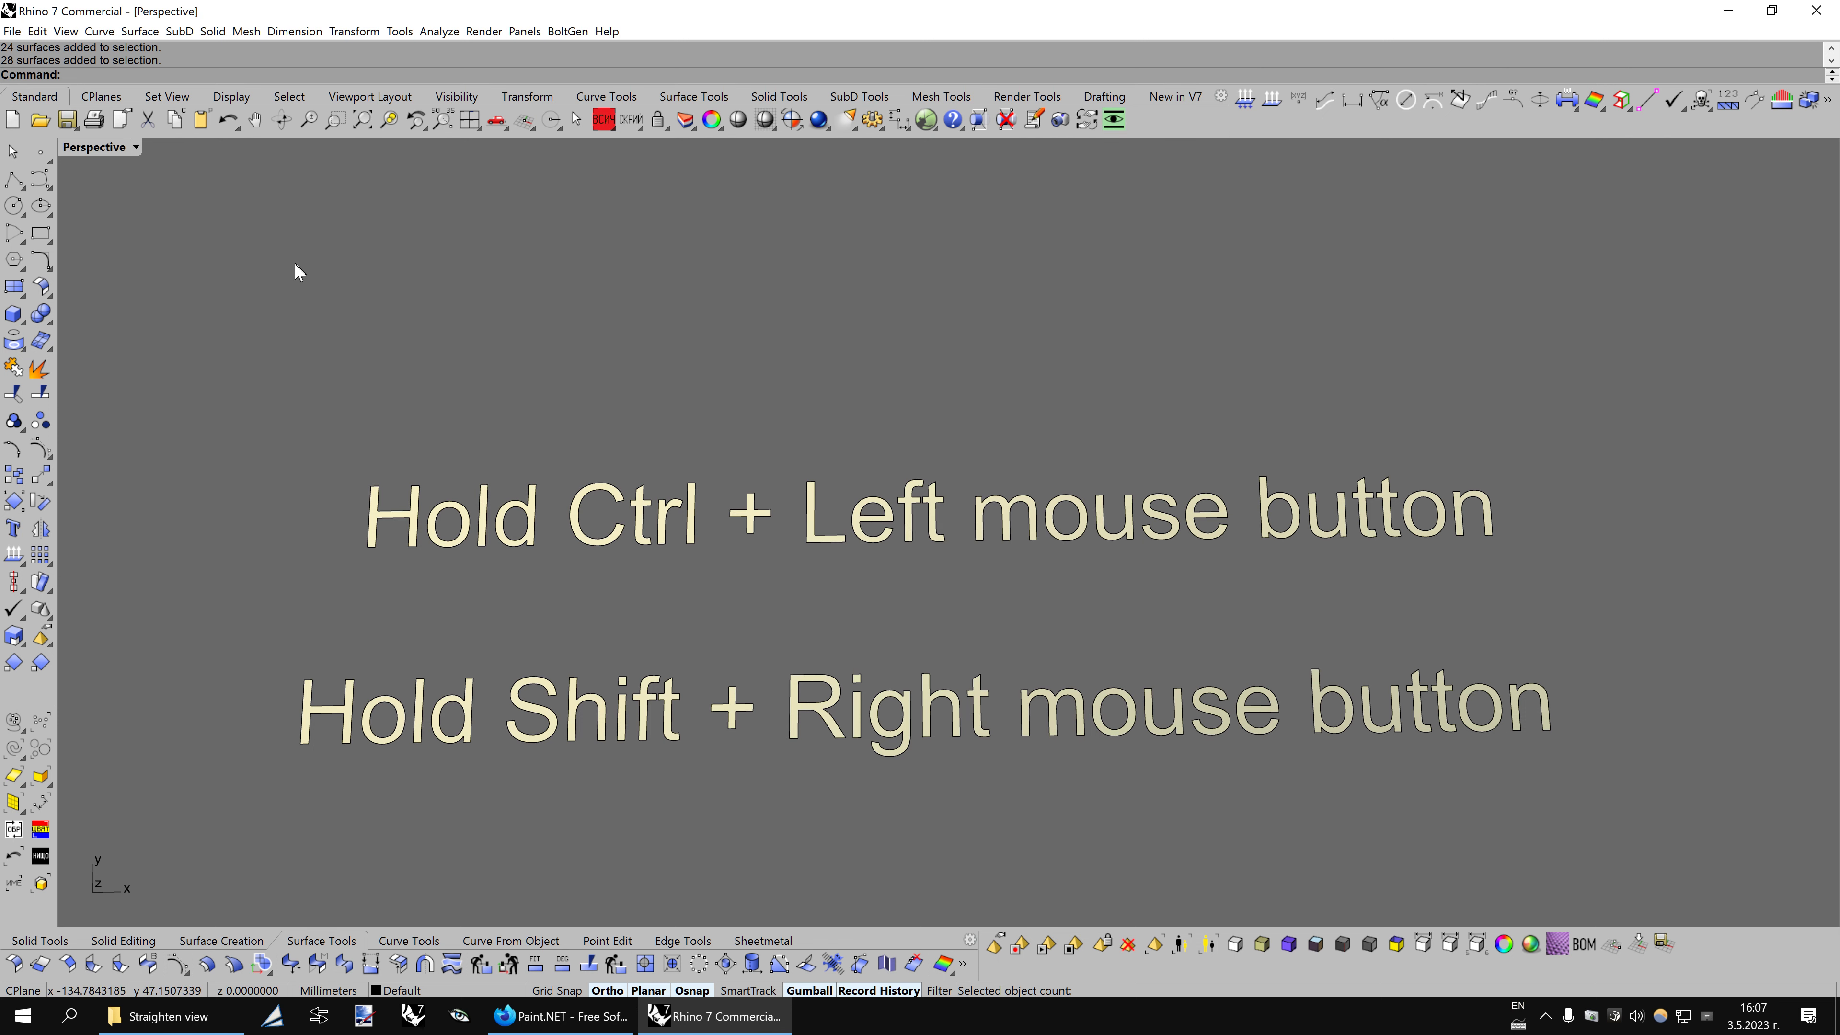
Draw a box by placing its two base corners and setting its height
{"action": "left_click", "coordinate": [14, 313]}
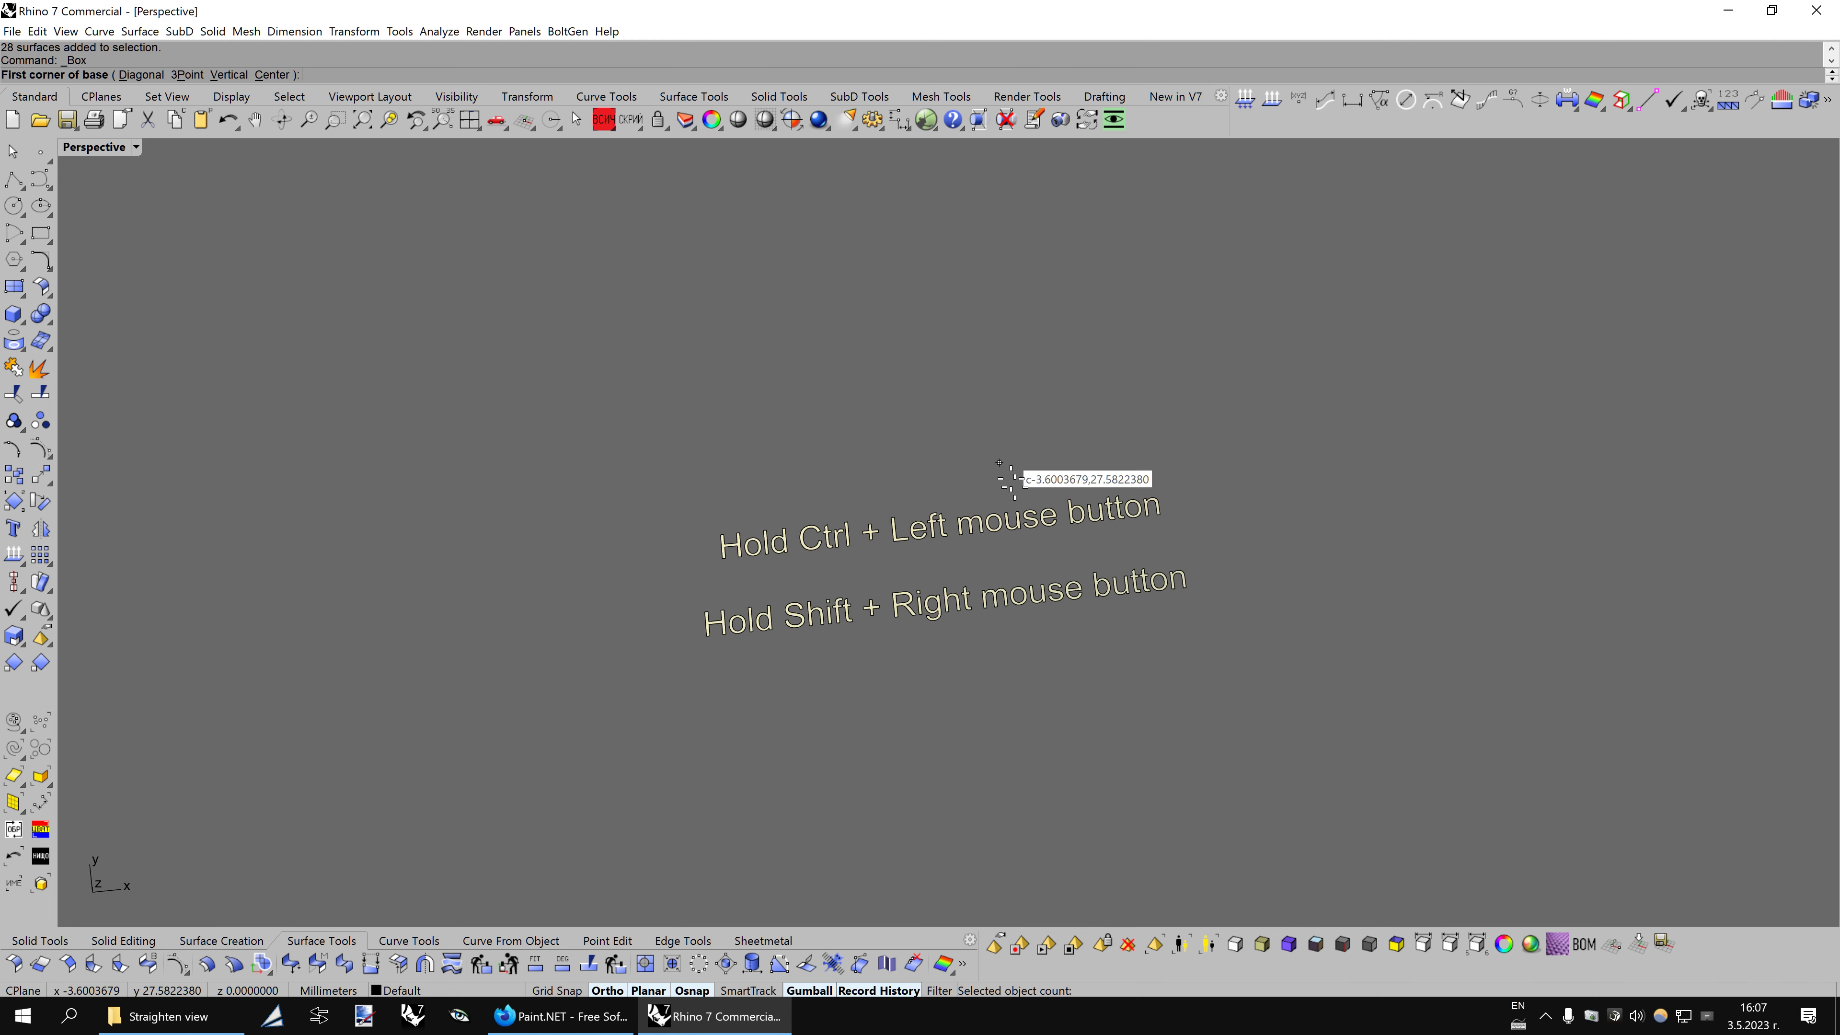
{"action": "left_click", "coordinate": [697, 668]}
{"action": "left_click", "coordinate": [1120, 415]}
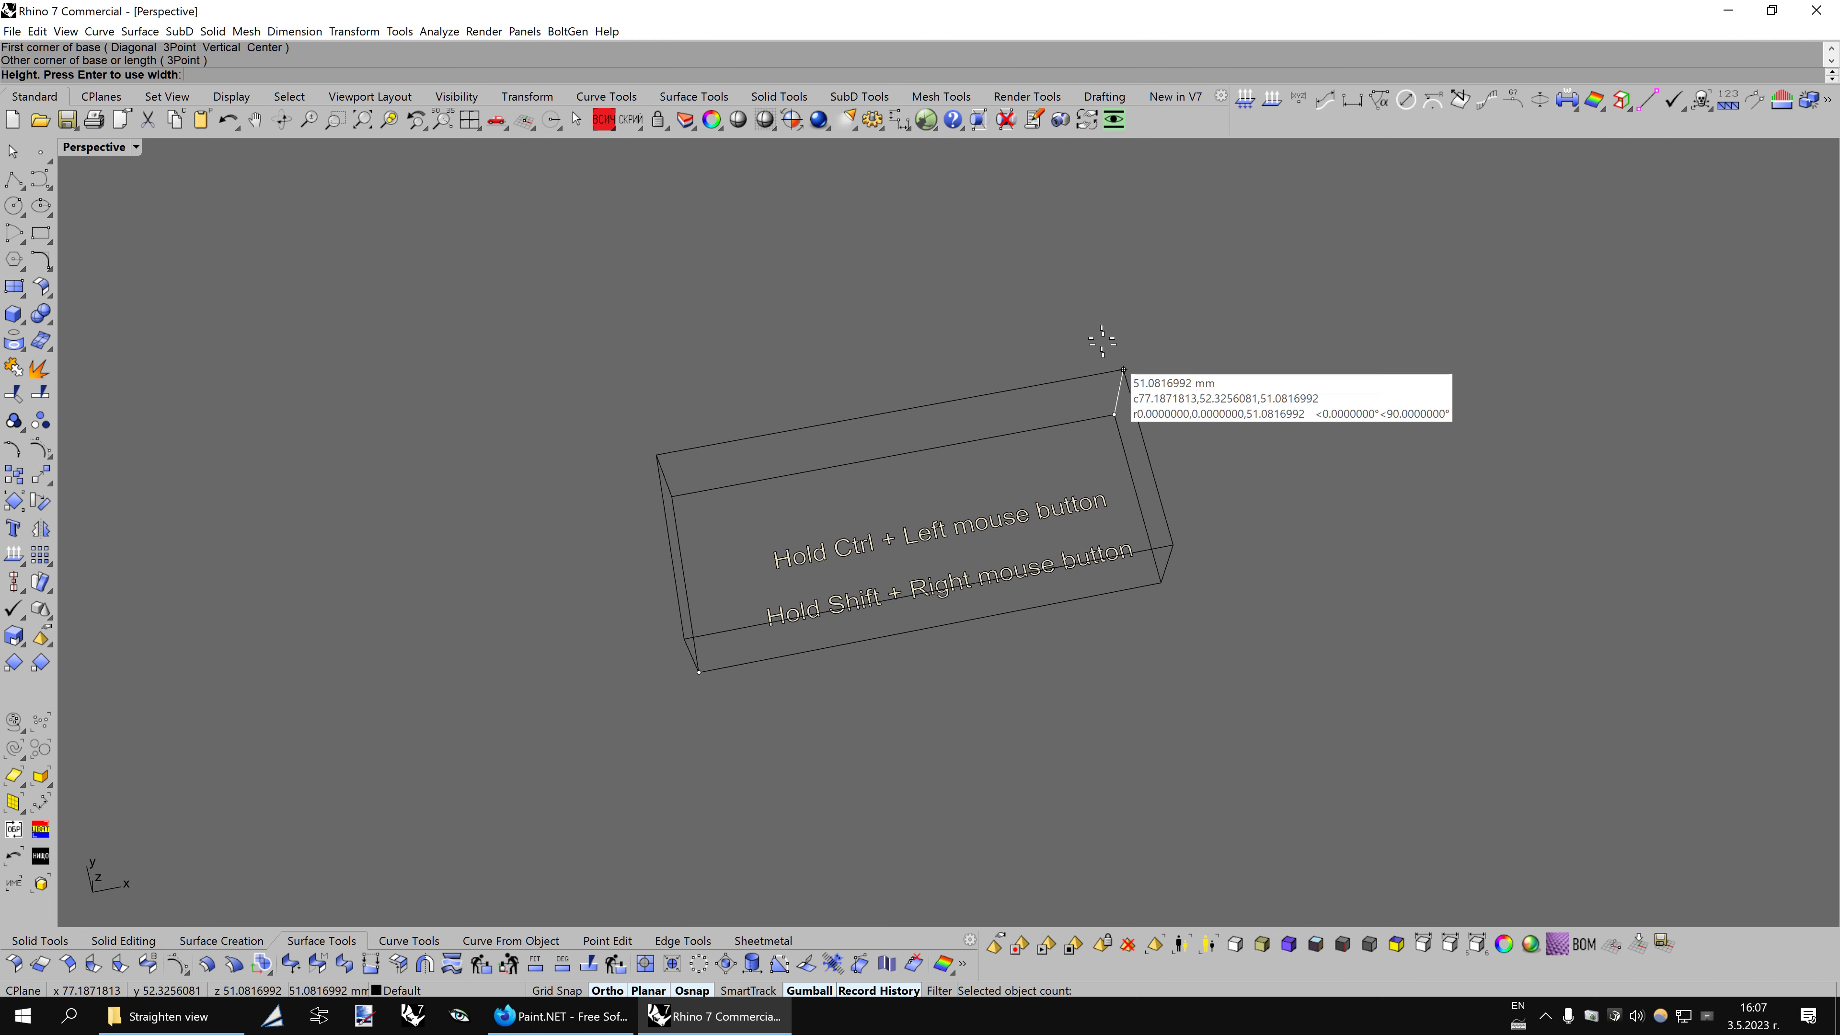
{"action": "left_click", "coordinate": [1100, 290]}
Zoom in on the box, tilt the view obliquely, then straighten it with ViewSetter
{"action": "right_click_drag", "start_coordinate": [1101, 288], "coordinate": [1175, 341]}
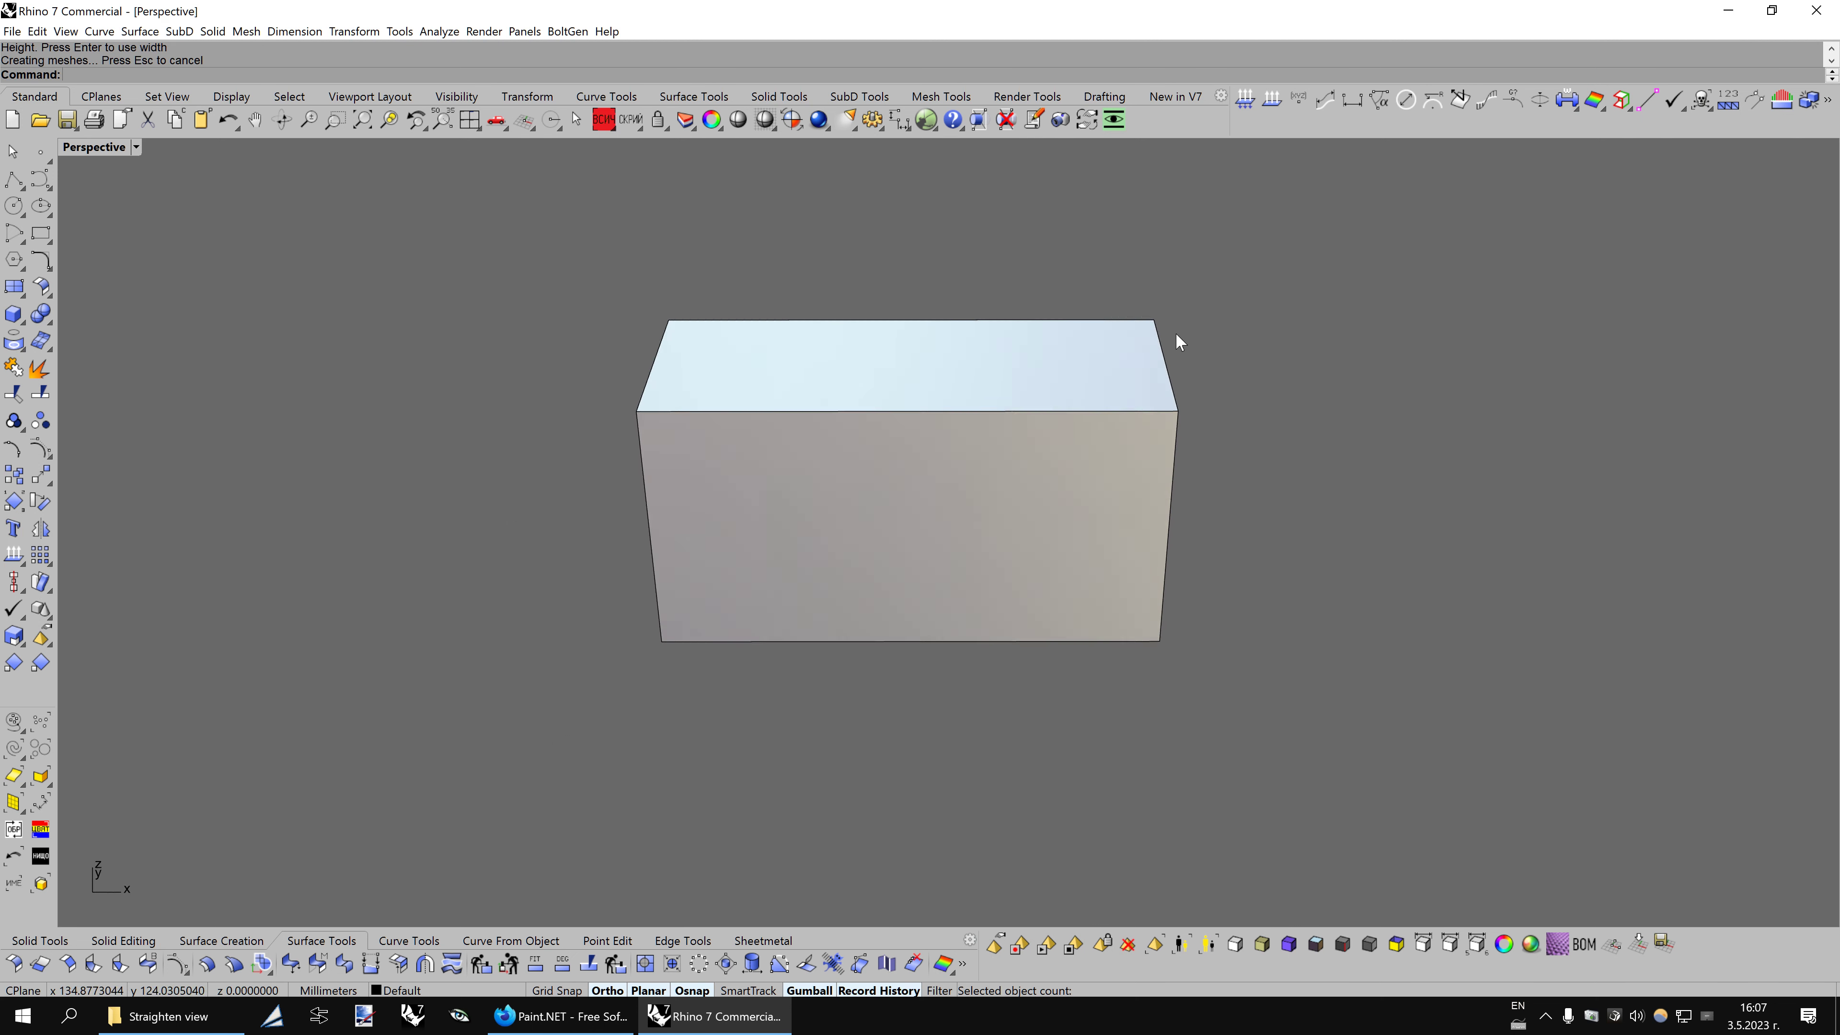
{"action": "left_click", "coordinate": [953, 406]}
{"action": "left_click", "coordinate": [389, 120]}
{"action": "key", "text": "Escape"}
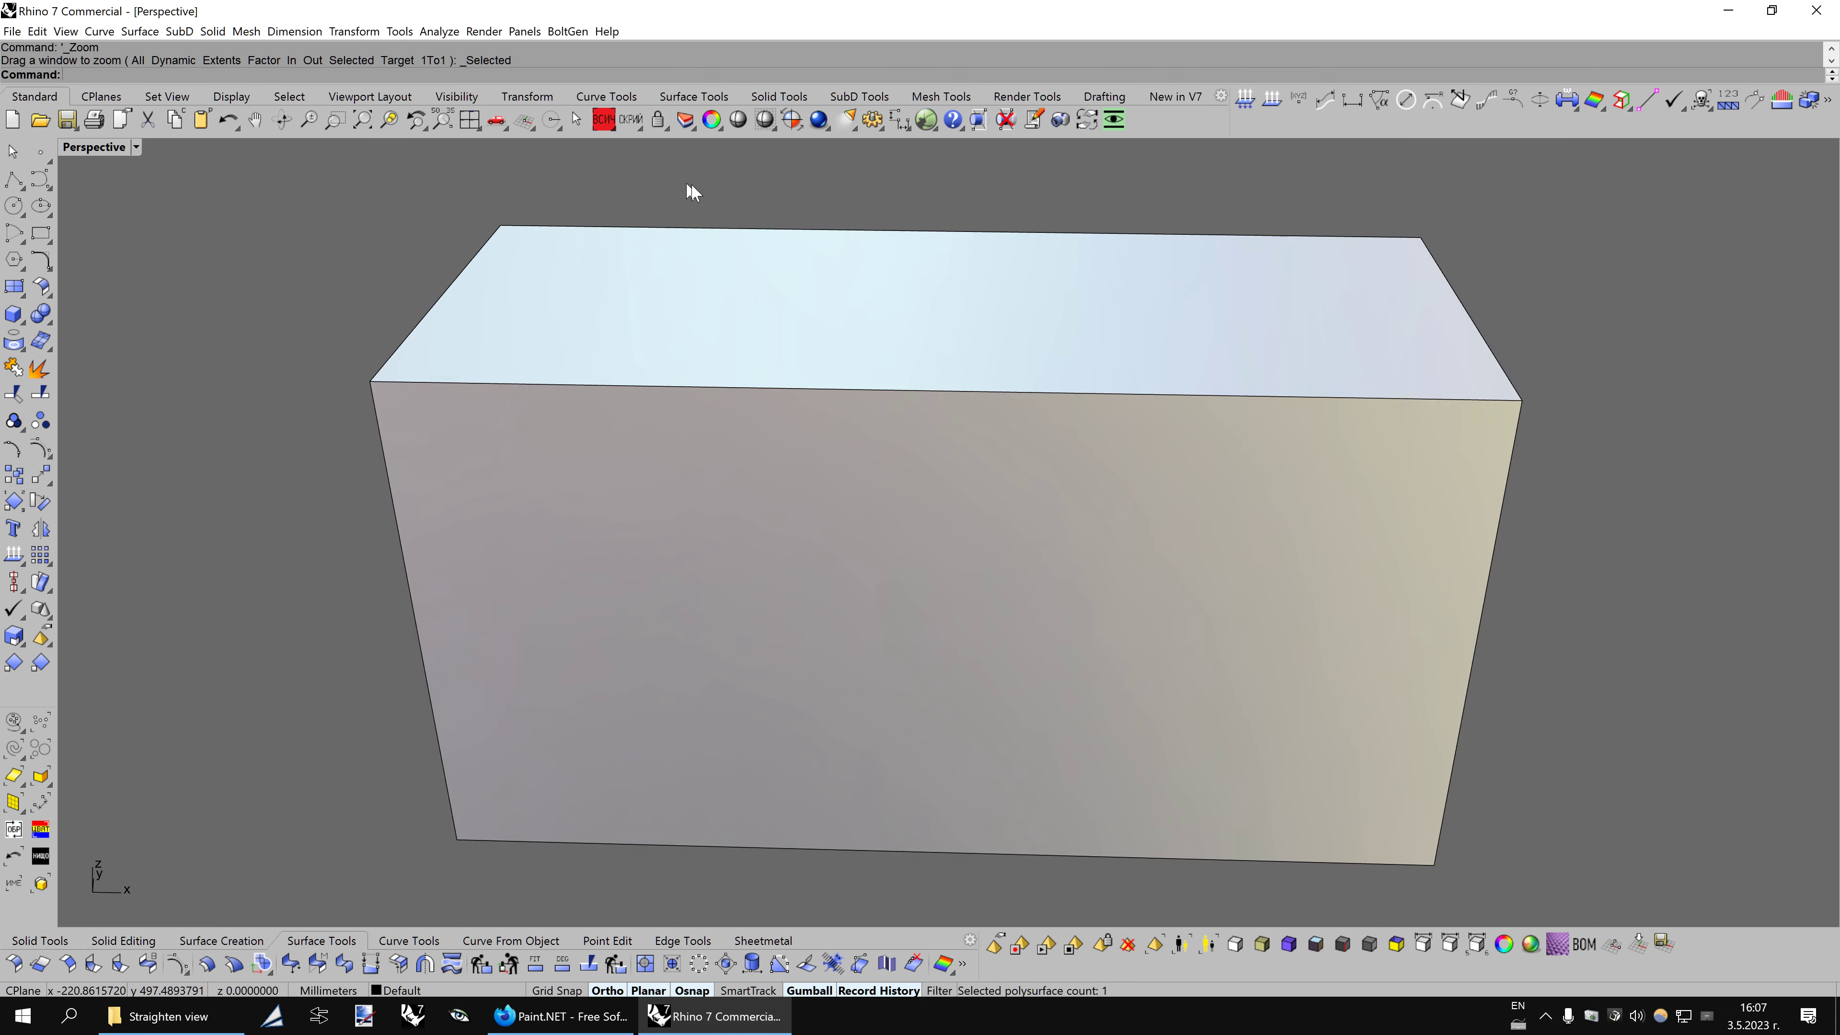
{"action": "left_click", "coordinate": [852, 296]}
{"action": "key", "text": "Escape"}
{"action": "mouse_move", "coordinate": [822, 227]}
{"action": "right_mouse_down"}
{"action": "mouse_move", "coordinate": [941, 366]}
{"action": "mouse_move", "coordinate": [1108, 238]}
{"action": "right_mouse_up"}
{"action": "left_click", "coordinate": [1114, 120]}
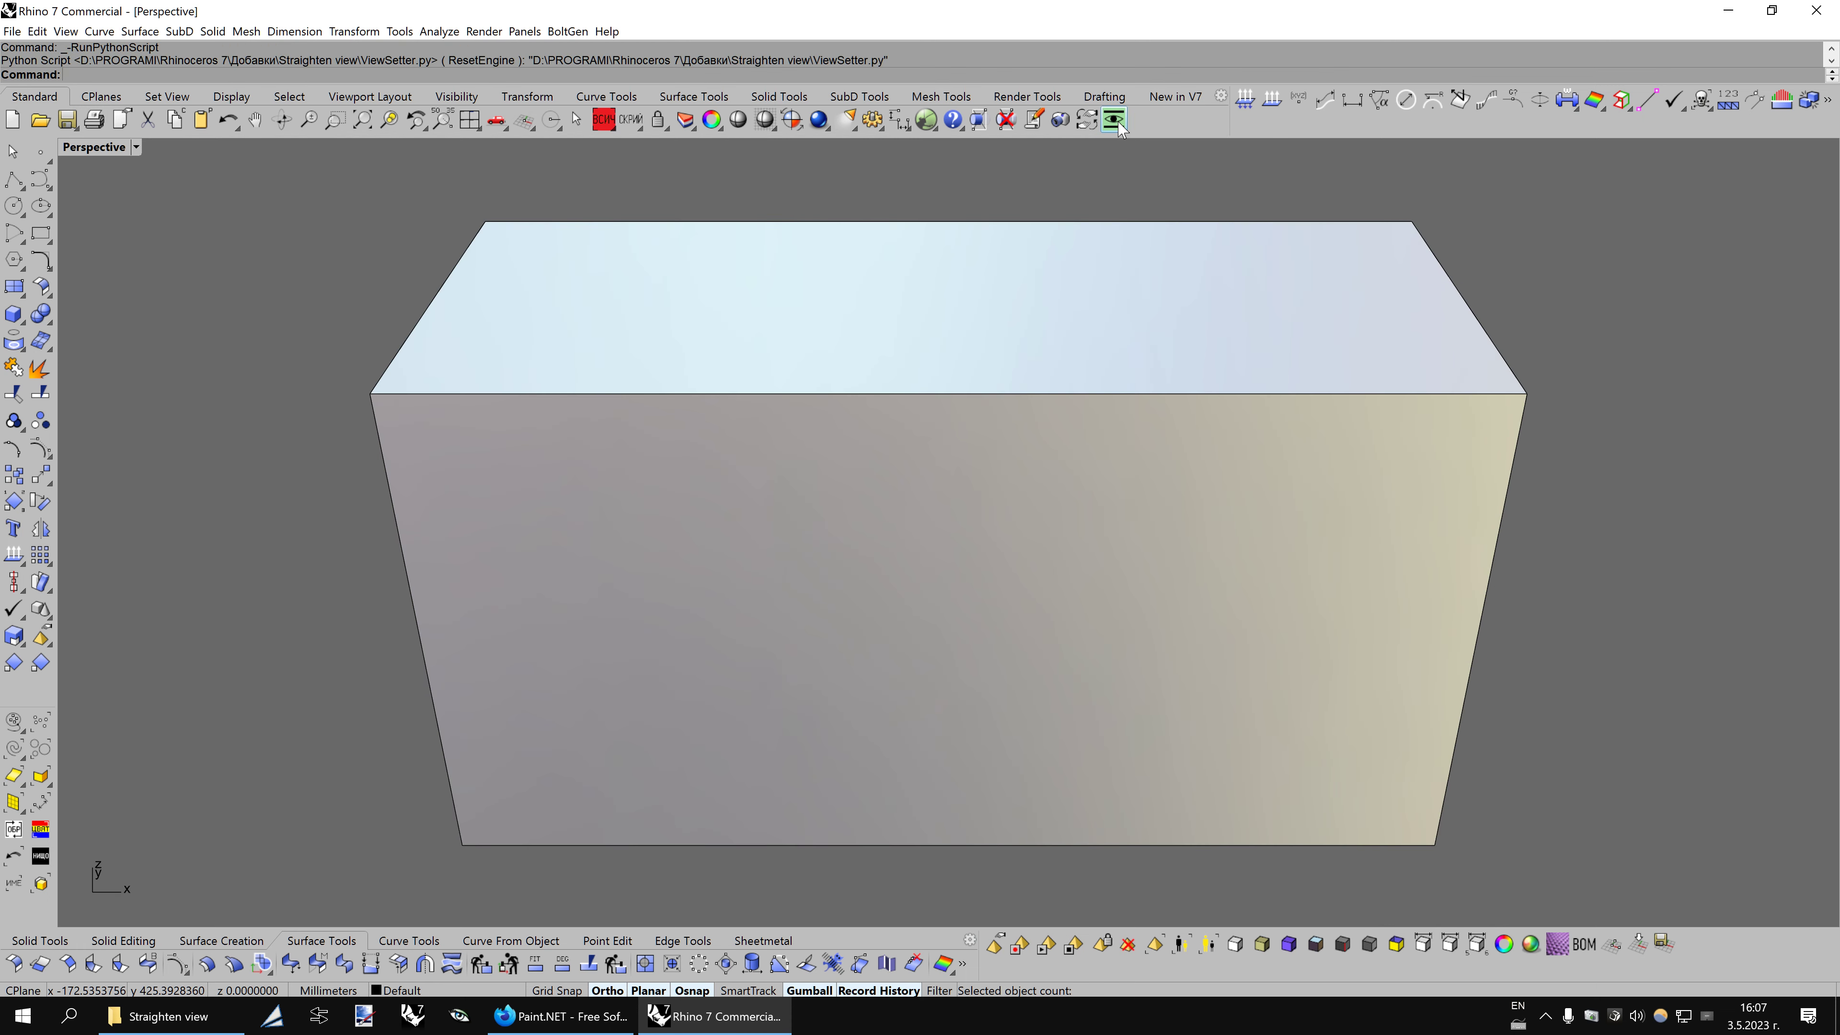
Orbit to three different oblique angles, snapping the view front-on with ViewSetter after each
{"action": "scroll", "coordinate": [1014, 420], "scroll_direction": "down", "scroll_amount": 3}
{"action": "right_click_drag", "start_coordinate": [952, 443], "coordinate": [1002, 456]}
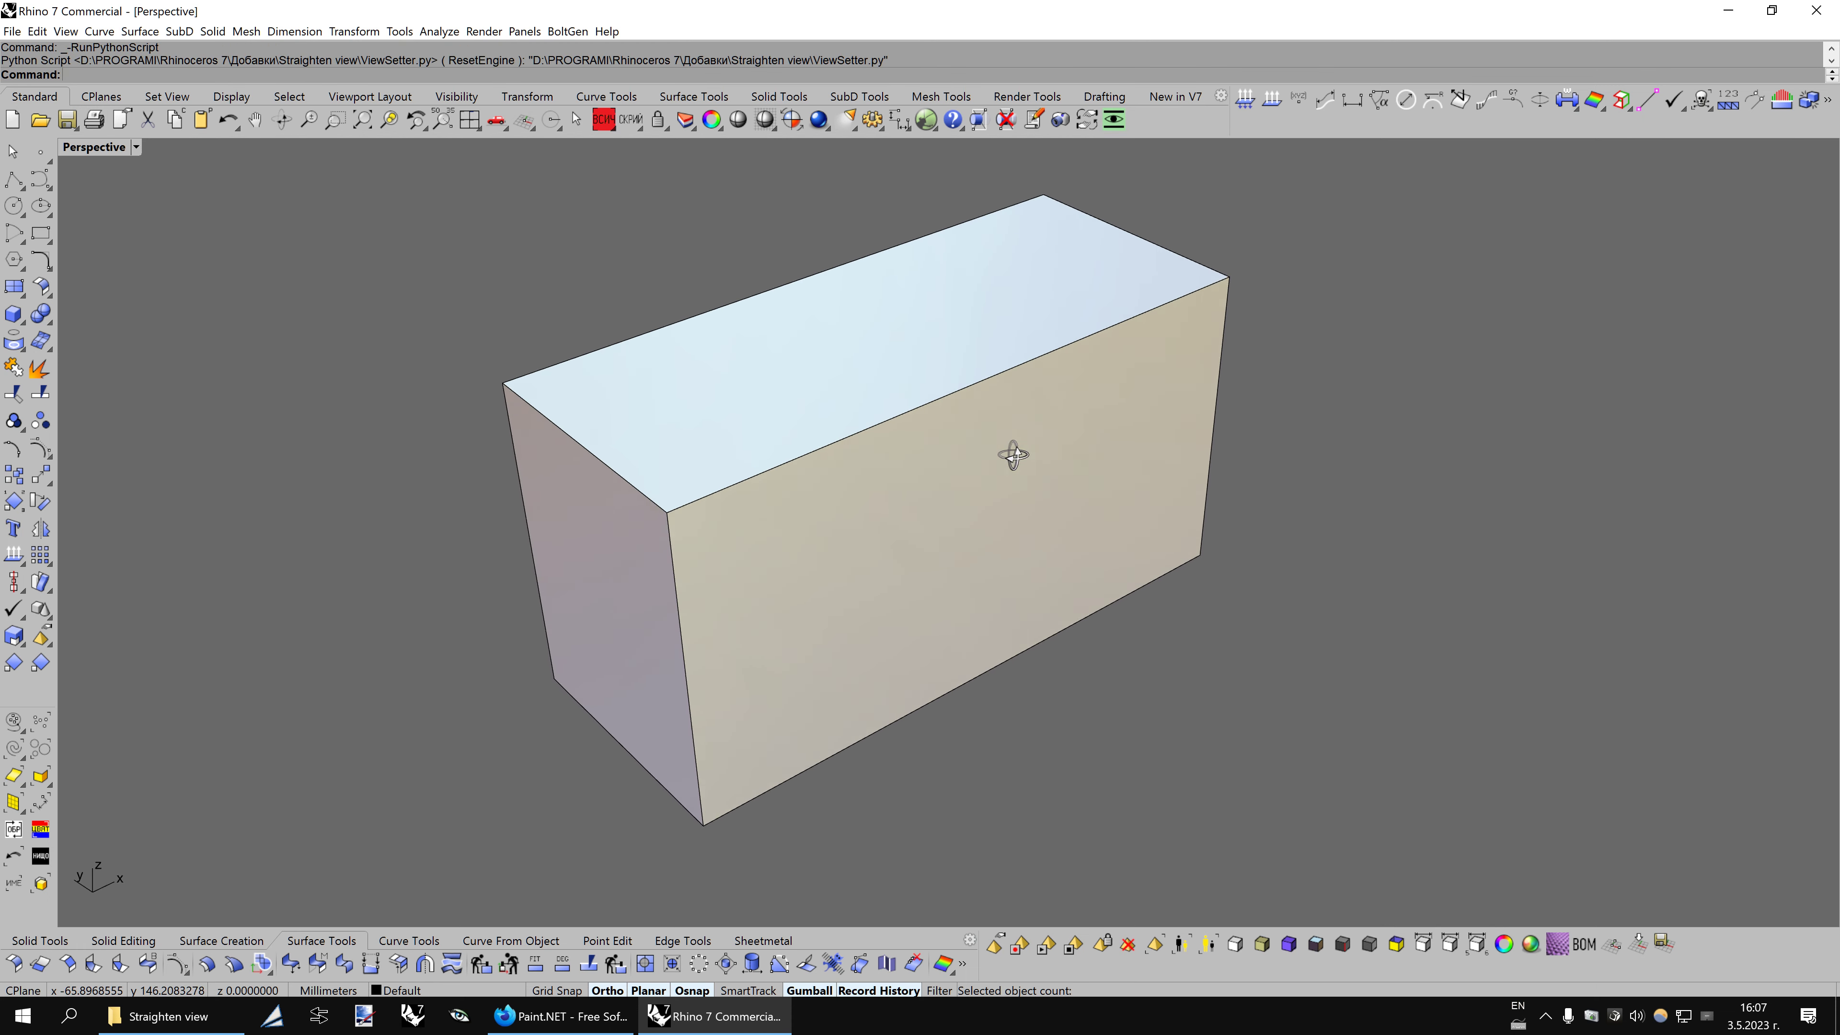
{"action": "left_click", "coordinate": [1114, 120]}
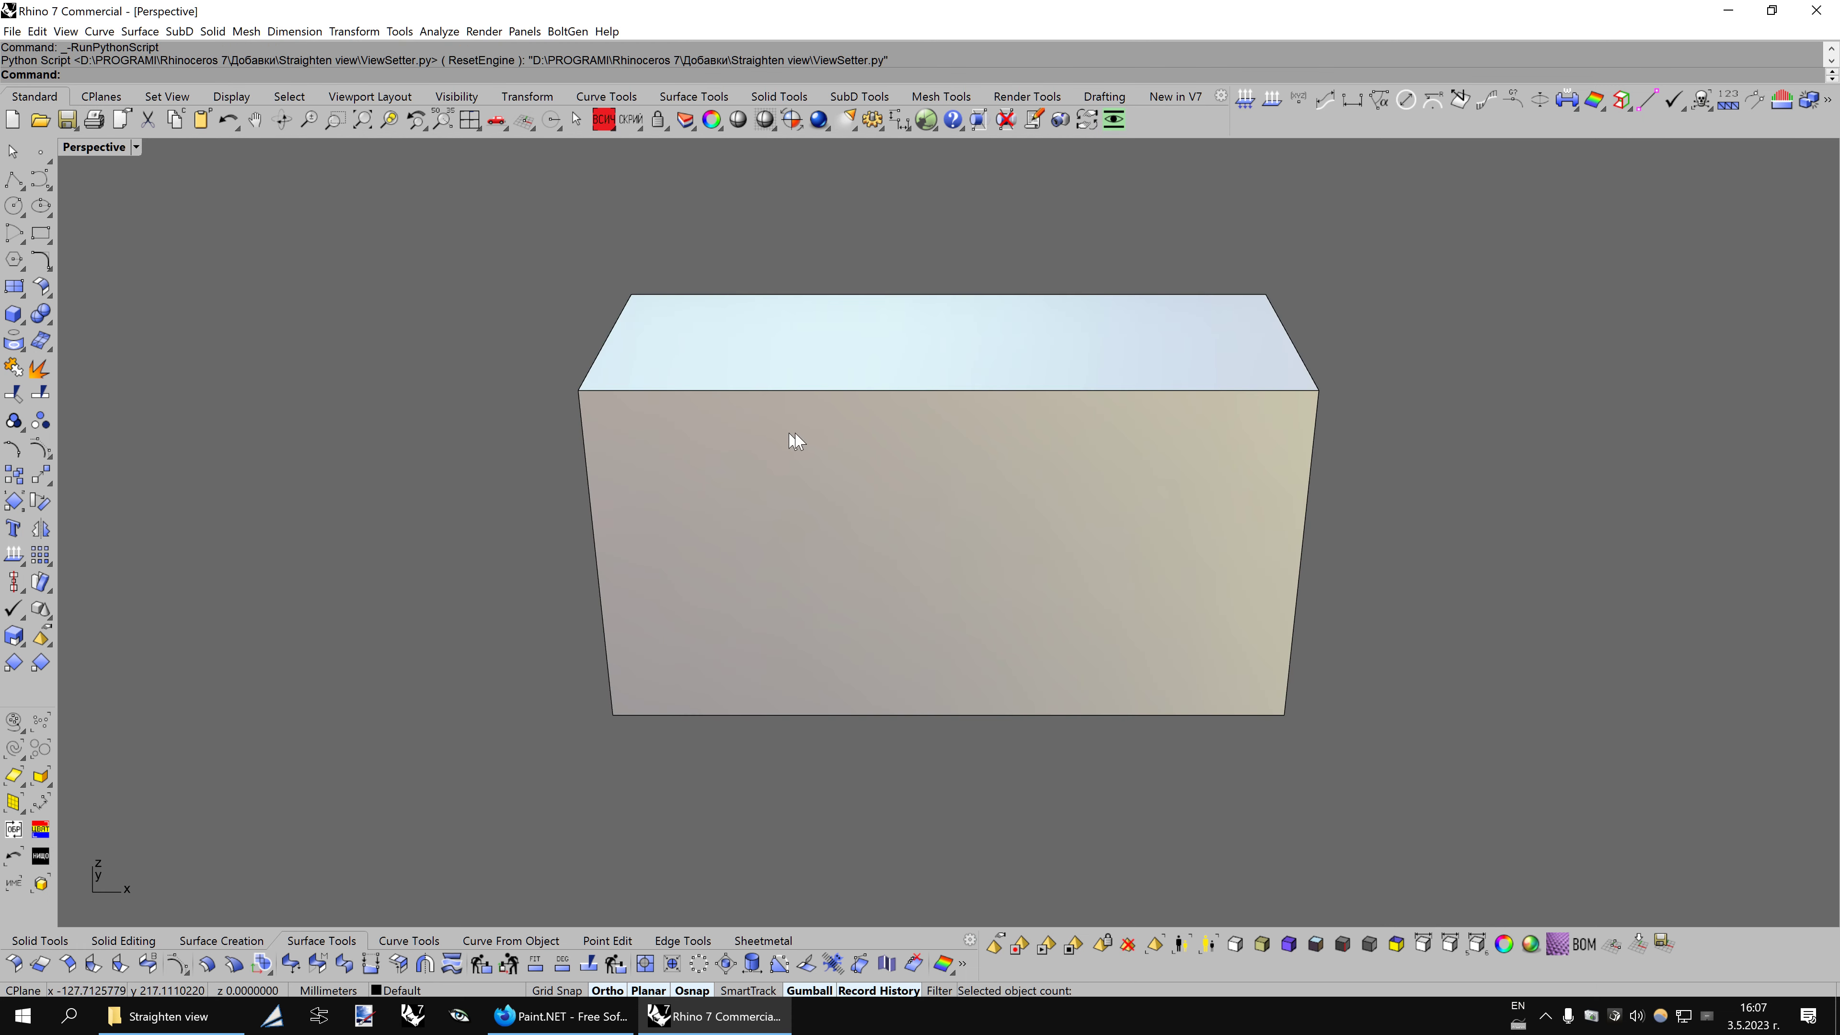
{"action": "mouse_move", "coordinate": [796, 441]}
{"action": "right_mouse_down"}
{"action": "mouse_move", "coordinate": [944, 411]}
{"action": "mouse_move", "coordinate": [1094, 319]}
{"action": "right_mouse_up"}
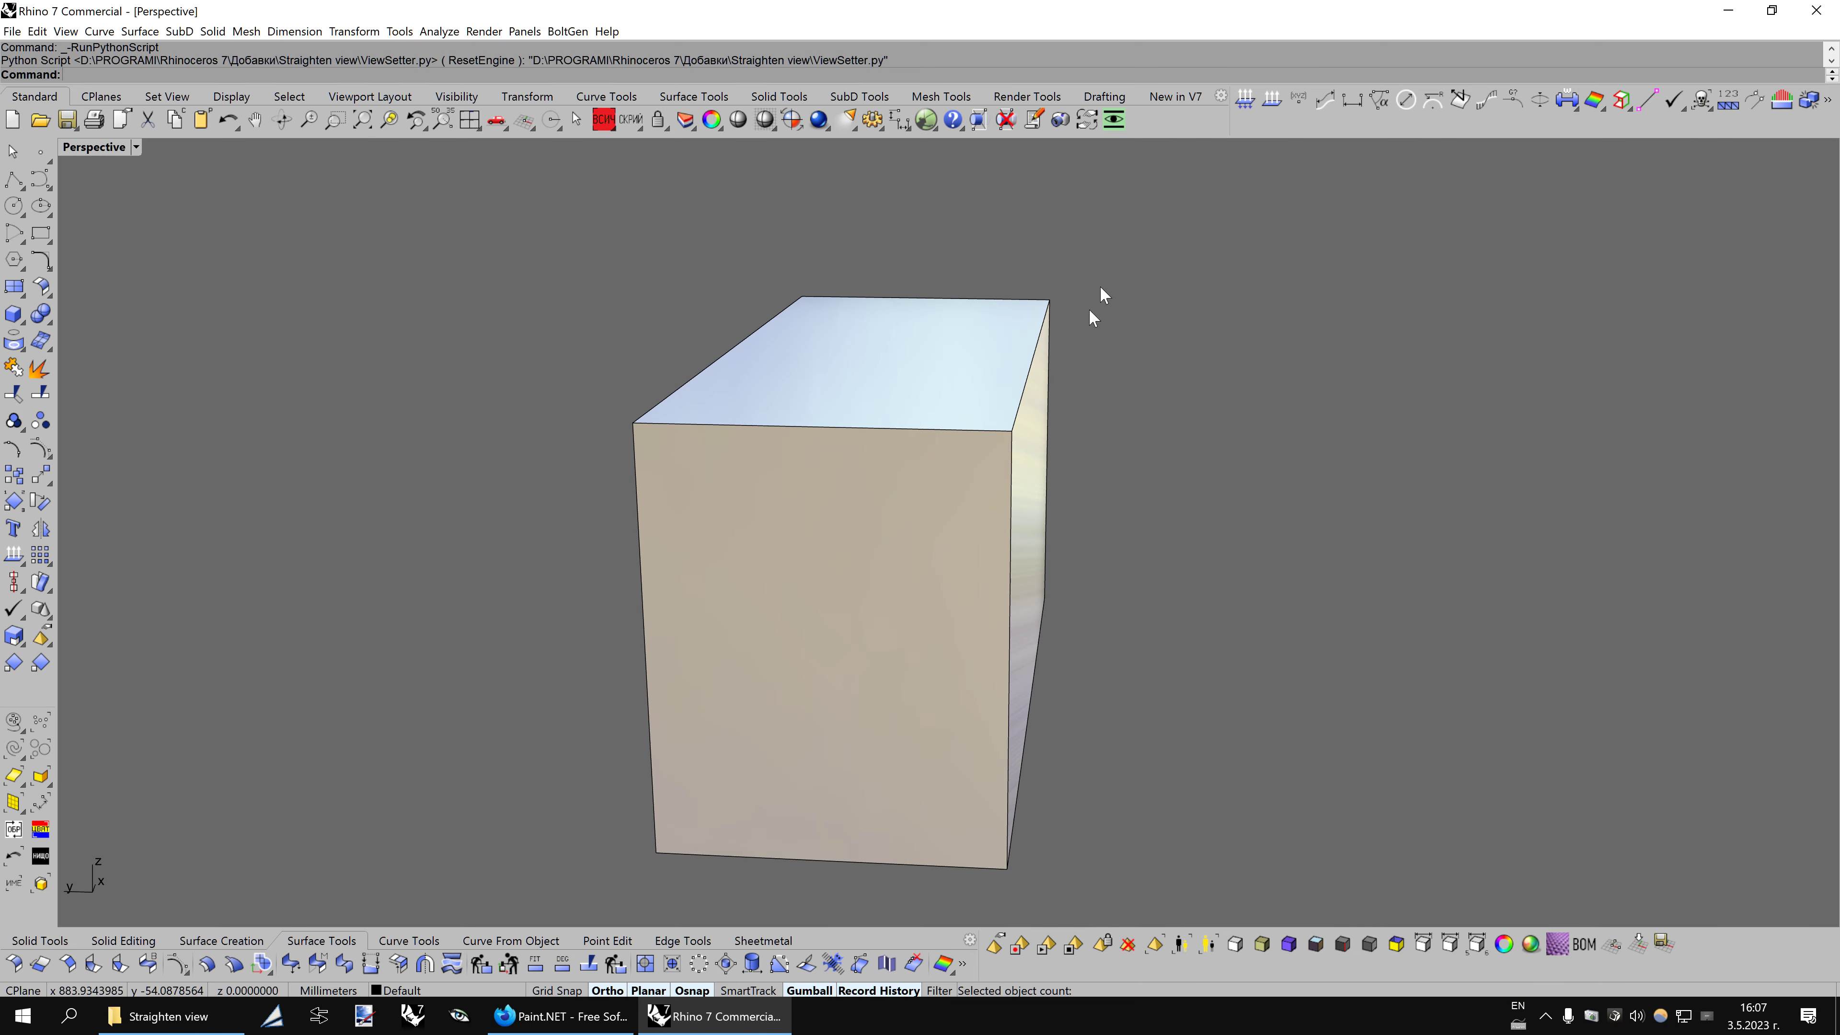
{"action": "left_click", "coordinate": [1116, 122]}
{"action": "mouse_move", "coordinate": [1098, 197]}
{"action": "right_mouse_down"}
{"action": "mouse_move", "coordinate": [1060, 542]}
{"action": "mouse_move", "coordinate": [1060, 502]}
{"action": "right_mouse_up"}
{"action": "left_click", "coordinate": [1123, 129]}
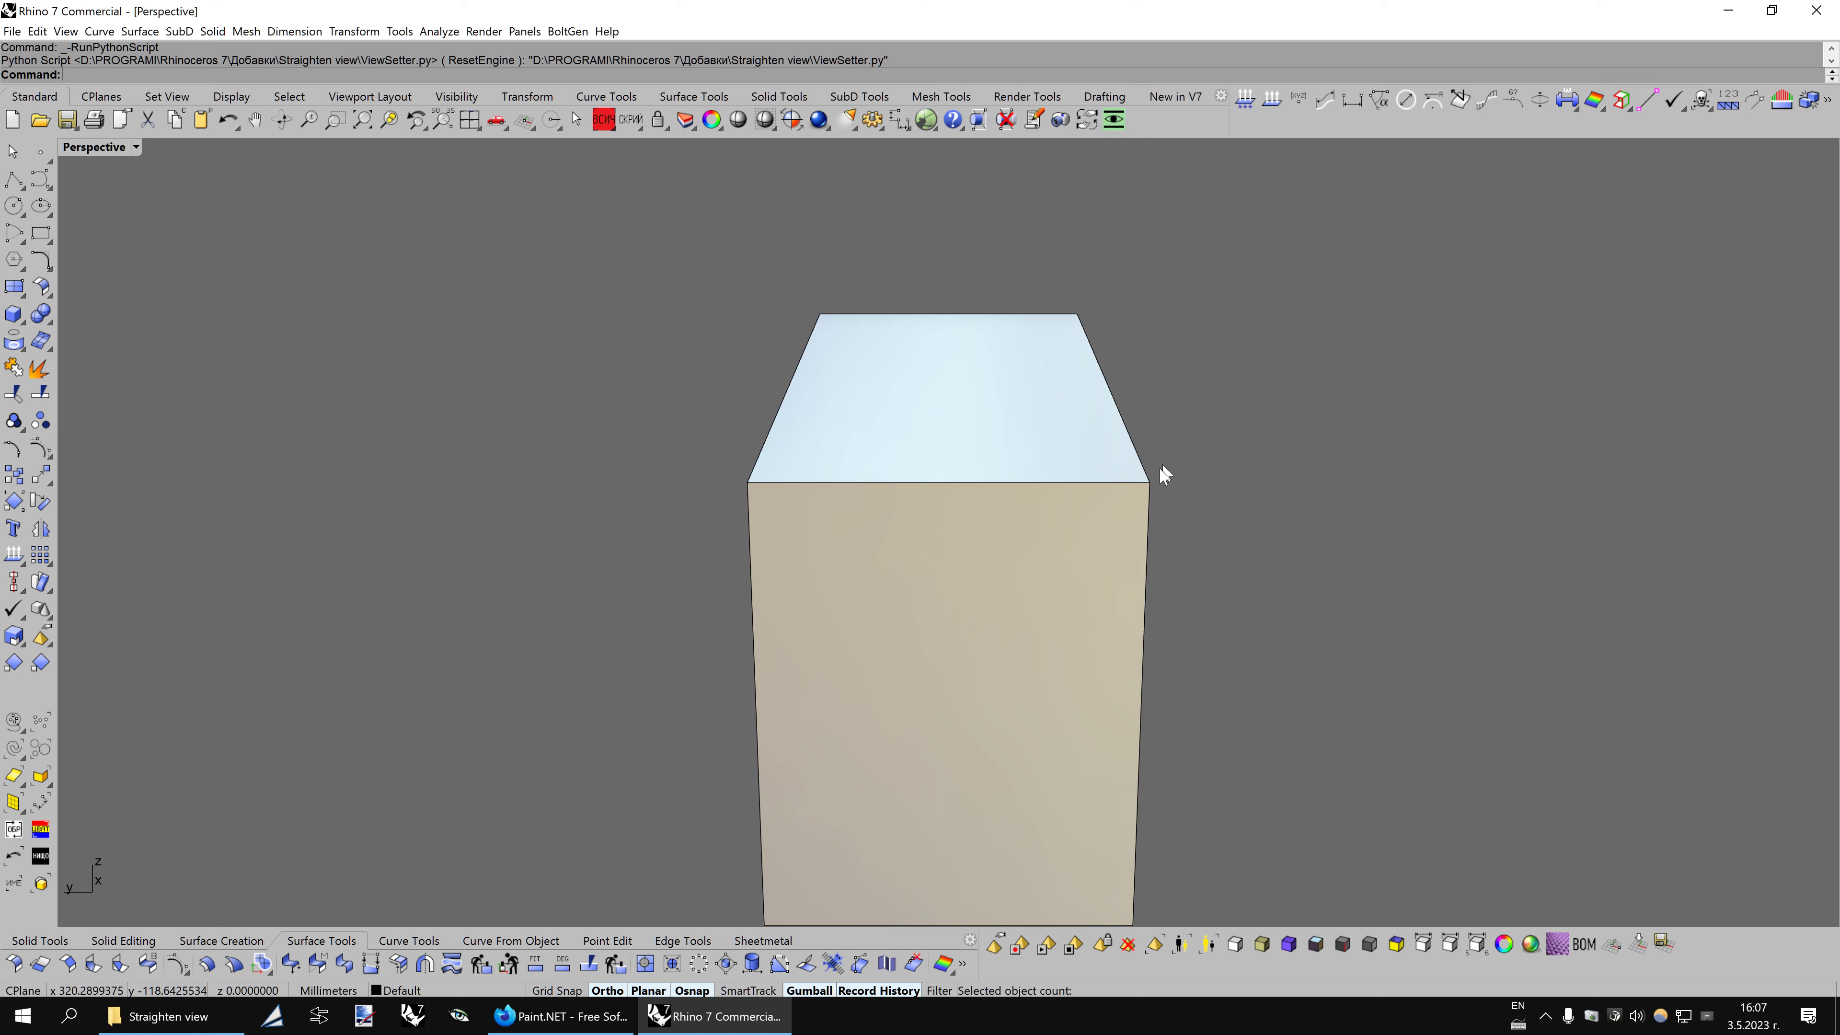
Retest ViewSetter from close, top-heavy and top-right oblique views, each returning front-on
{"action": "mouse_move", "coordinate": [1162, 472]}
{"action": "right_mouse_down"}
{"action": "mouse_move", "coordinate": [1060, 485]}
{"action": "mouse_move", "coordinate": [1112, 502]}
{"action": "right_mouse_up"}
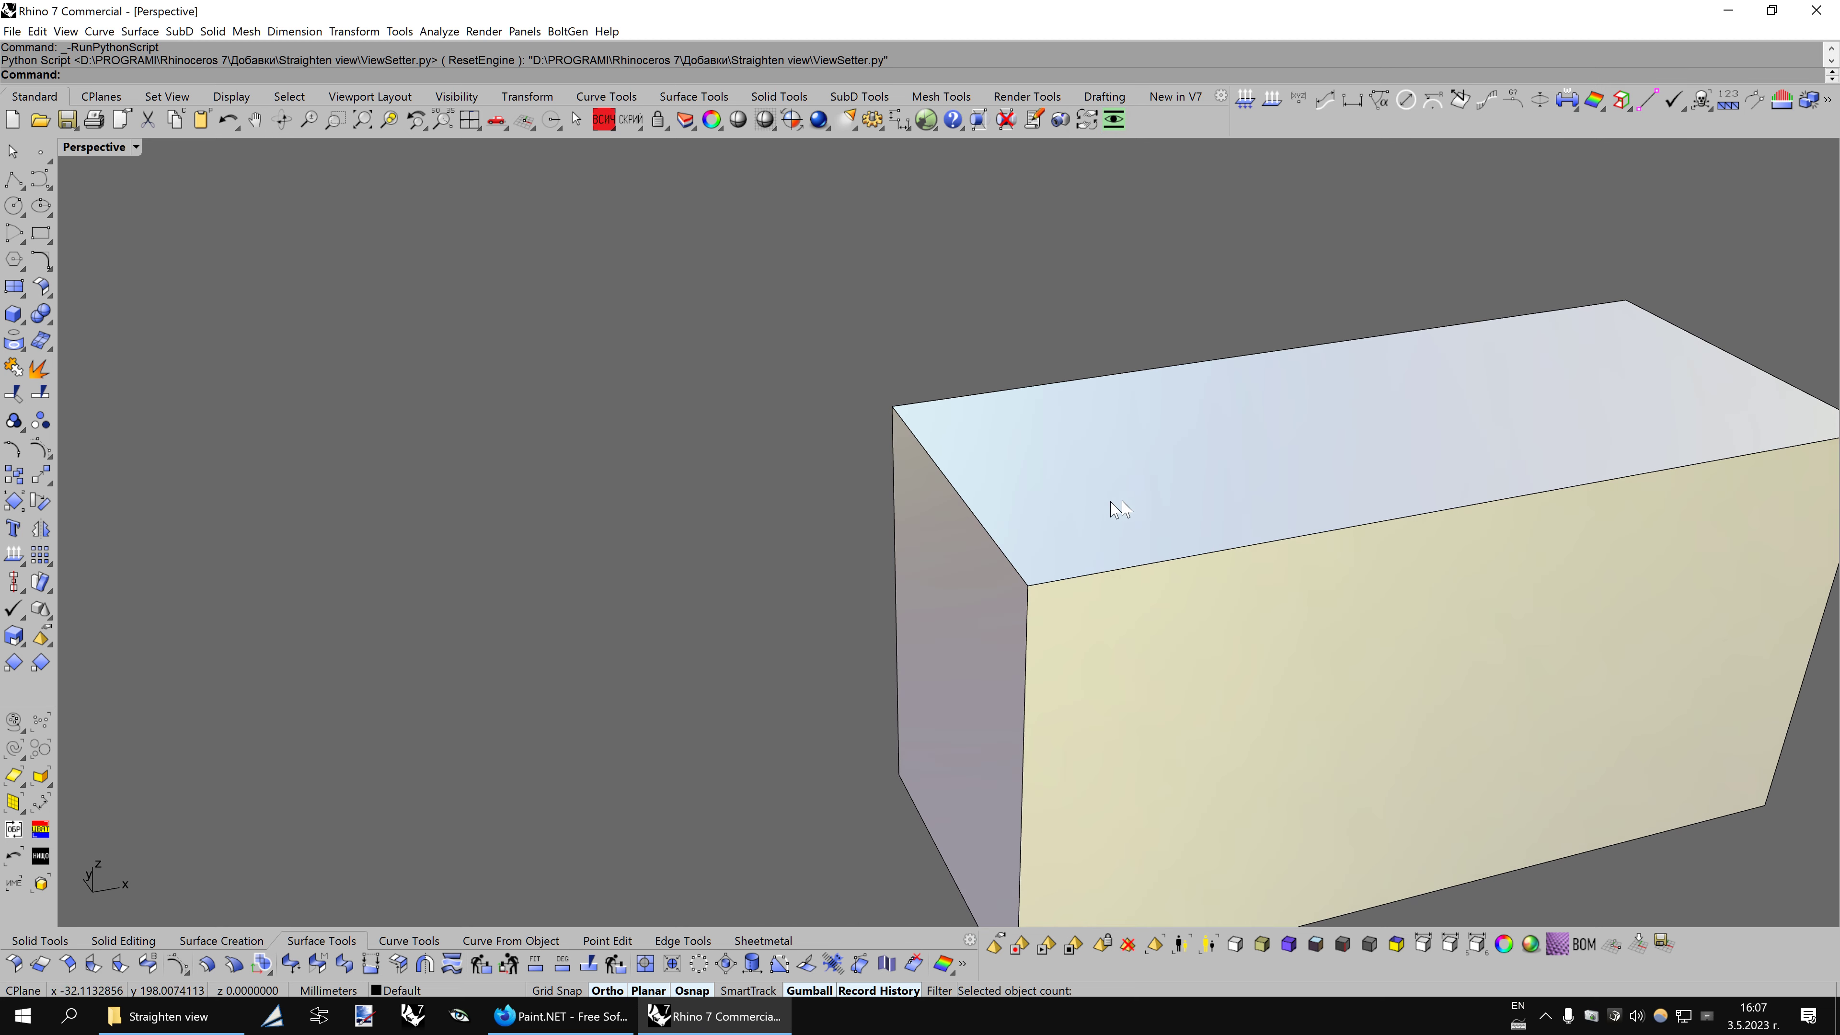
{"action": "left_click", "coordinate": [1114, 120]}
{"action": "mouse_move", "coordinate": [944, 585]}
{"action": "right_mouse_down"}
{"action": "mouse_move", "coordinate": [969, 539]}
{"action": "mouse_move", "coordinate": [880, 449]}
{"action": "mouse_move", "coordinate": [895, 498]}
{"action": "mouse_move", "coordinate": [978, 447]}
{"action": "right_mouse_up"}
{"action": "left_click", "coordinate": [1114, 120]}
{"action": "mouse_move", "coordinate": [1144, 309]}
{"action": "right_mouse_down"}
{"action": "mouse_move", "coordinate": [1110, 472]}
{"action": "mouse_move", "coordinate": [912, 464]}
{"action": "mouse_move", "coordinate": [1115, 547]}
{"action": "mouse_move", "coordinate": [760, 522]}
{"action": "mouse_move", "coordinate": [610, 488]}
{"action": "right_mouse_up"}
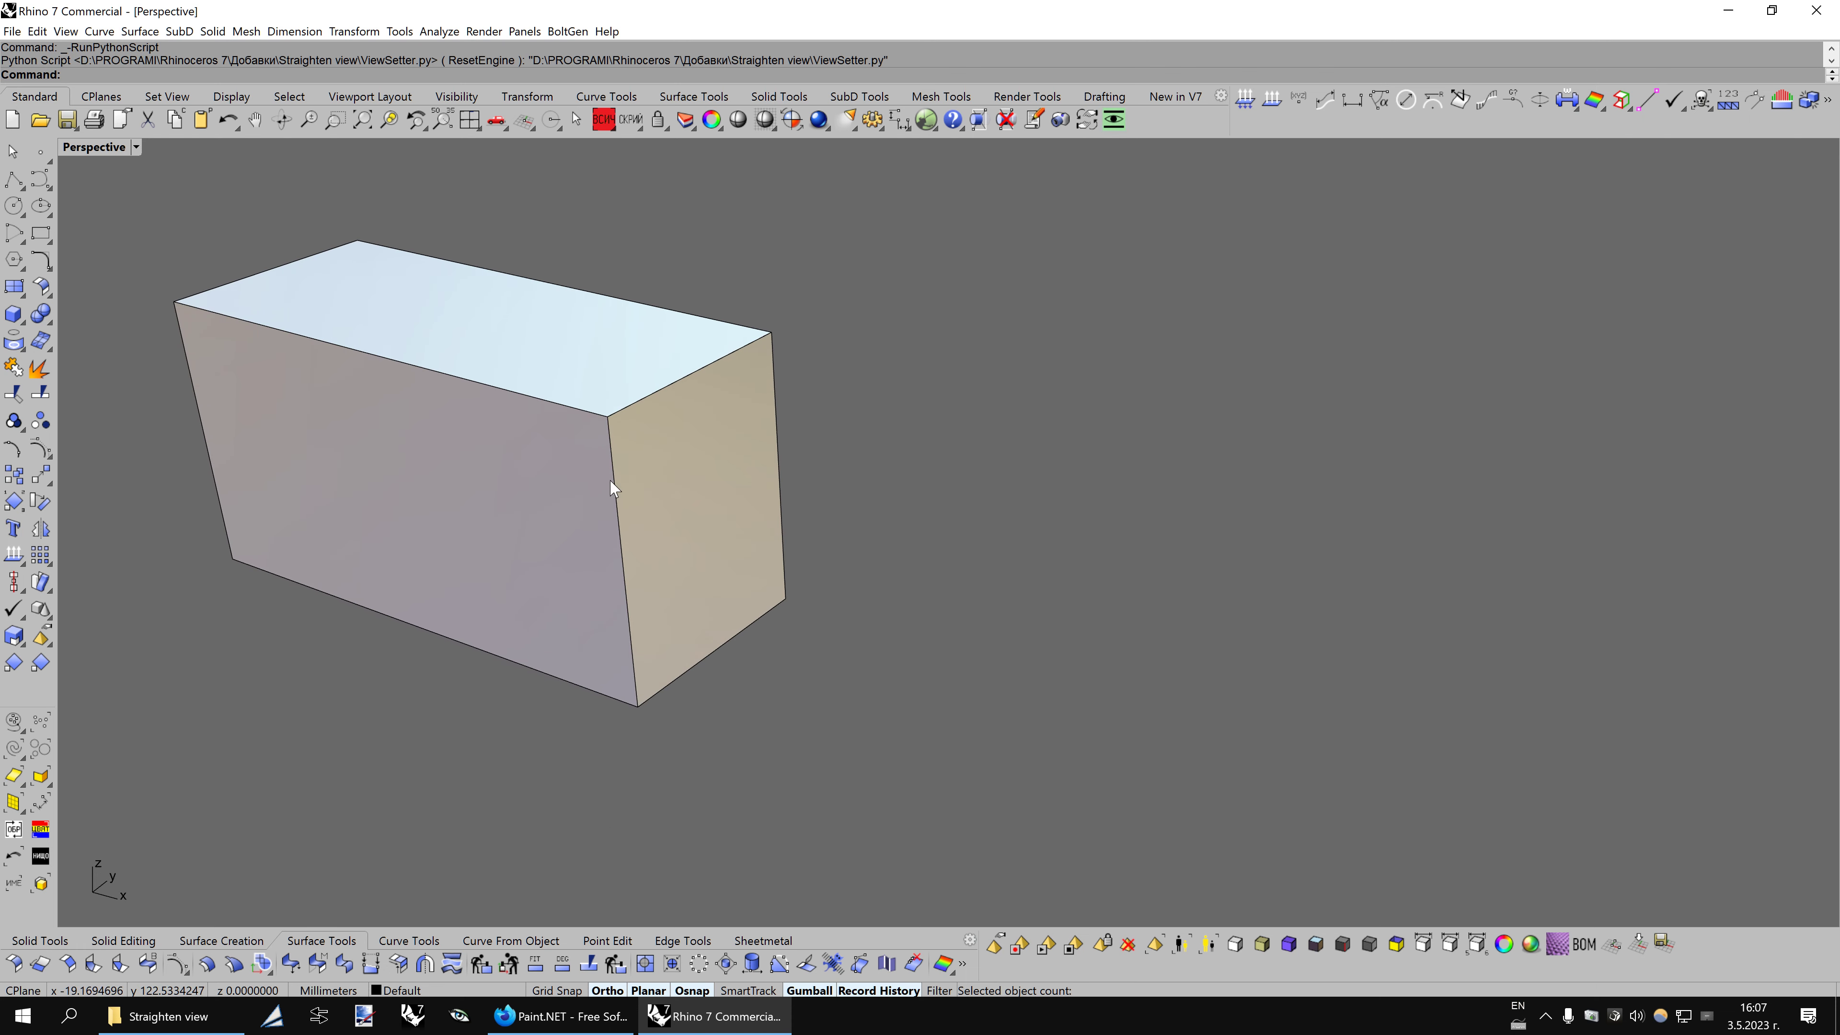
{"action": "left_click", "coordinate": [1114, 120]}
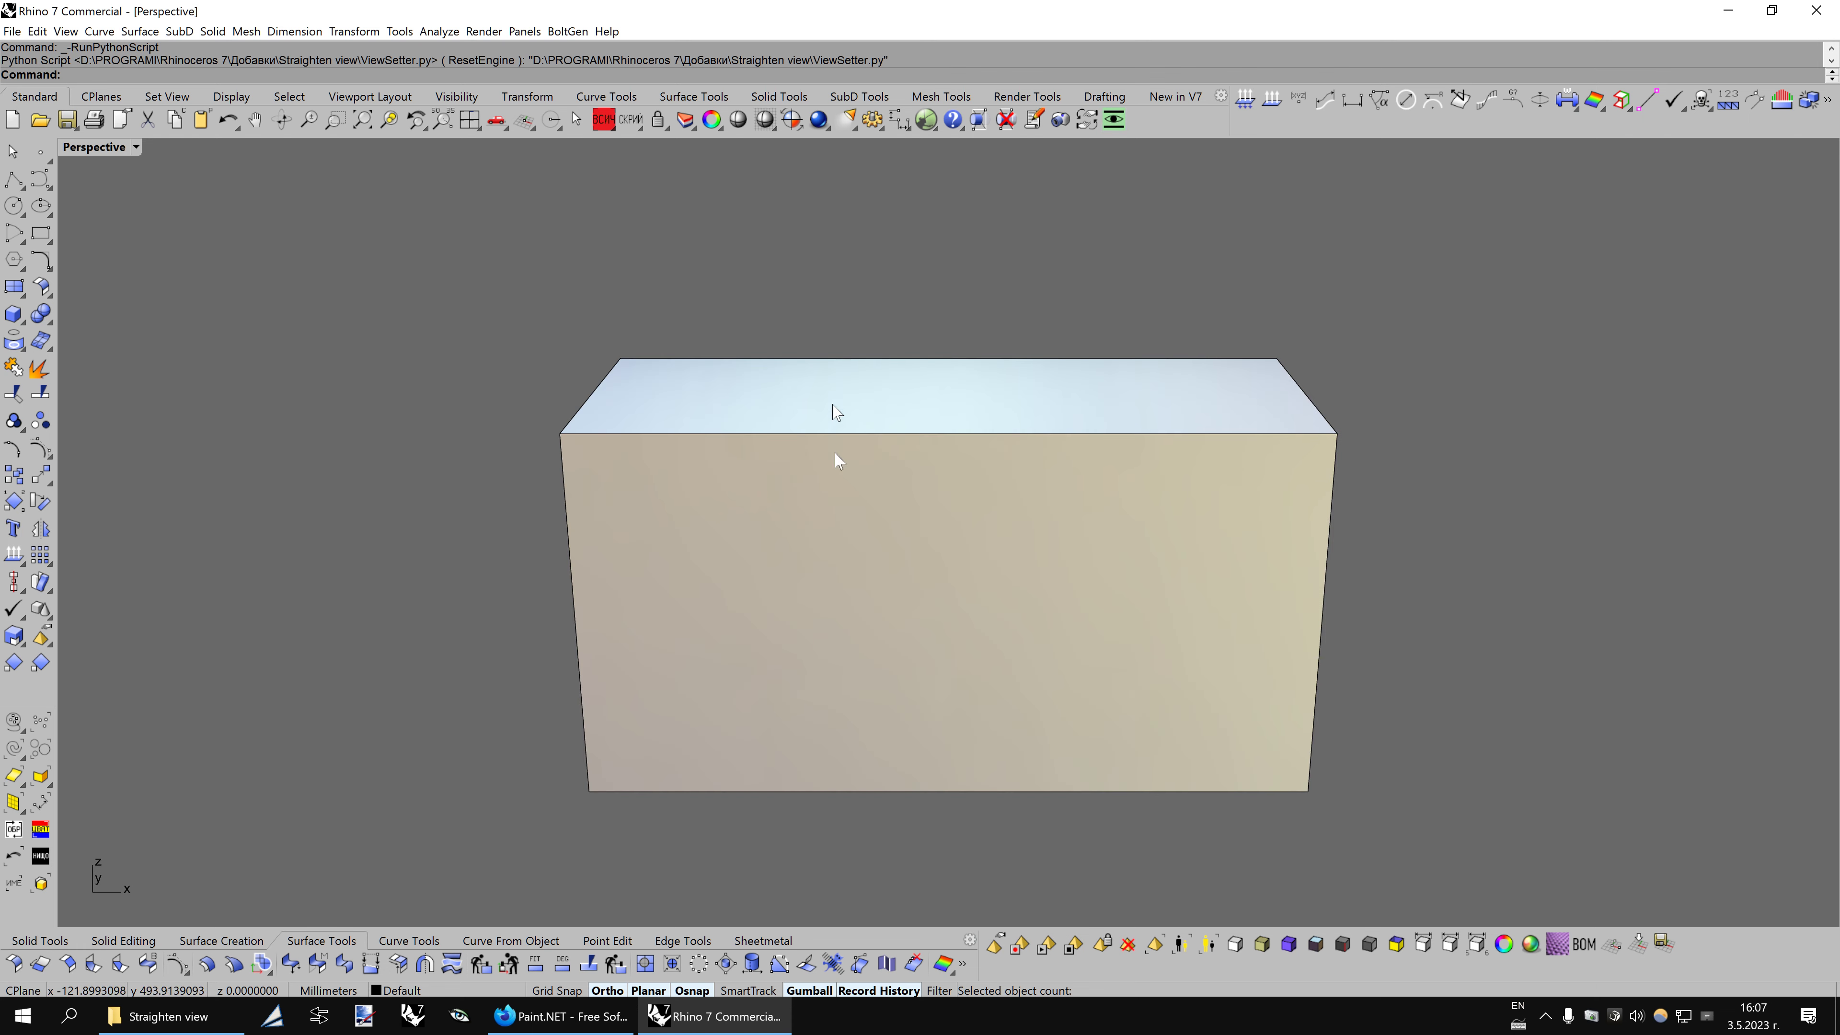